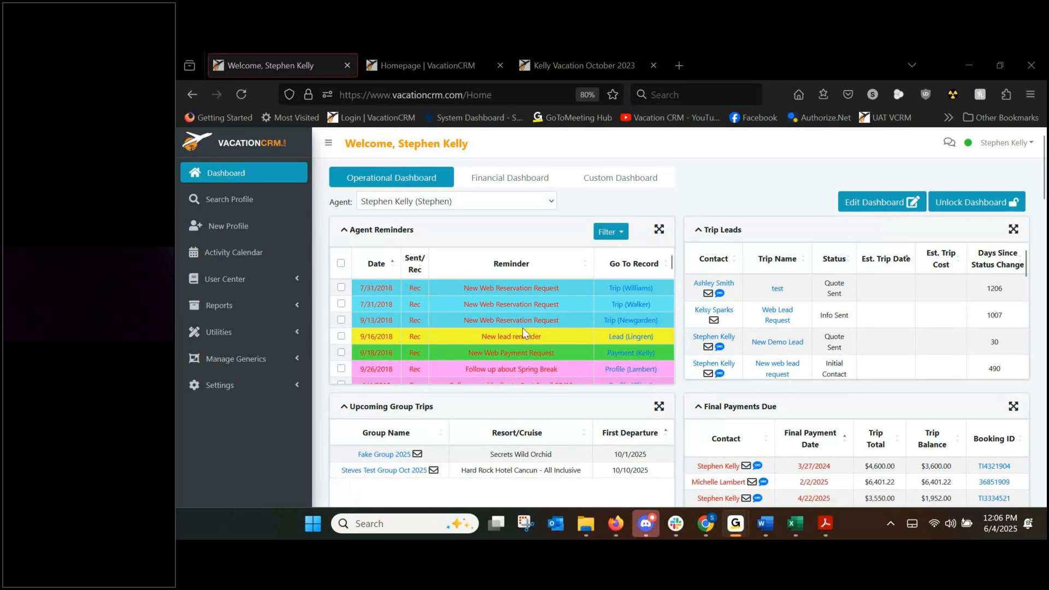
Open a blank new-profile form and scroll through its fields.
click(243, 230)
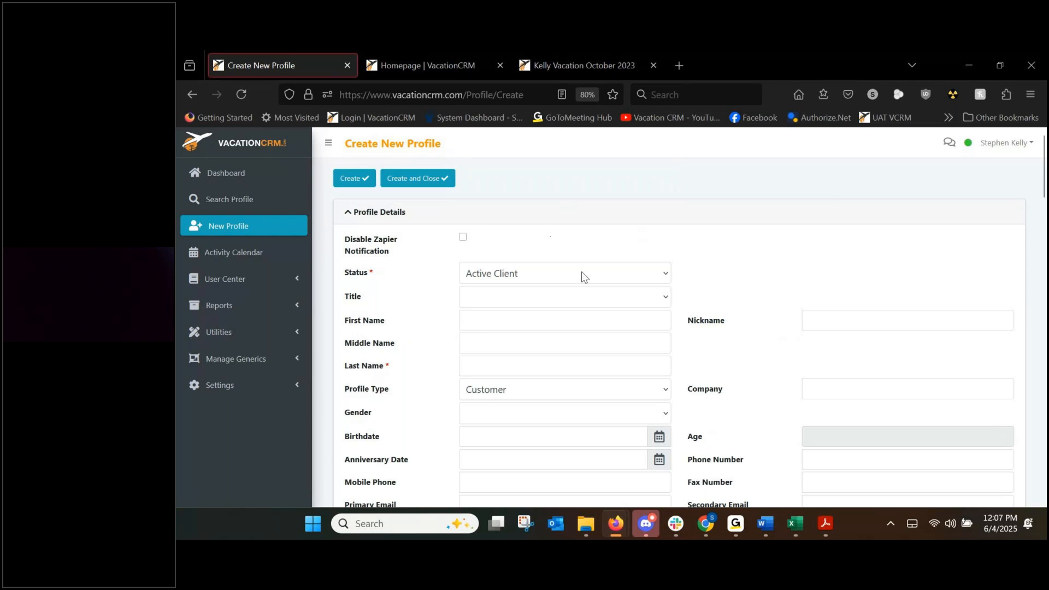
scroll(590, 279, down, 6)
scroll(632, 217, down, 3)
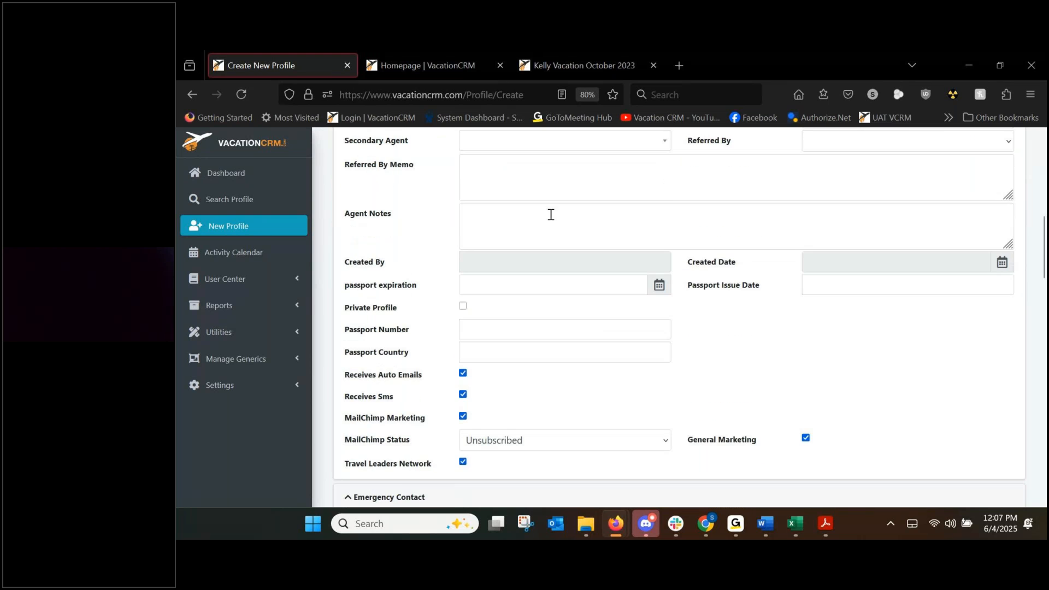
scroll(562, 271, up, 8)
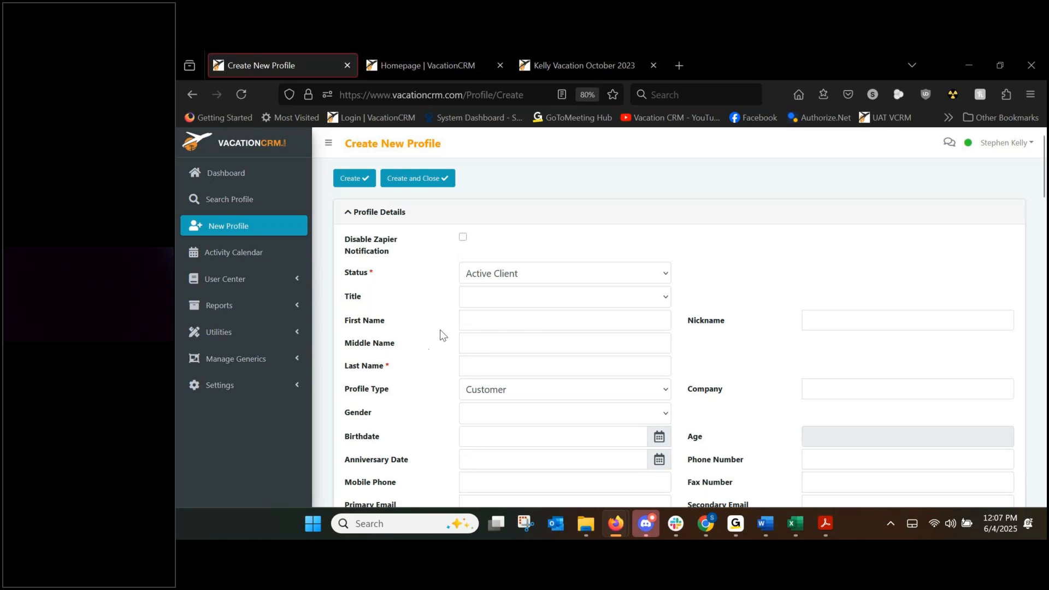
scroll(443, 330, down, 2)
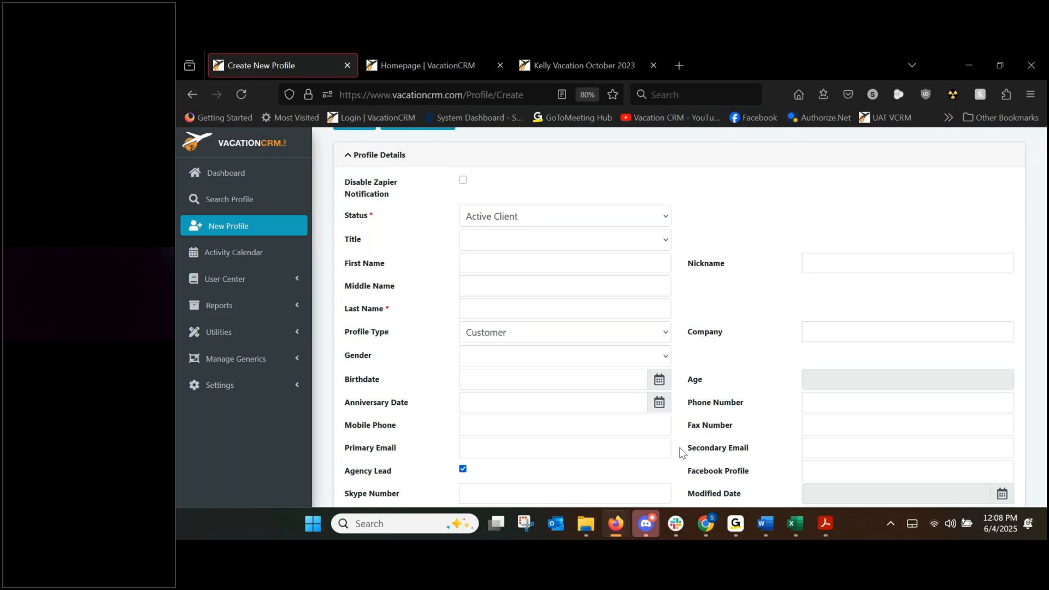
From the home dashboard, open the first Final Payments Due contact's Edit Profile in its own tab.
click(201, 96)
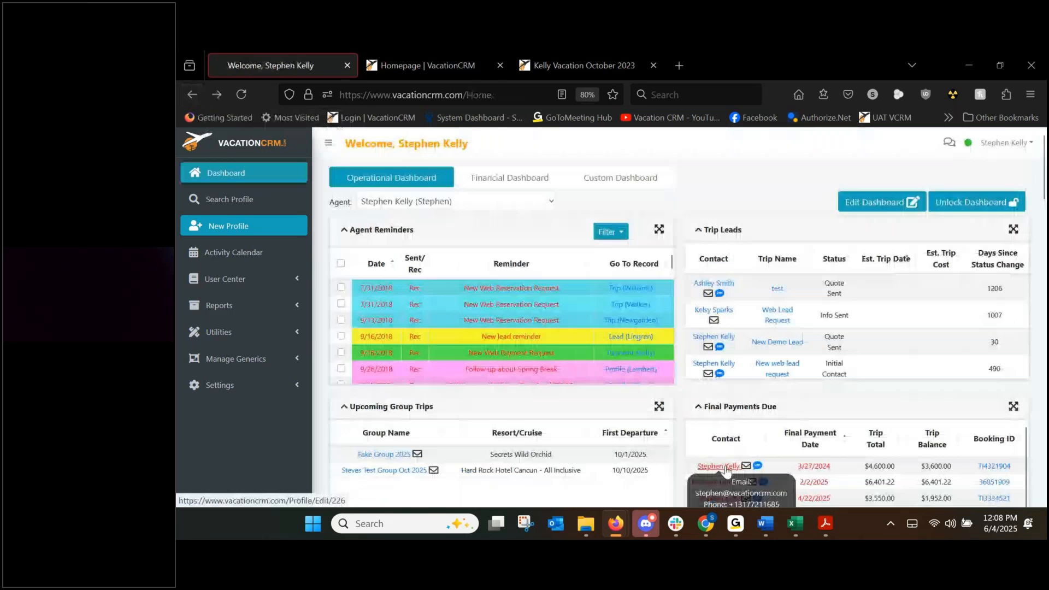
middle_click(726, 469)
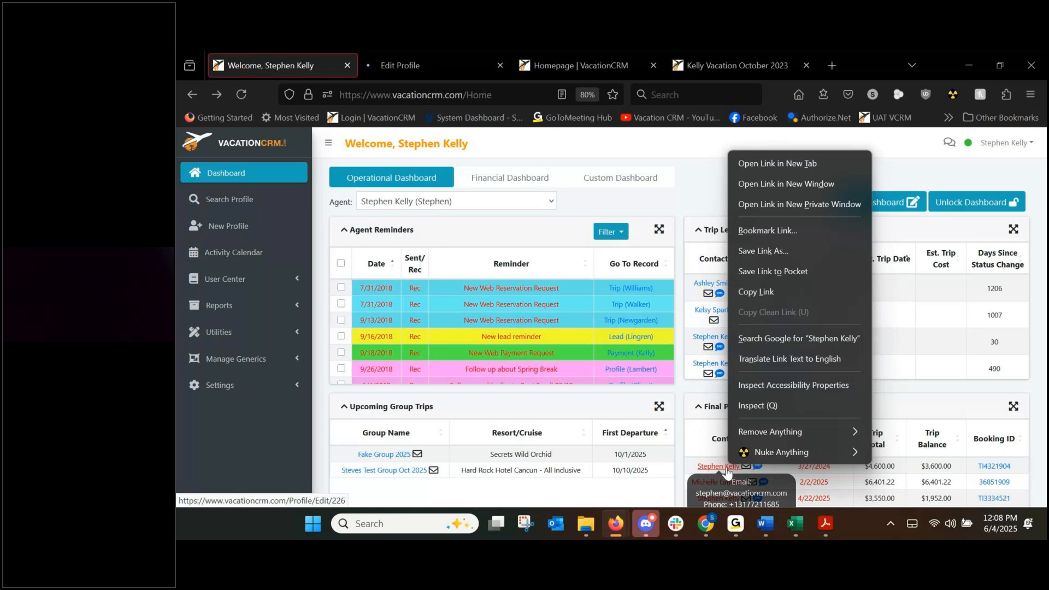
click(712, 175)
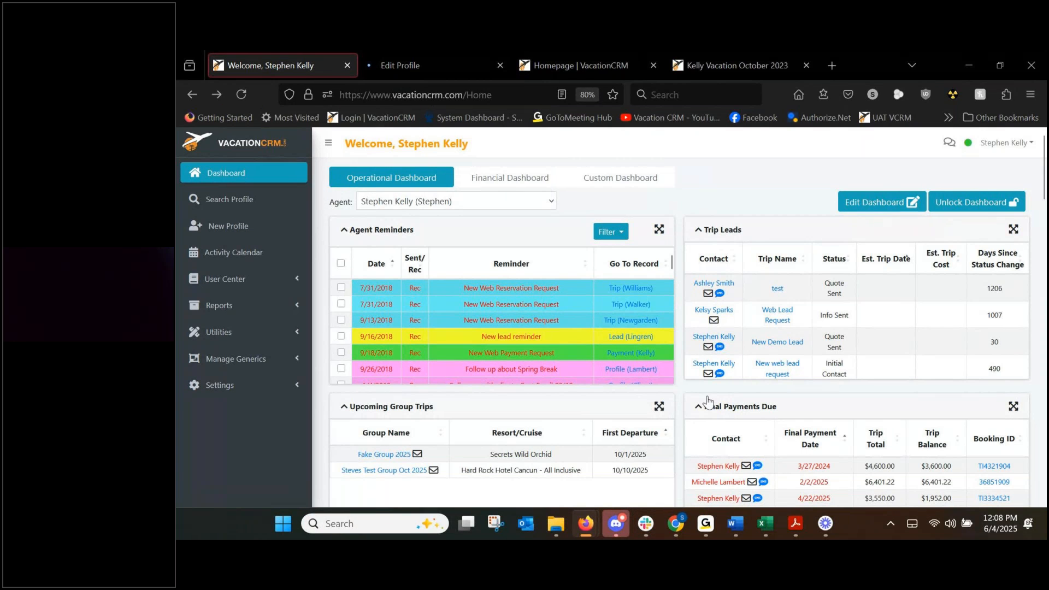
mouse_move(722, 469)
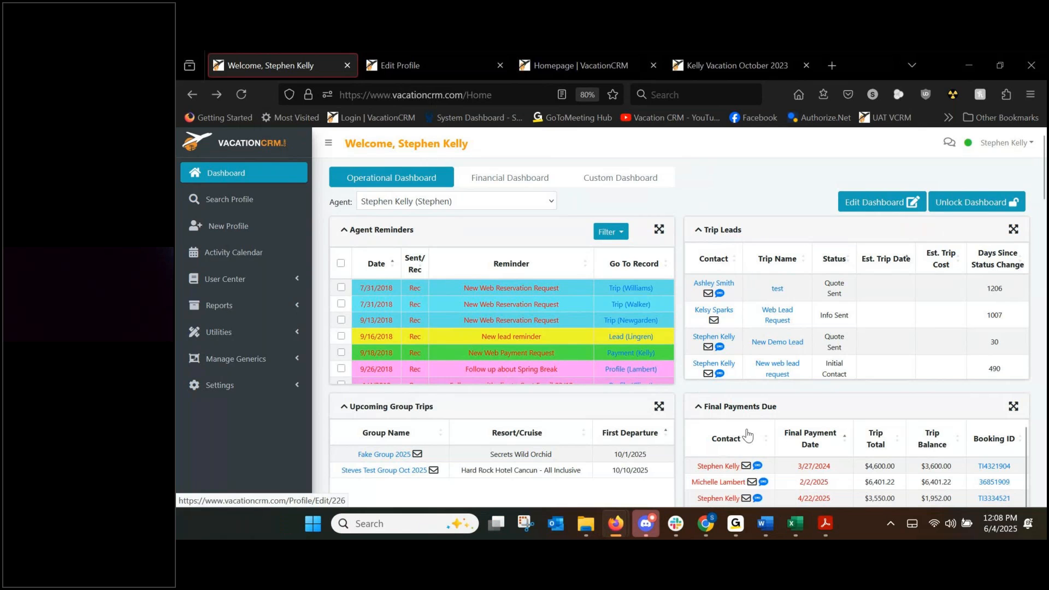
middle_click(720, 470)
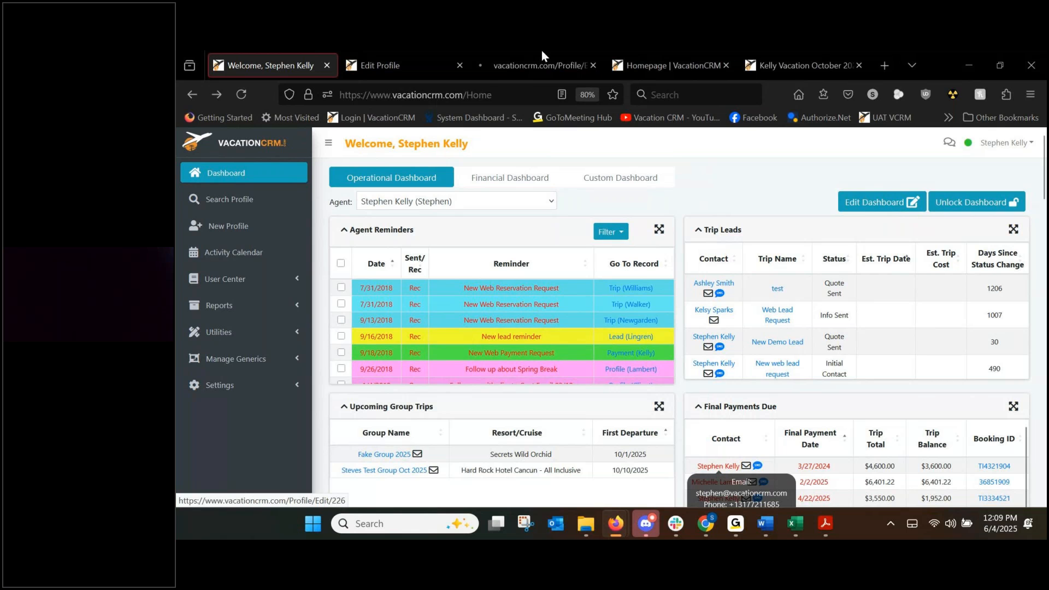
click(589, 64)
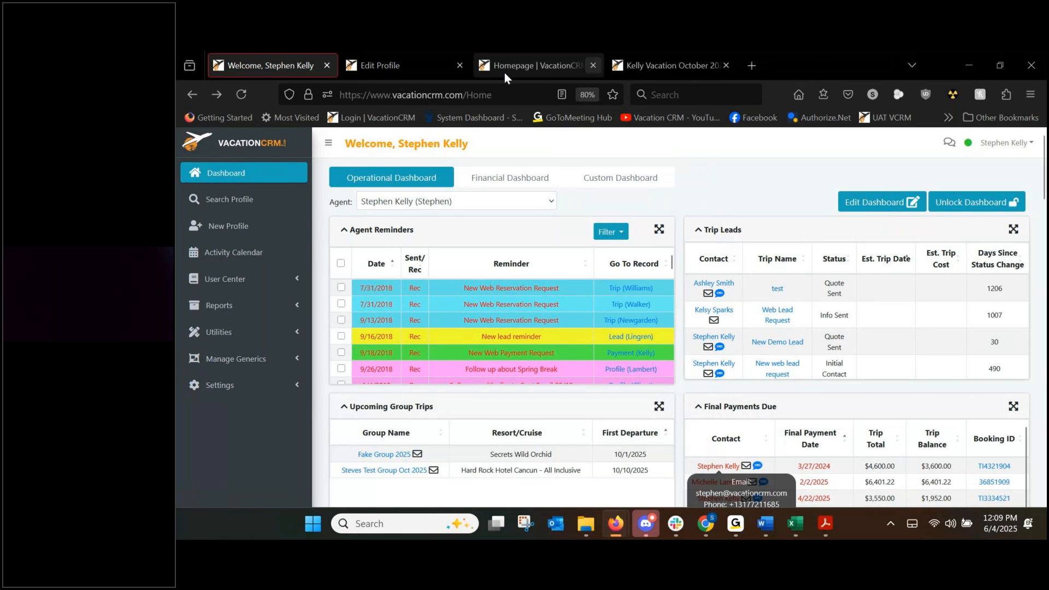
click(408, 64)
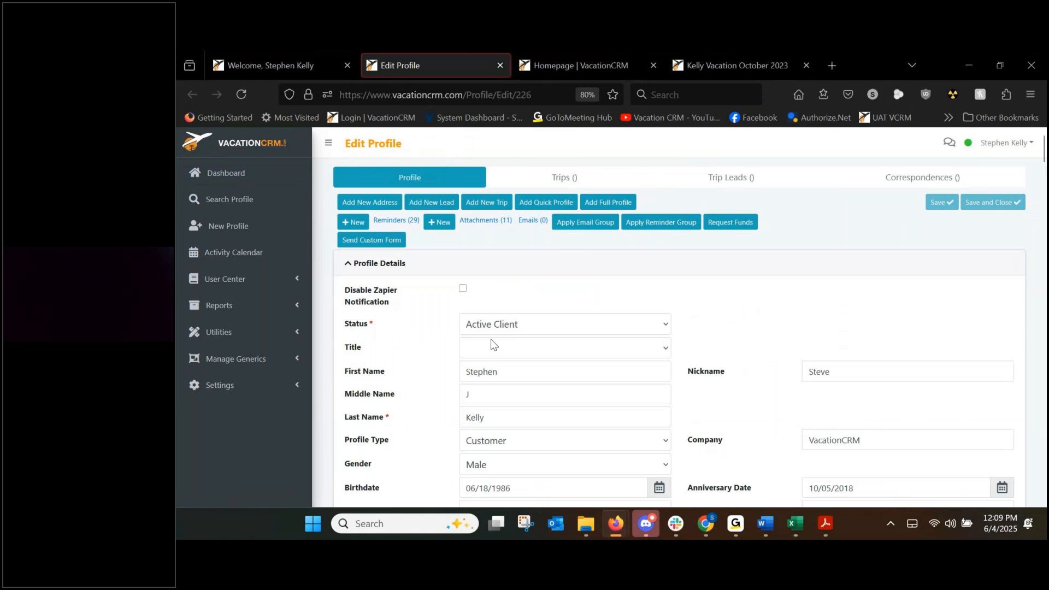
scroll(471, 347, down, 1)
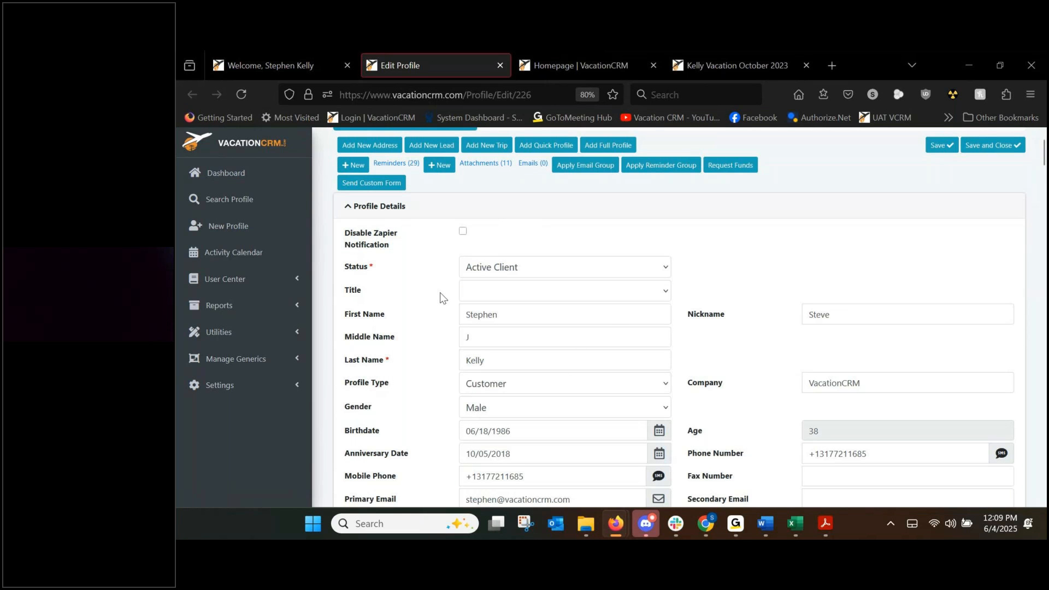
scroll(440, 293, down, 9)
scroll(440, 292, down, 3)
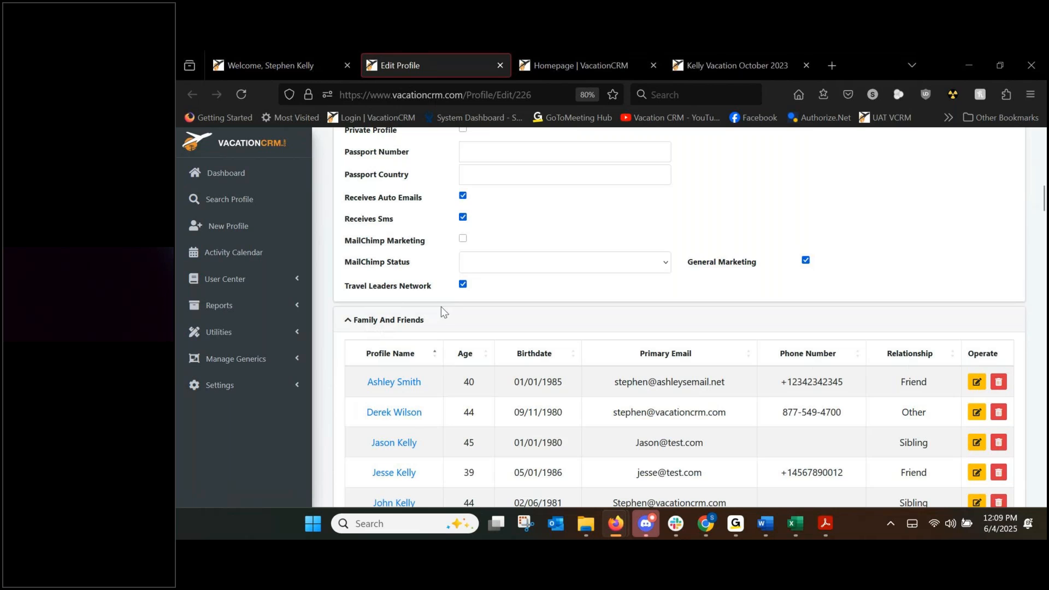
scroll(446, 317, down, 1)
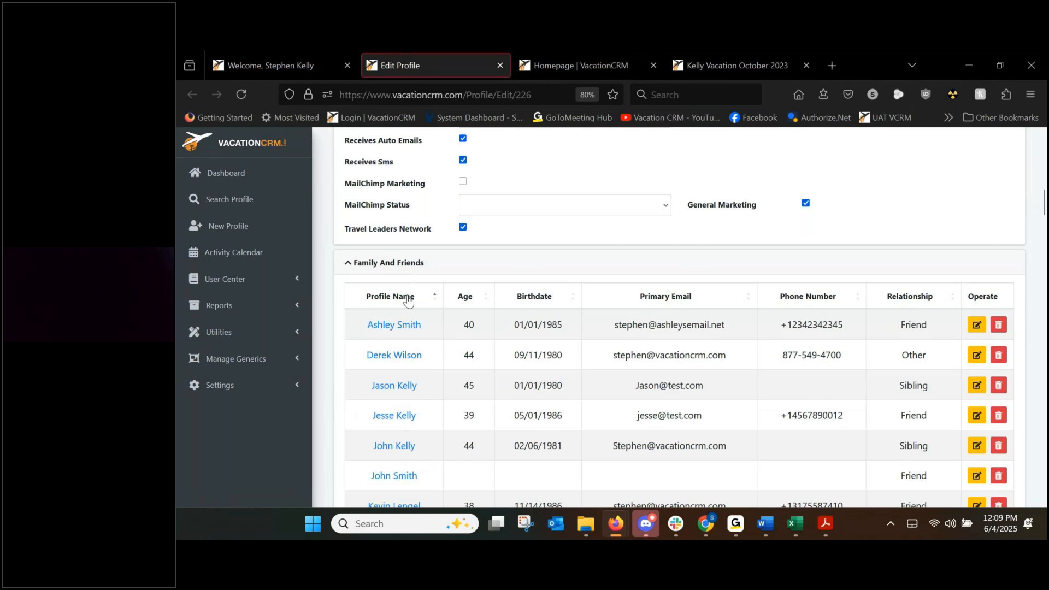
scroll(407, 300, down, 2)
scroll(414, 309, down, 1)
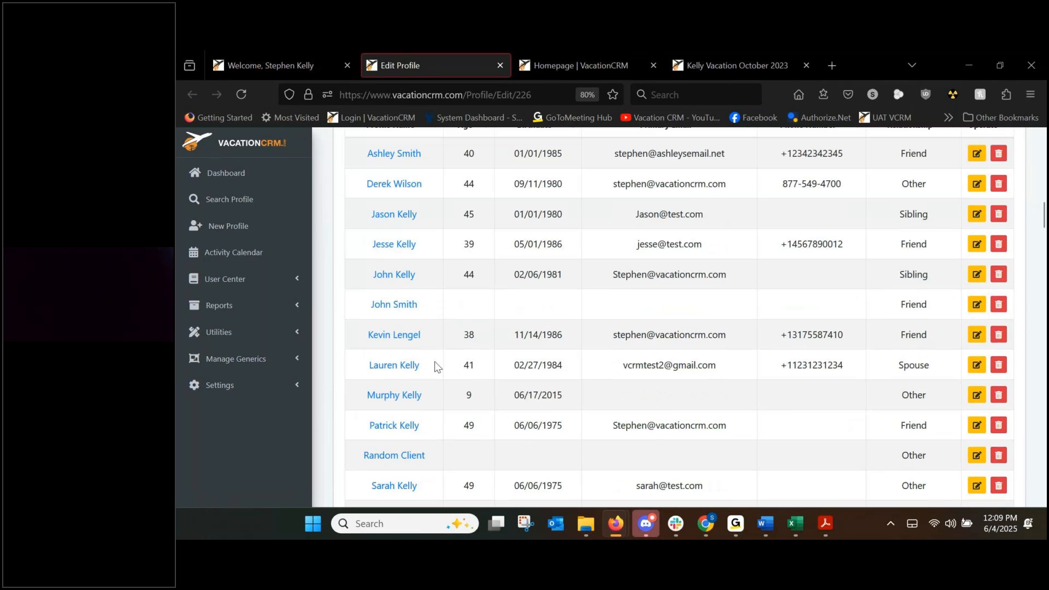
drag(368, 365, 533, 379)
scroll(533, 378, down, 2)
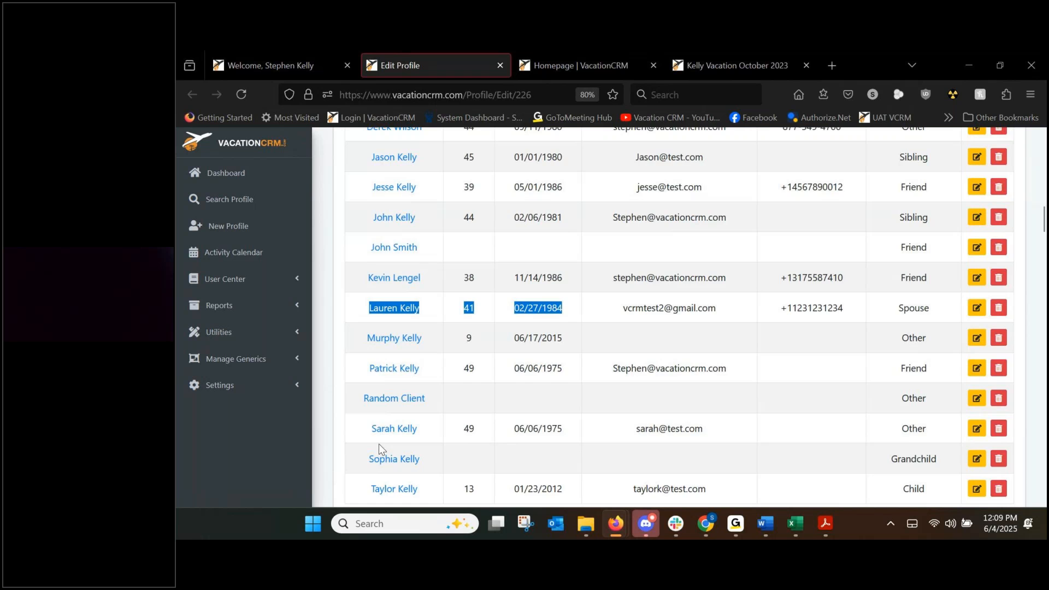
click(614, 285)
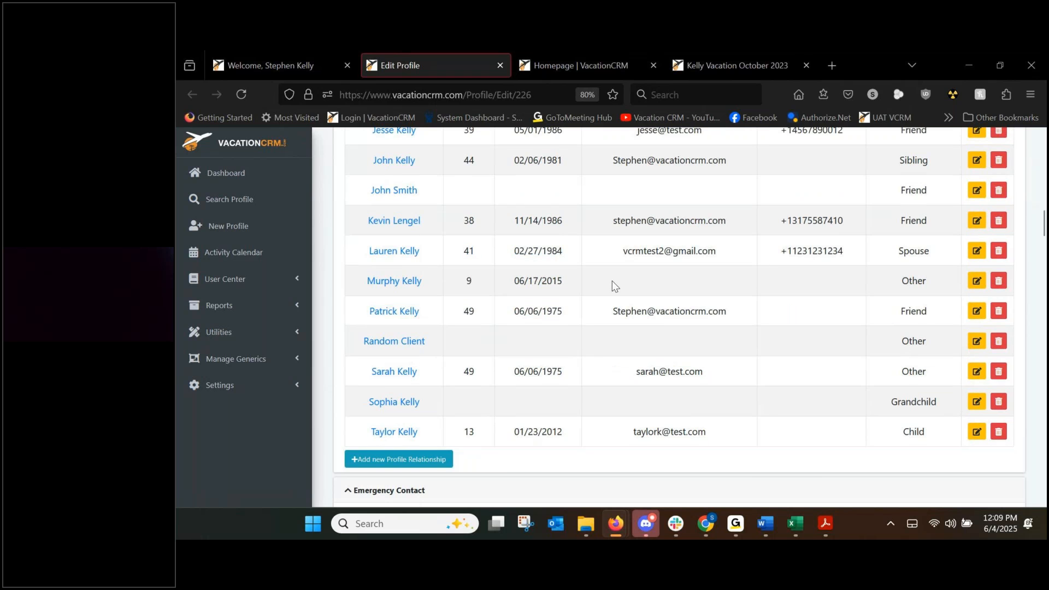
scroll(611, 281, up, 15)
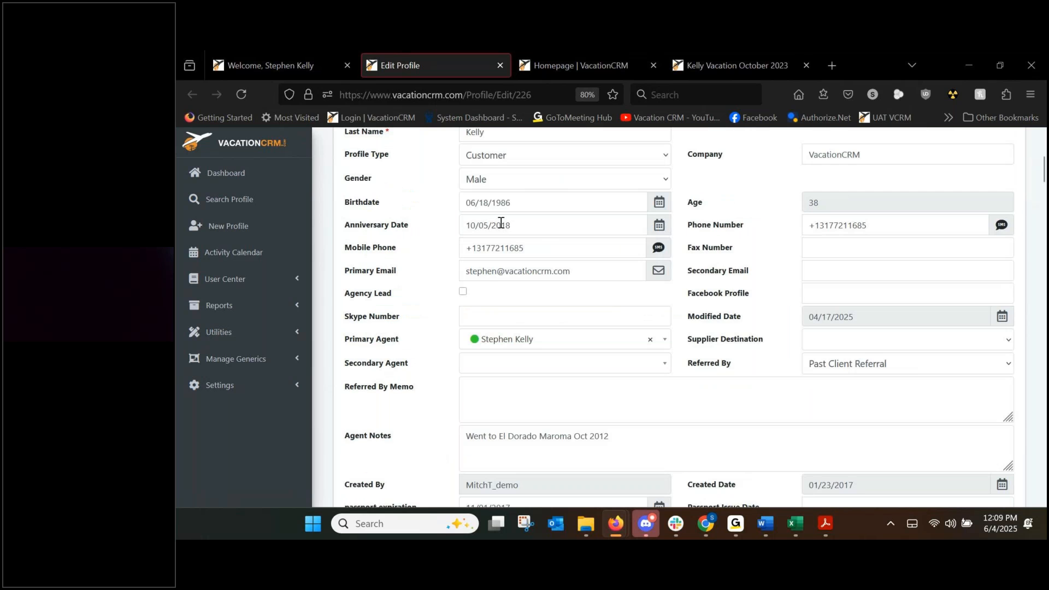
scroll(500, 223, up, 2)
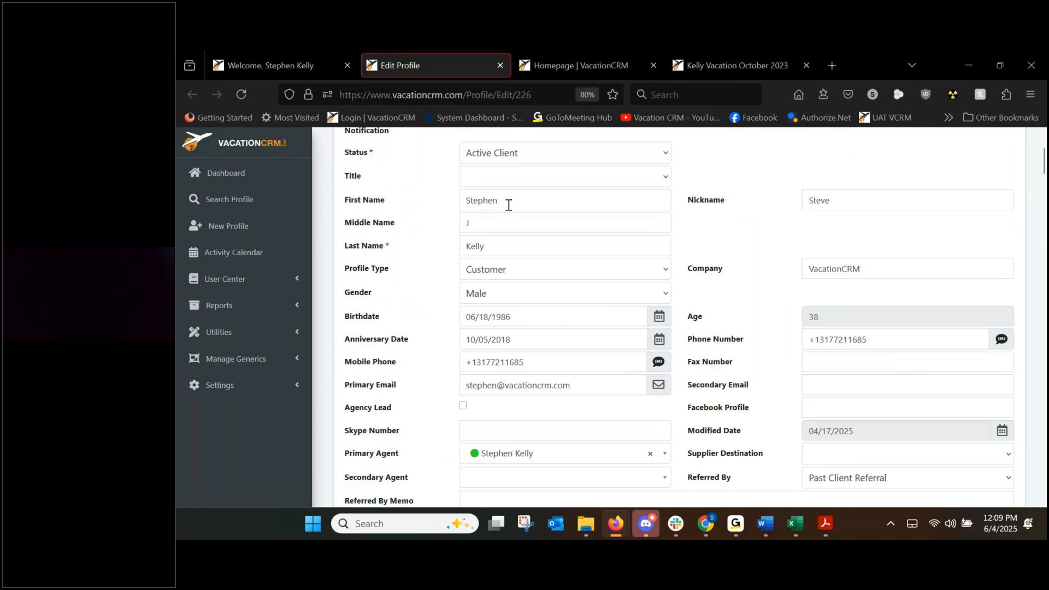
scroll(498, 273, down, 15)
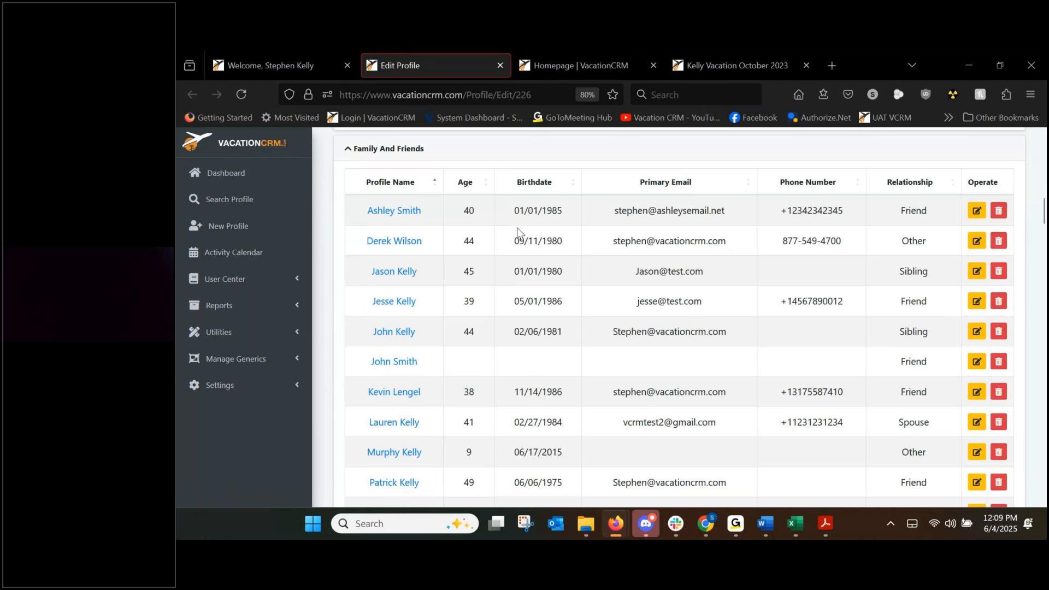
scroll(516, 222, down, 5)
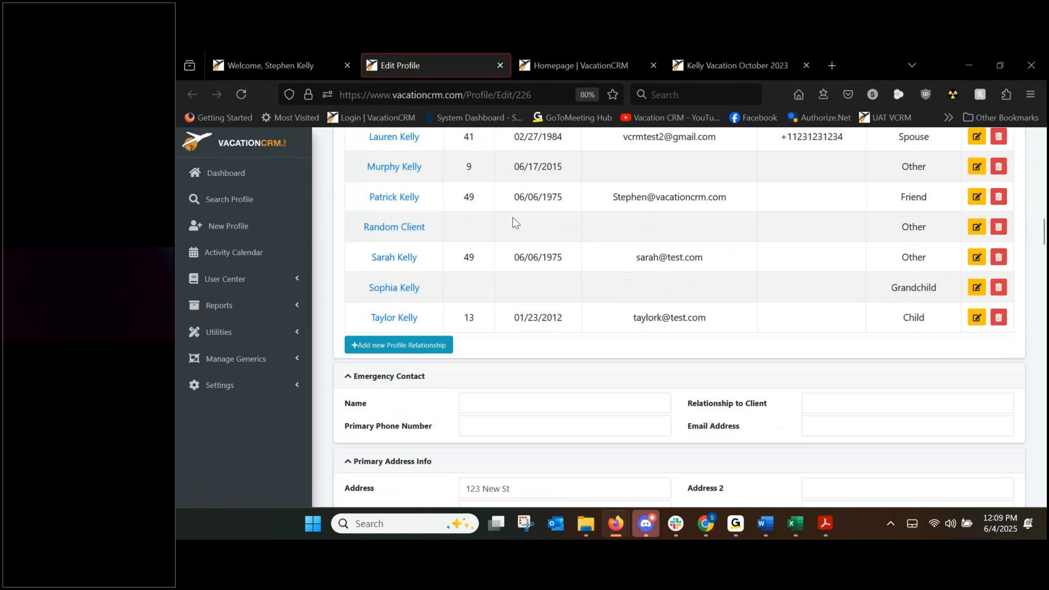
click(400, 346)
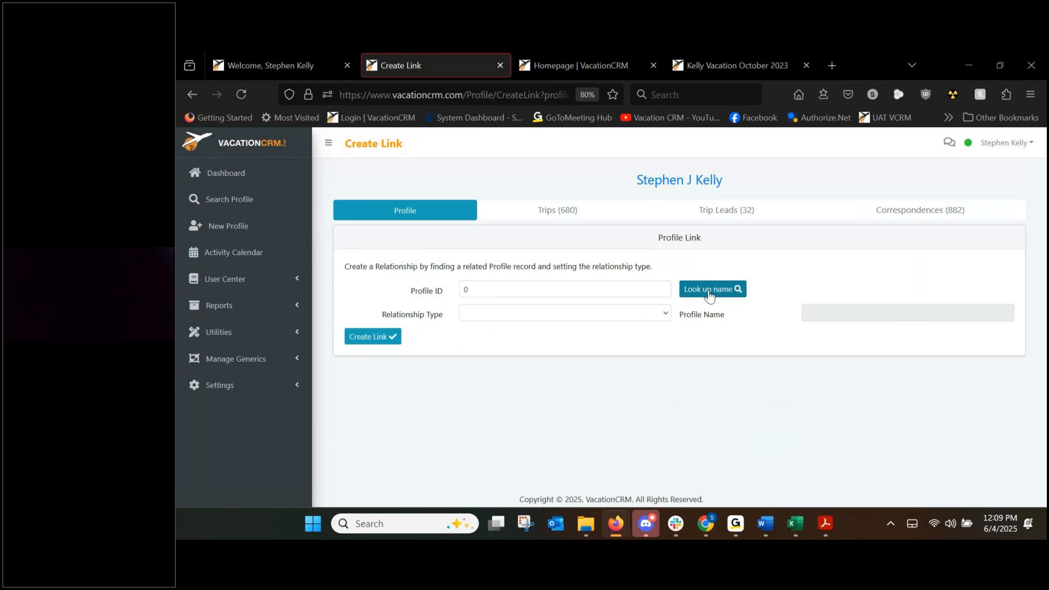
drag(464, 290, 528, 290)
click(419, 296)
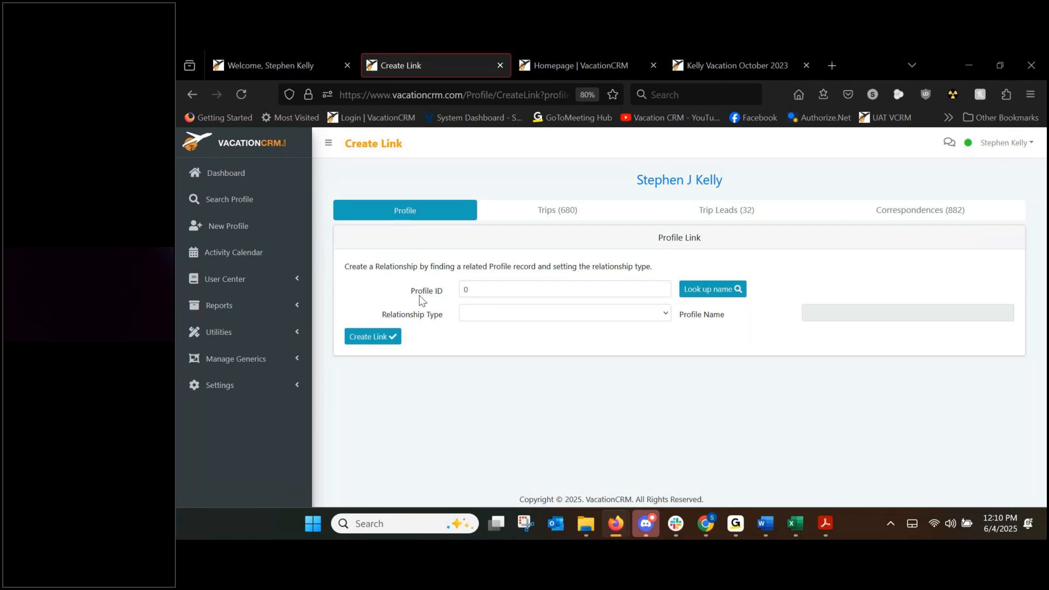
click(490, 319)
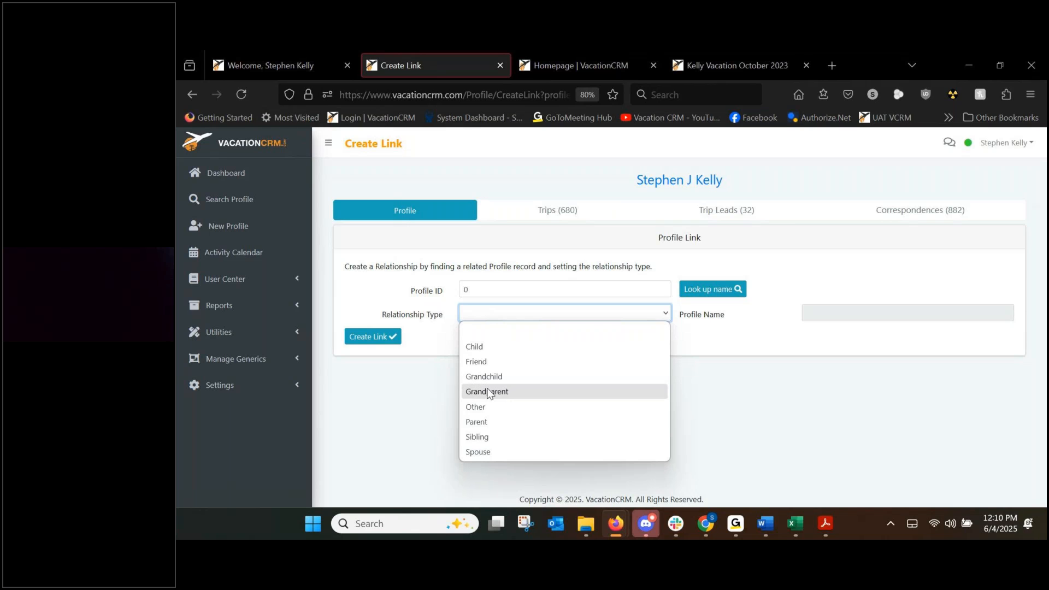
click(448, 420)
click(191, 96)
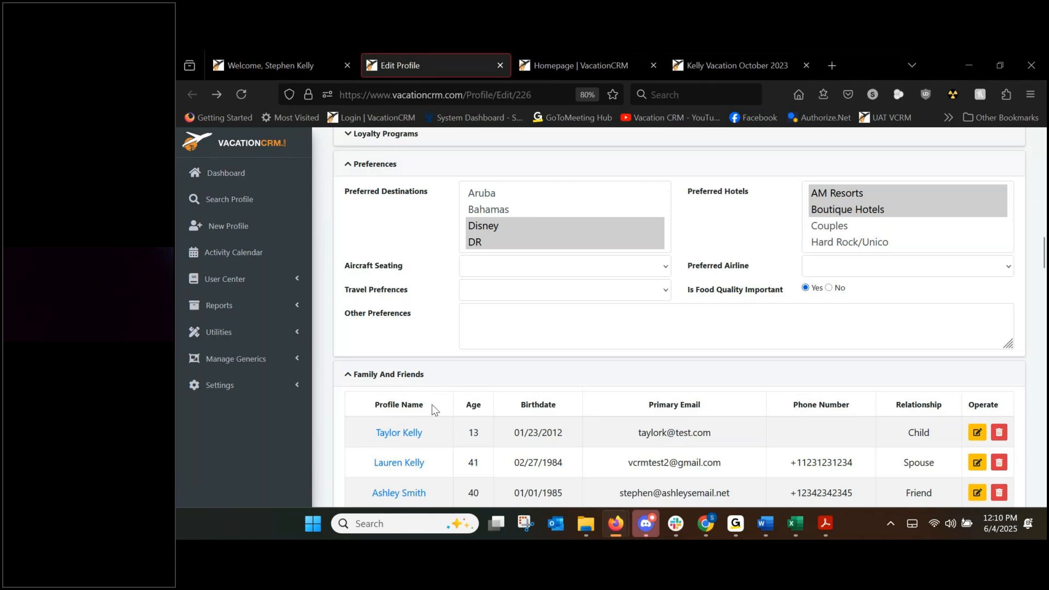
Start a quick profile for a related person, check its relationship options, then close it unsaved.
scroll(432, 405, up, 8)
scroll(444, 333, up, 6)
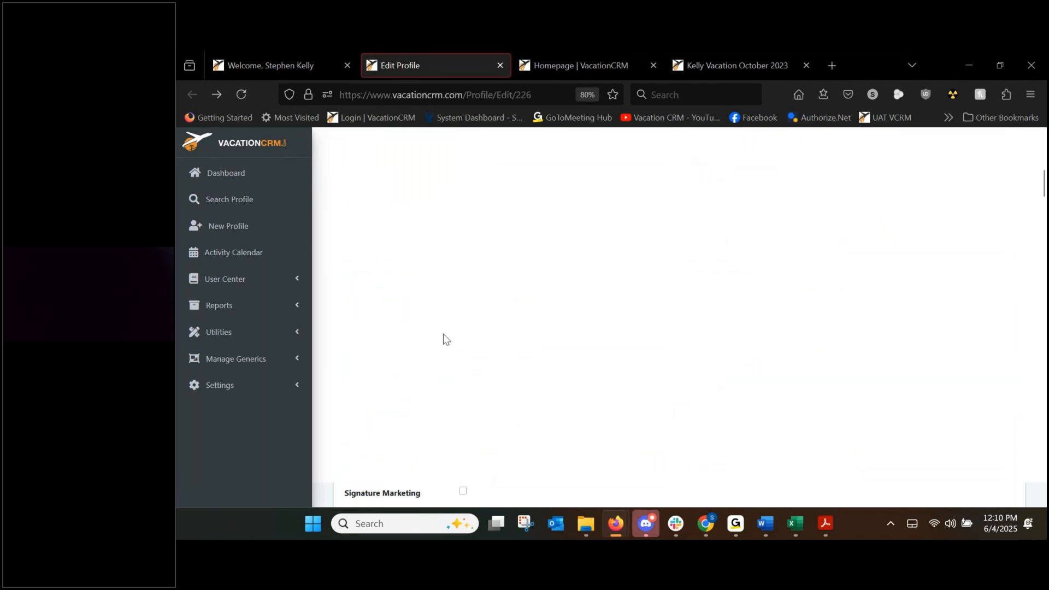
scroll(444, 334, up, 8)
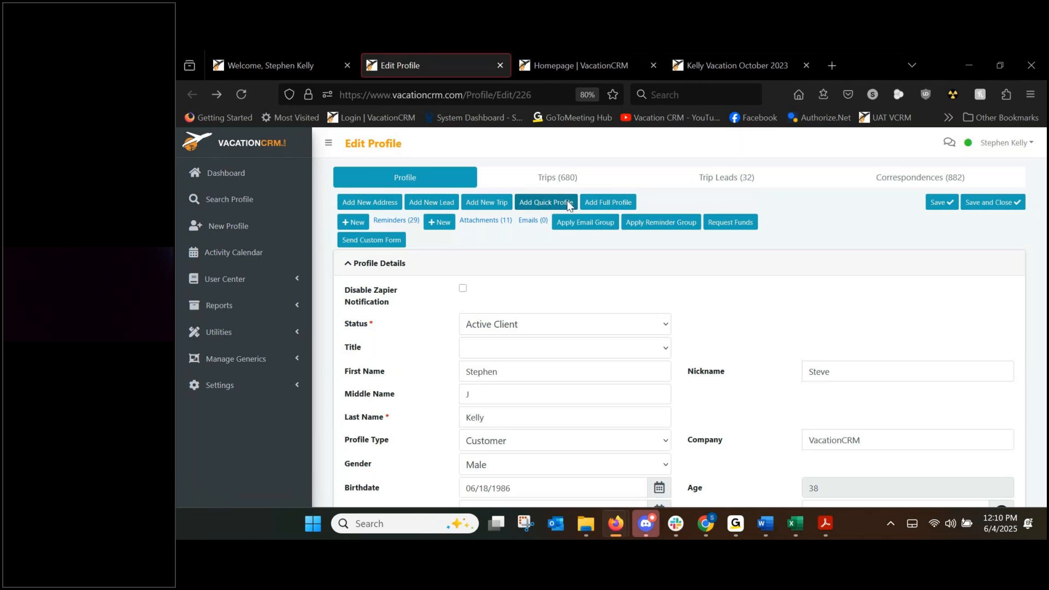
click(538, 204)
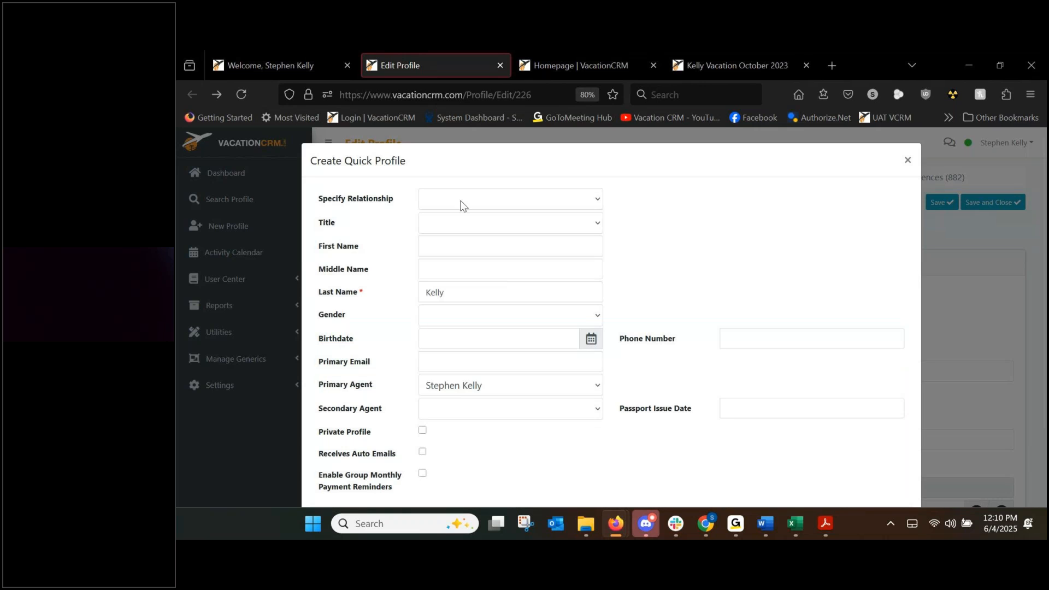
click(461, 203)
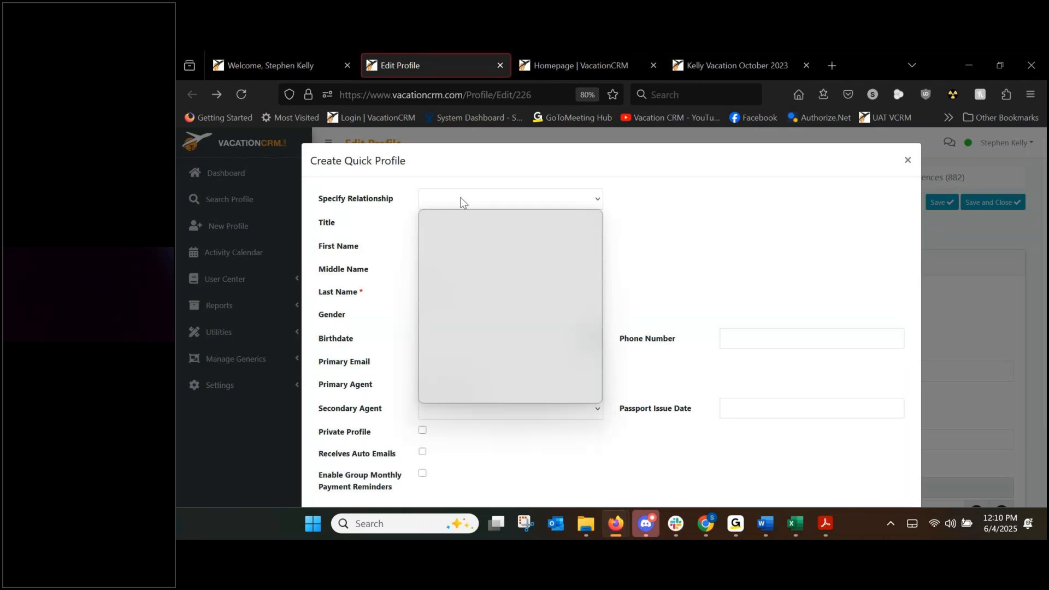
click(391, 209)
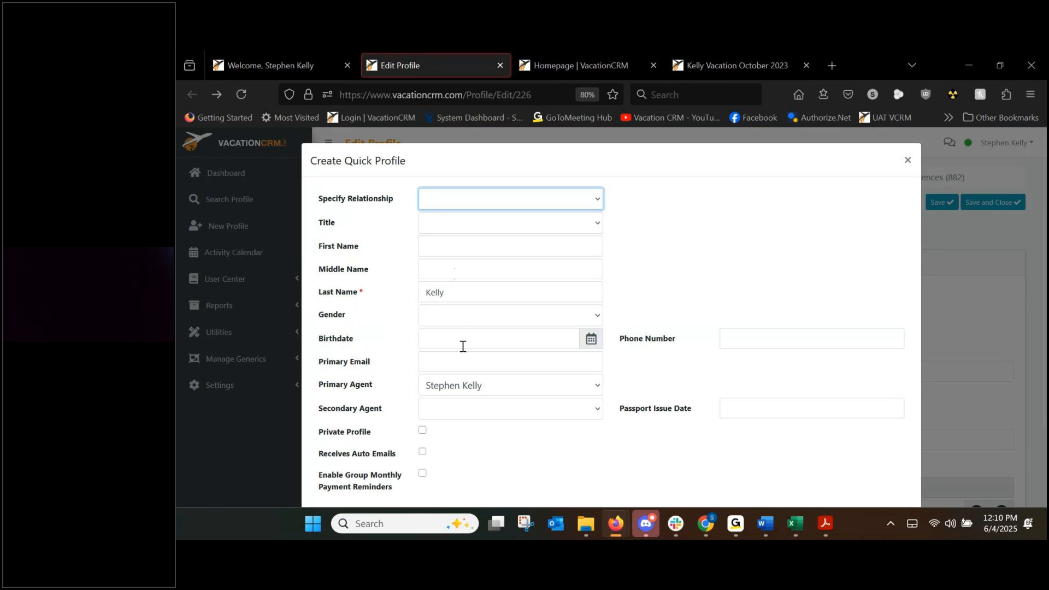
scroll(465, 338, down, 3)
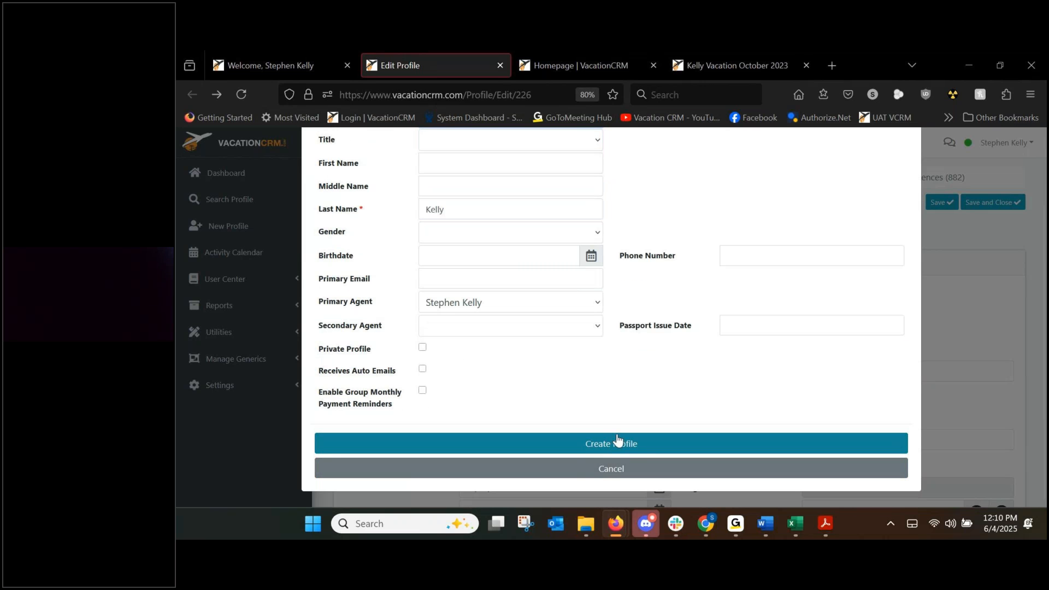
scroll(609, 435, up, 2)
scroll(608, 432, up, 1)
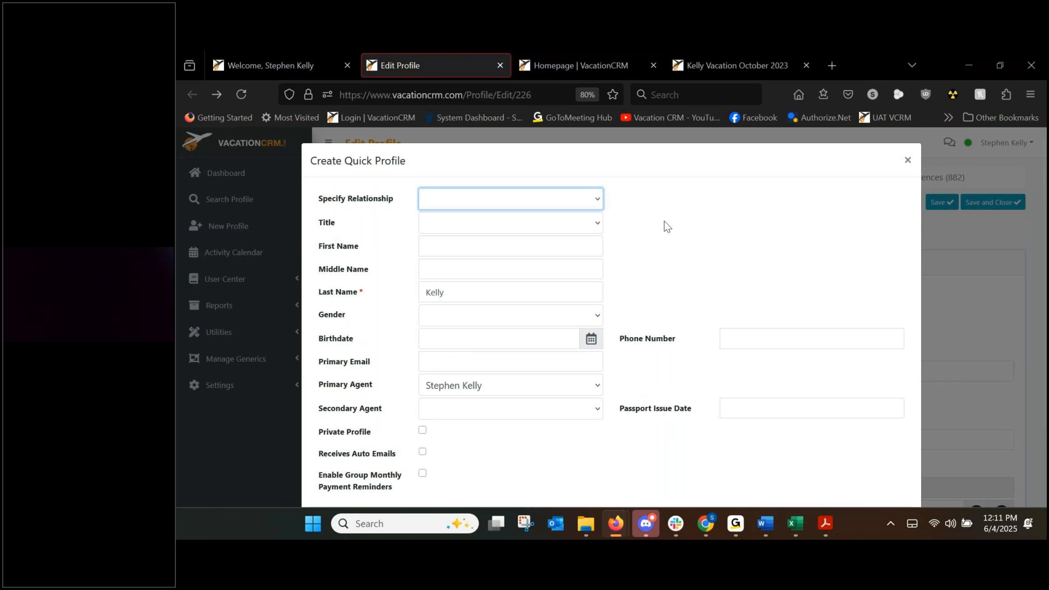
click(907, 161)
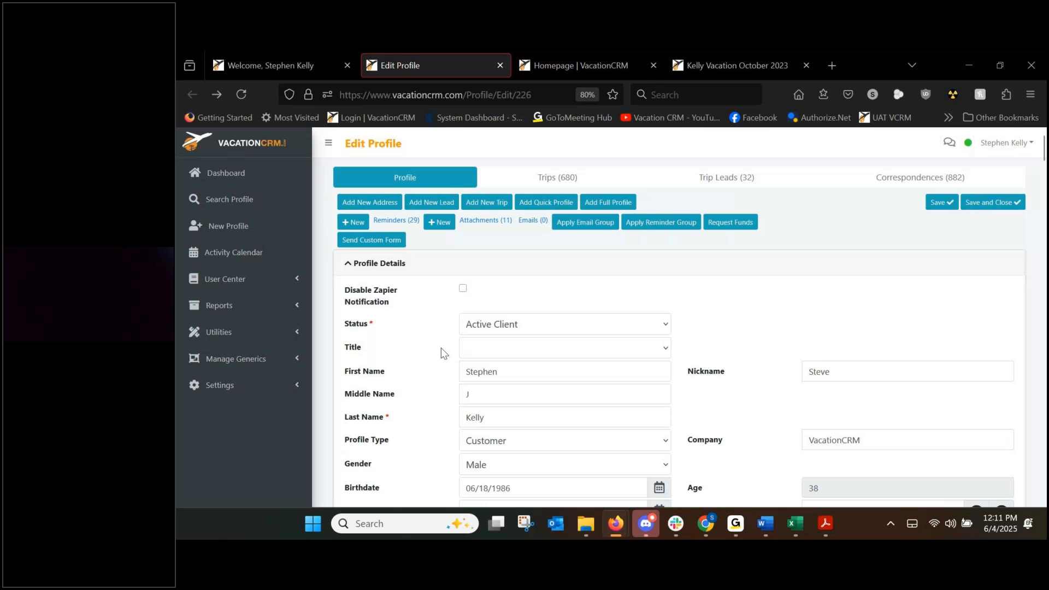
Scroll down to the Family And Friends table, then switch to the Homepage Registration Form tab.
scroll(404, 347, down, 5)
scroll(402, 344, down, 5)
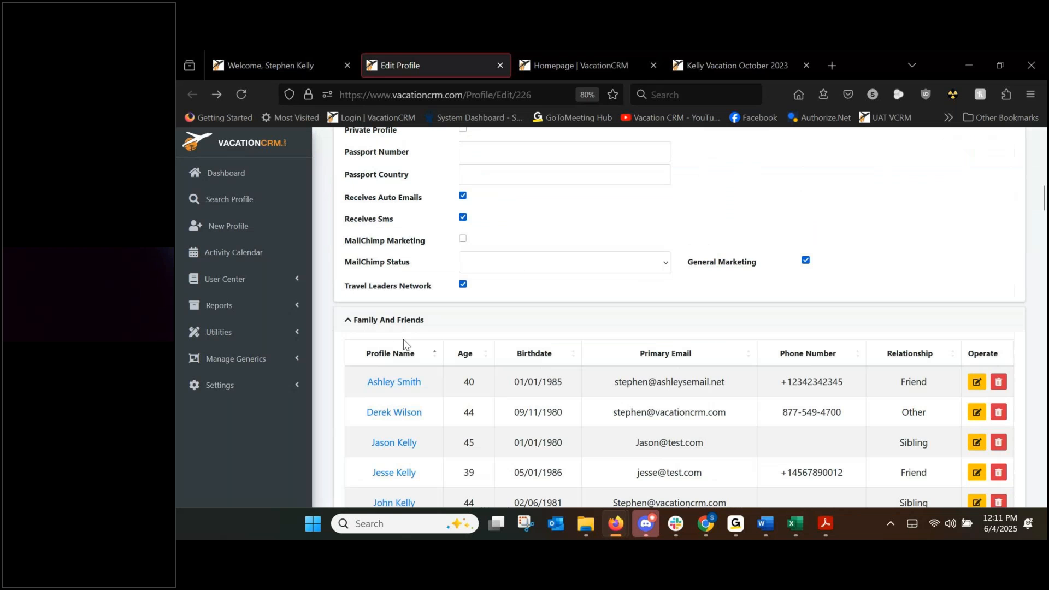
scroll(403, 339, down, 3)
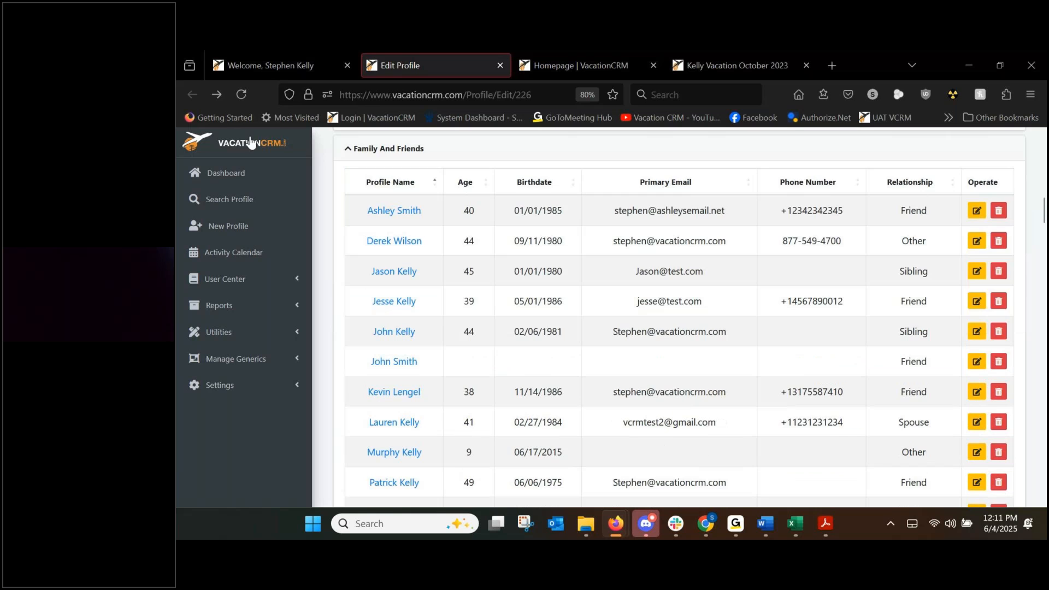
scroll(418, 352, down, 3)
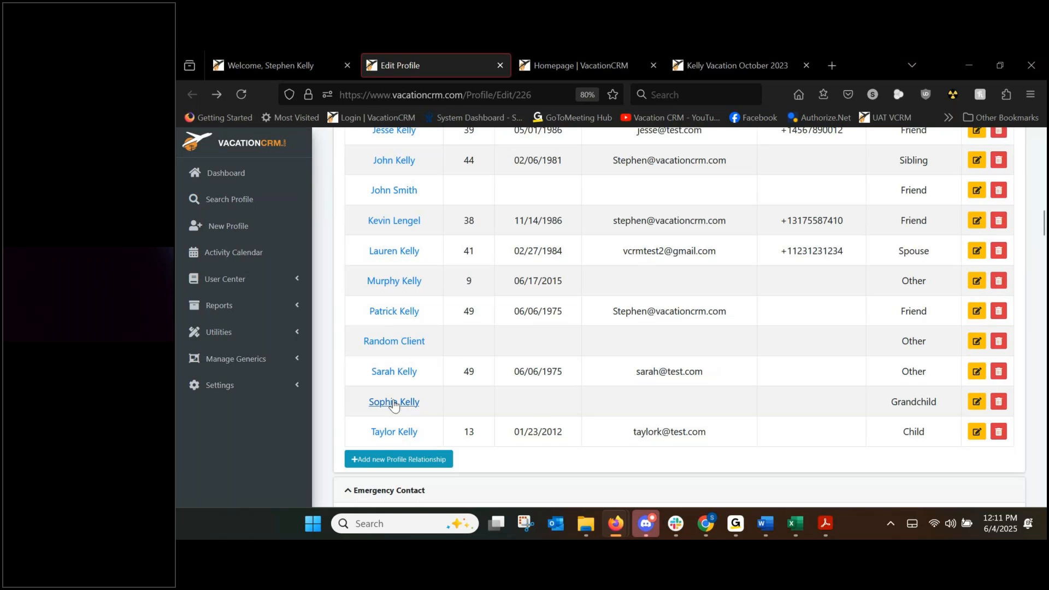
scroll(621, 325, up, 15)
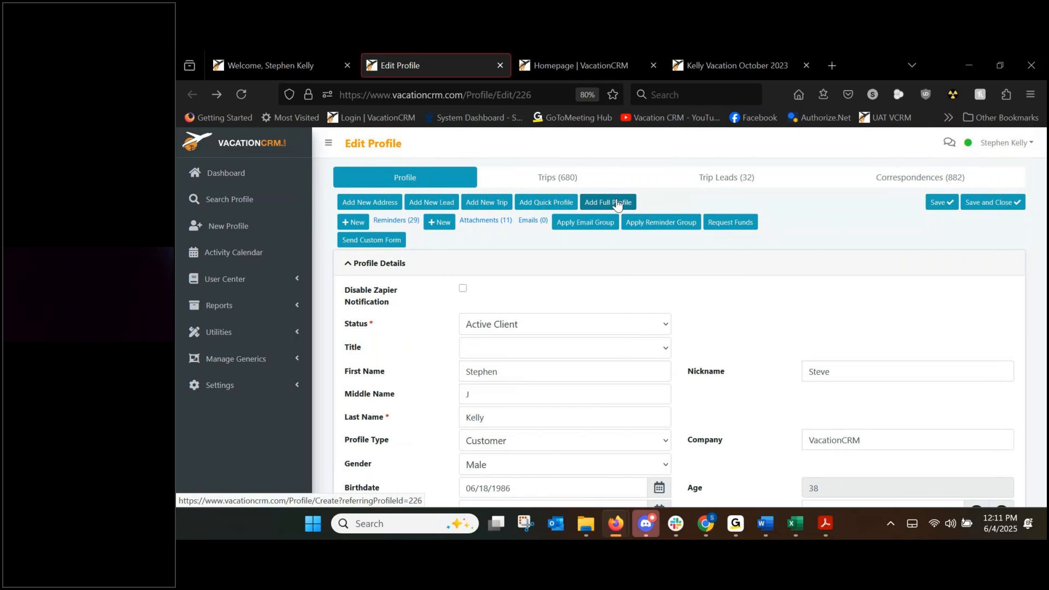
scroll(540, 477, down, 8)
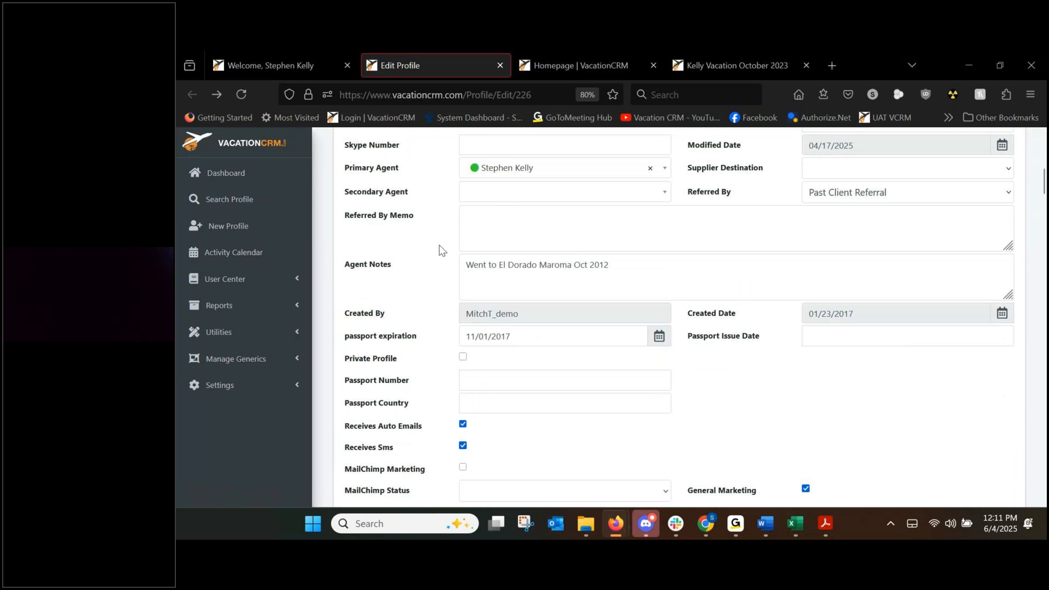
scroll(442, 250, down, 3)
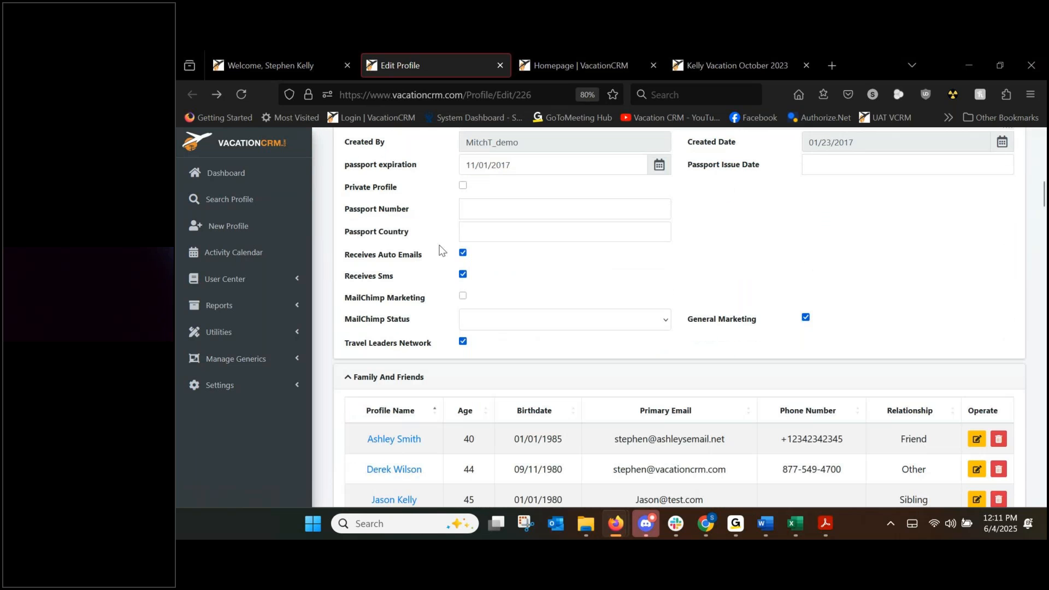
scroll(441, 251, up, 10)
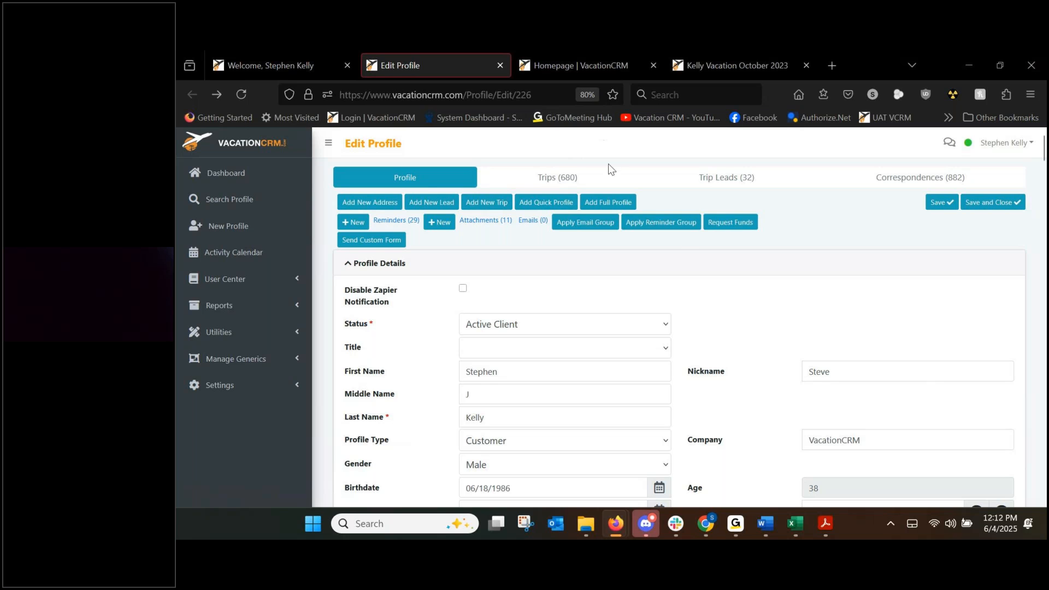
click(588, 71)
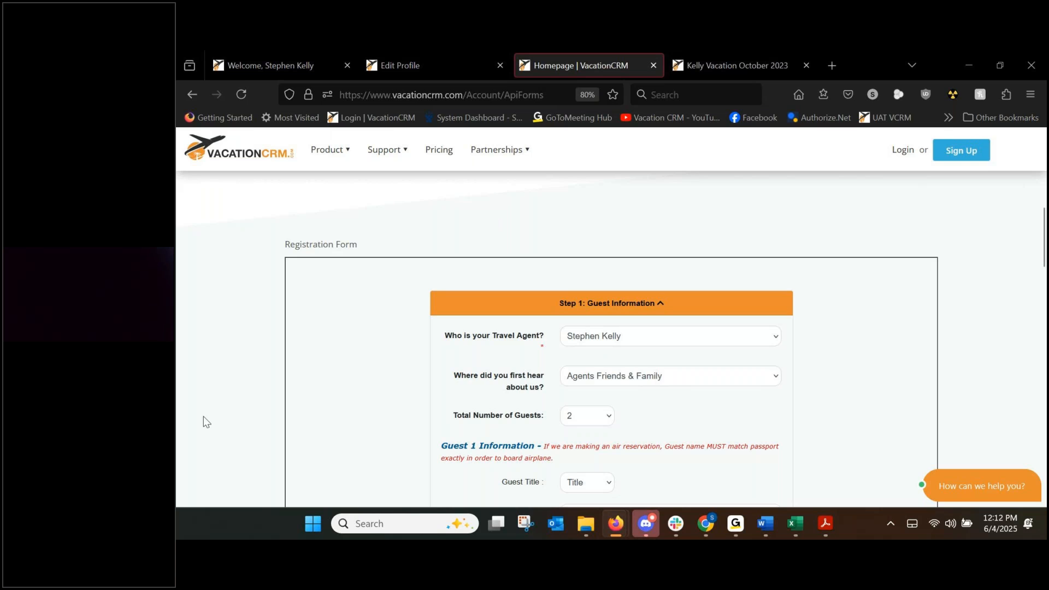
Scroll down through the Guest Information step of the Registration Form.
scroll(203, 416, down, 10)
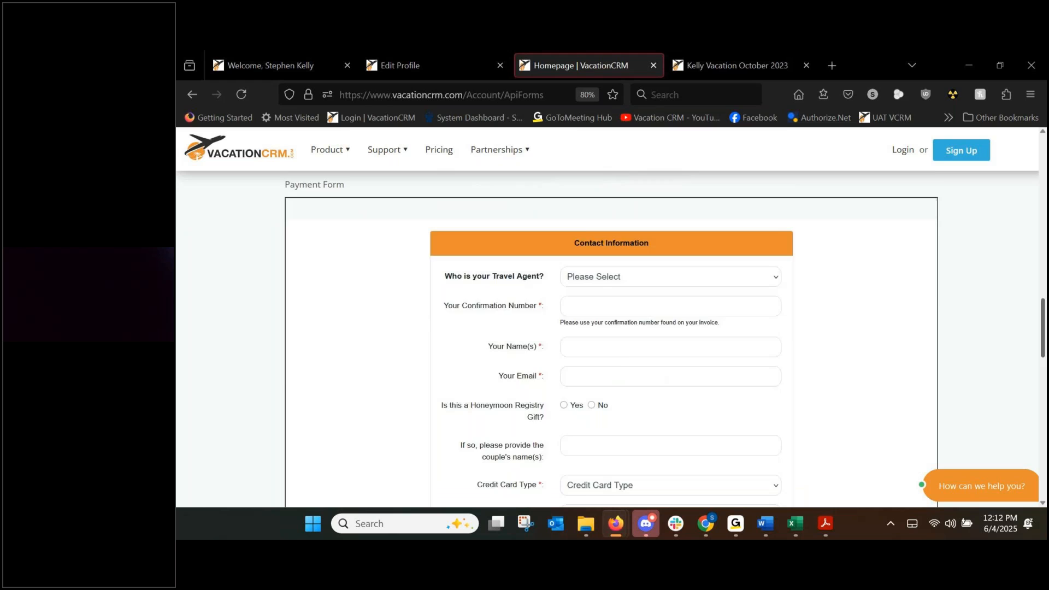
scroll(611, 338, down, 10)
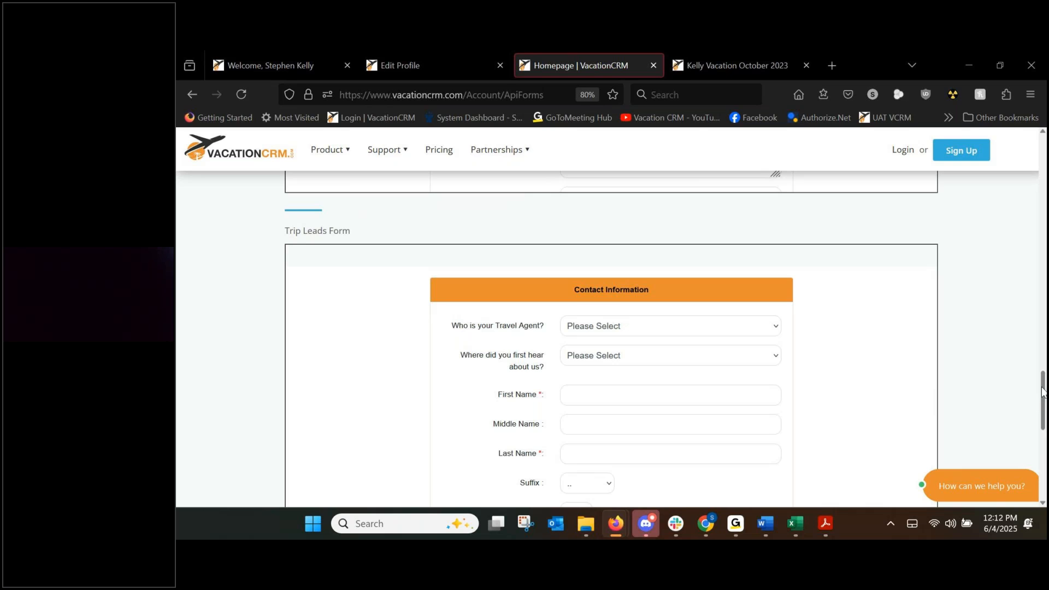
drag(1042, 391, 1041, 238)
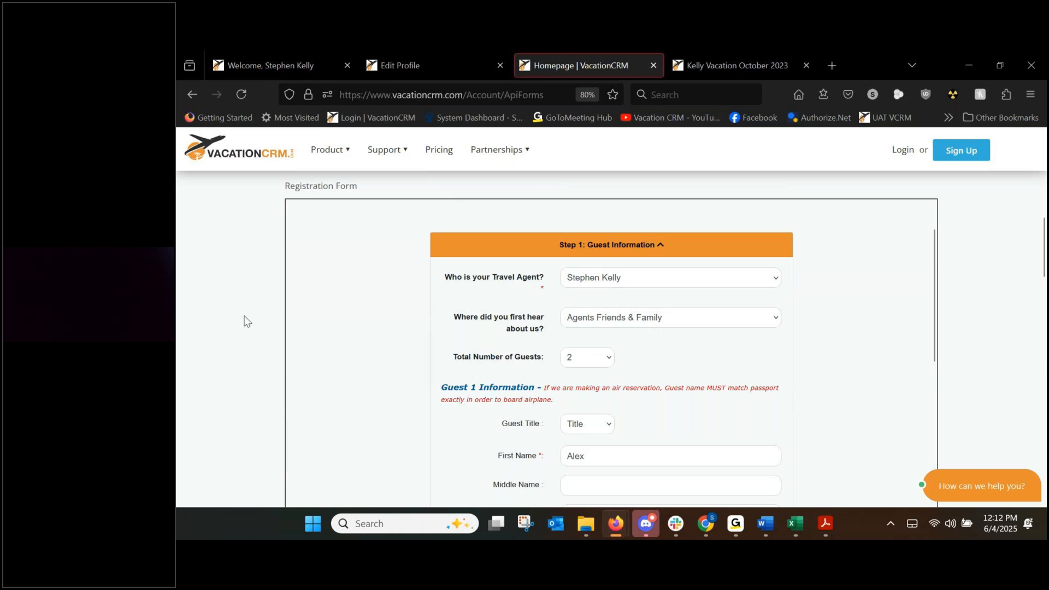
mouse_move(490, 164)
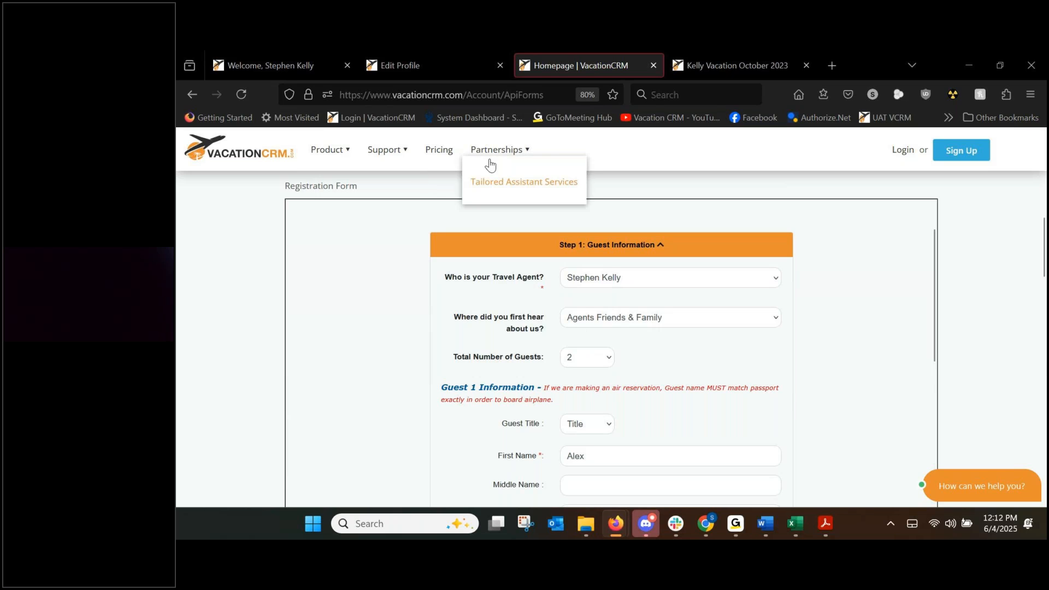
mouse_move(377, 155)
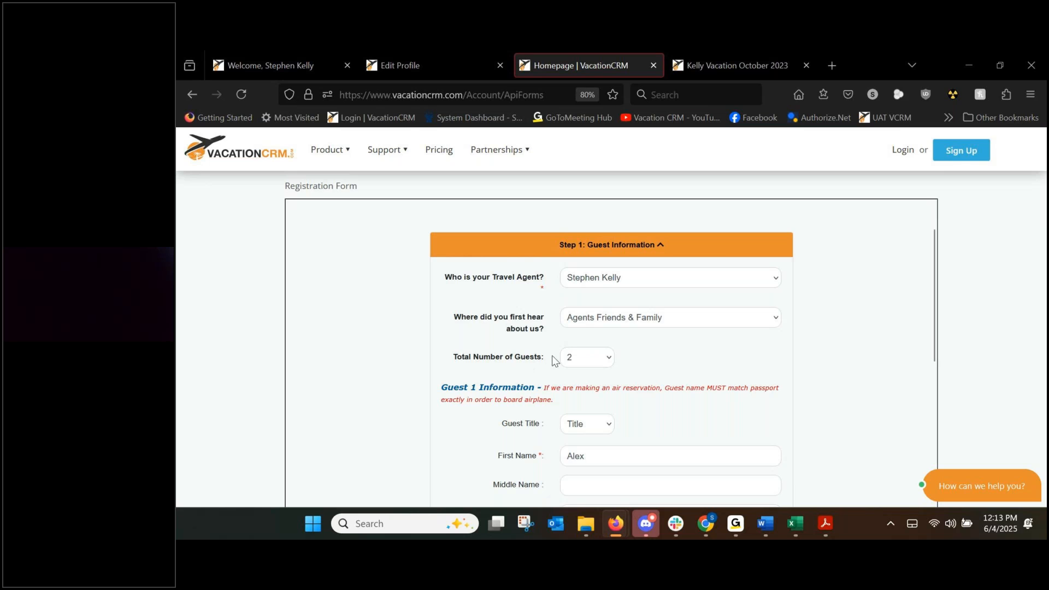
scroll(500, 365, down, 2)
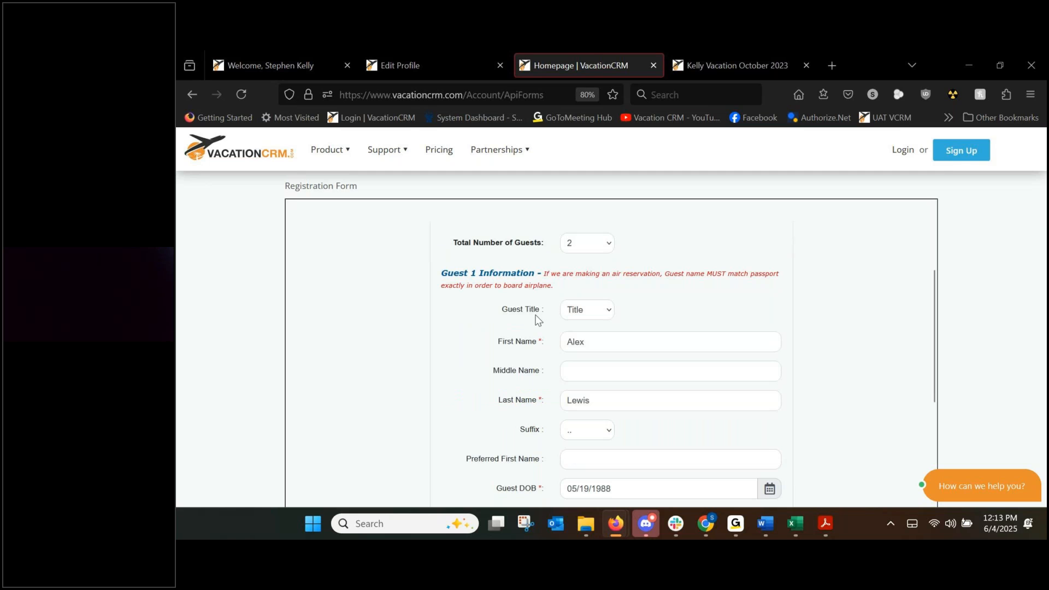
scroll(538, 321, down, 1)
scroll(536, 321, down, 6)
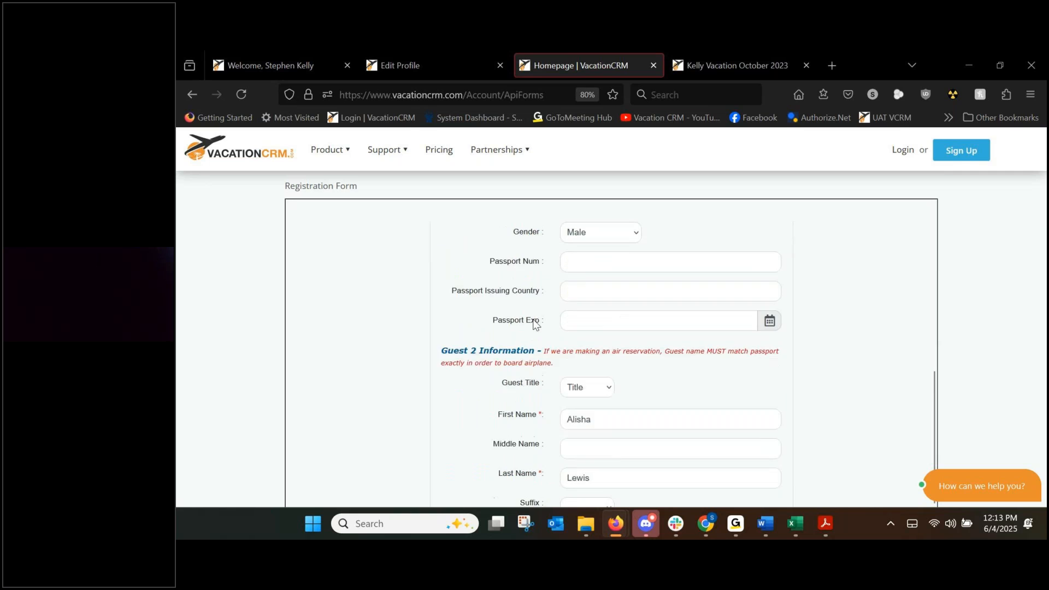
scroll(537, 302, down, 1)
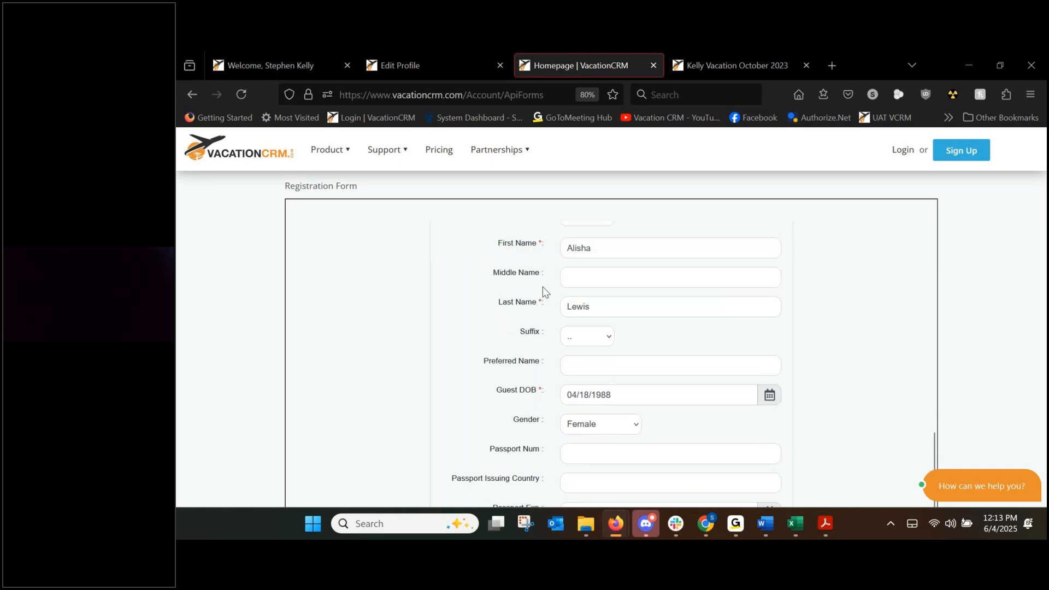
scroll(590, 306, down, 1)
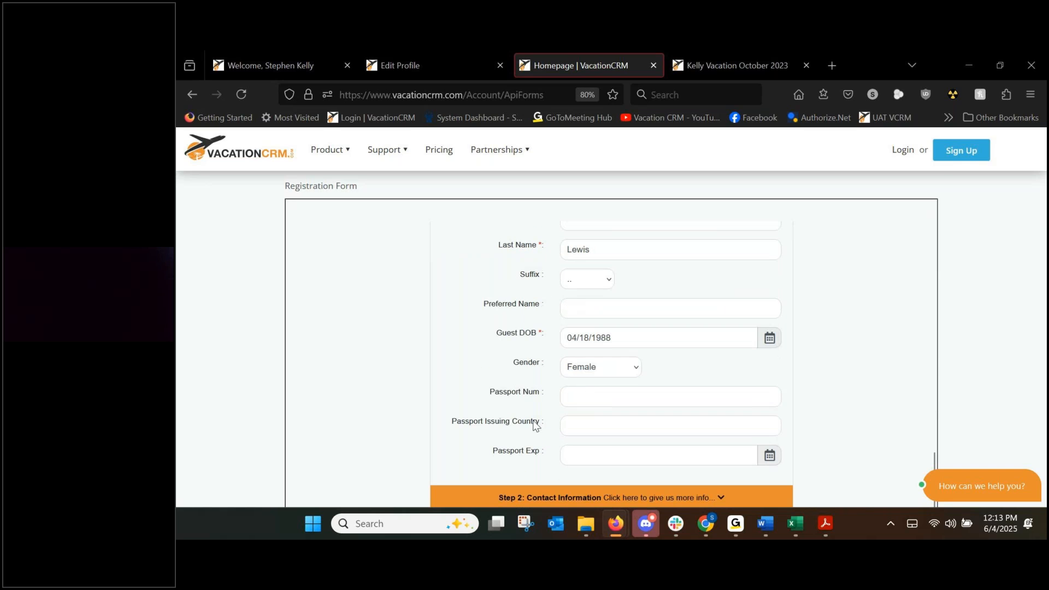
scroll(538, 319, down, 1)
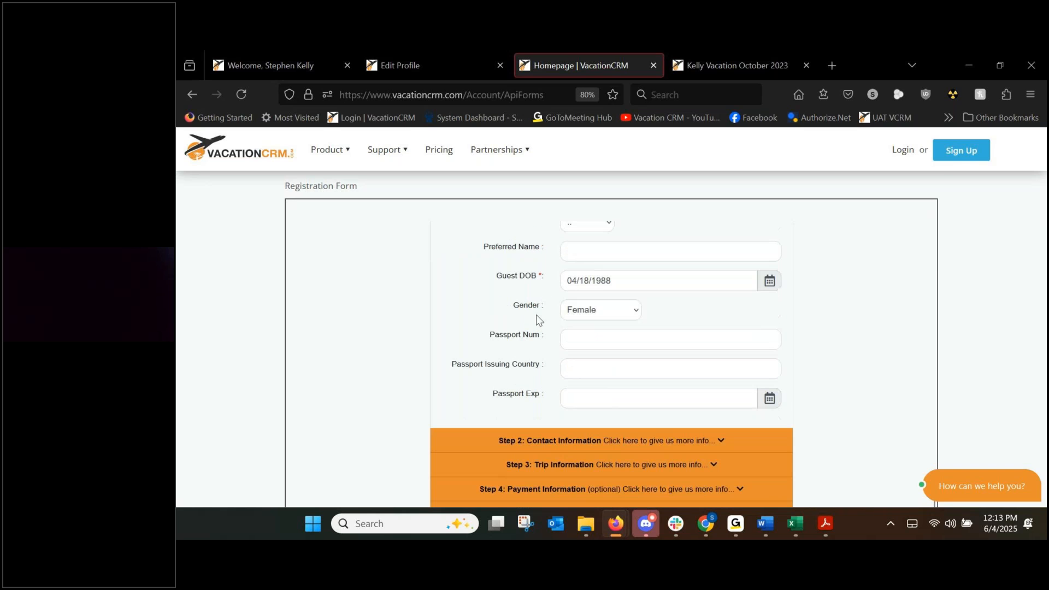
Expand the Contact Information and Trip Information steps of the form.
click(528, 447)
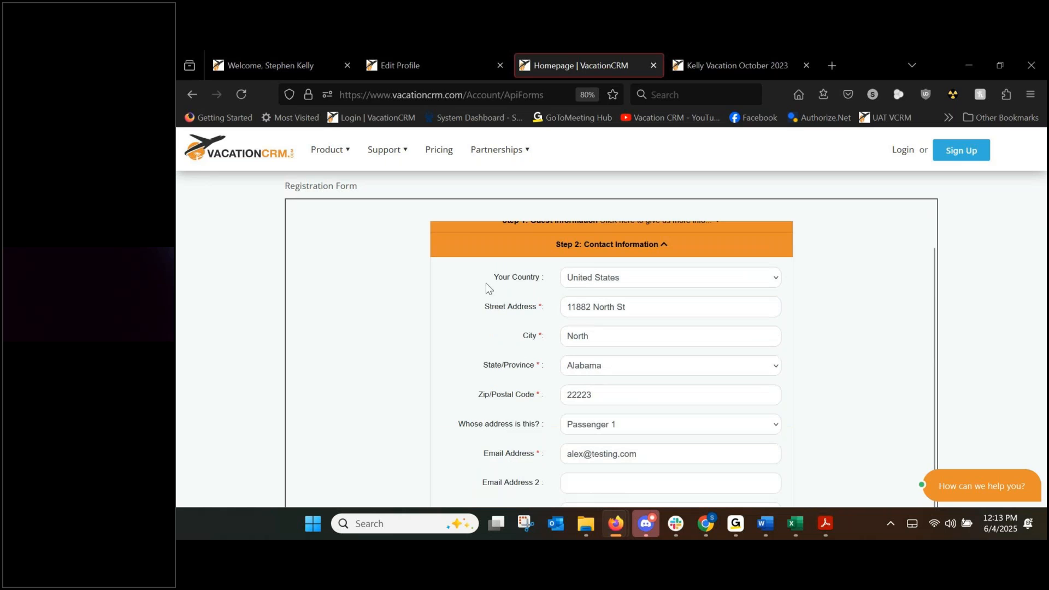
scroll(512, 353, down, 1)
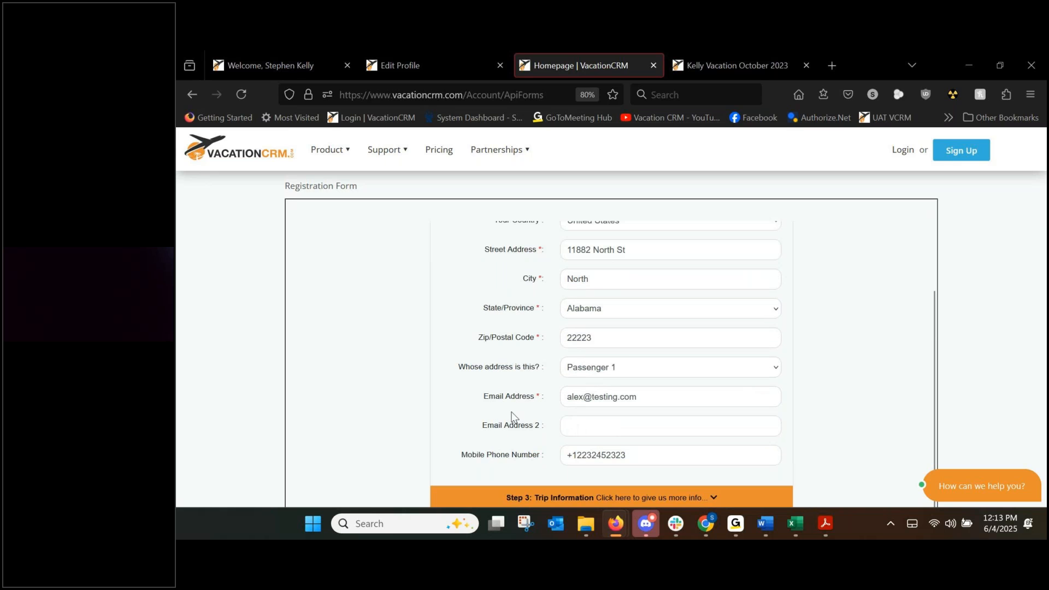
scroll(504, 431, down, 1)
click(533, 440)
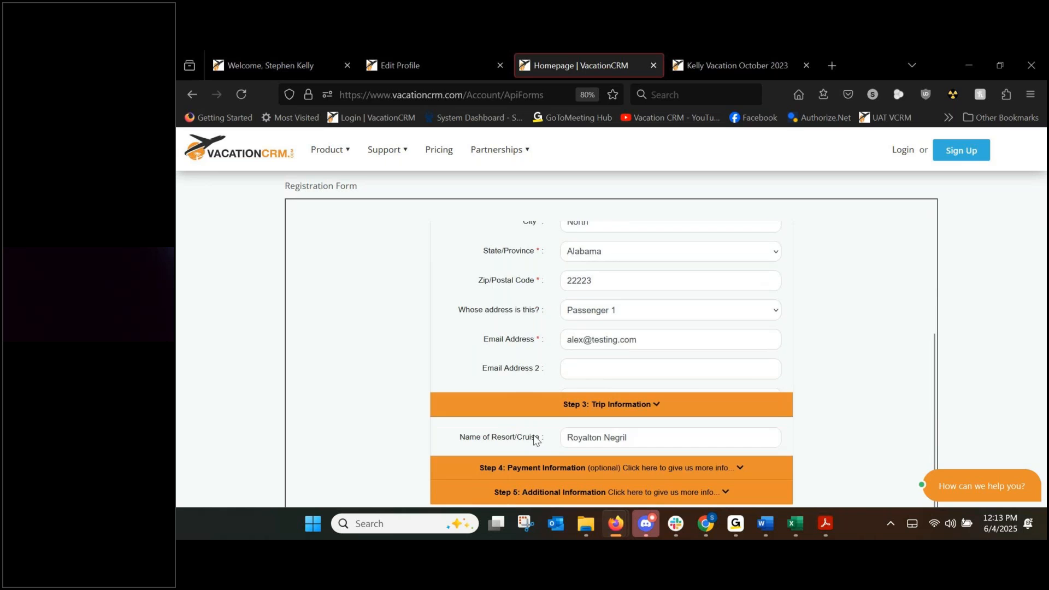
scroll(508, 389, up, 2)
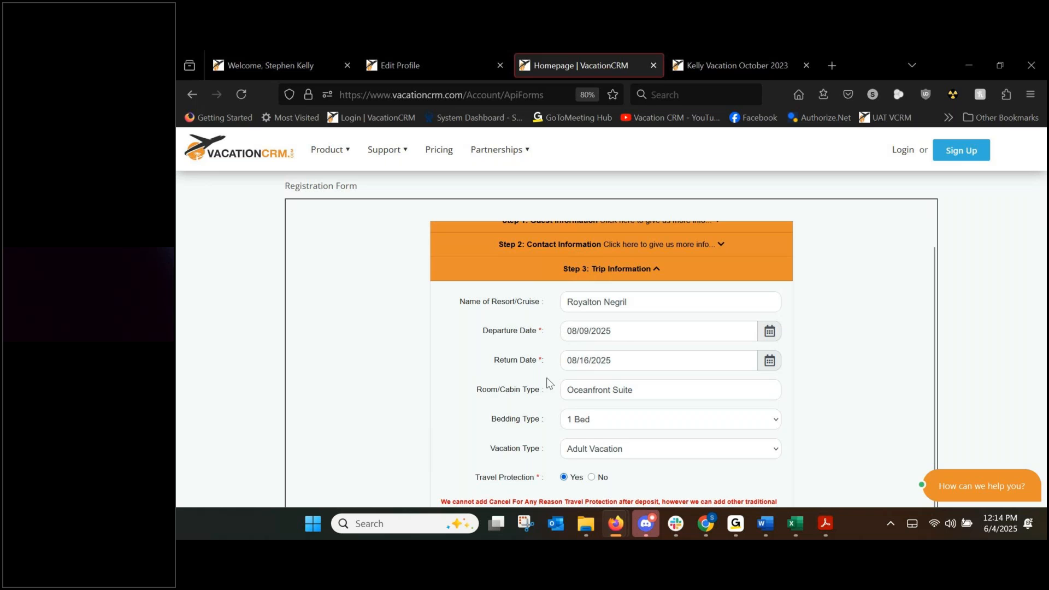
scroll(508, 396, down, 2)
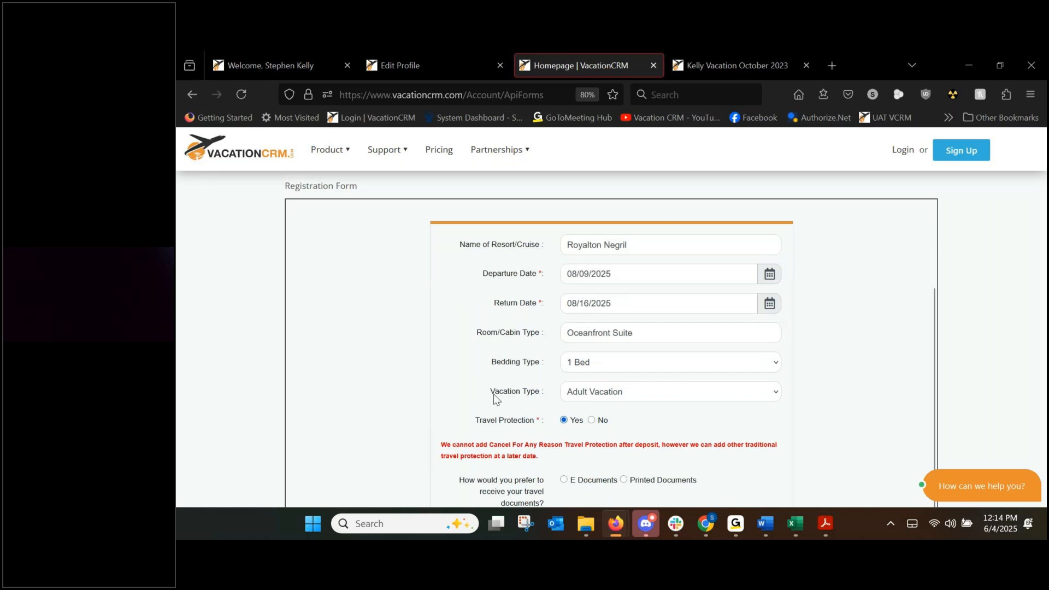
scroll(494, 367, down, 2)
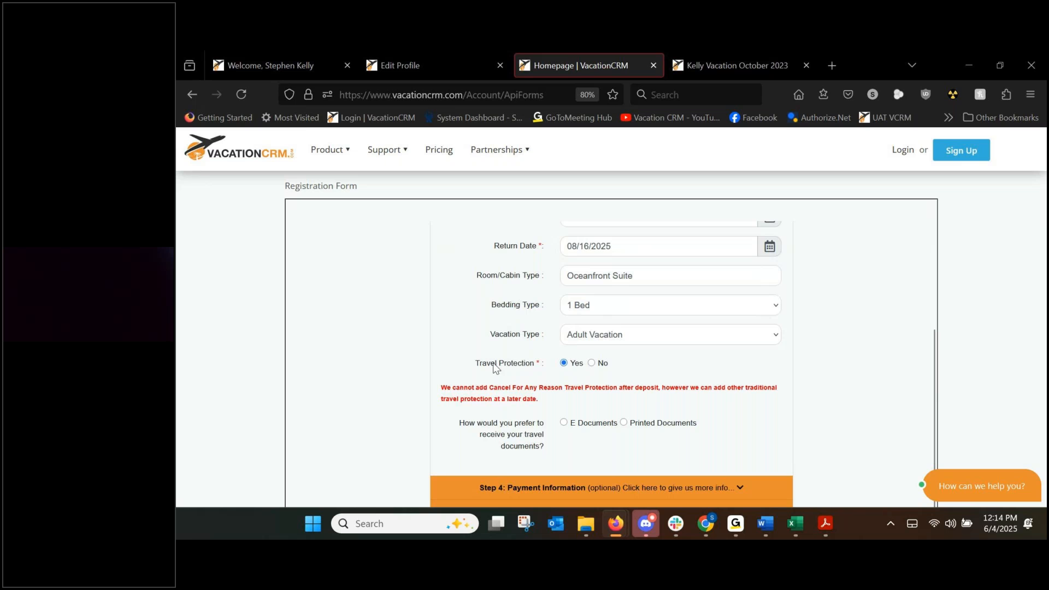
scroll(525, 372, down, 1)
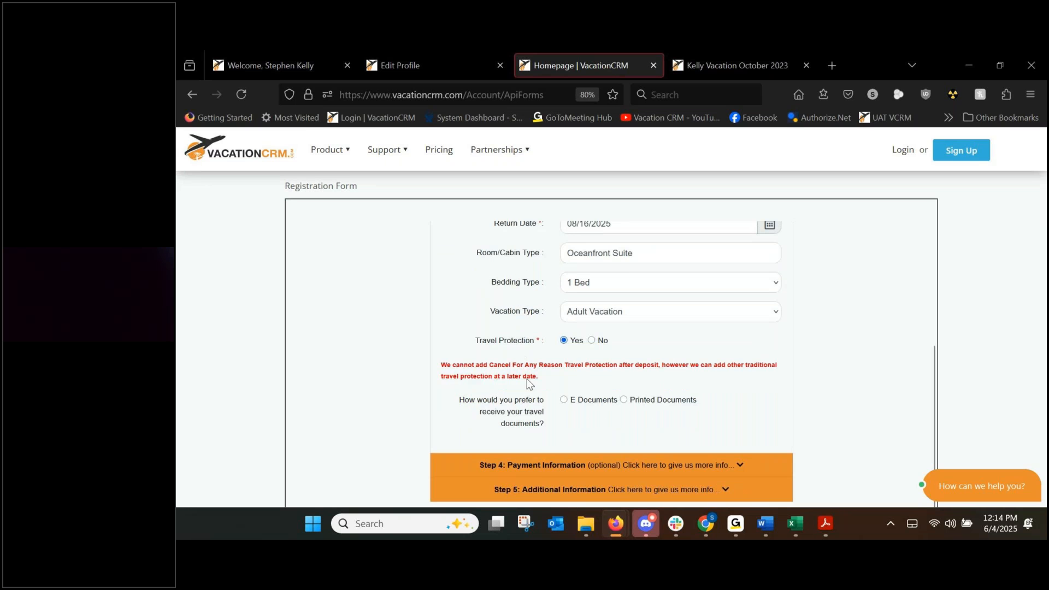
Expand the Payment and Additional Information steps and scroll down to the agreement section.
click(539, 461)
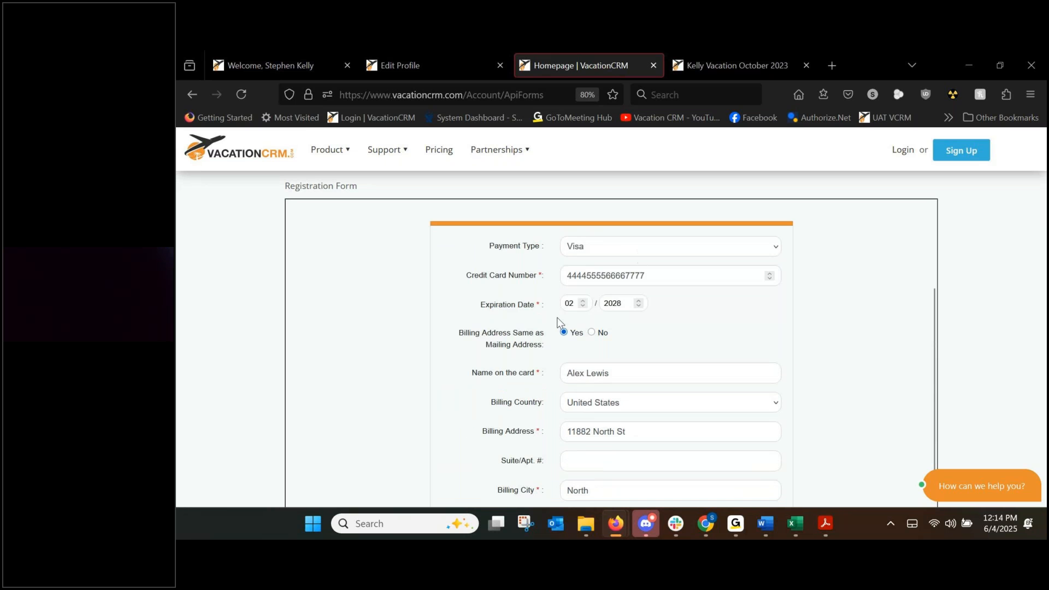
scroll(559, 316, down, 6)
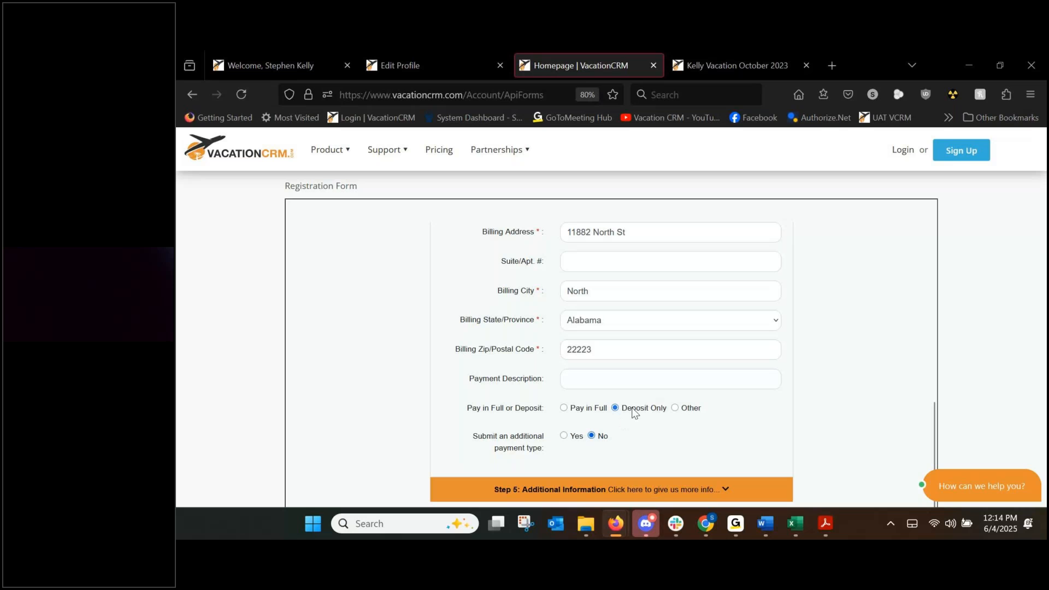
scroll(472, 382, down, 2)
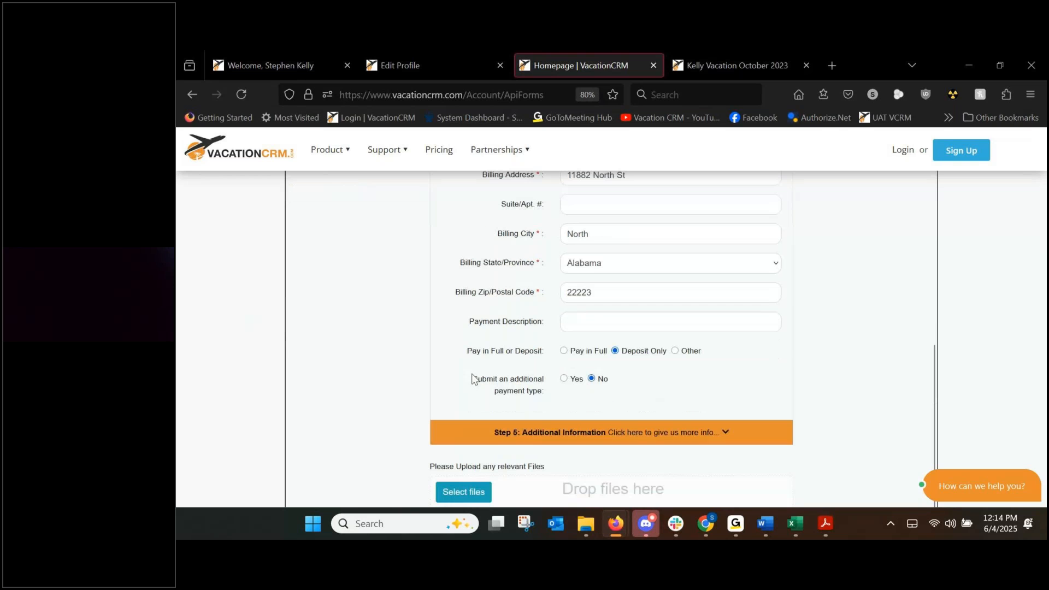
click(528, 436)
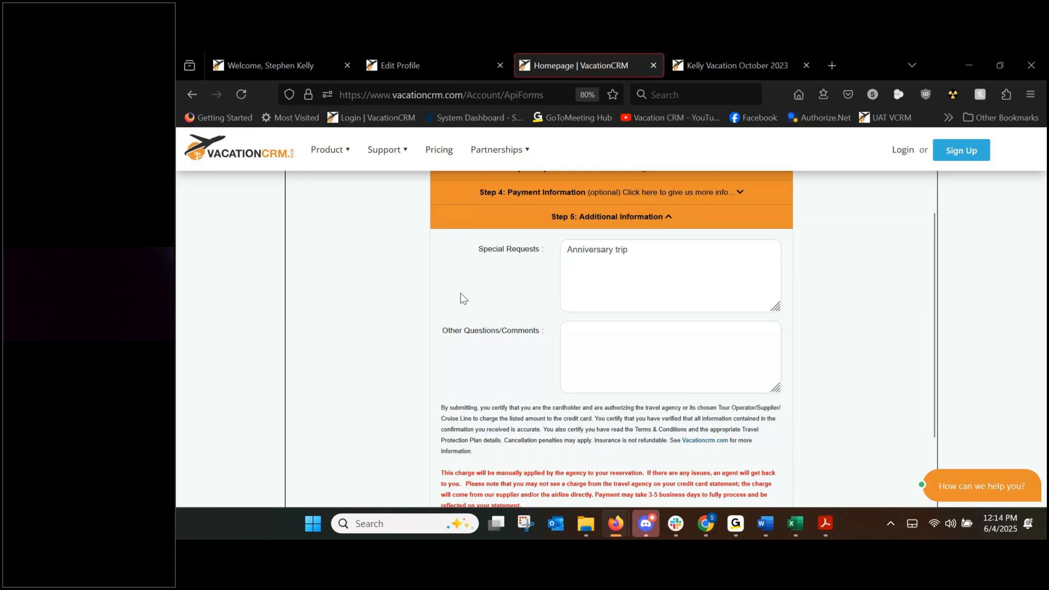
scroll(465, 292, down, 5)
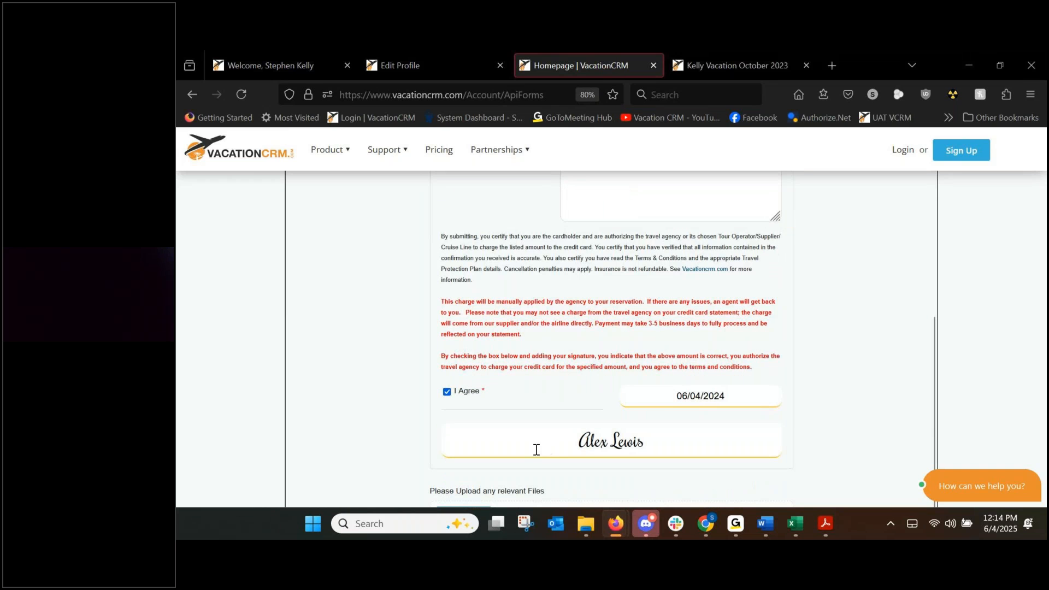
scroll(379, 376, down, 1)
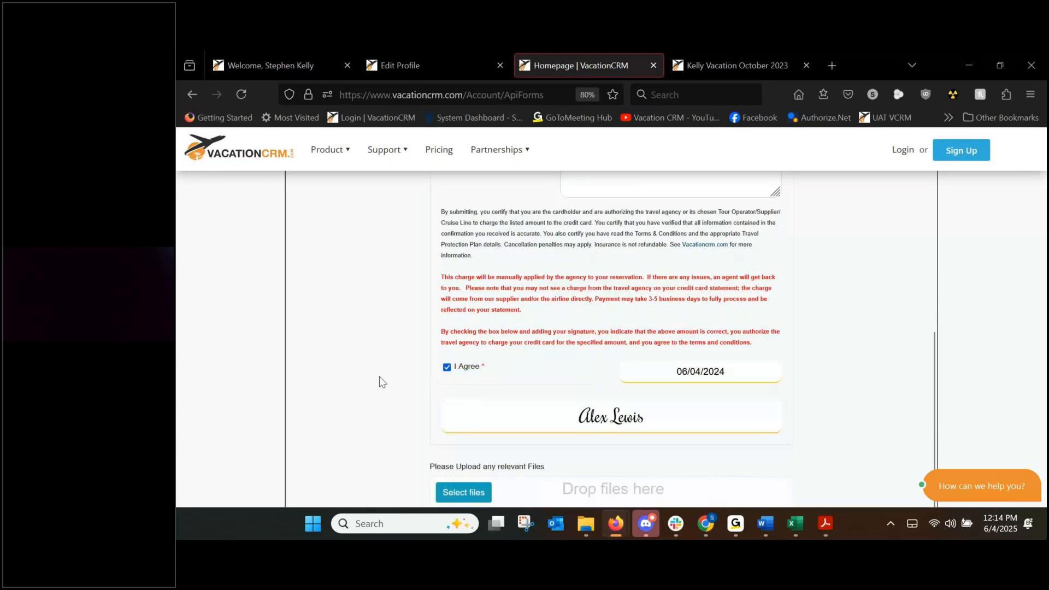
scroll(404, 370, down, 3)
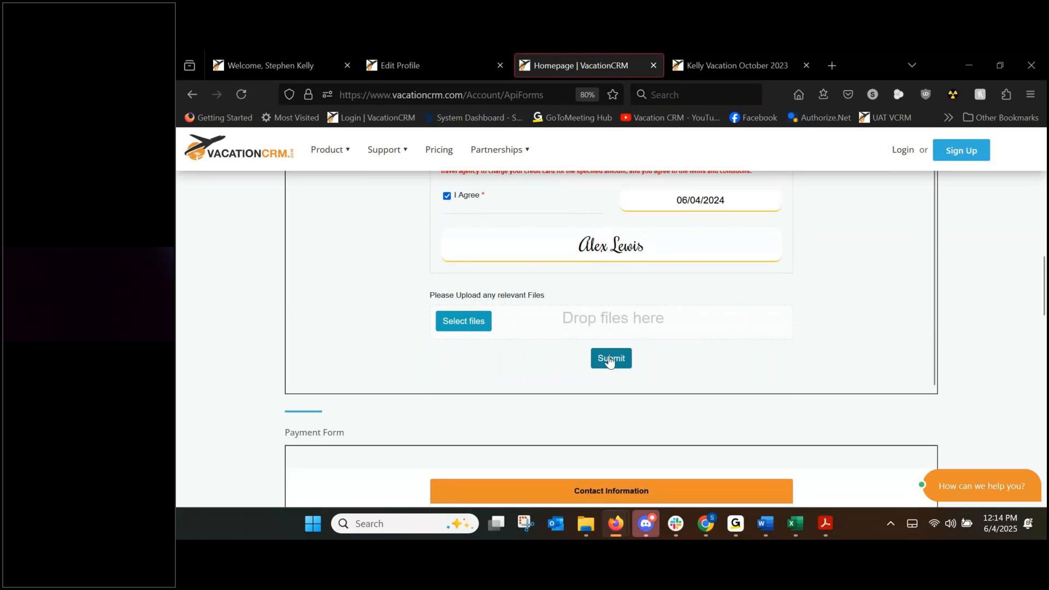
Submit the Registration Form, close the THANK YOU confirmation with Ok, and switch to the Welcome dashboard tab.
click(609, 360)
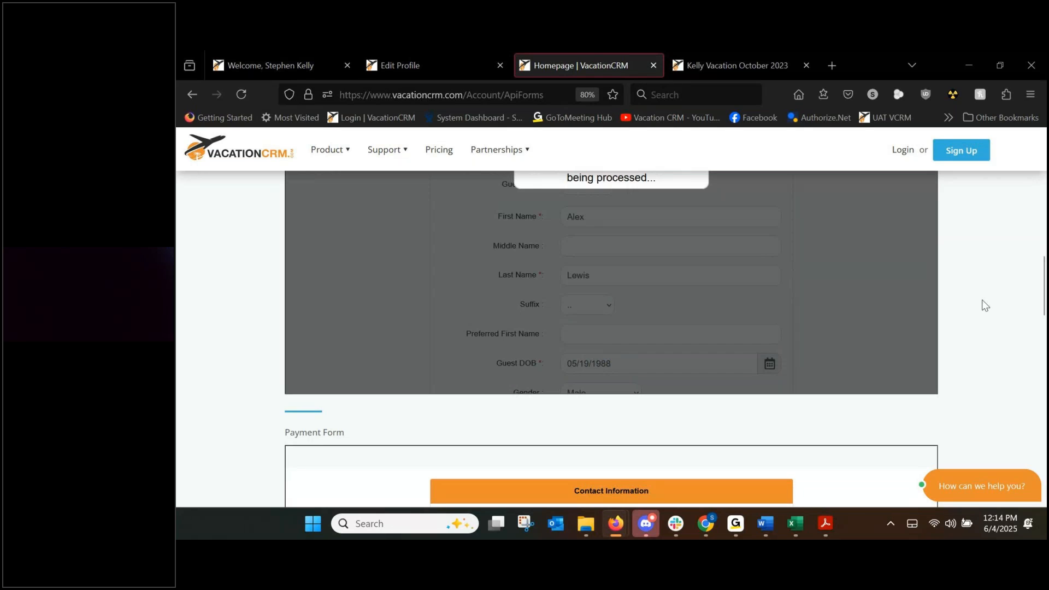
scroll(985, 306, up, 1)
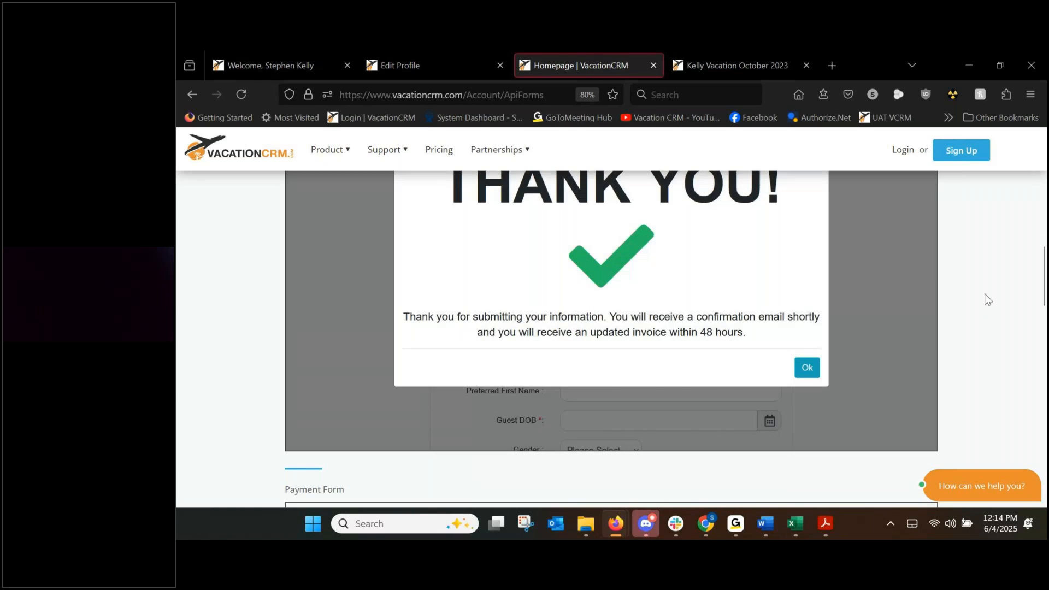
scroll(986, 300, up, 1)
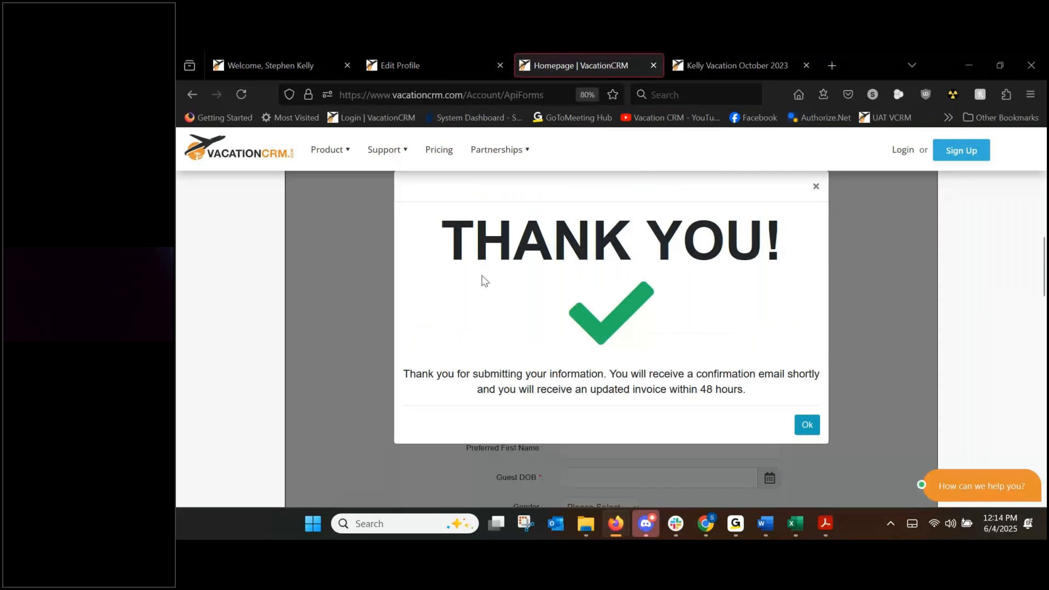
drag(403, 374, 761, 389)
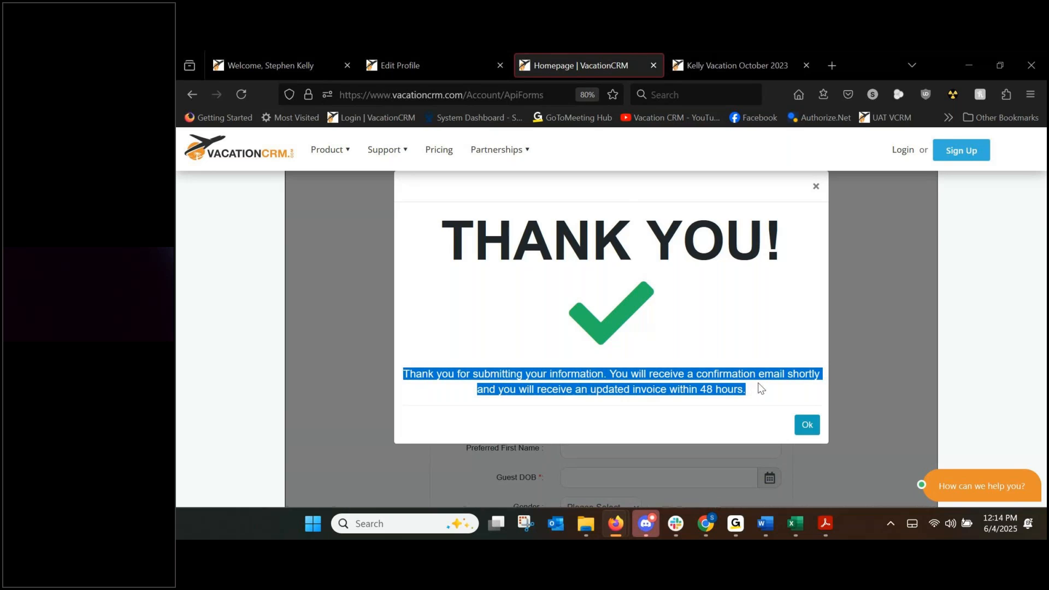
click(807, 426)
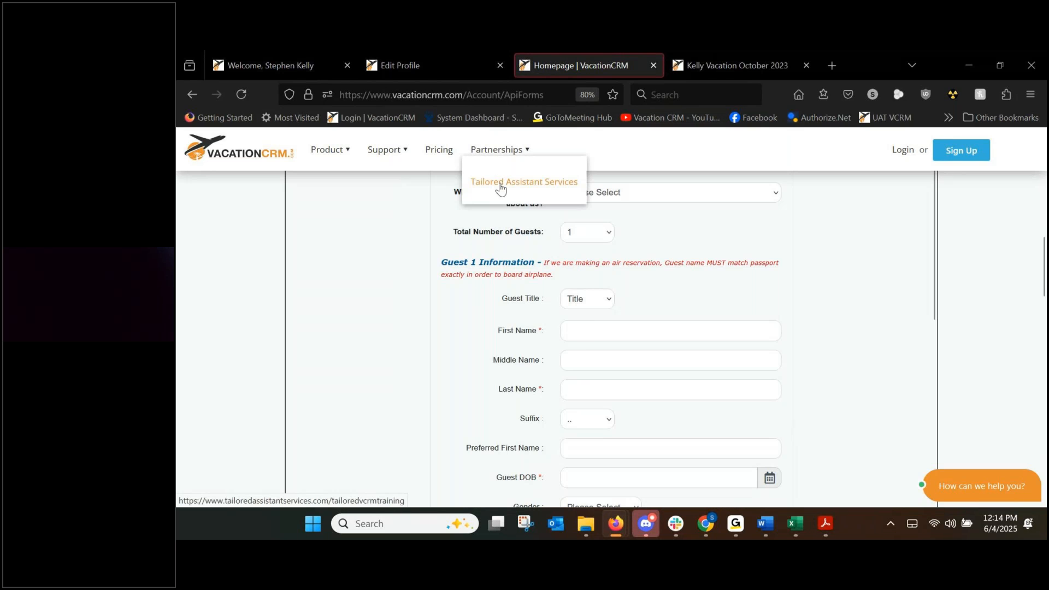
click(261, 64)
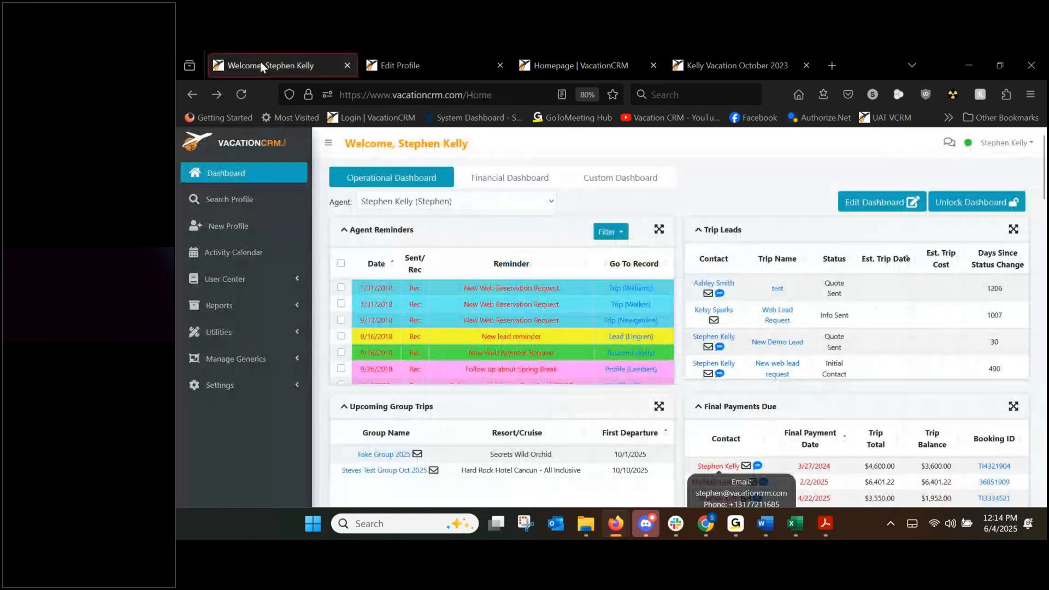
Reload the dashboard and open Settings > System Settings > Company Settings in a new Settings tab.
click(246, 93)
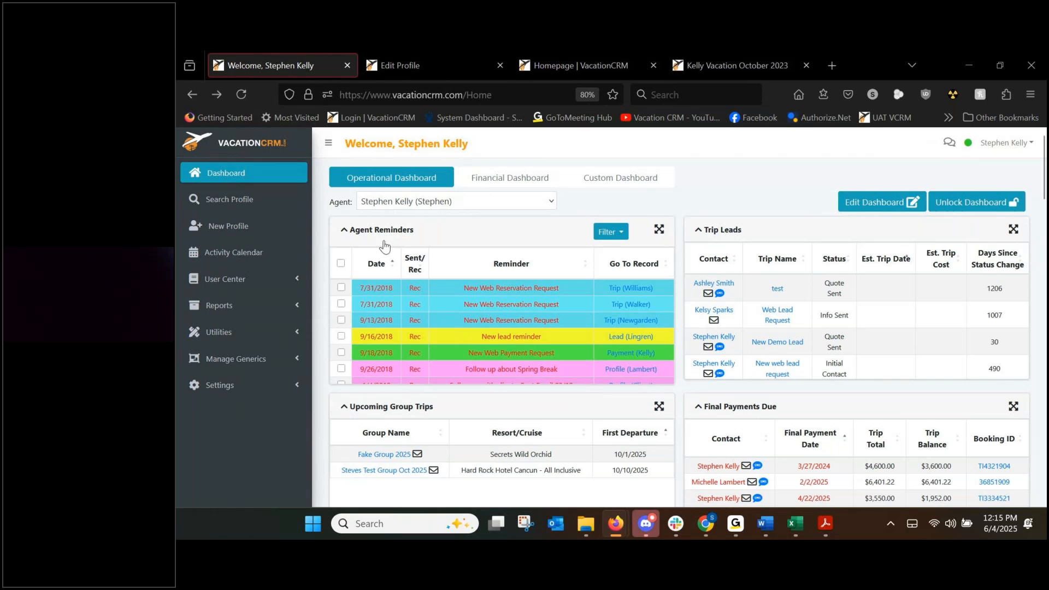
click(245, 384)
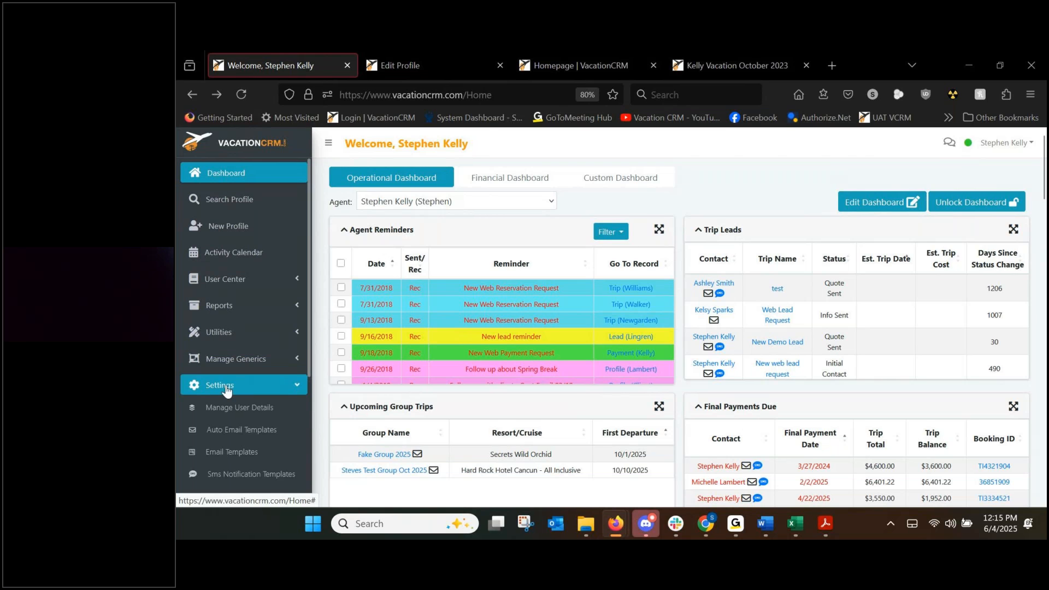
scroll(230, 415, down, 5)
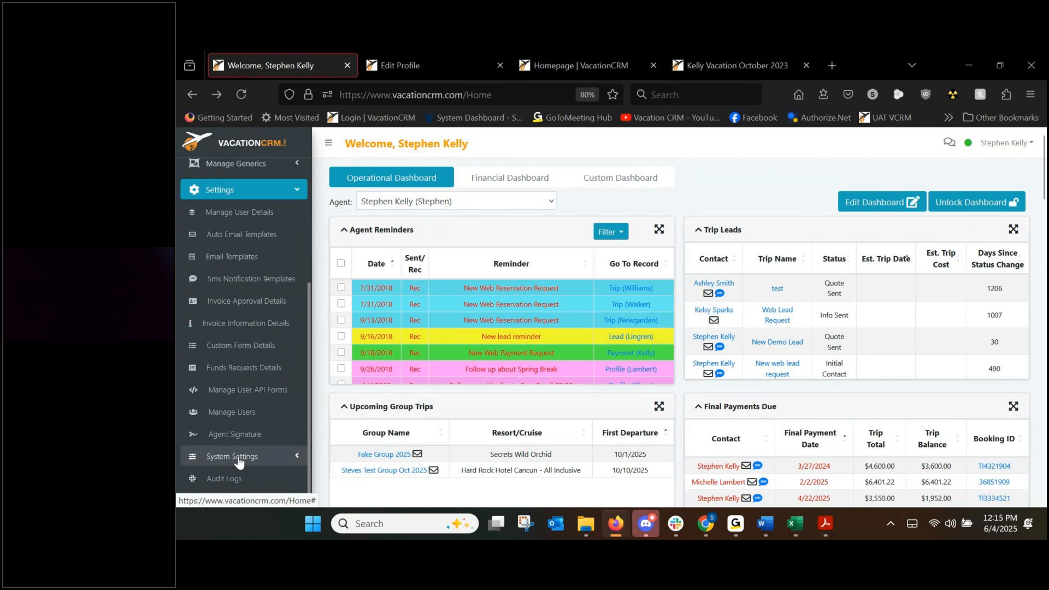
click(233, 463)
scroll(244, 420, down, 2)
scroll(240, 426, down, 1)
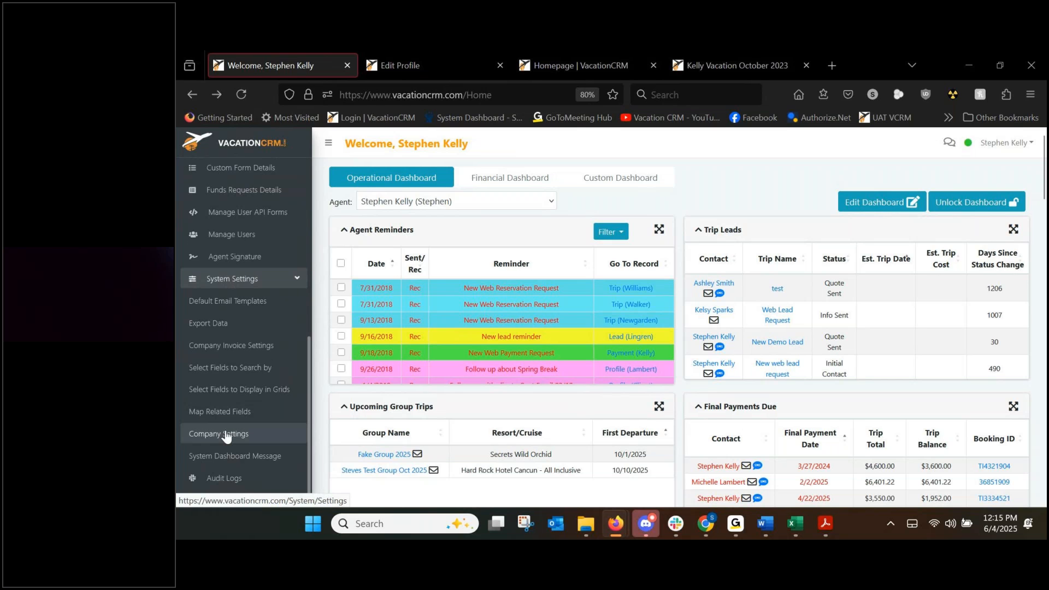
middle_click(227, 435)
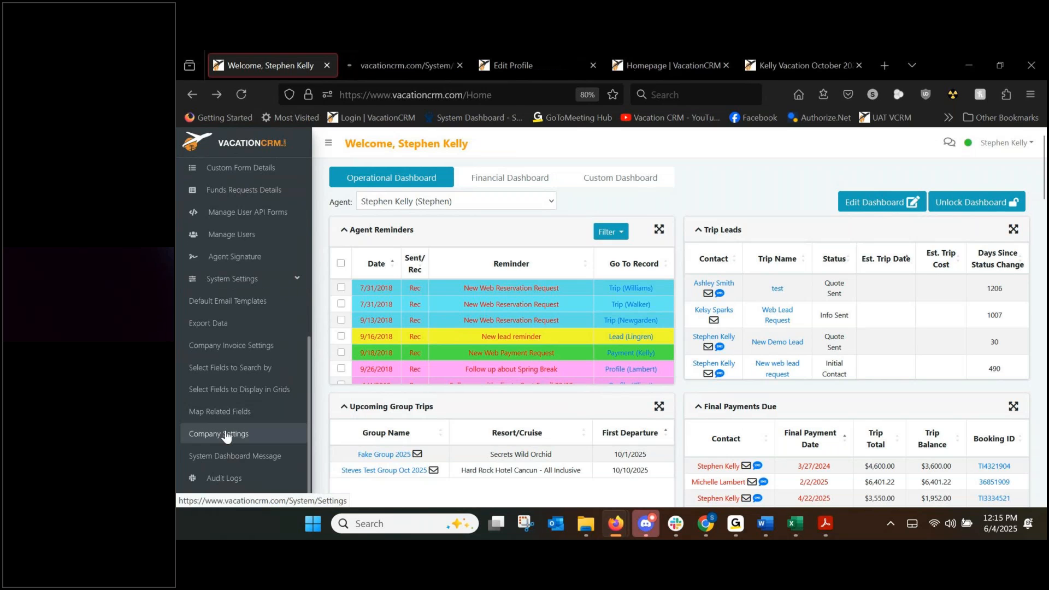
click(385, 67)
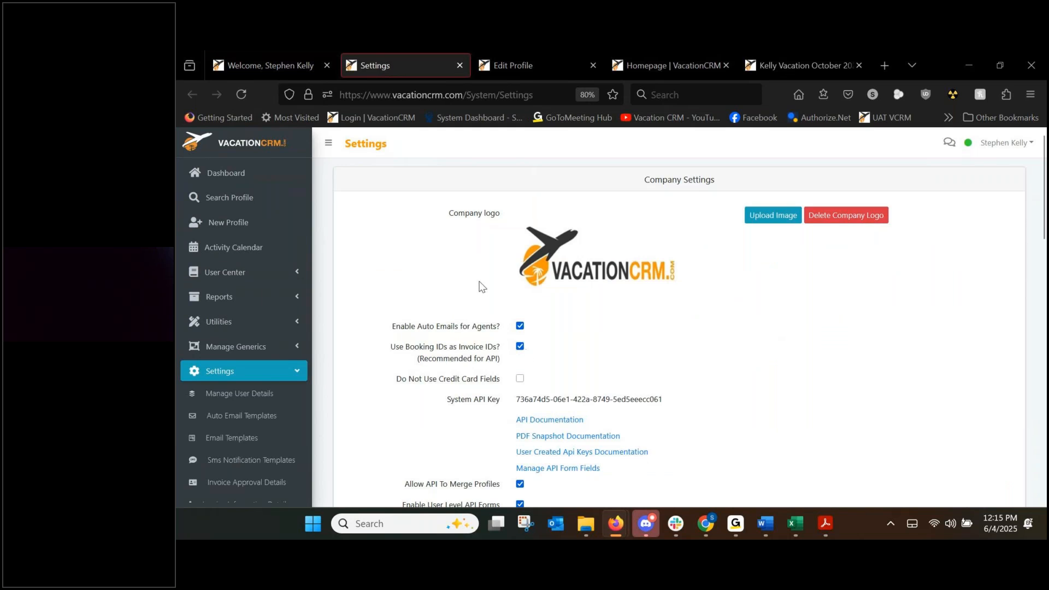
Scroll to the API section of Company Settings and open Manage API Form Fields.
scroll(468, 319, down, 2)
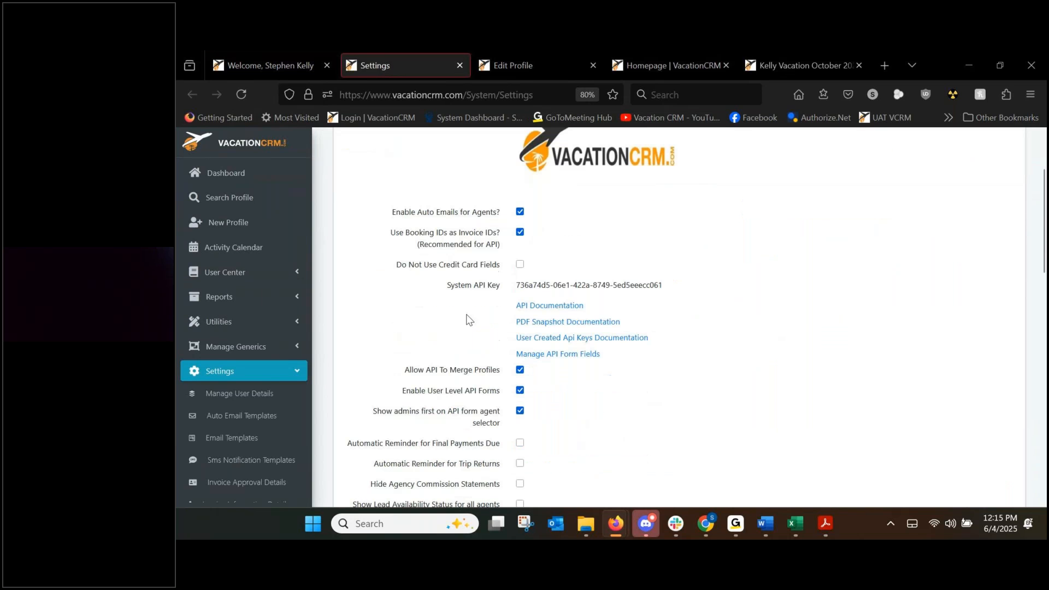
click(571, 354)
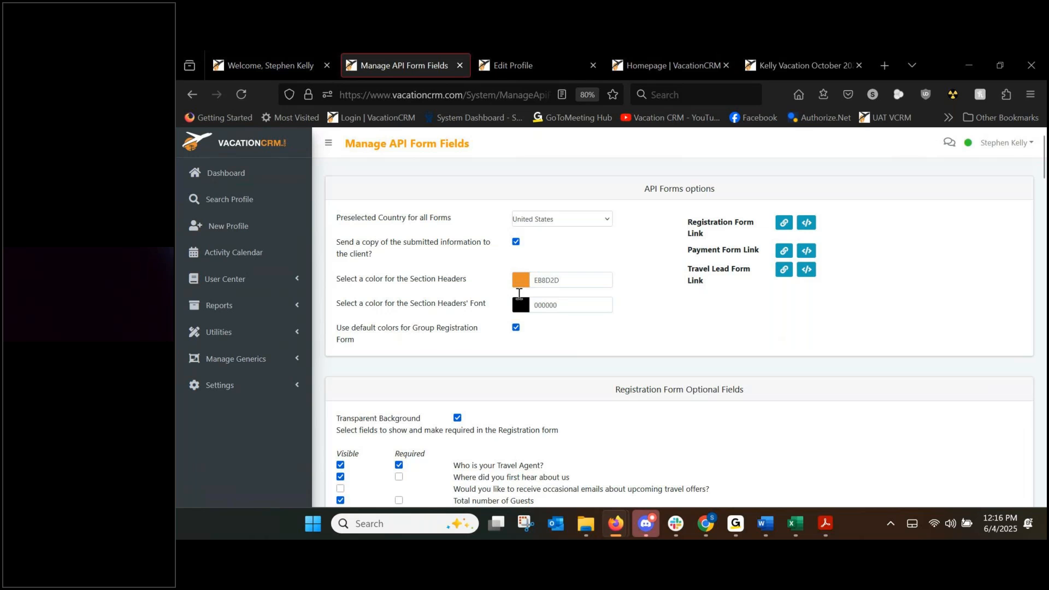
click(655, 65)
scroll(620, 293, up, 3)
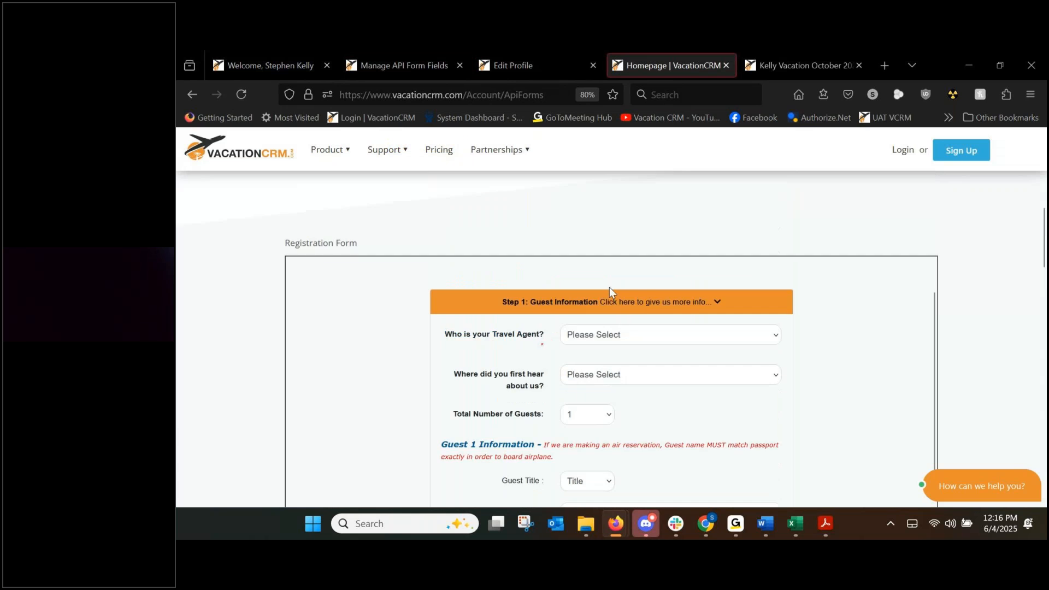
click(513, 307)
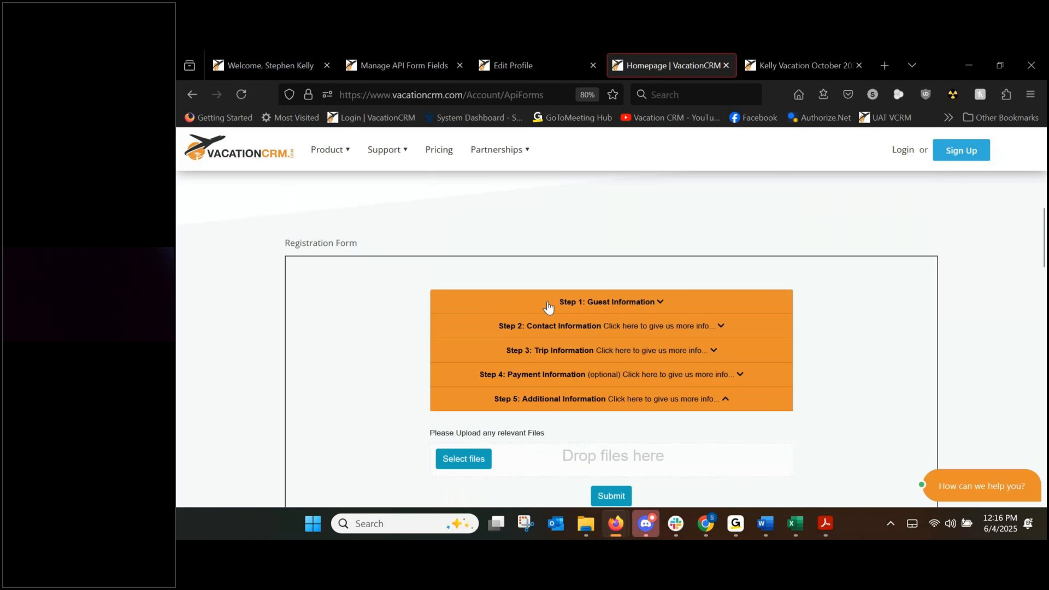
drag(540, 307, 589, 306)
click(589, 306)
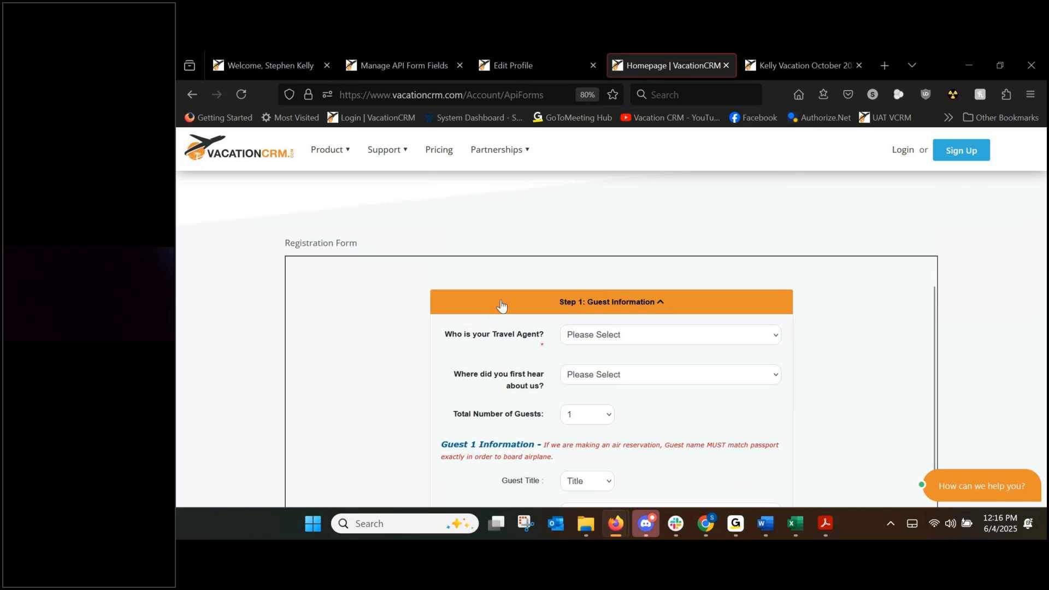
click(405, 61)
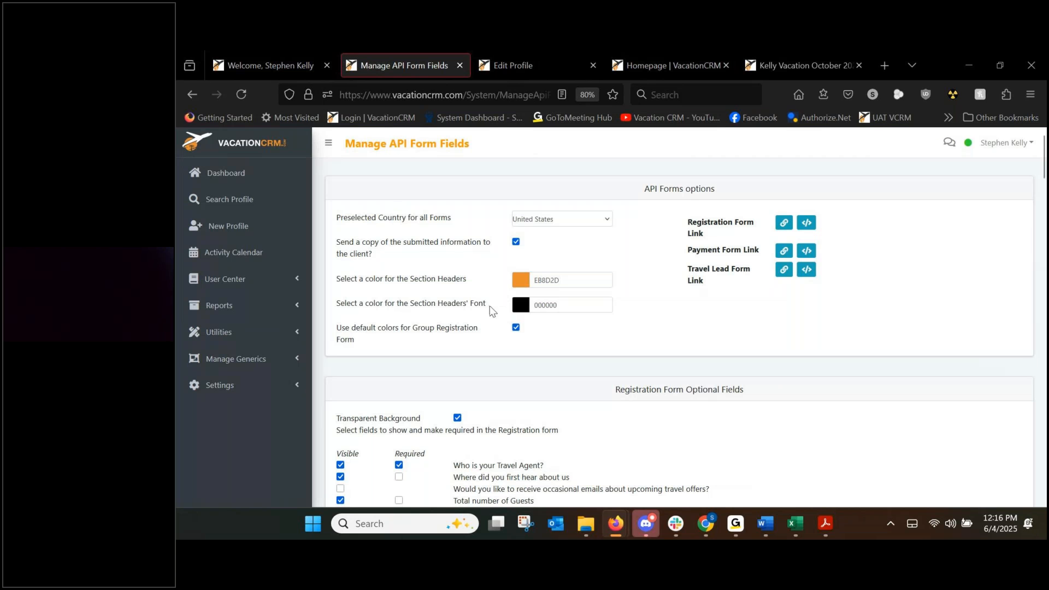
drag(350, 241, 449, 242)
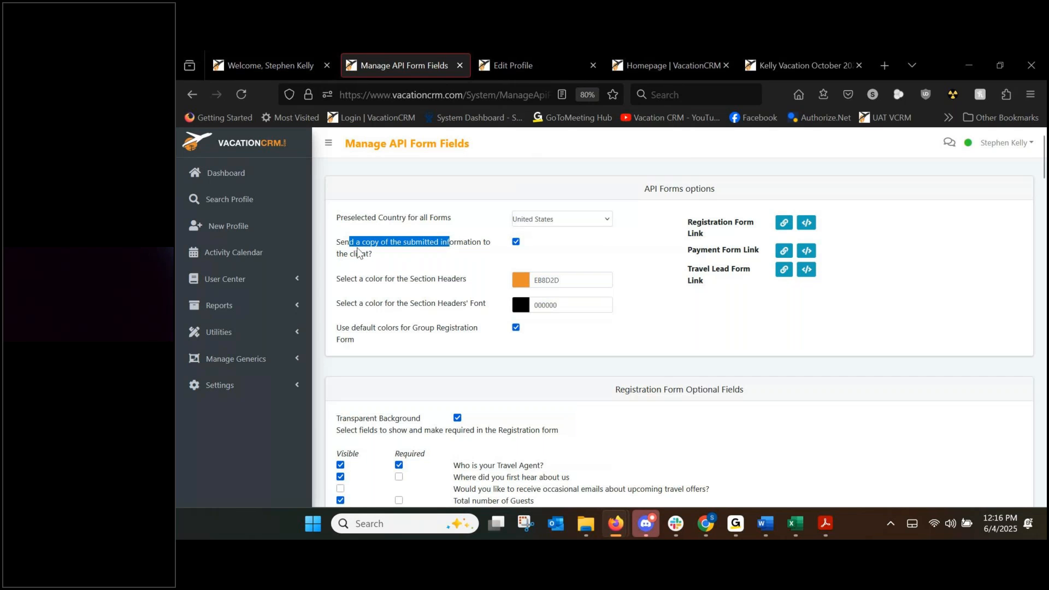
click(423, 266)
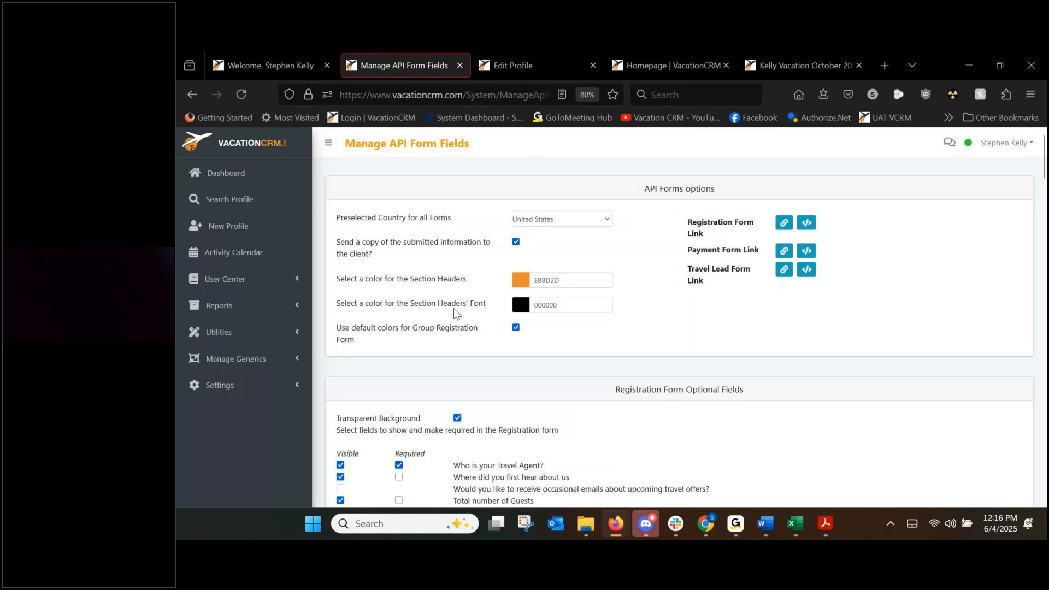
scroll(437, 313, down, 4)
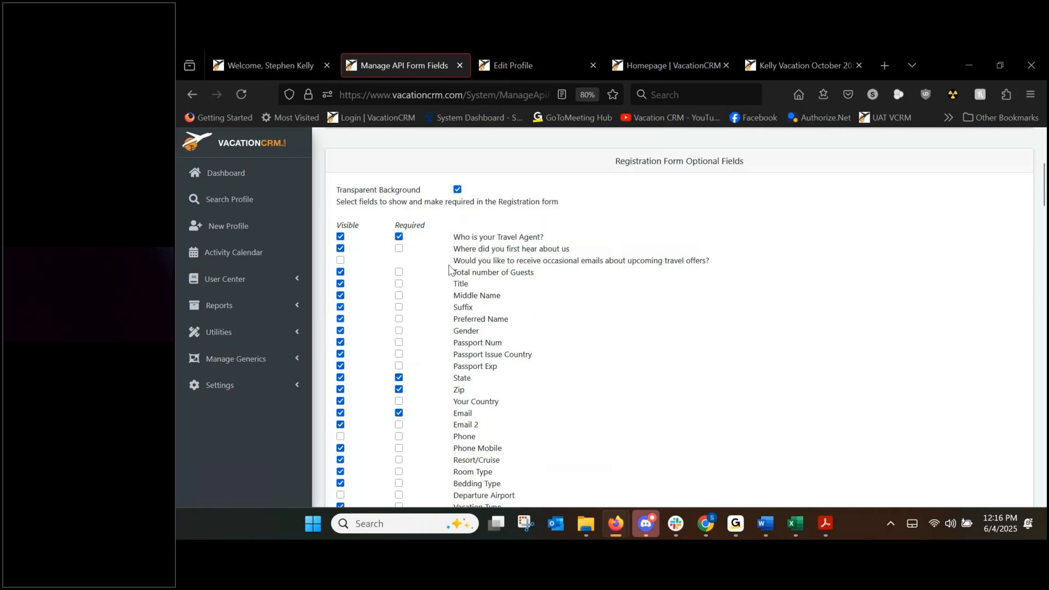
scroll(461, 265, down, 2)
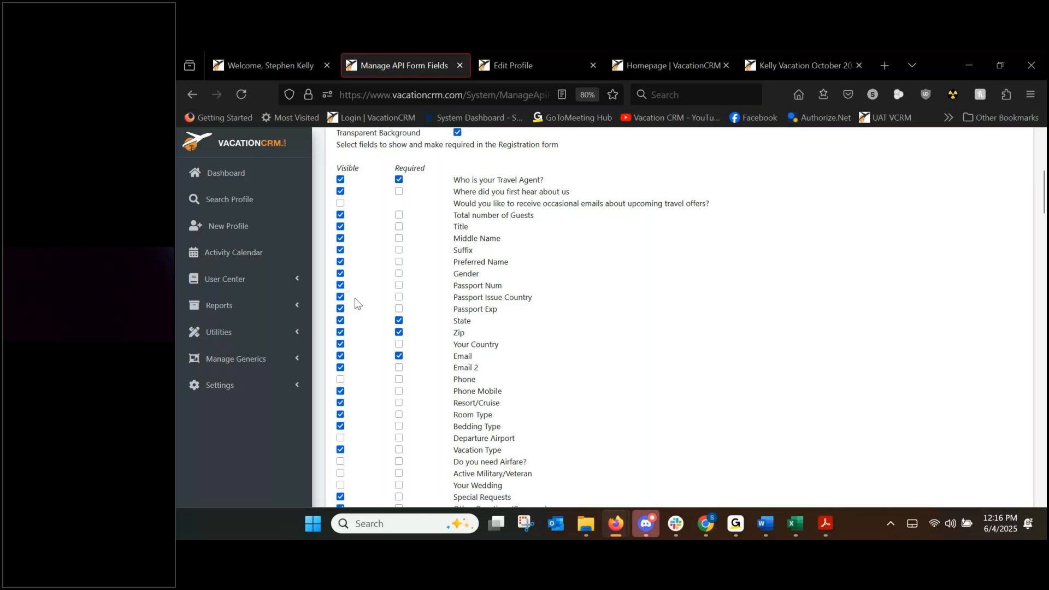
scroll(355, 297, down, 2)
scroll(456, 406, down, 4)
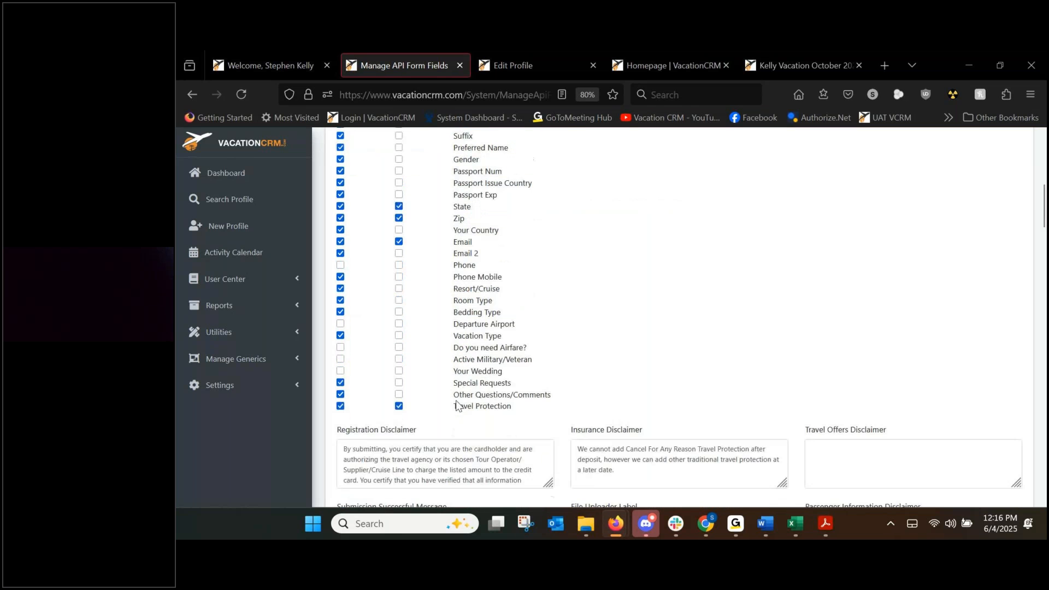
scroll(457, 405, down, 2)
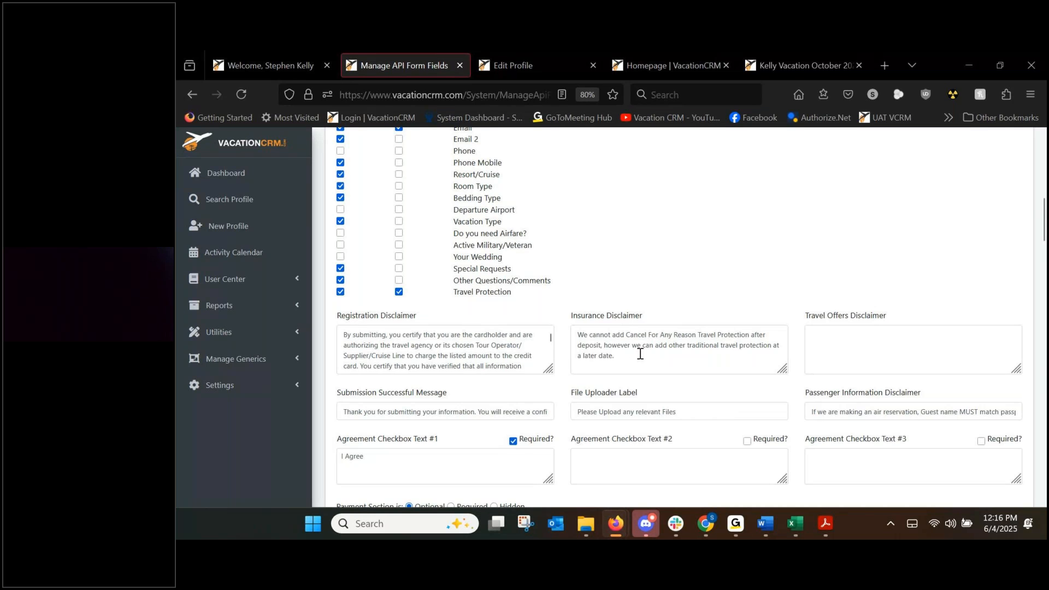
scroll(358, 358, down, 2)
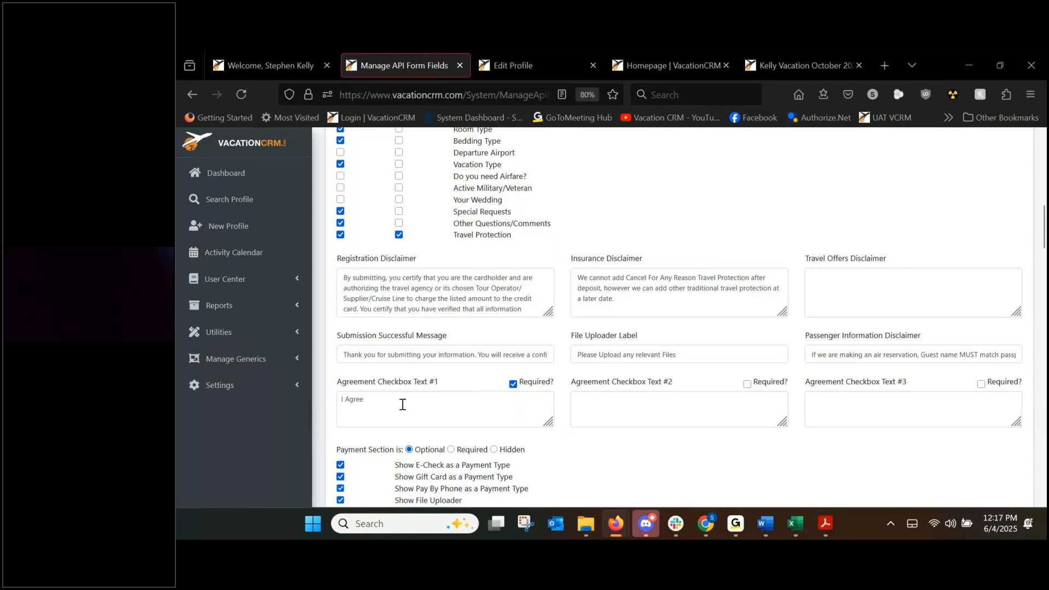
scroll(403, 404, down, 2)
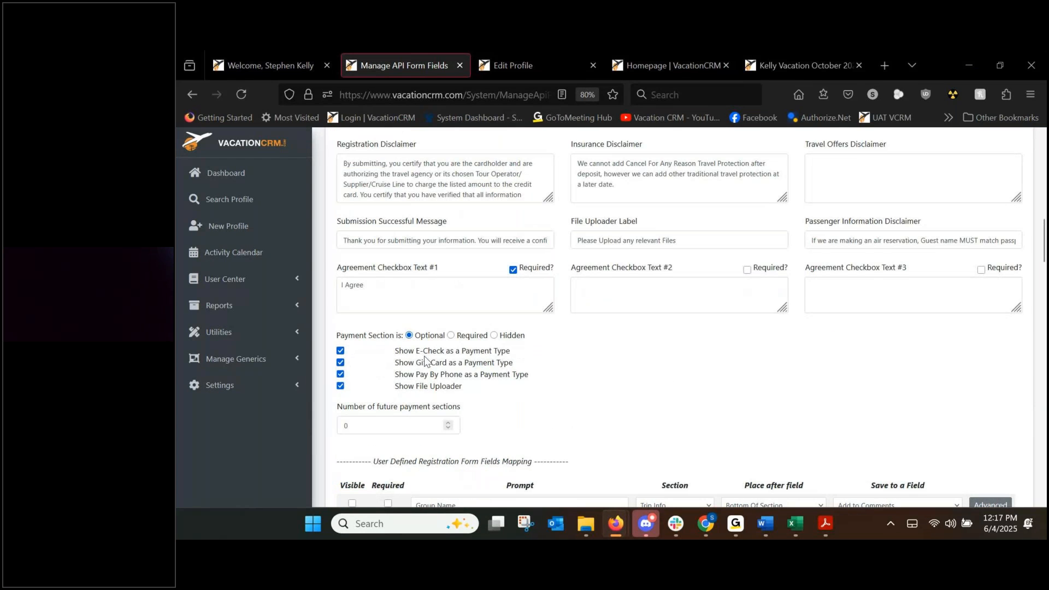
drag(415, 349, 458, 375)
click(578, 378)
scroll(593, 375, down, 3)
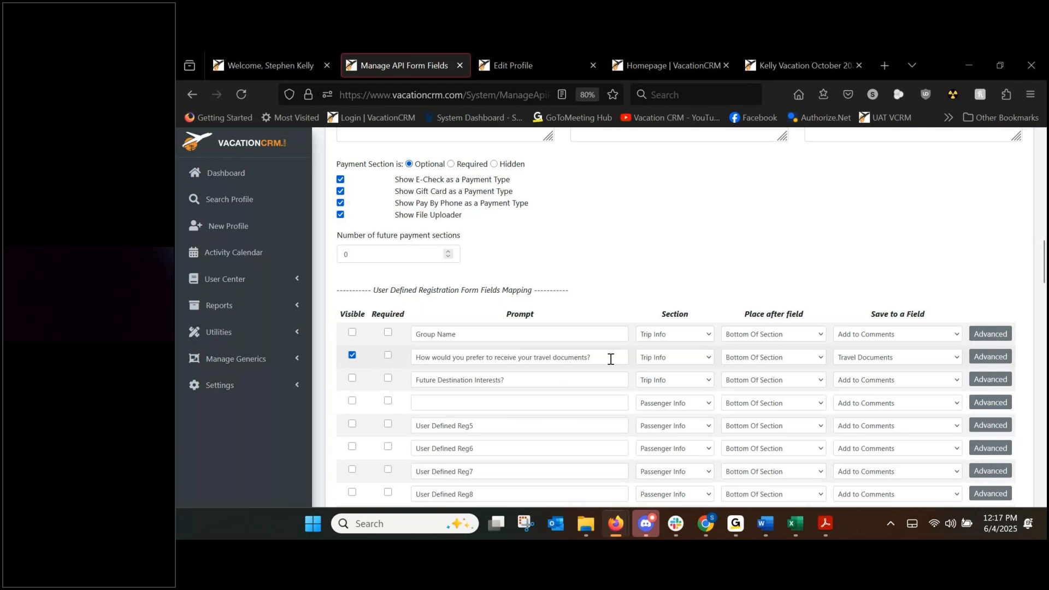
On the Registration Form tab, expand Step 3: Trip Information down to the travel documents question.
click(671, 65)
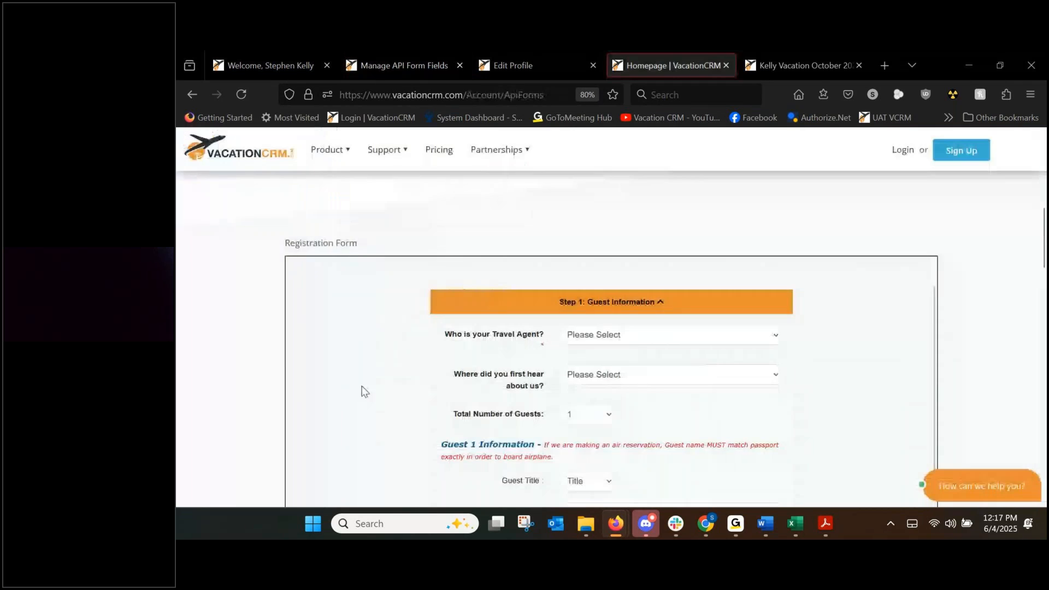
scroll(361, 388, down, 3)
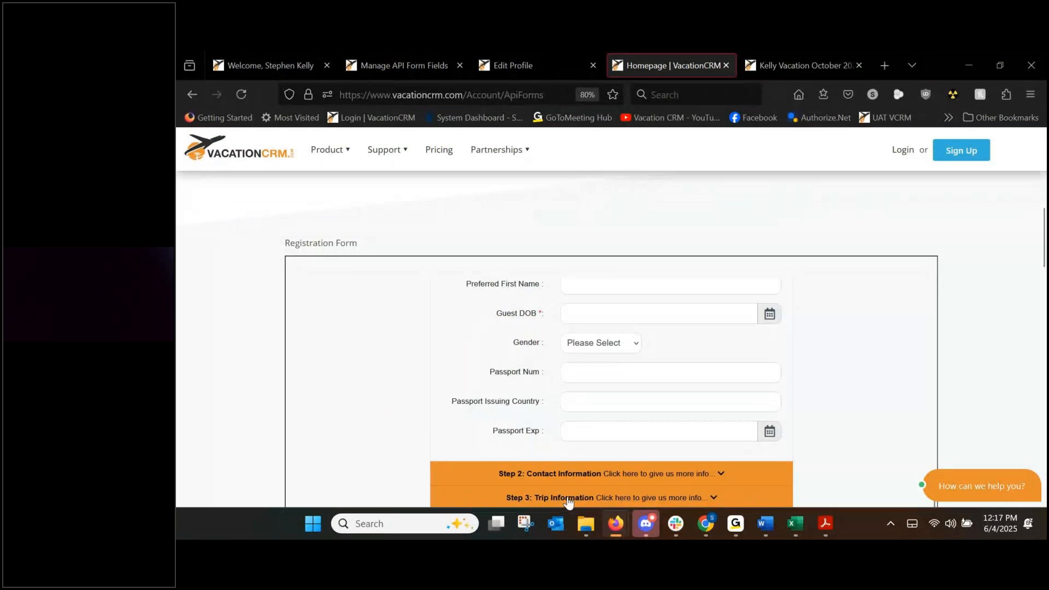
click(568, 497)
scroll(447, 368, down, 3)
scroll(449, 370, down, 3)
drag(469, 458, 545, 482)
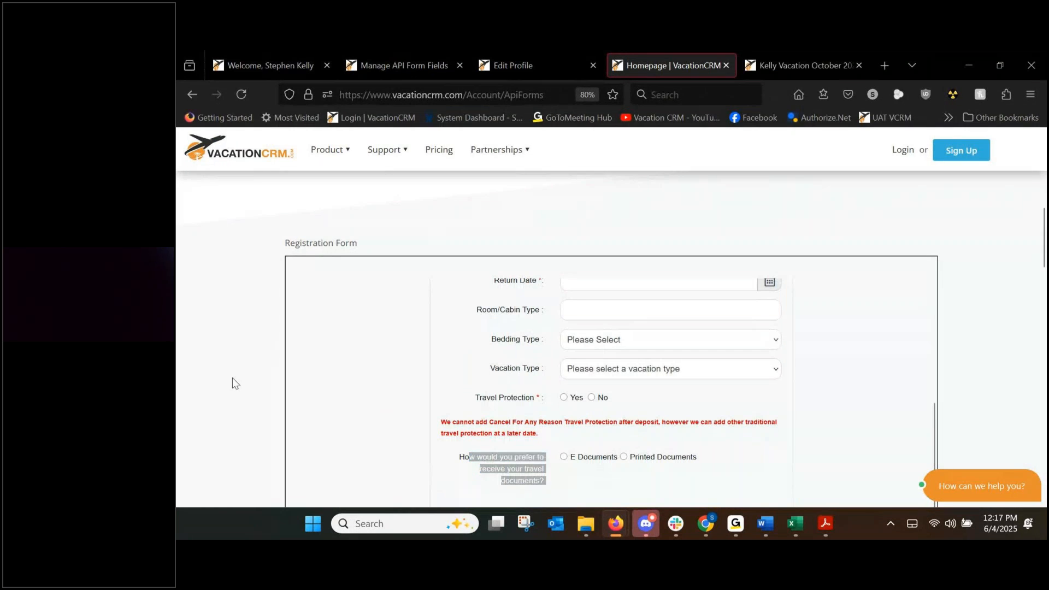
On Manage API Form Fields, check the Group Name field's Place after options without changing them.
click(345, 419)
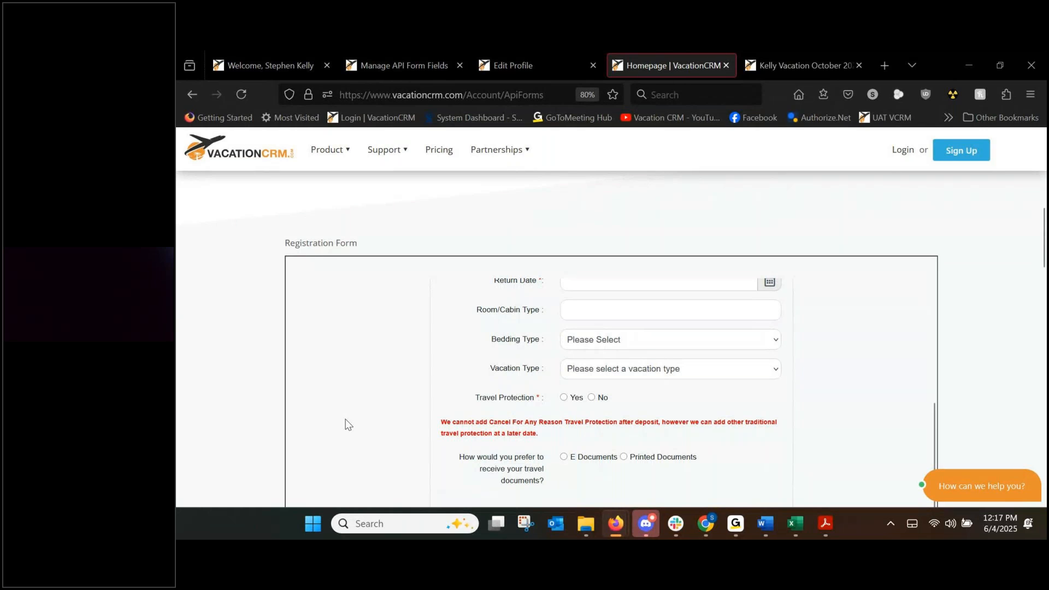
click(401, 61)
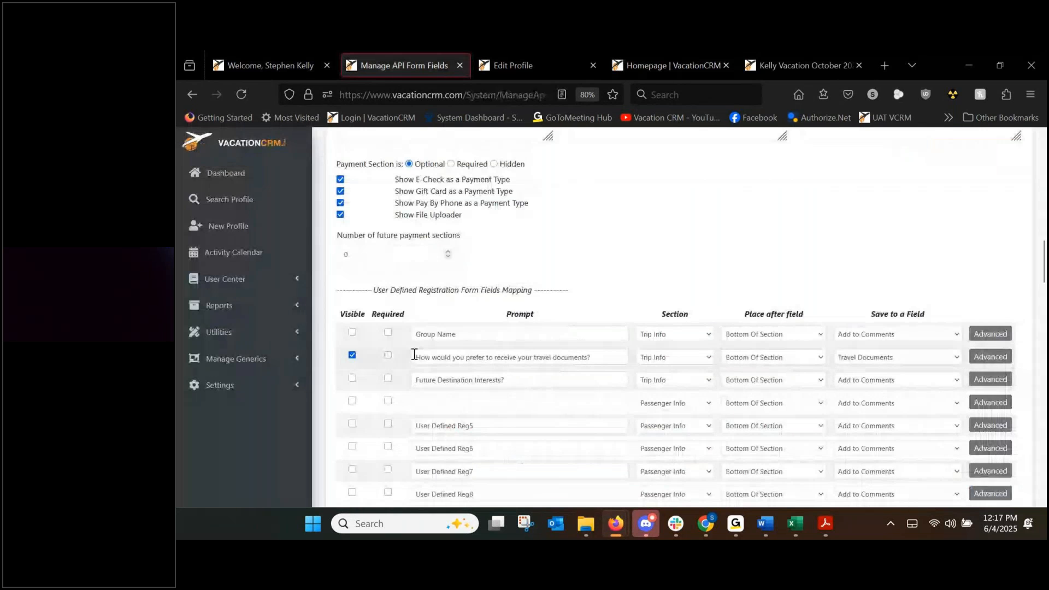
drag(414, 335, 492, 335)
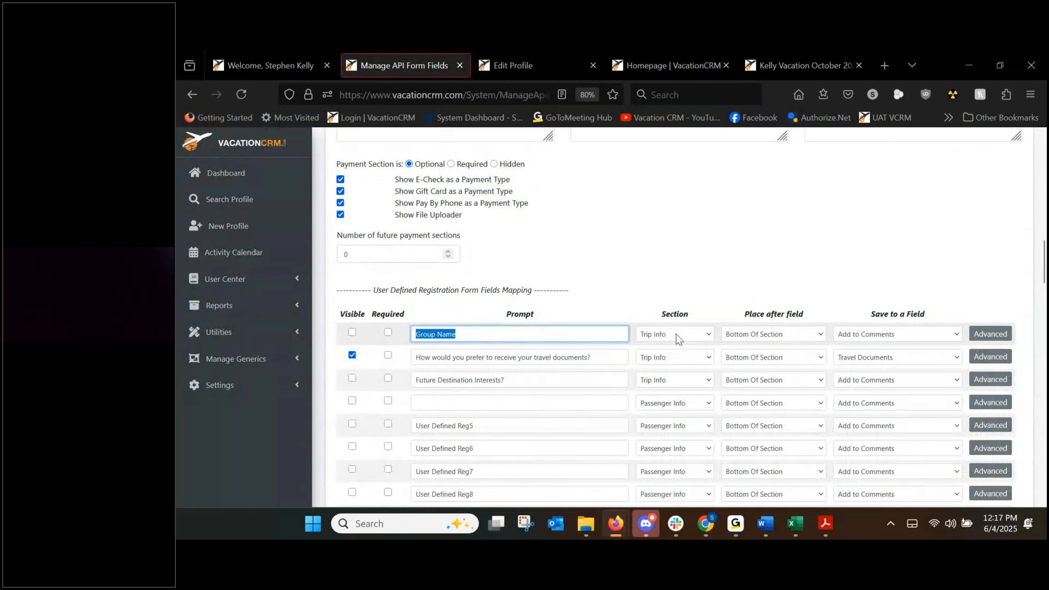
click(758, 335)
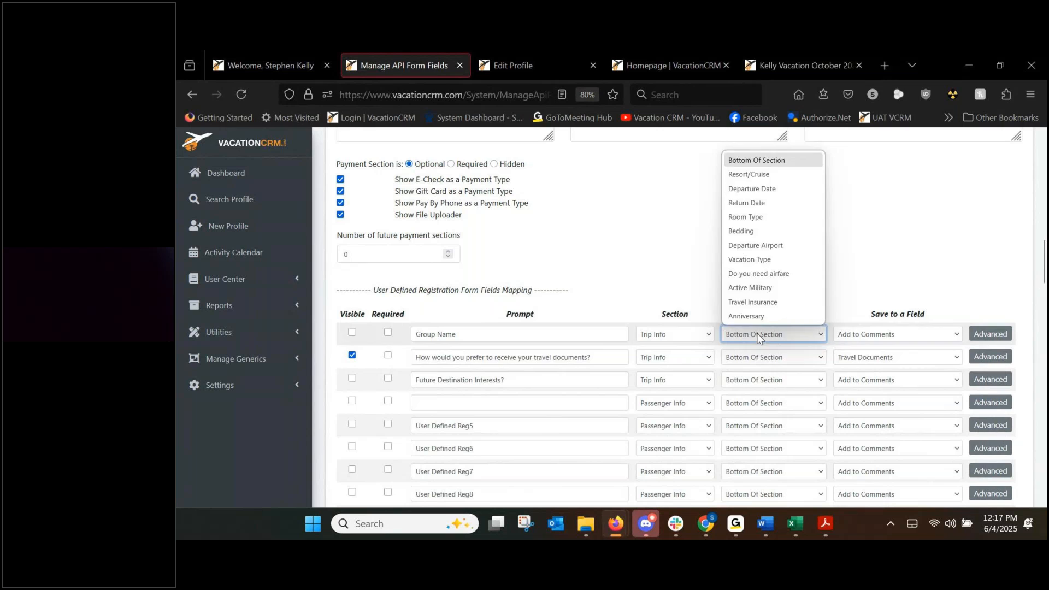
click(758, 336)
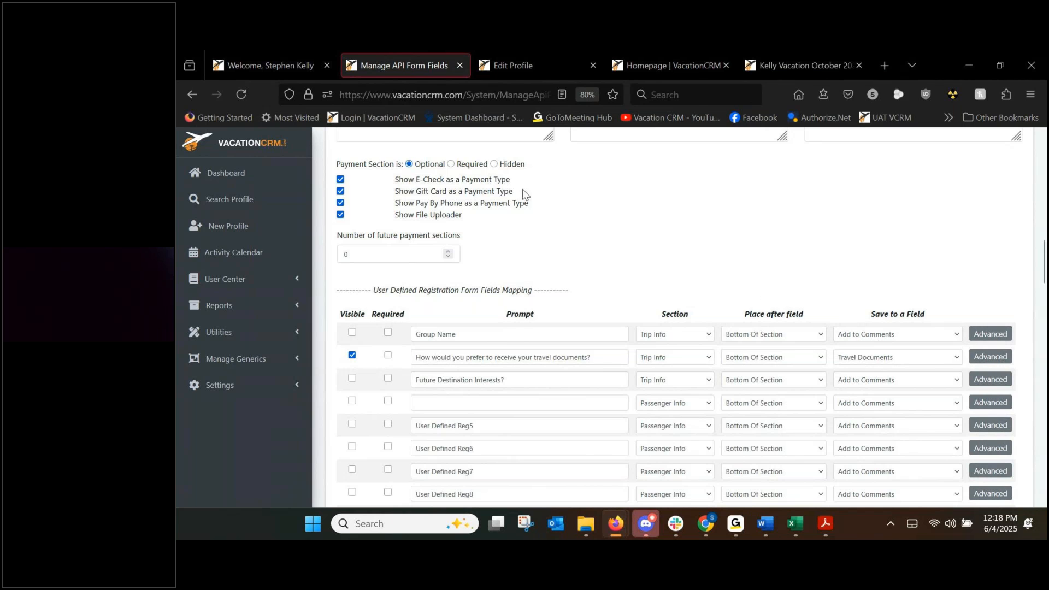
Return to System Settings, reopen Manage API Form Fields, and copy the Registration Form Link.
click(187, 96)
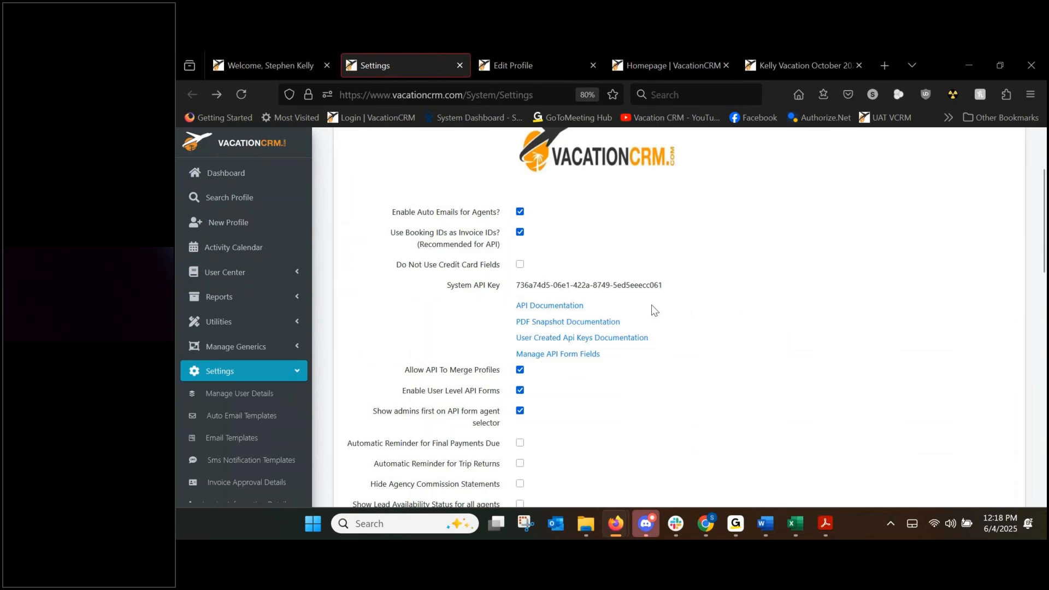
scroll(656, 308, down, 1)
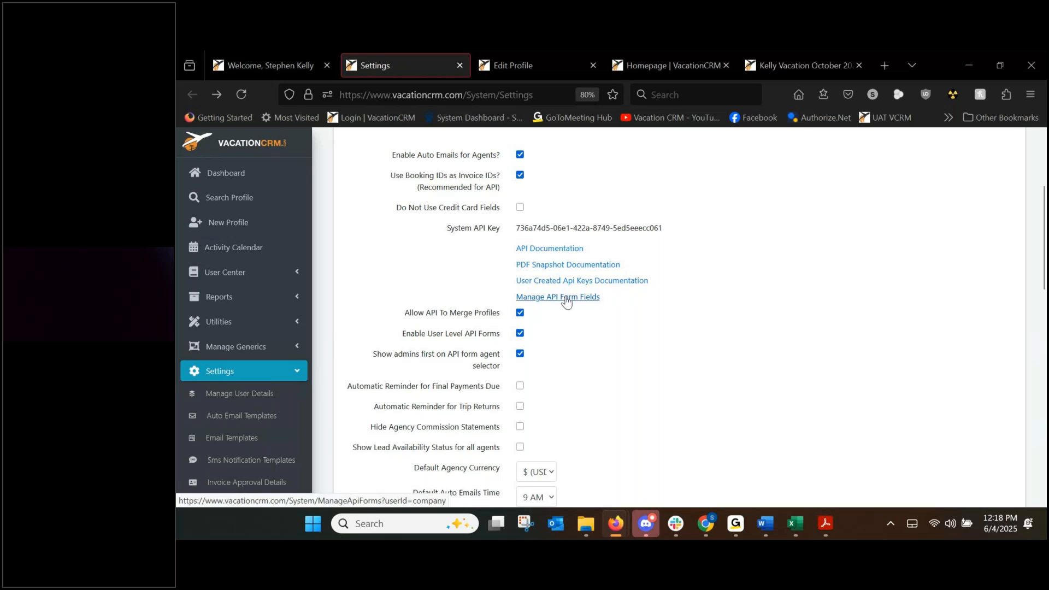
click(583, 297)
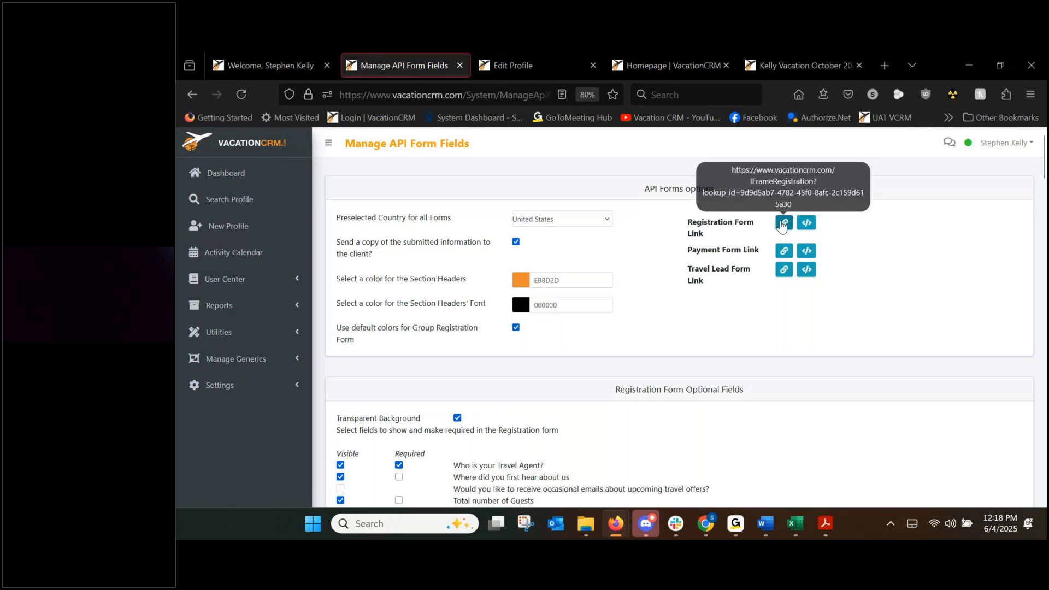
click(782, 224)
click(644, 63)
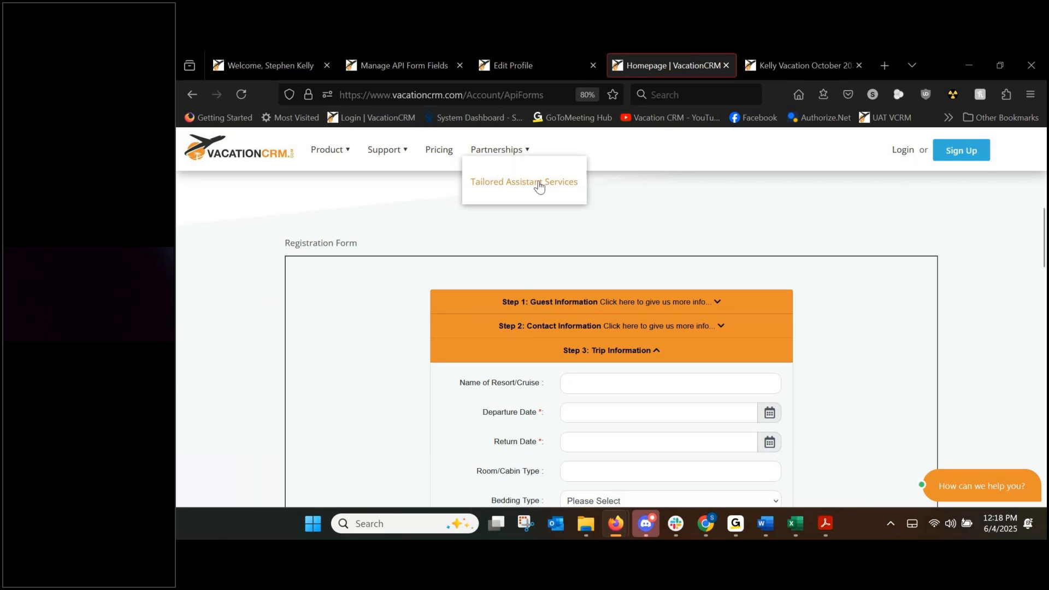
click(430, 66)
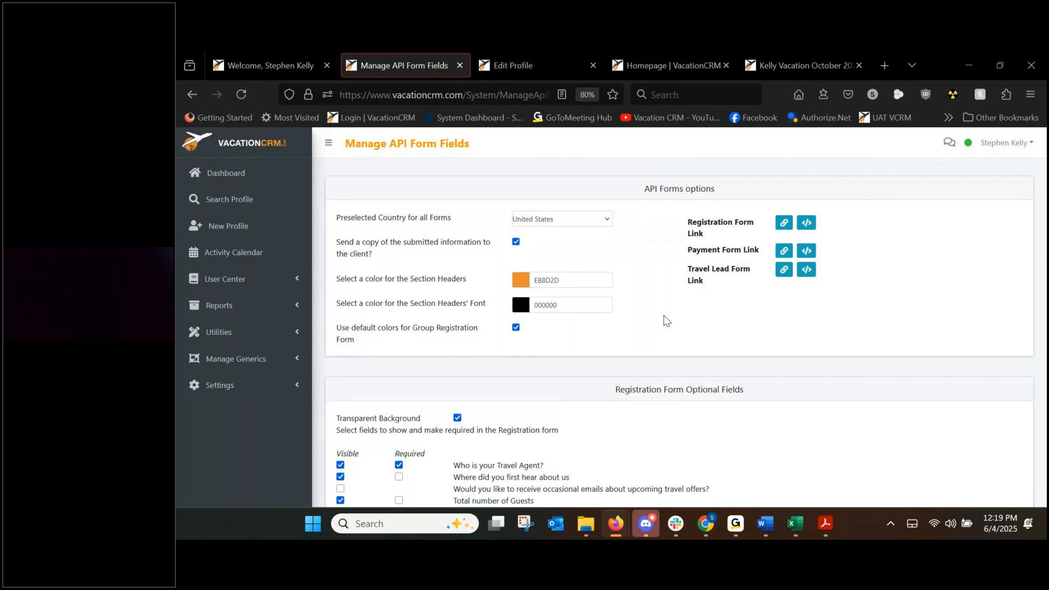
Return to Settings and open the user-level Manage API Form Fields page in a new tab.
click(195, 96)
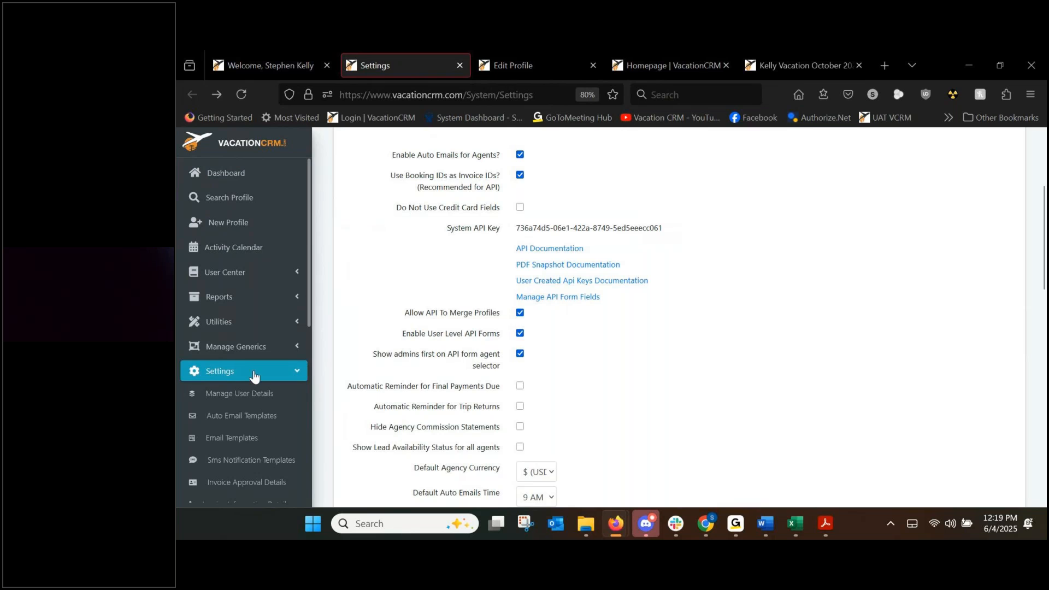
scroll(236, 371, down, 2)
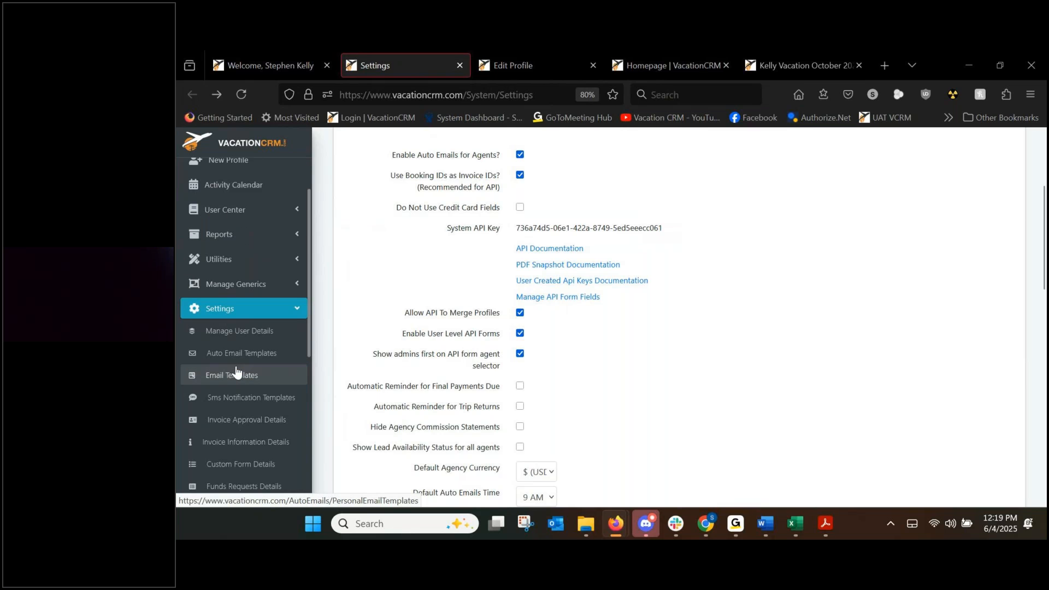
scroll(236, 371, down, 2)
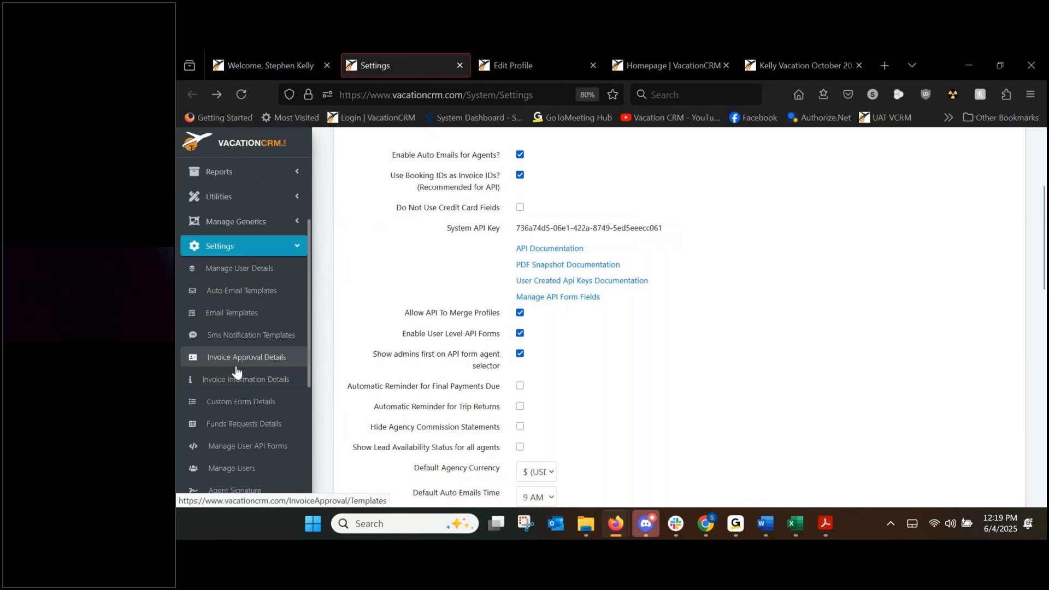
middle_click(255, 449)
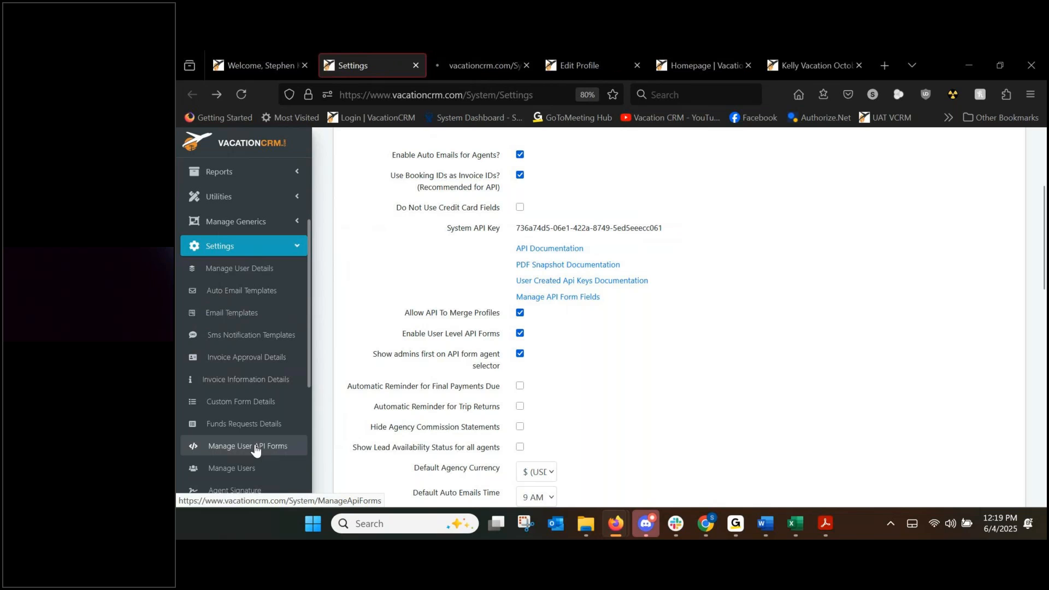
click(487, 67)
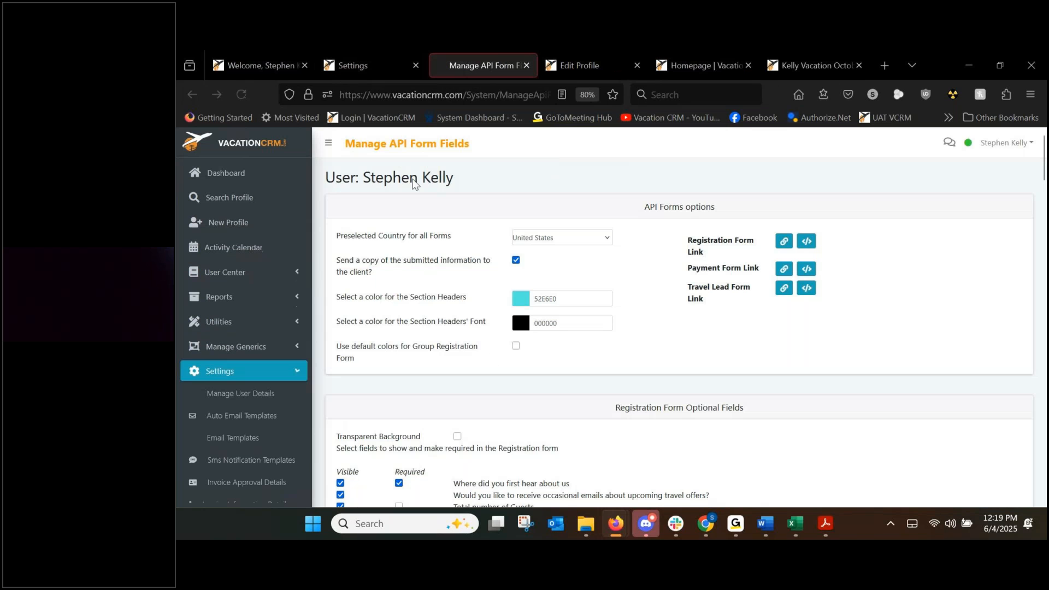
drag(362, 178, 460, 183)
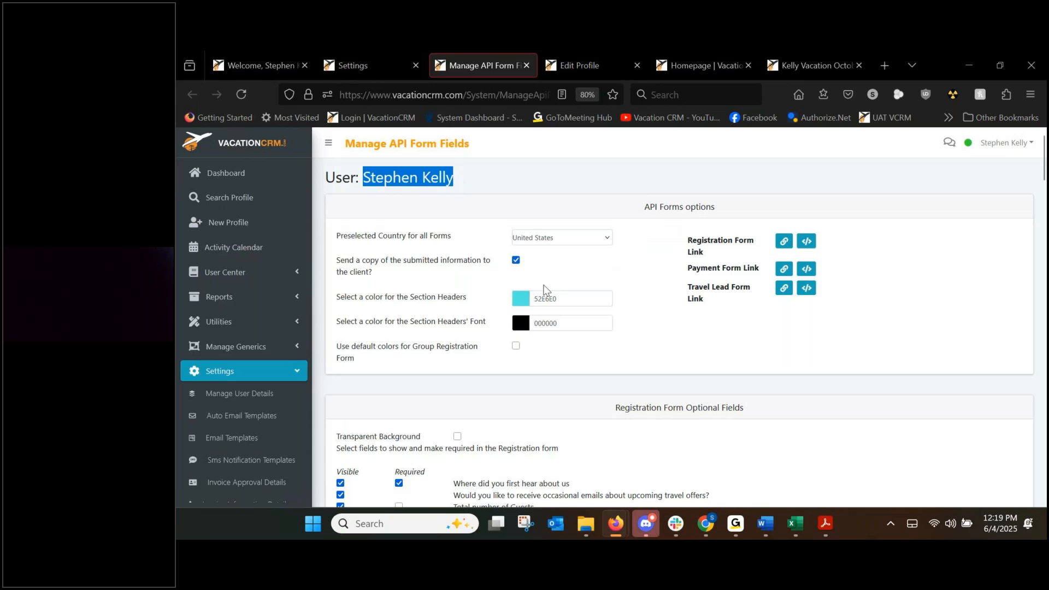
click(657, 322)
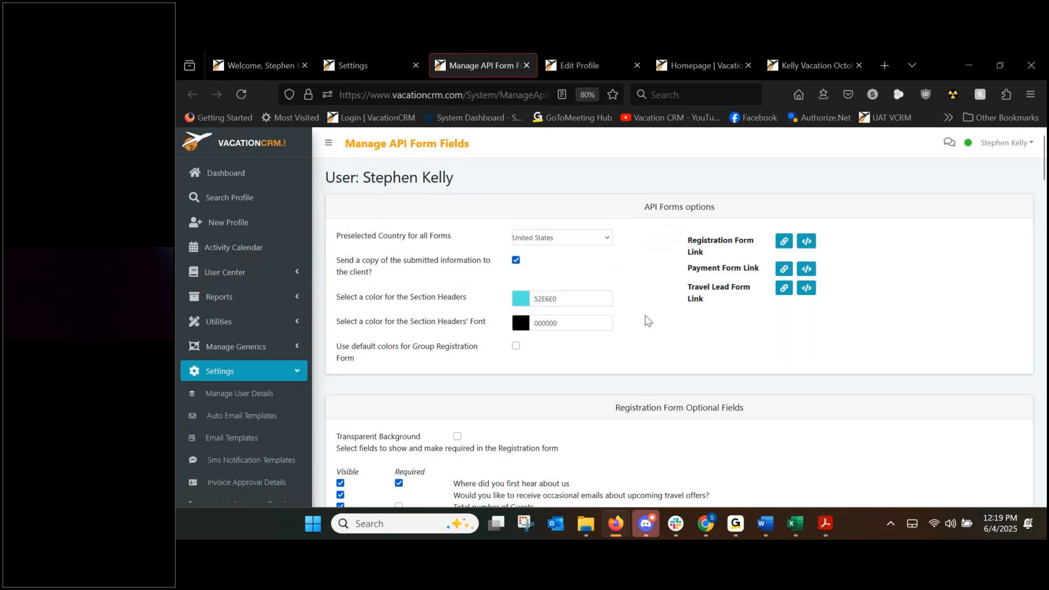
scroll(650, 319, down, 2)
scroll(533, 382, up, 2)
Close the Settings and API form field tabs and return to the Welcome dashboard.
click(417, 67)
click(416, 68)
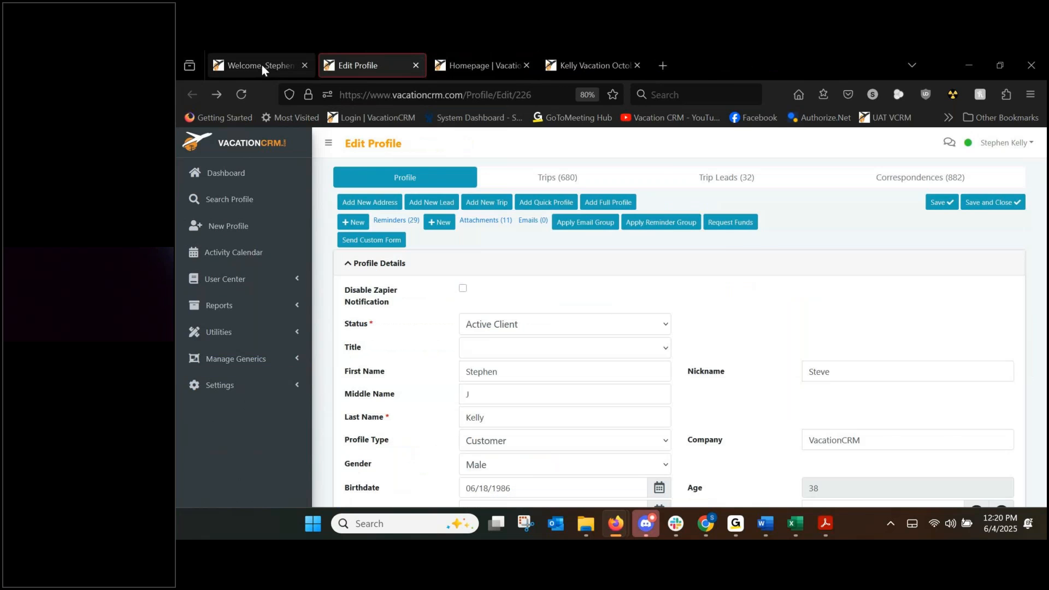
click(264, 65)
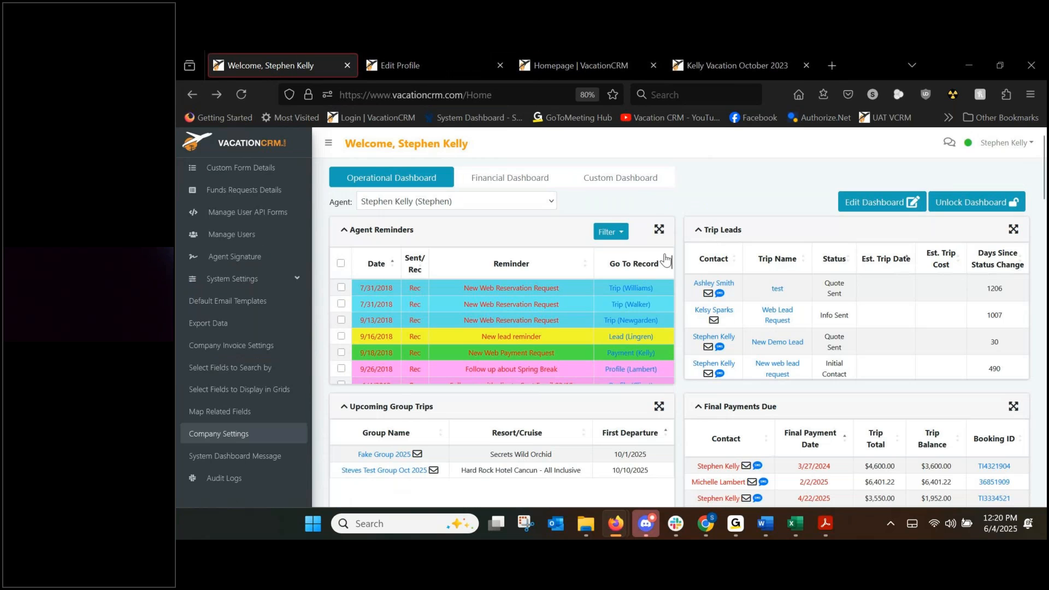
Load more reminders and open the 6/4/2025 web reservation trip in a new tab.
drag(673, 263, 674, 374)
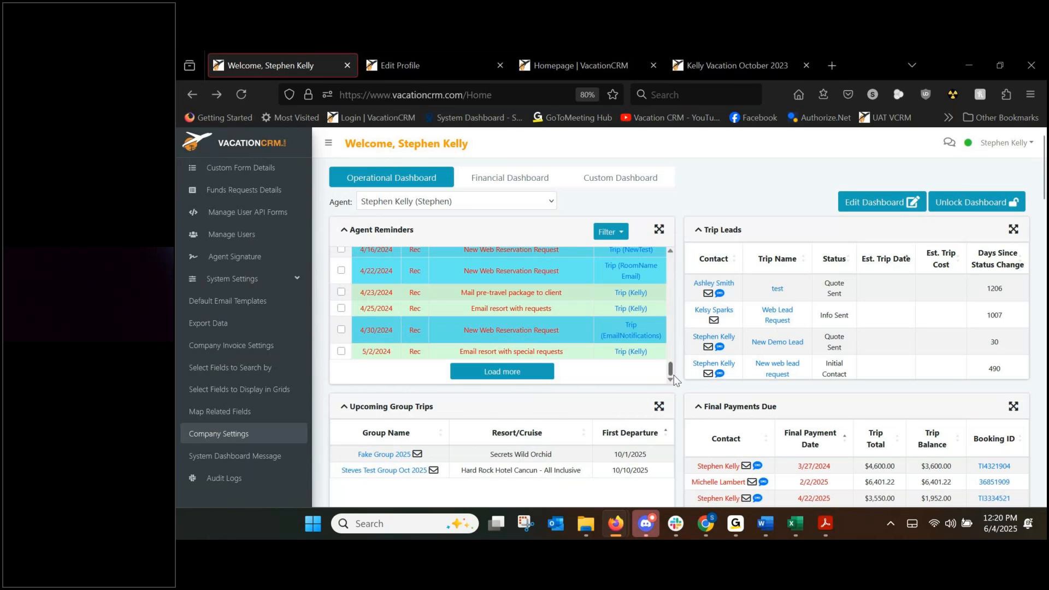
click(548, 375)
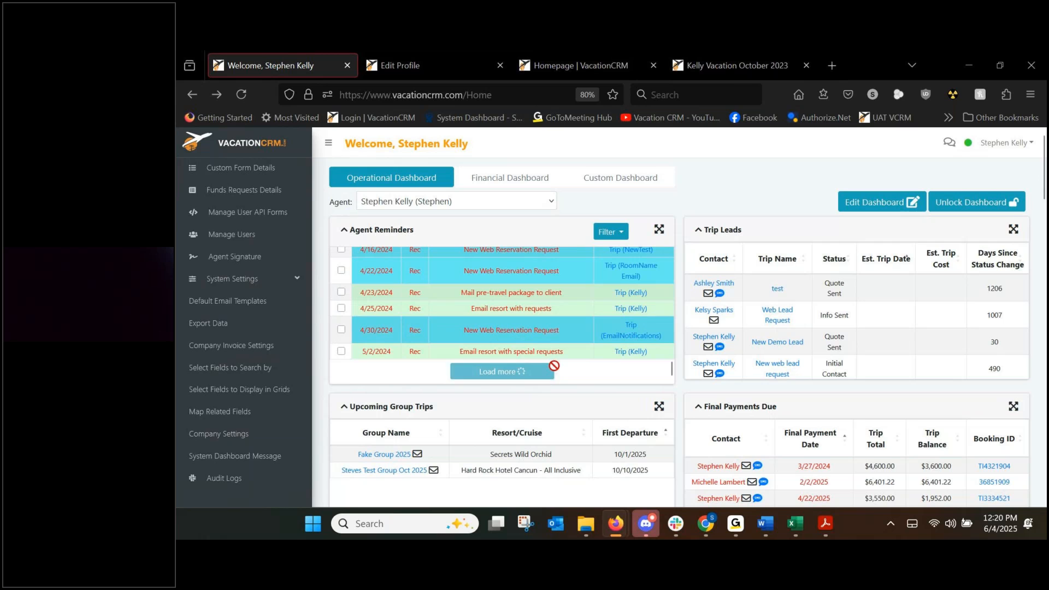
scroll(577, 342, down, 6)
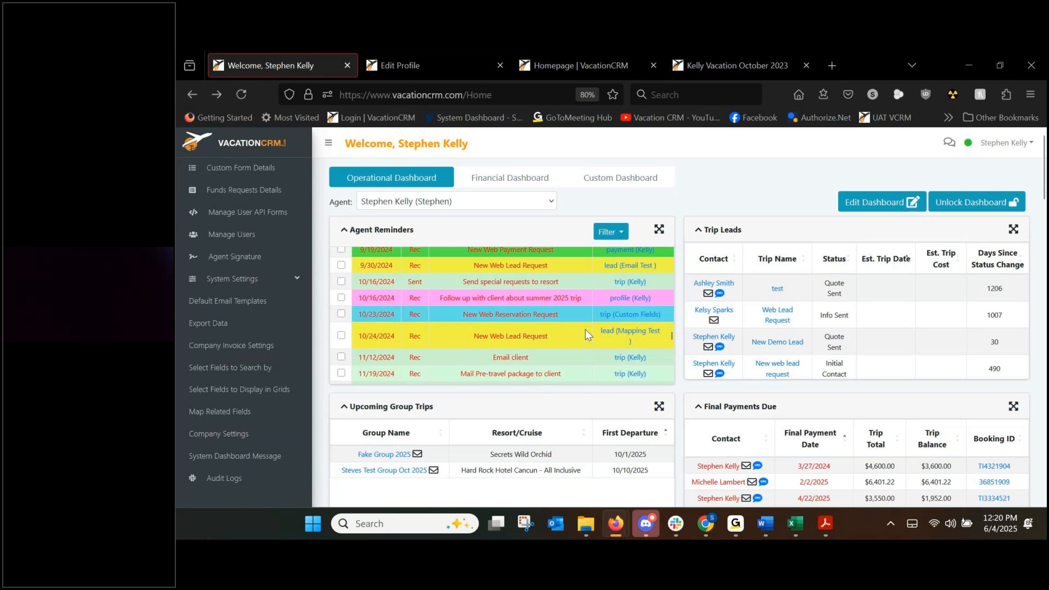
scroll(589, 326, down, 10)
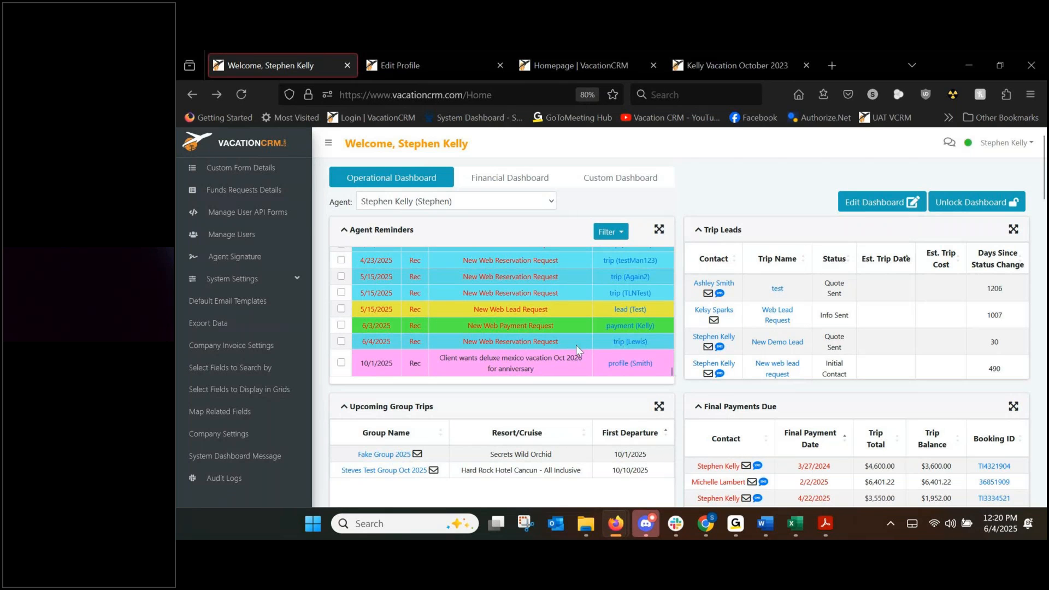
click(614, 342)
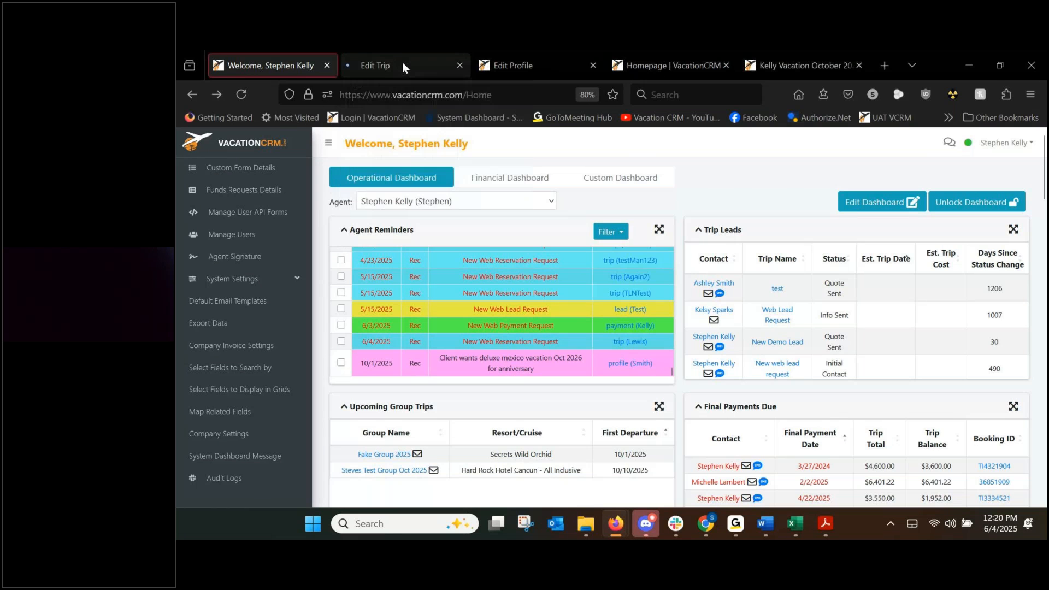
On the new Edit Trip tab, replace the Trip Name with 'Adult Vacation Jamaica Aug 2025'.
click(402, 65)
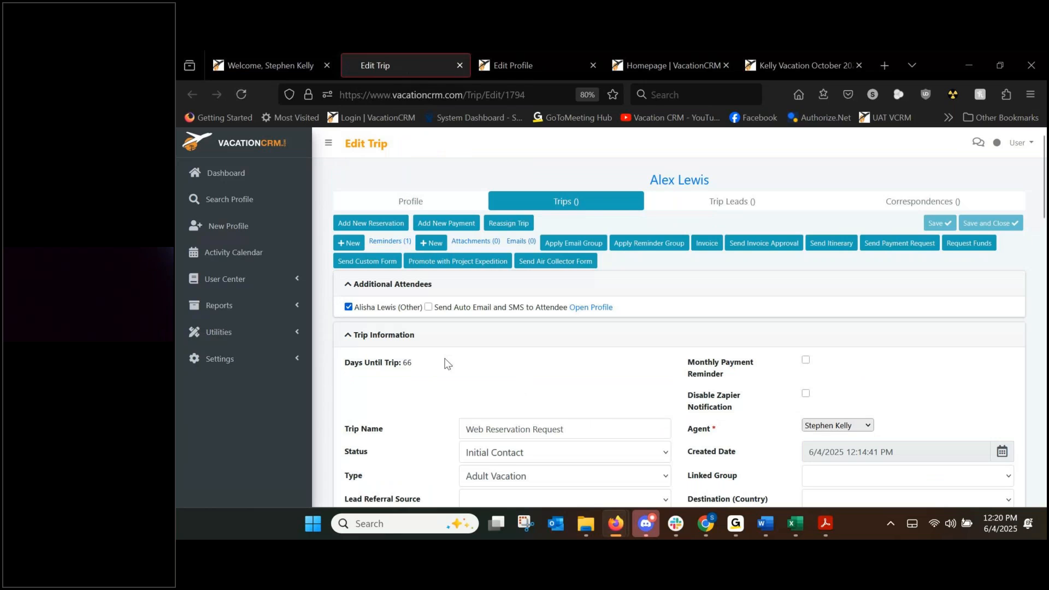
scroll(447, 363, down, 2)
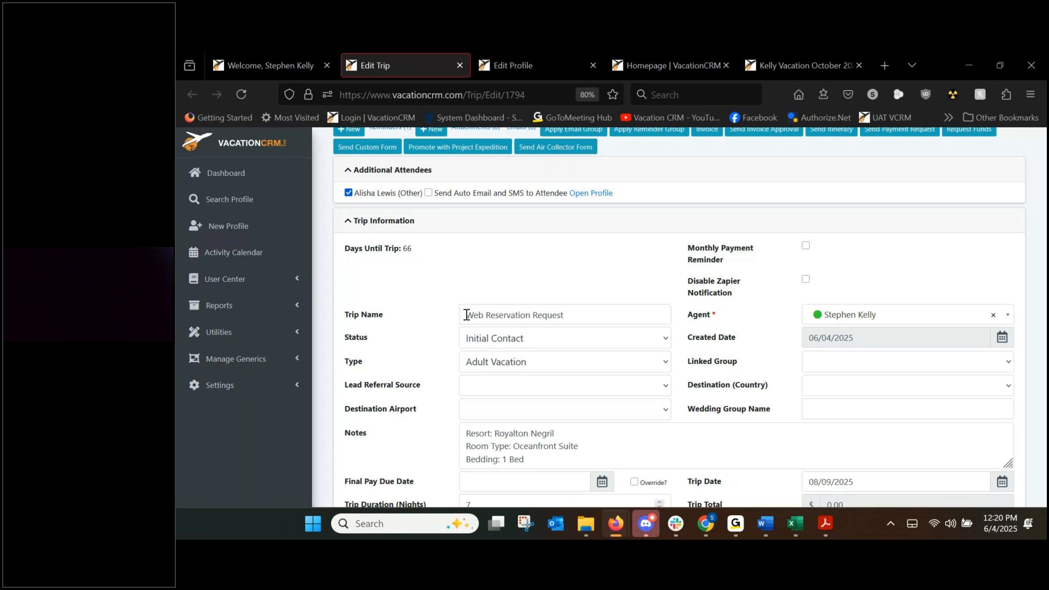
drag(466, 315, 602, 319)
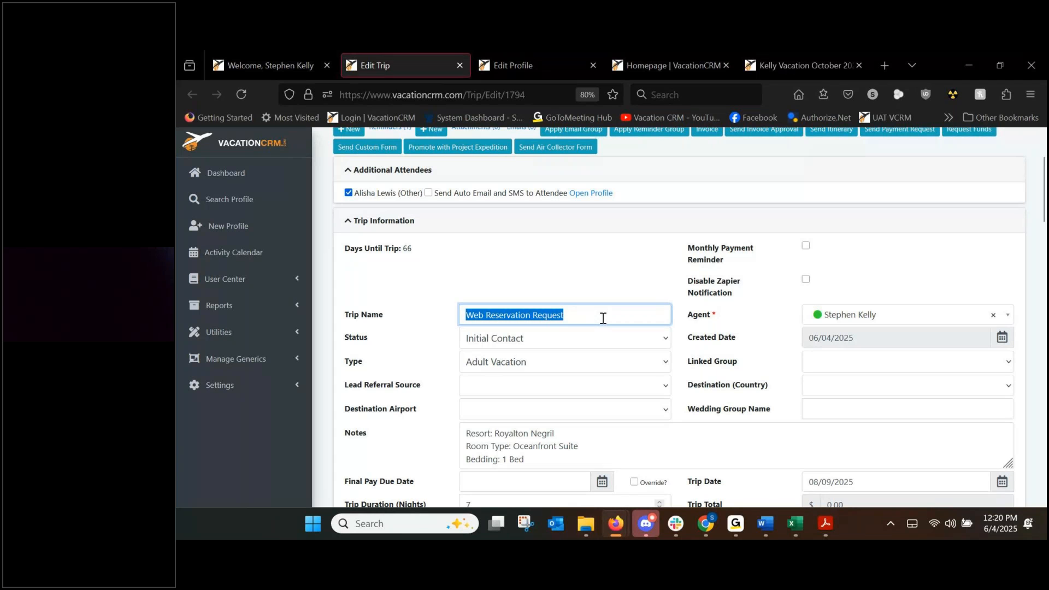
text(Adult Vacation)
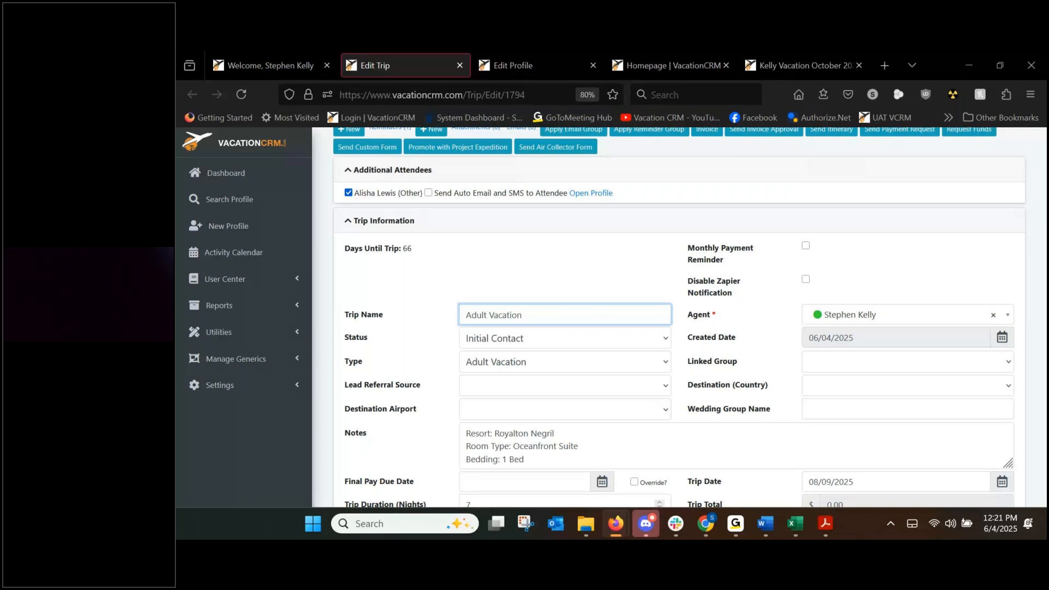
text( Jamaica Aug 2022)
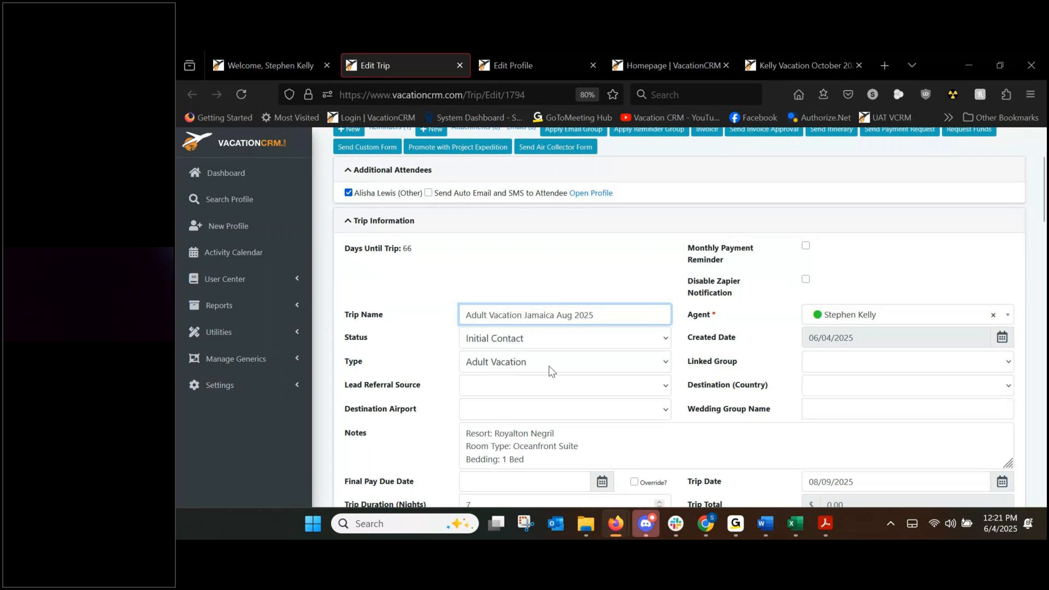
click(494, 337)
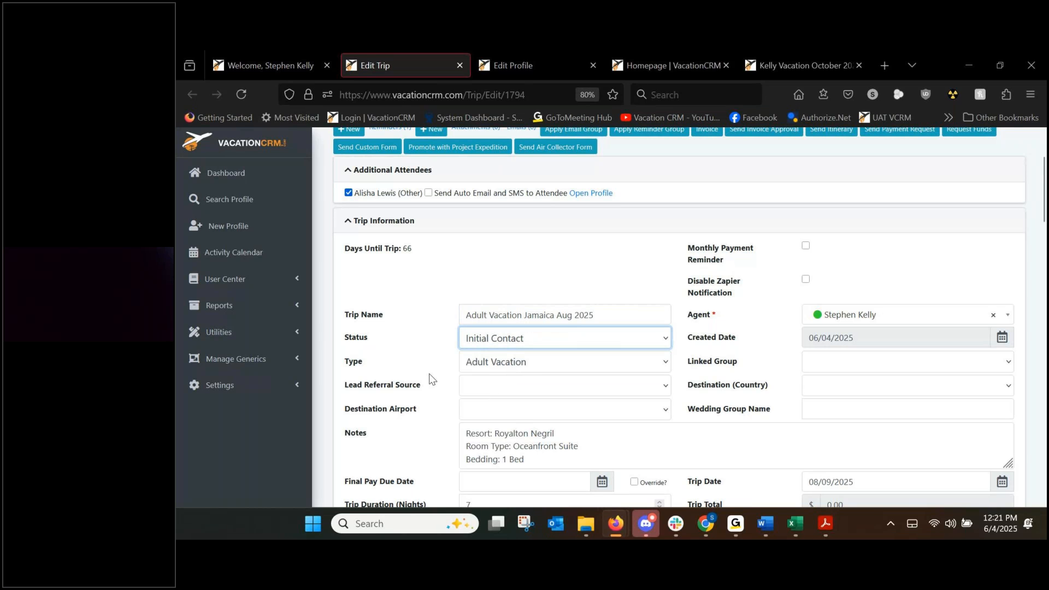
scroll(431, 380, down, 2)
drag(1008, 349, 1011, 380)
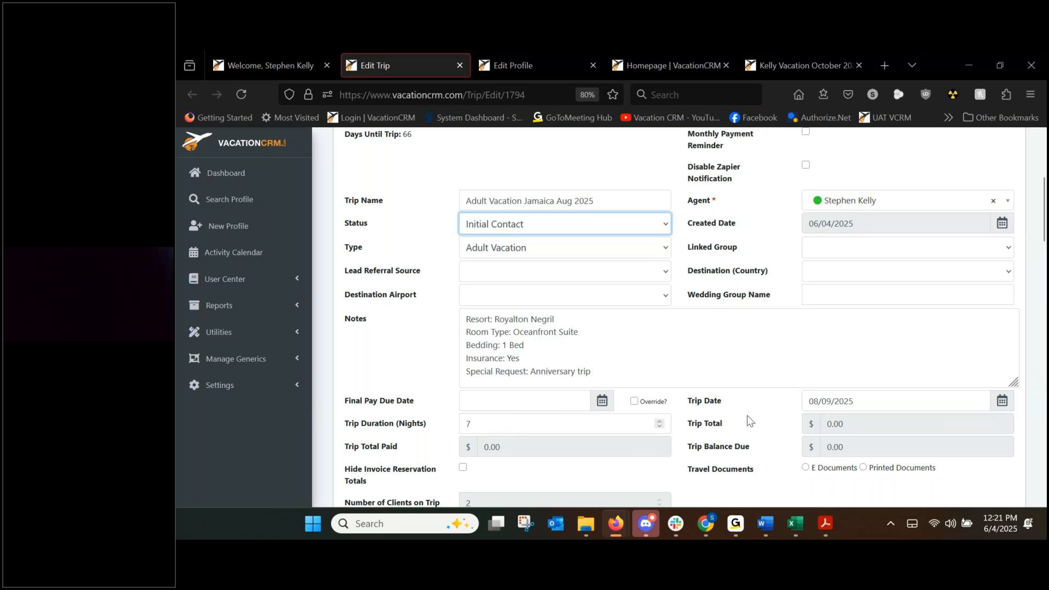
scroll(748, 400, up, 5)
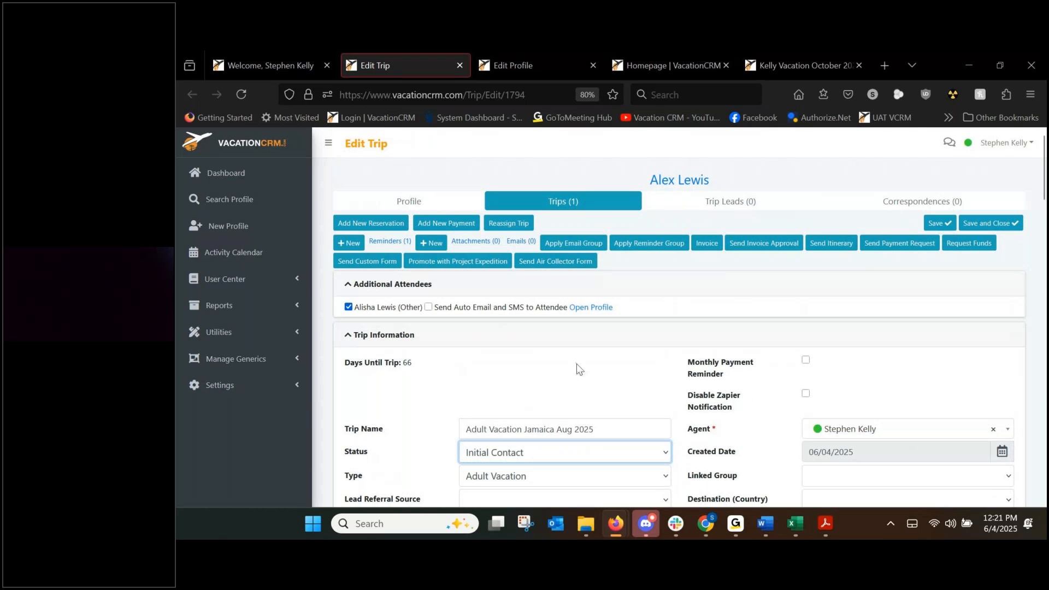
Go to the traveller's profile and reveal the full CC1 card number.
click(421, 201)
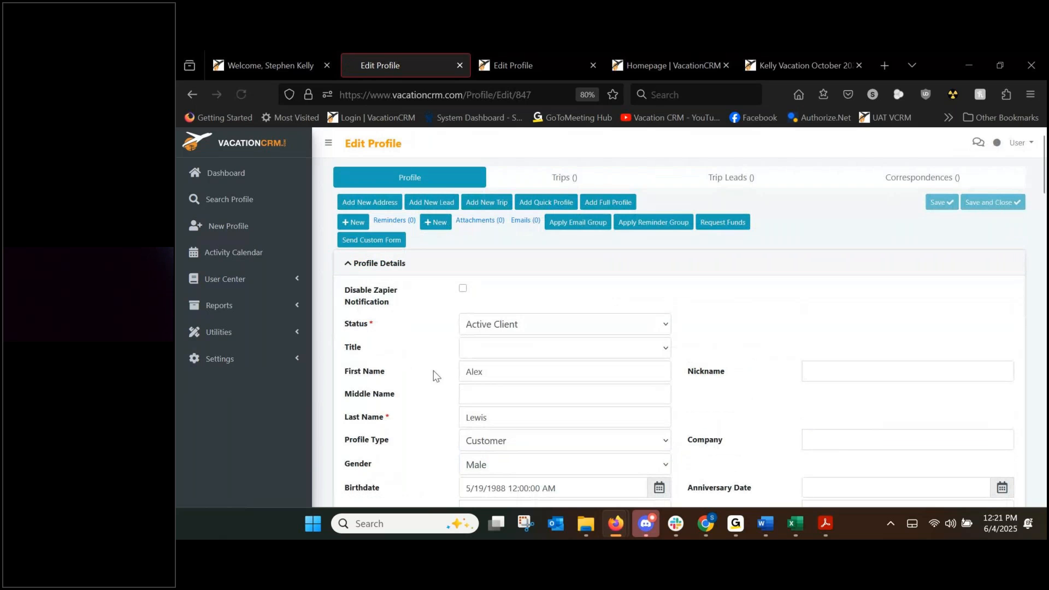
scroll(444, 345, down, 2)
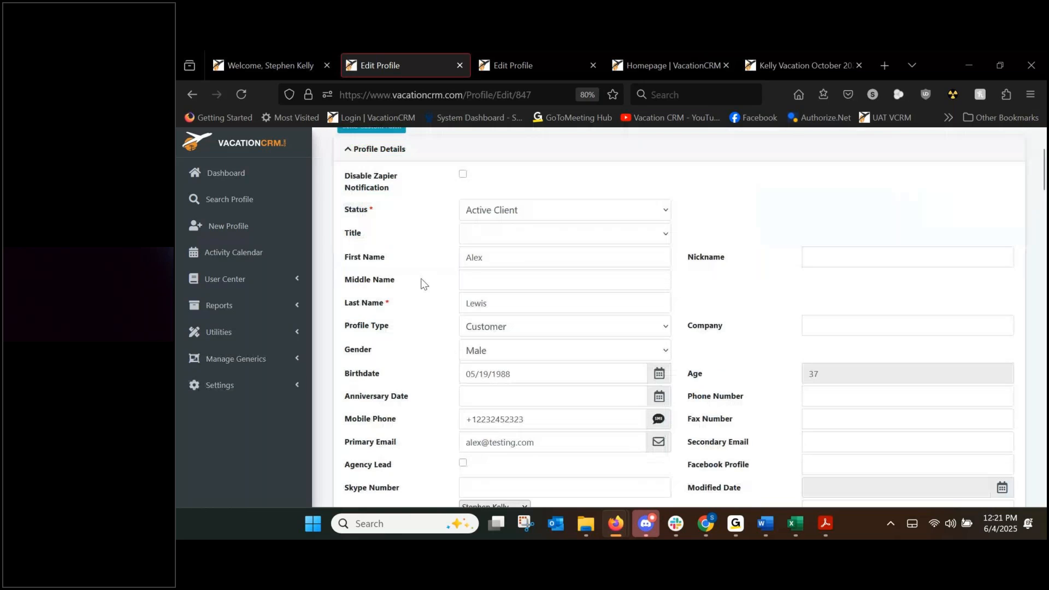
scroll(421, 284, down, 6)
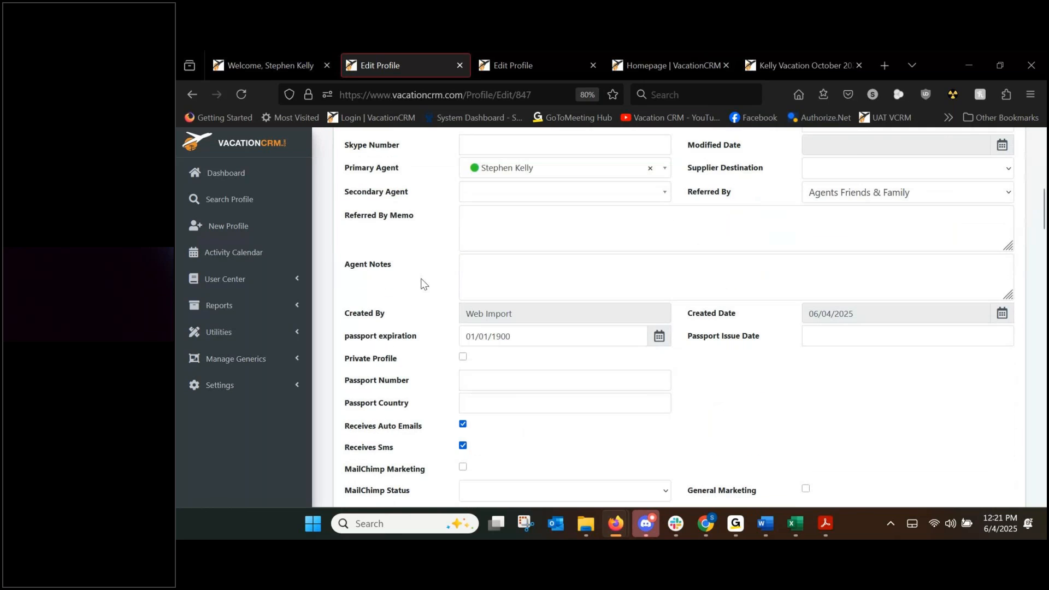
scroll(422, 283, down, 5)
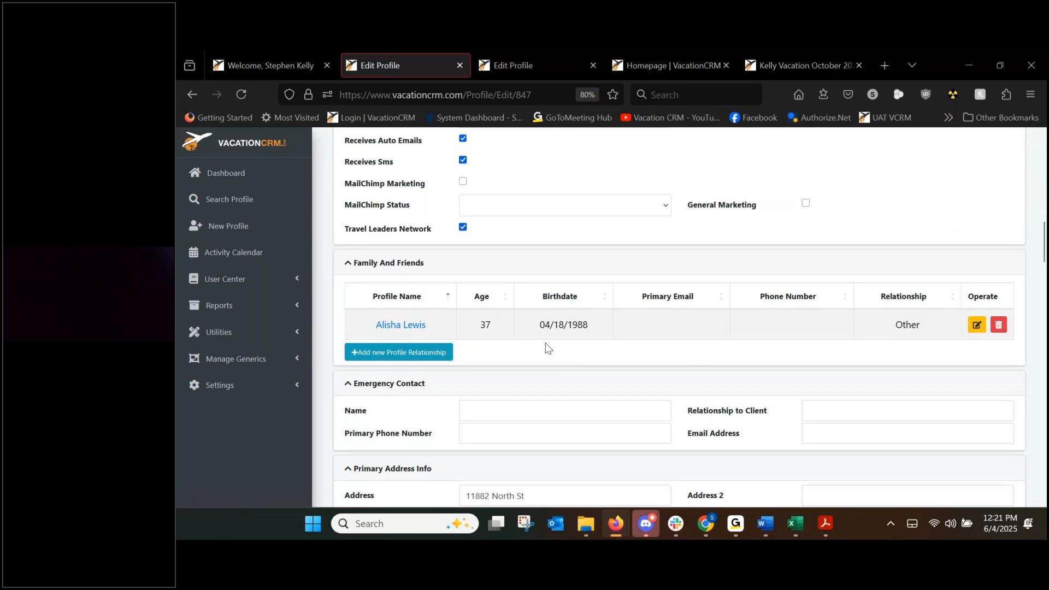
scroll(547, 349, down, 2)
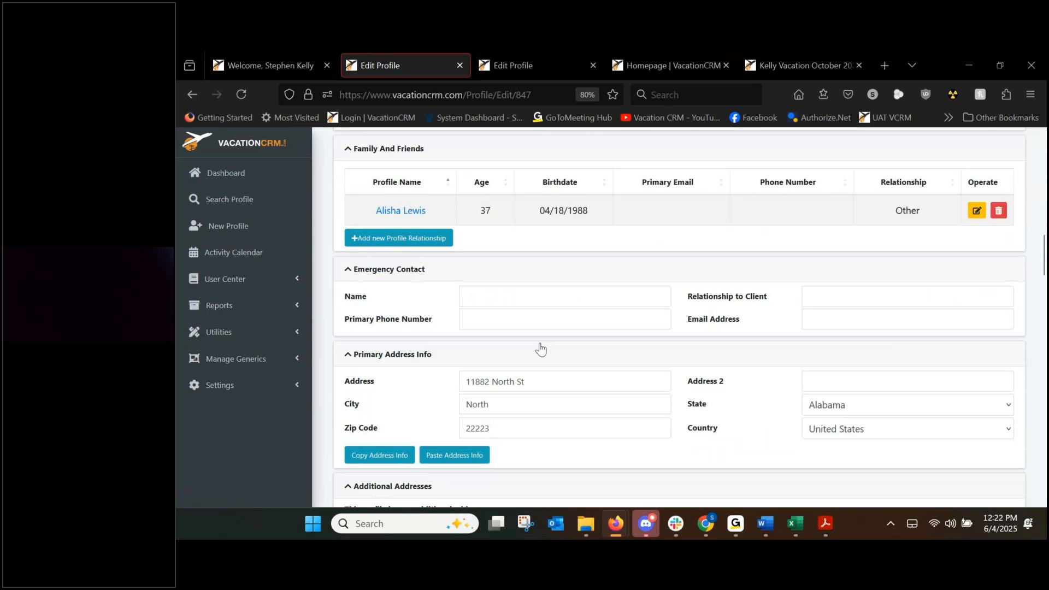
scroll(540, 349, down, 5)
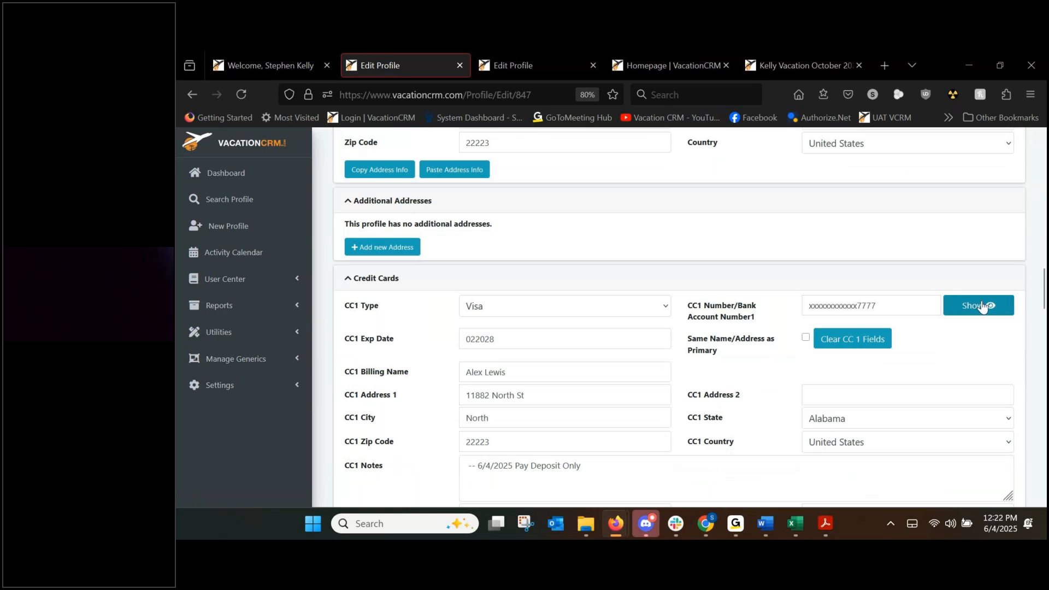
click(982, 307)
Review the card's deposit payment note and continue down to the Submitted Form section.
scroll(582, 321, down, 2)
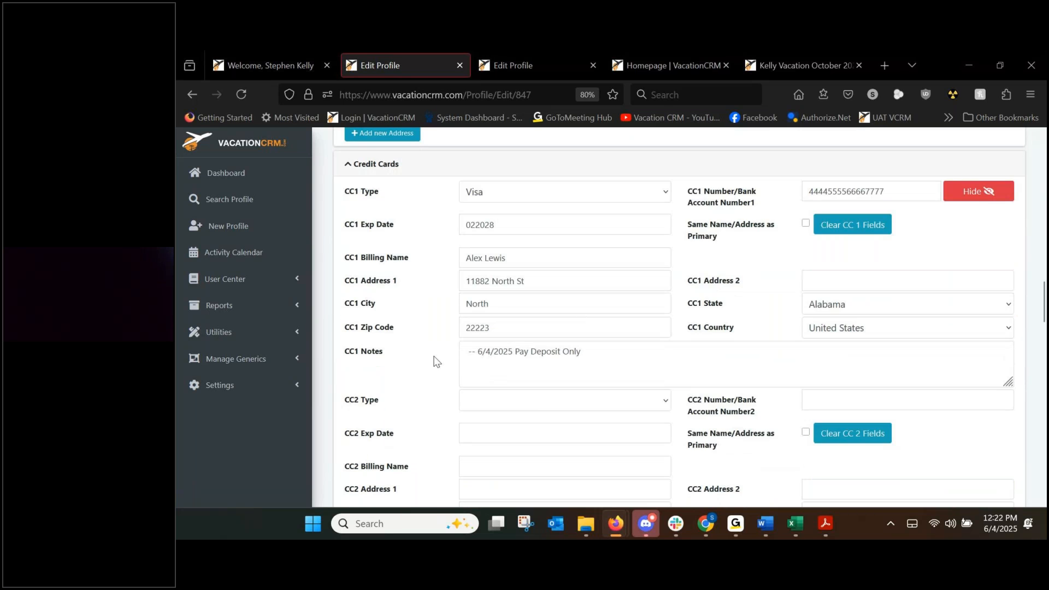
drag(476, 350, 610, 351)
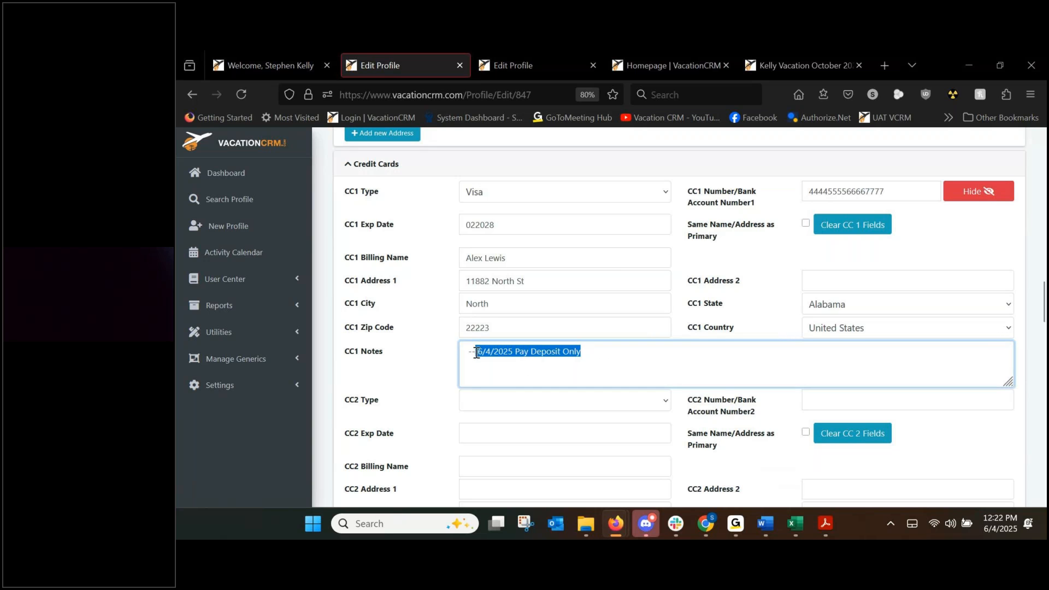
click(422, 340)
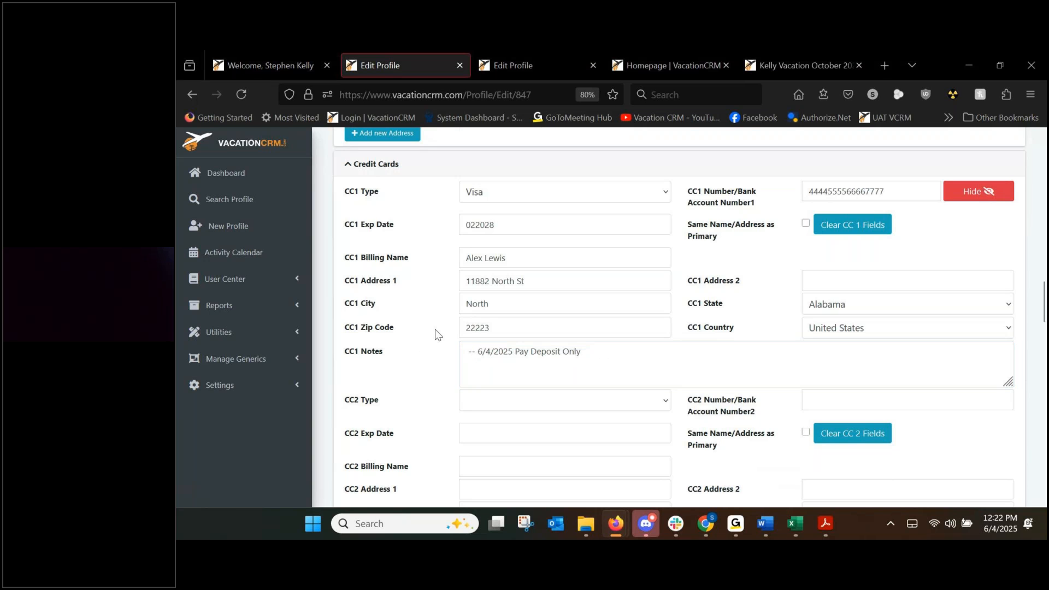
scroll(435, 334, down, 15)
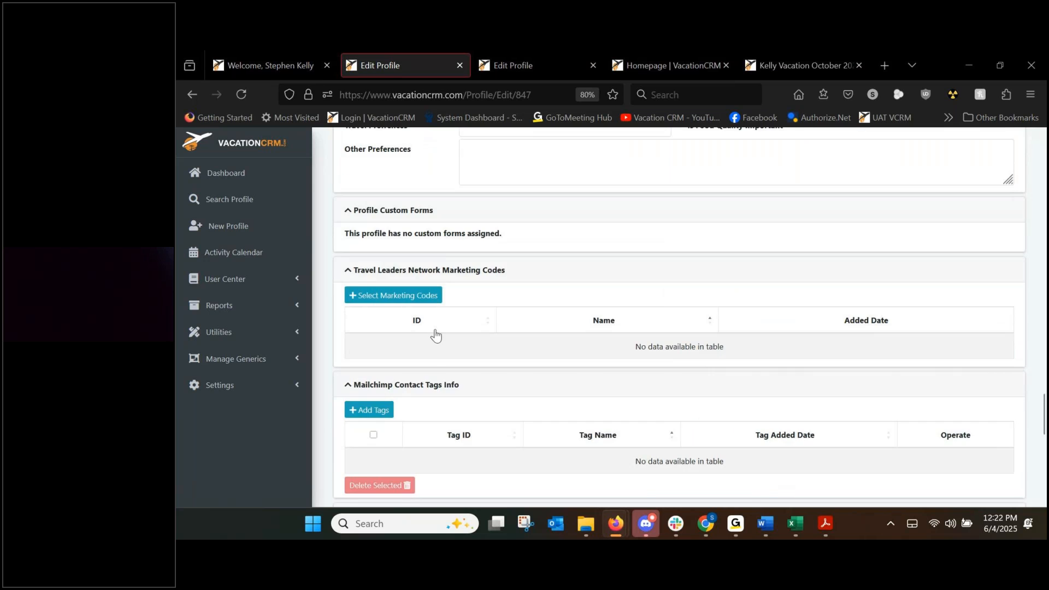
scroll(436, 334, down, 8)
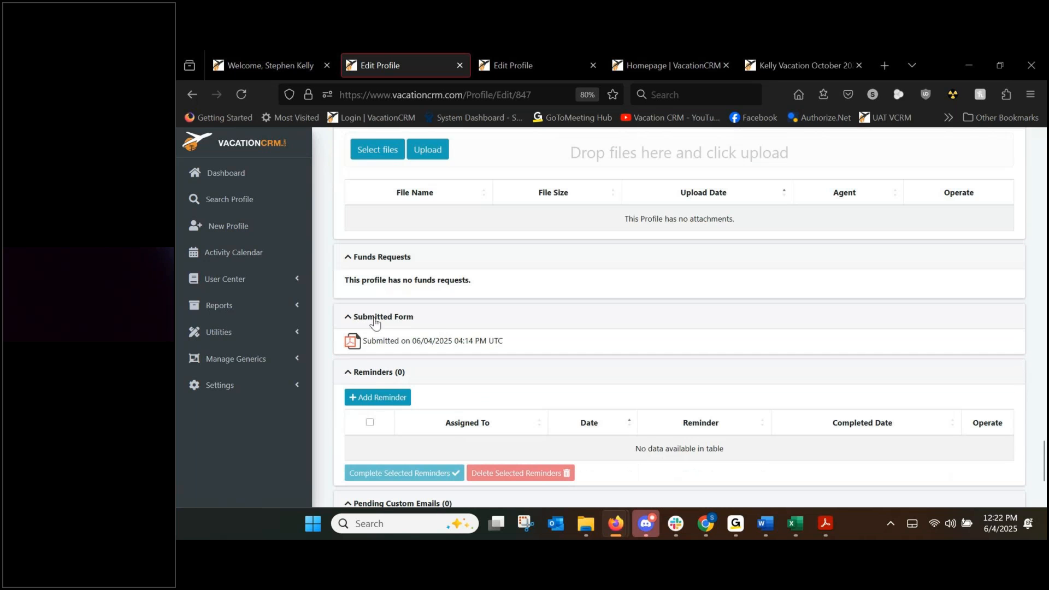
Open the submitted web reservation form via its PDF icon, review every section, then close it.
click(355, 343)
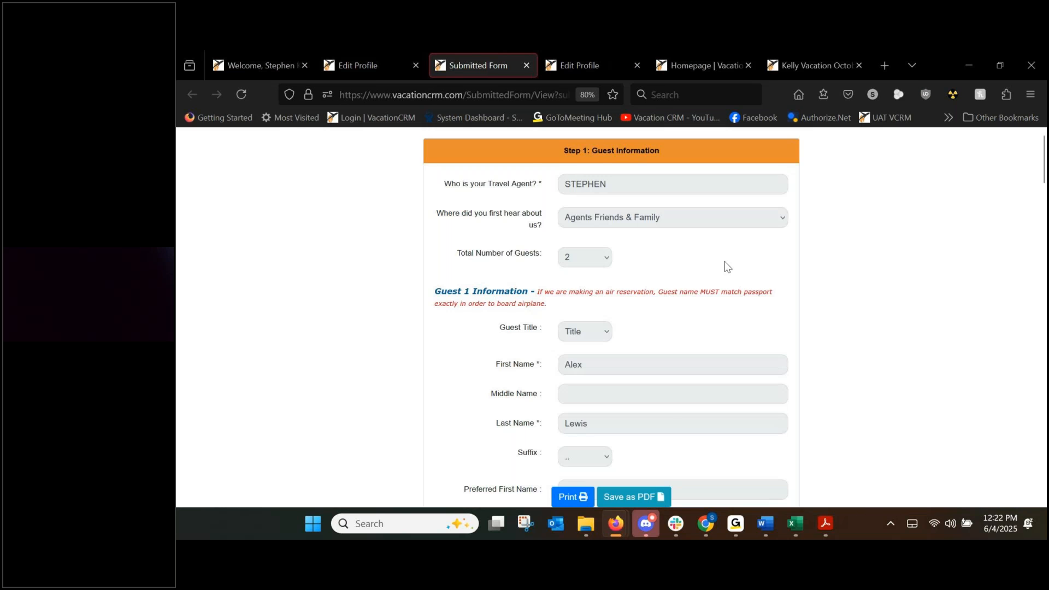
scroll(724, 264, down, 2)
scroll(710, 267, down, 2)
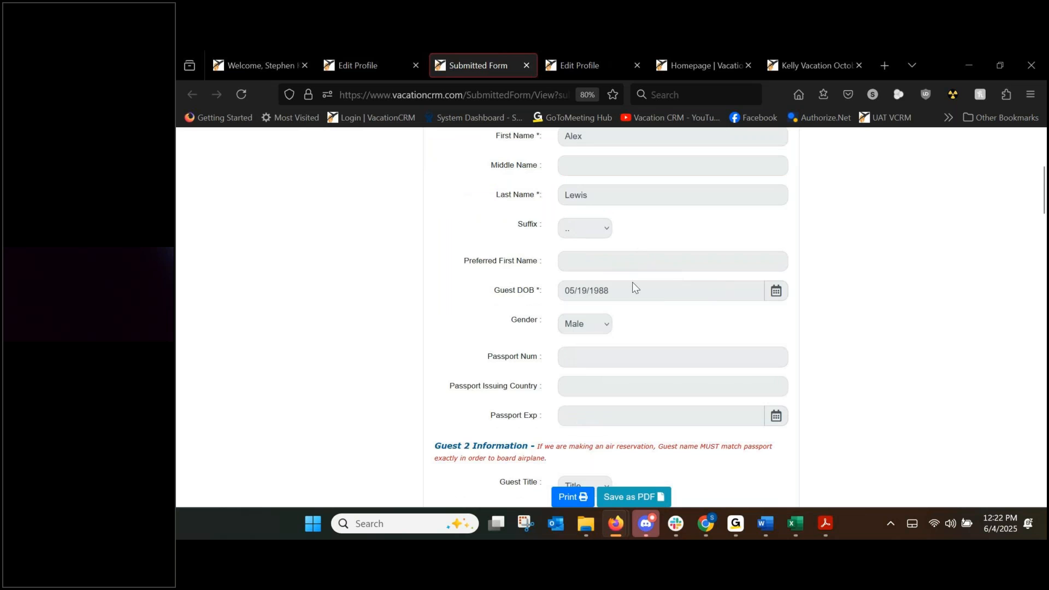
scroll(625, 297, down, 1)
scroll(621, 312, down, 12)
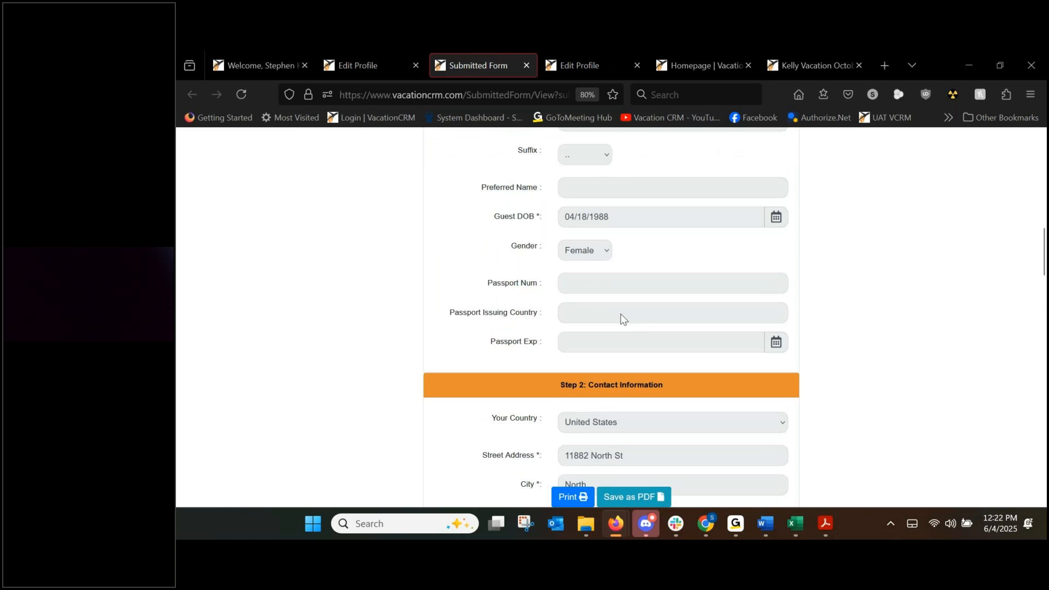
scroll(621, 317, down, 15)
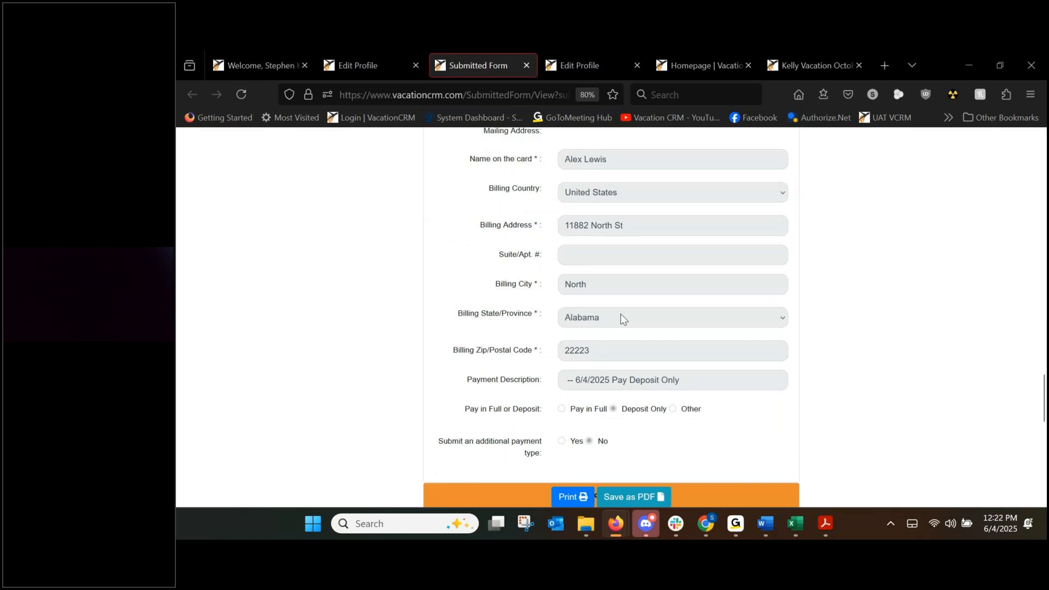
scroll(621, 316, up, 6)
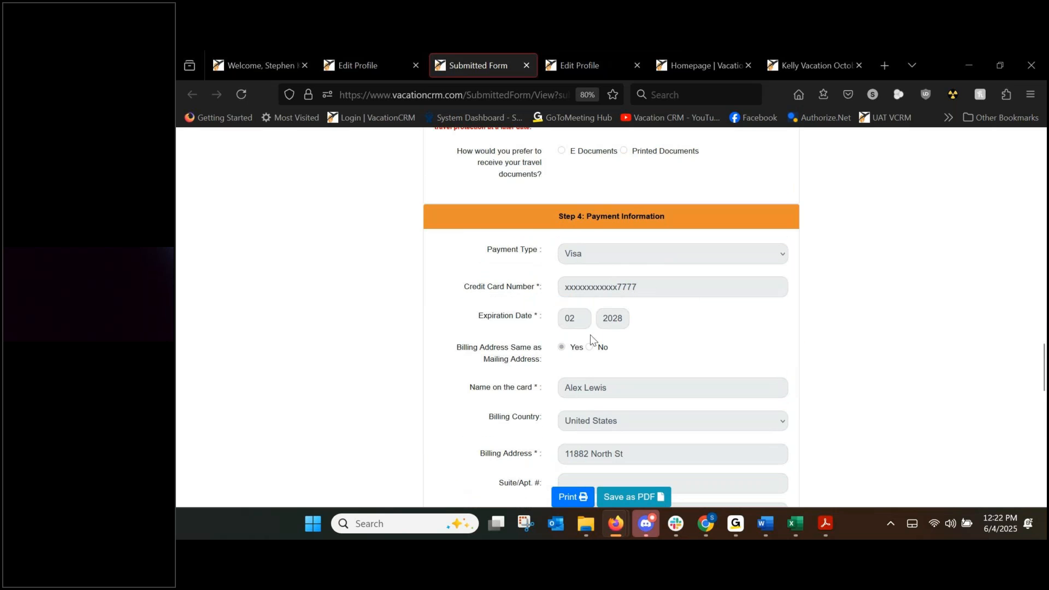
scroll(573, 327, down, 1)
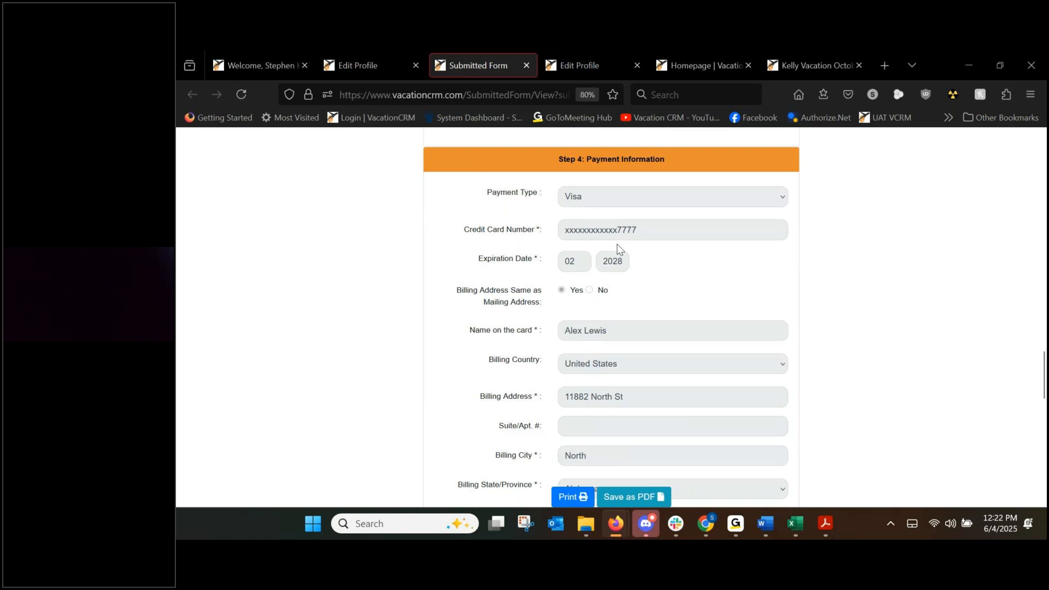
scroll(617, 254, down, 4)
scroll(665, 356, down, 8)
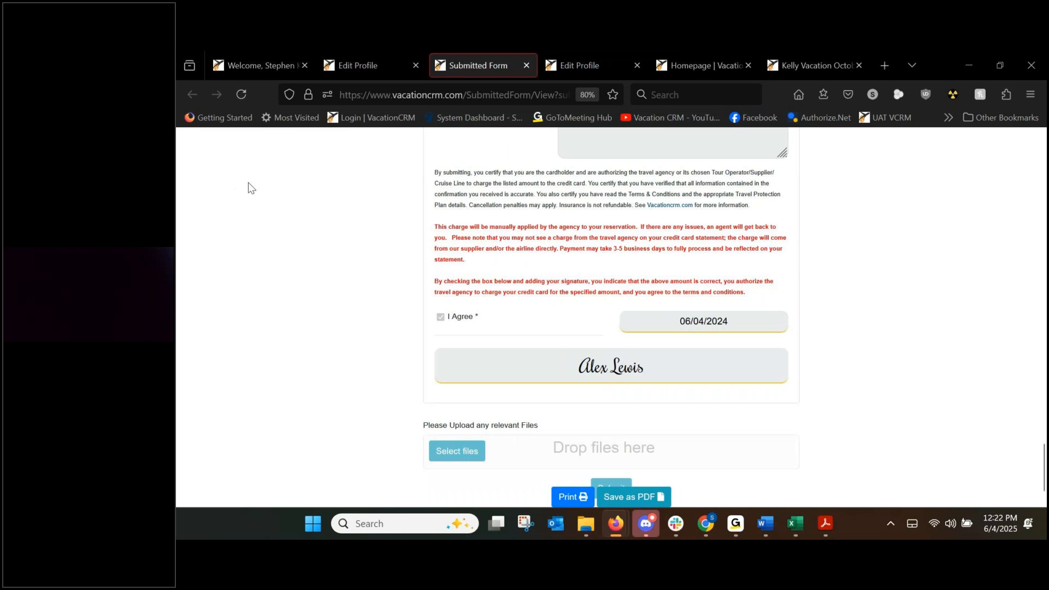
scroll(458, 295, up, 10)
scroll(496, 304, up, 4)
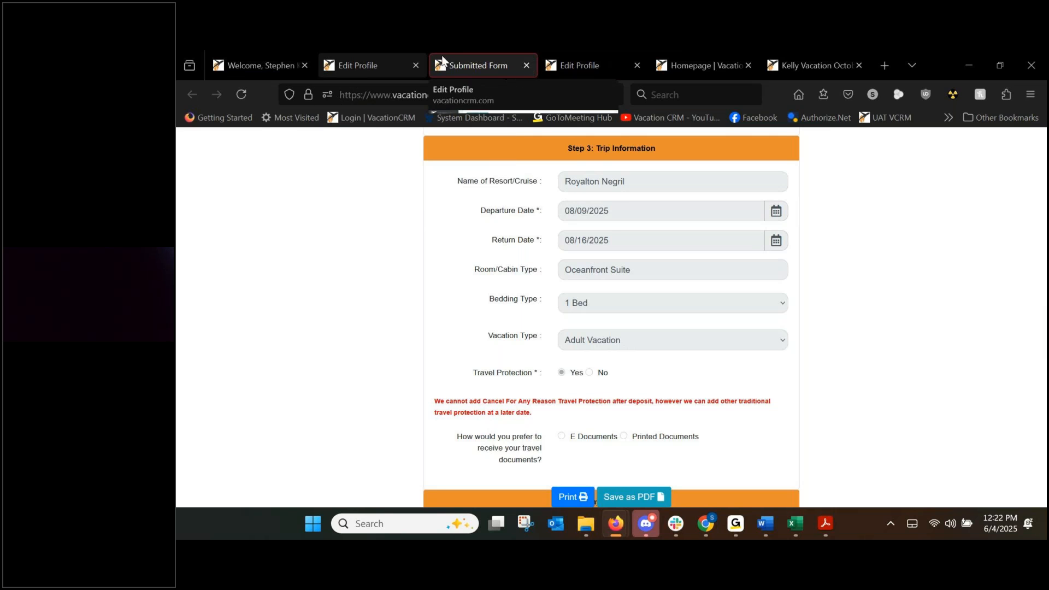
click(525, 65)
Open trip 1794 from the client's Trips list.
scroll(513, 283, up, 15)
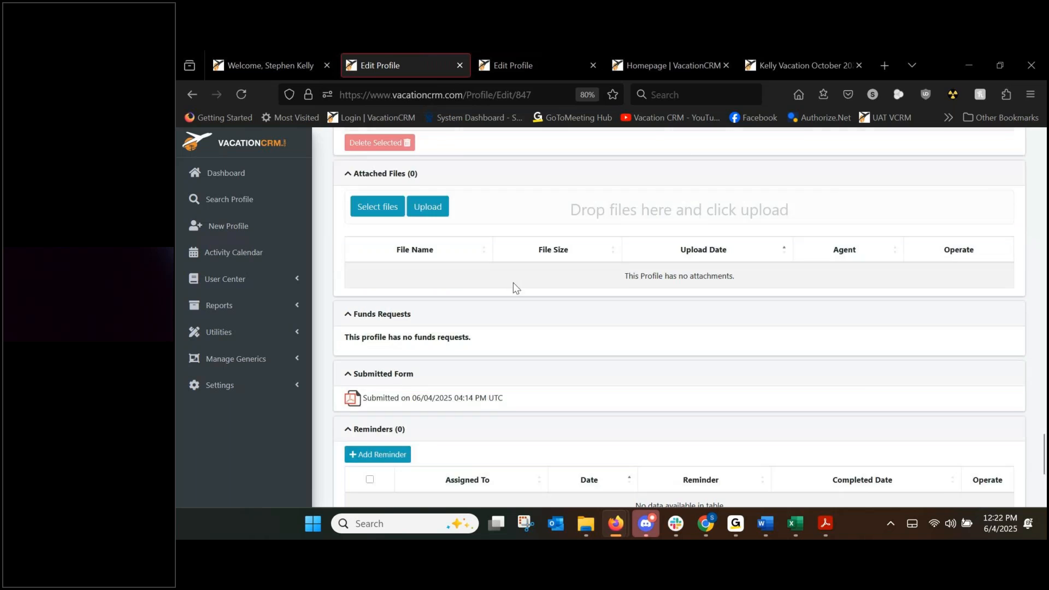
scroll(514, 283, up, 15)
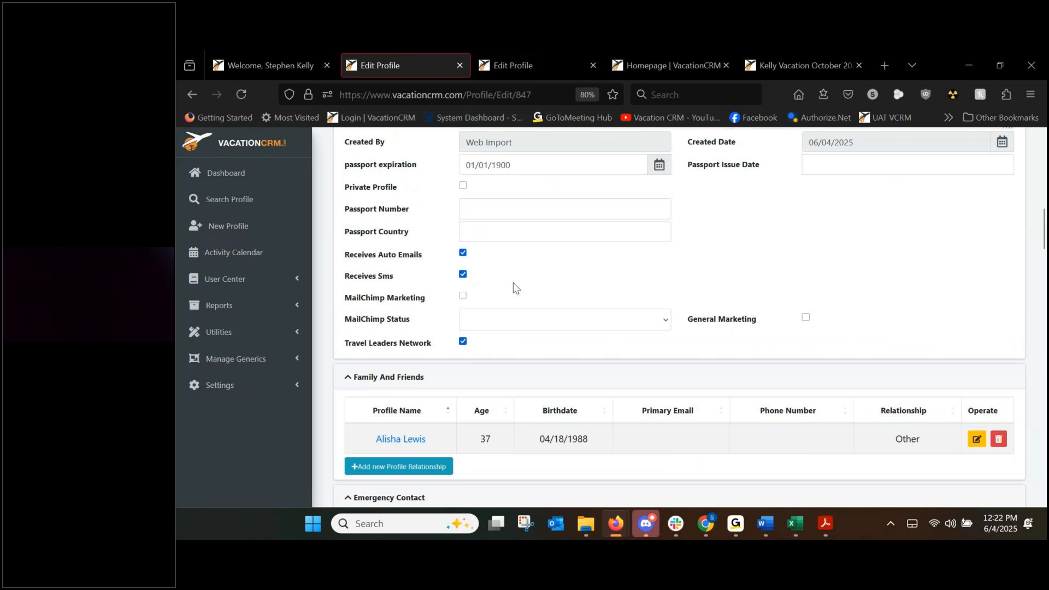
click(563, 177)
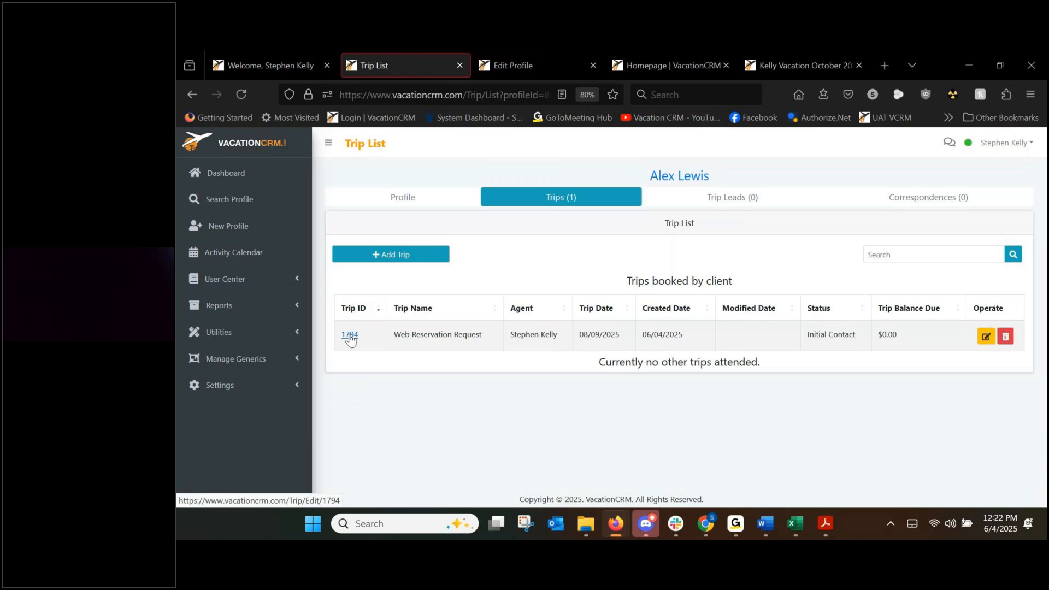
click(349, 335)
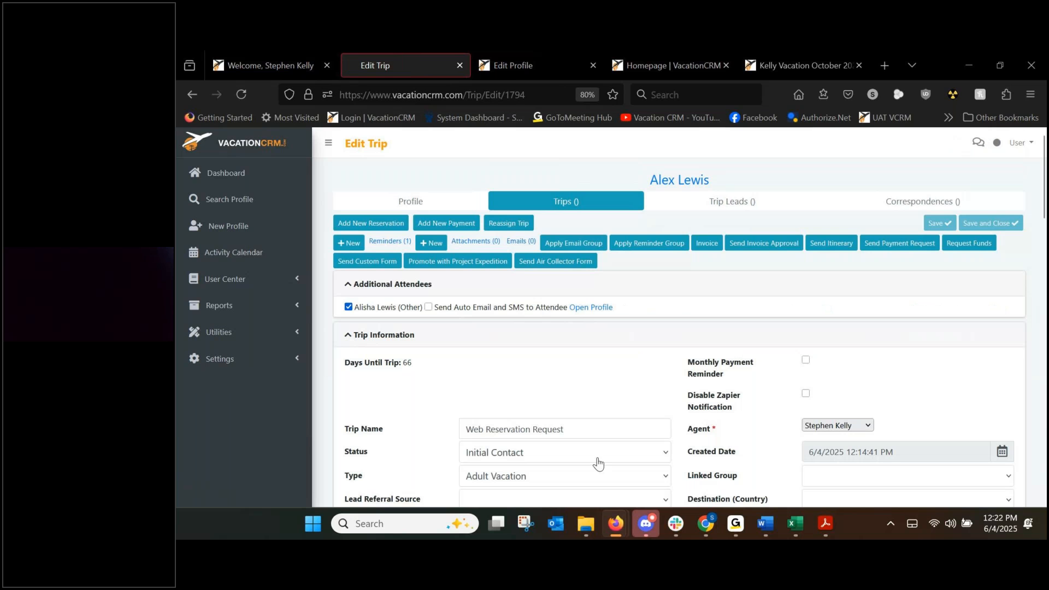
scroll(648, 359, down, 3)
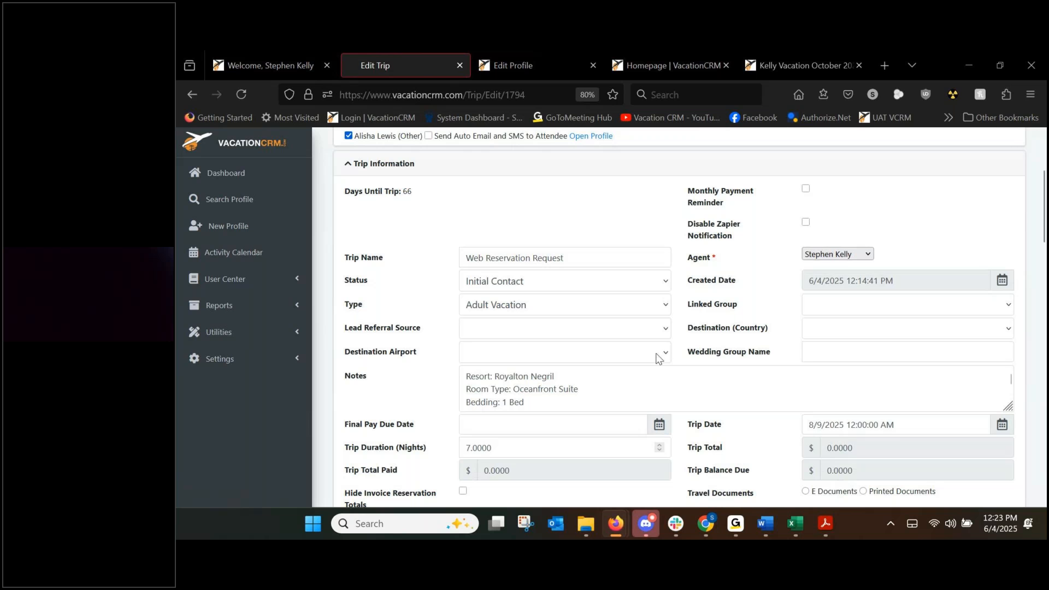
scroll(652, 355, up, 1)
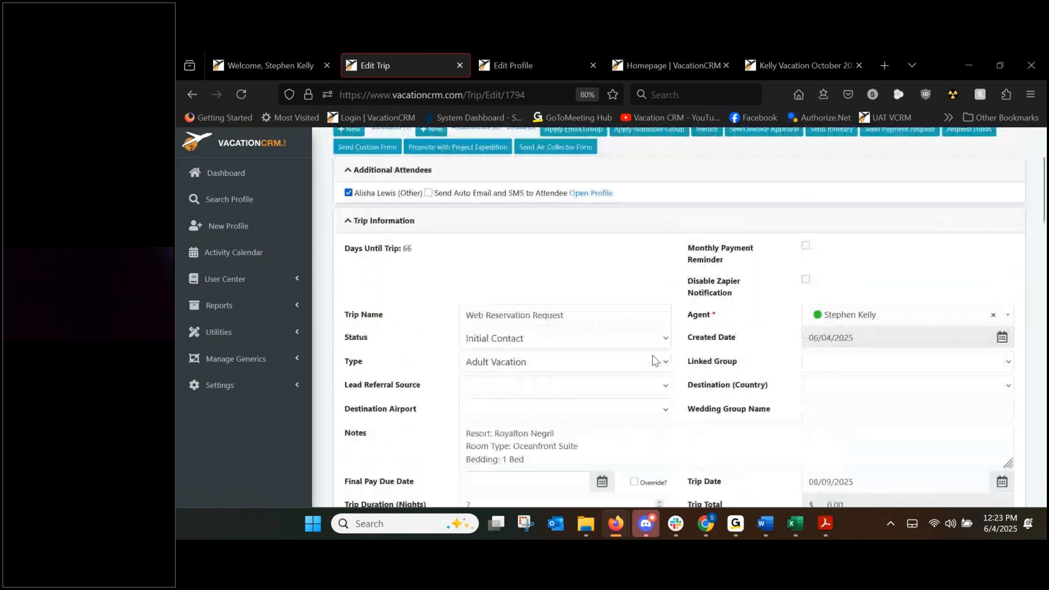
scroll(644, 359, up, 1)
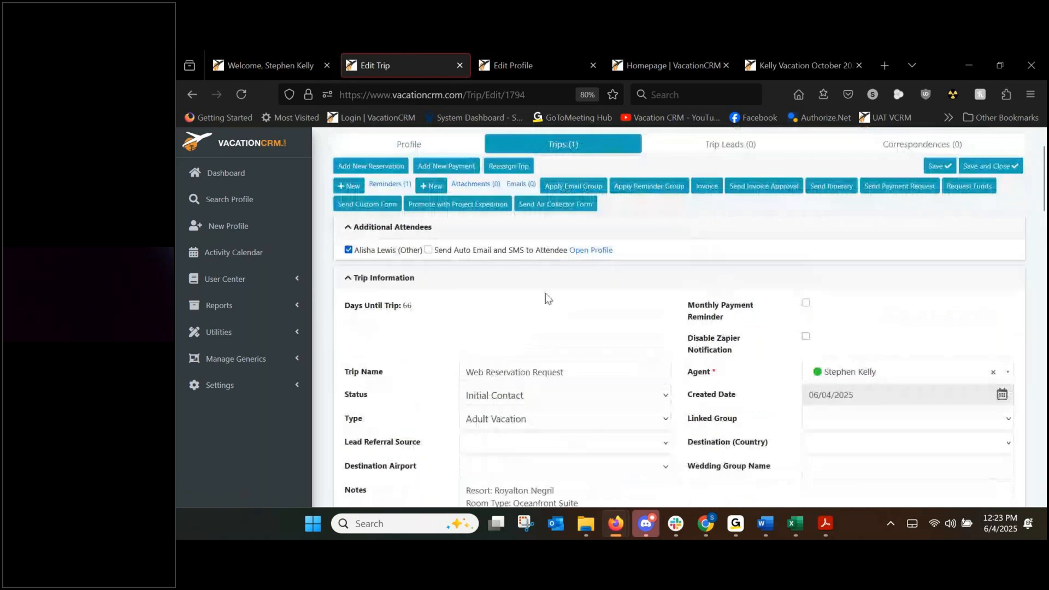
scroll(653, 298, down, 3)
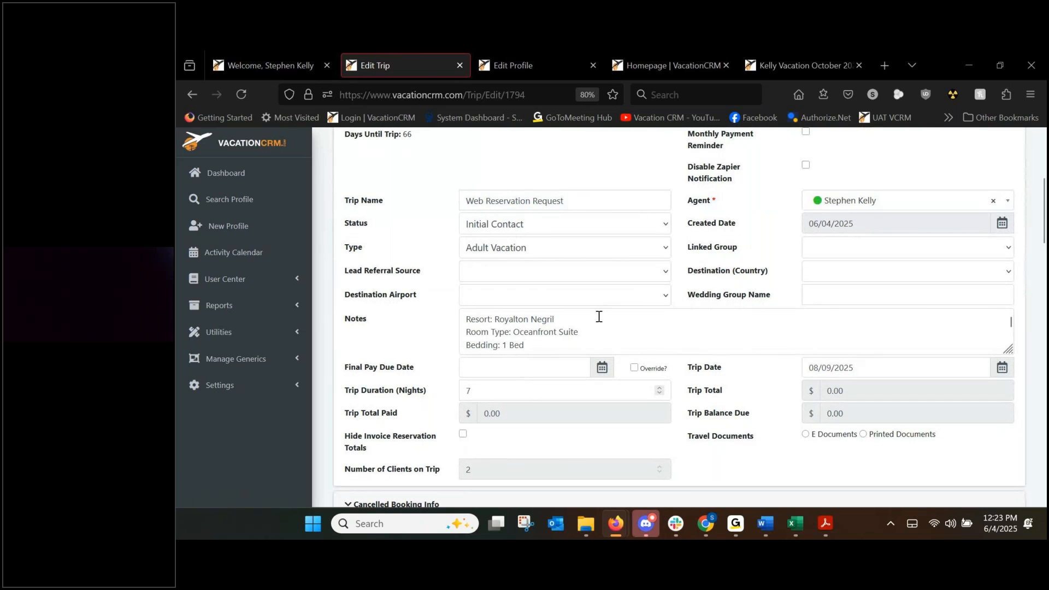
drag(693, 392, 741, 391)
click(717, 417)
Set the Final Pay Due Date to July 25, 2025.
click(502, 370)
click(566, 227)
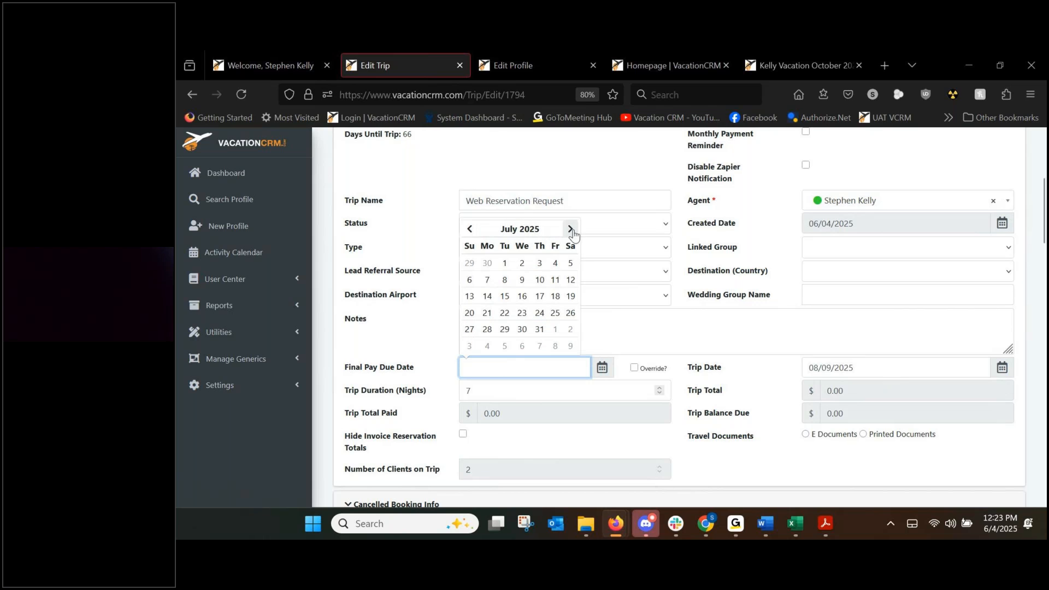
click(555, 313)
click(533, 326)
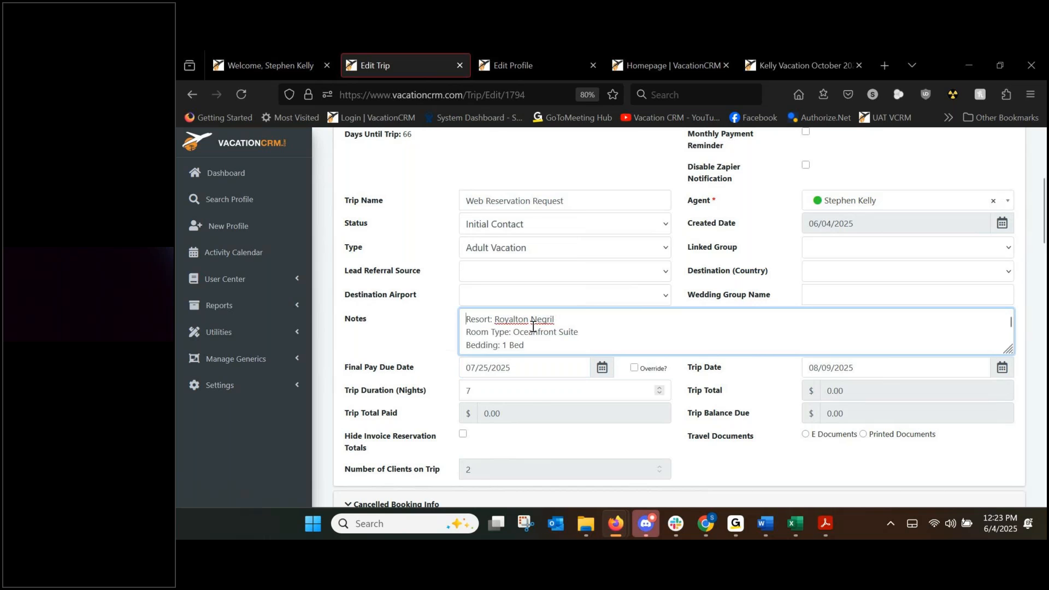
scroll(546, 311, up, 5)
Leave the trip details unchanged and start a new reservation for the 08/09/2025 trip.
click(938, 224)
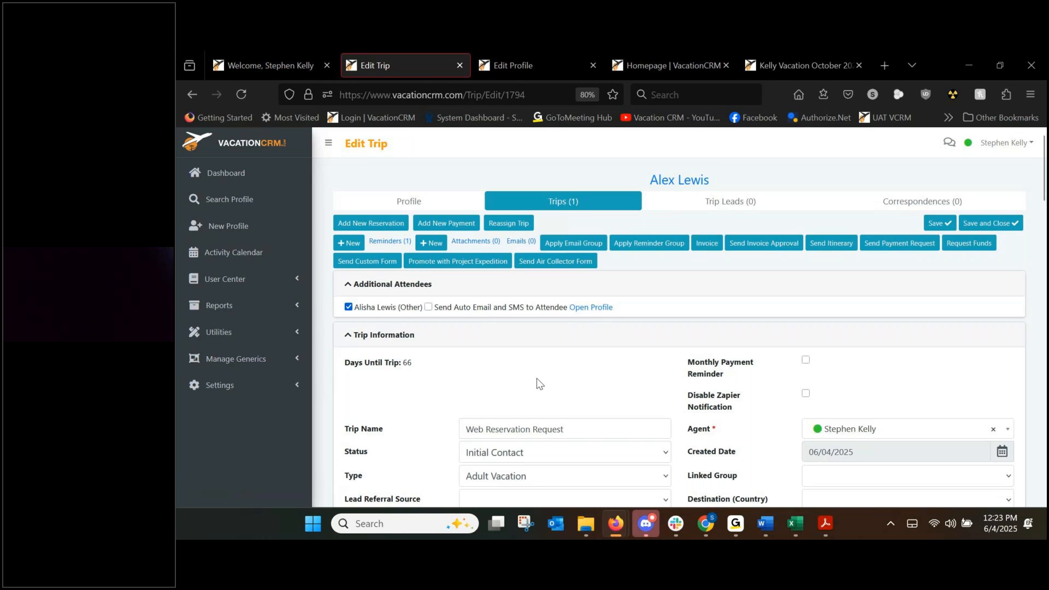
scroll(536, 378, down, 2)
scroll(451, 400, up, 2)
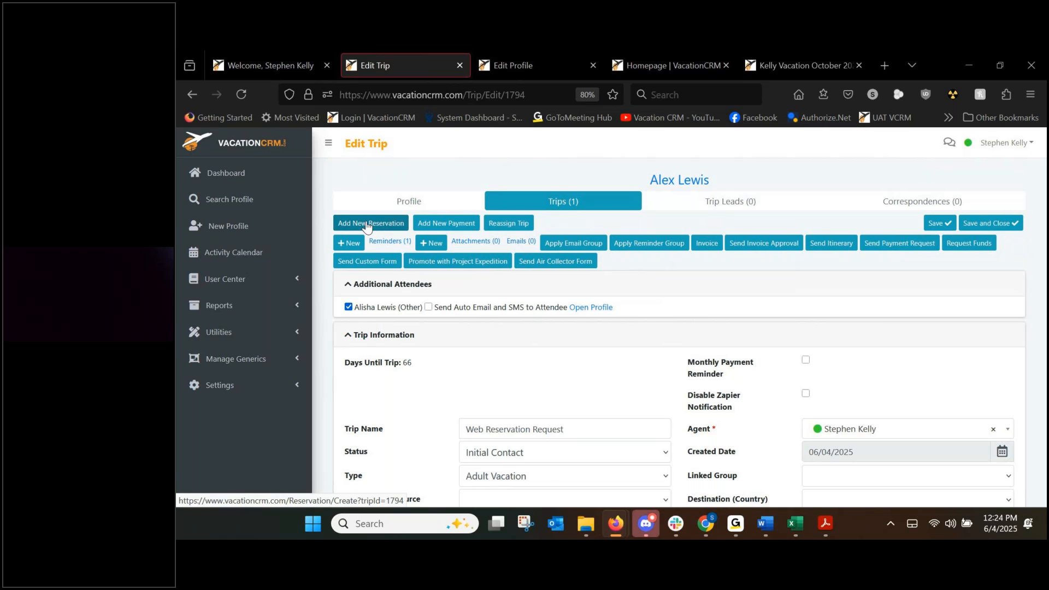
scroll(429, 379, down, 1)
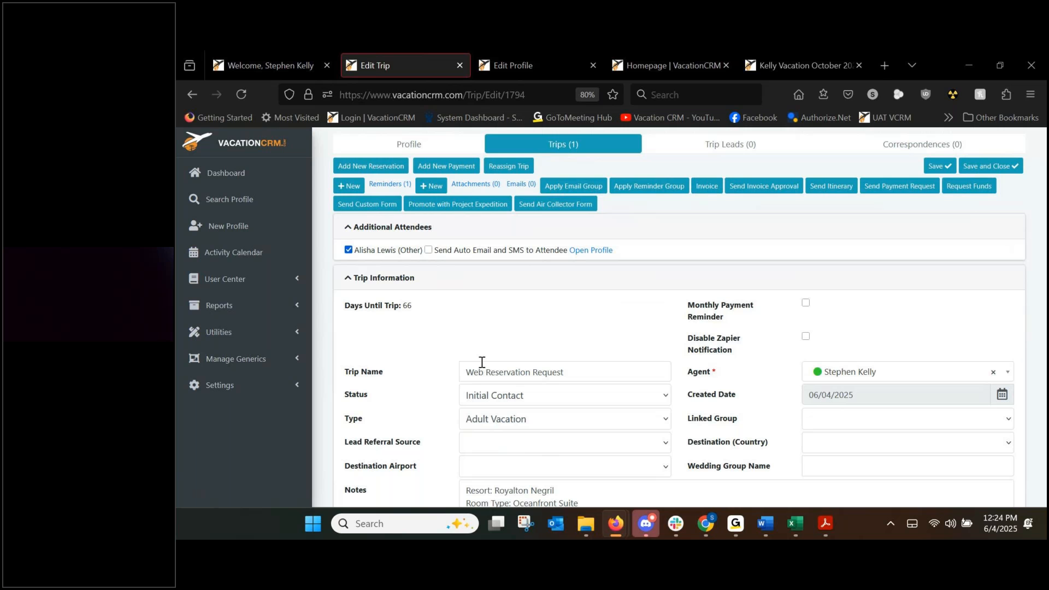
scroll(439, 344, down, 3)
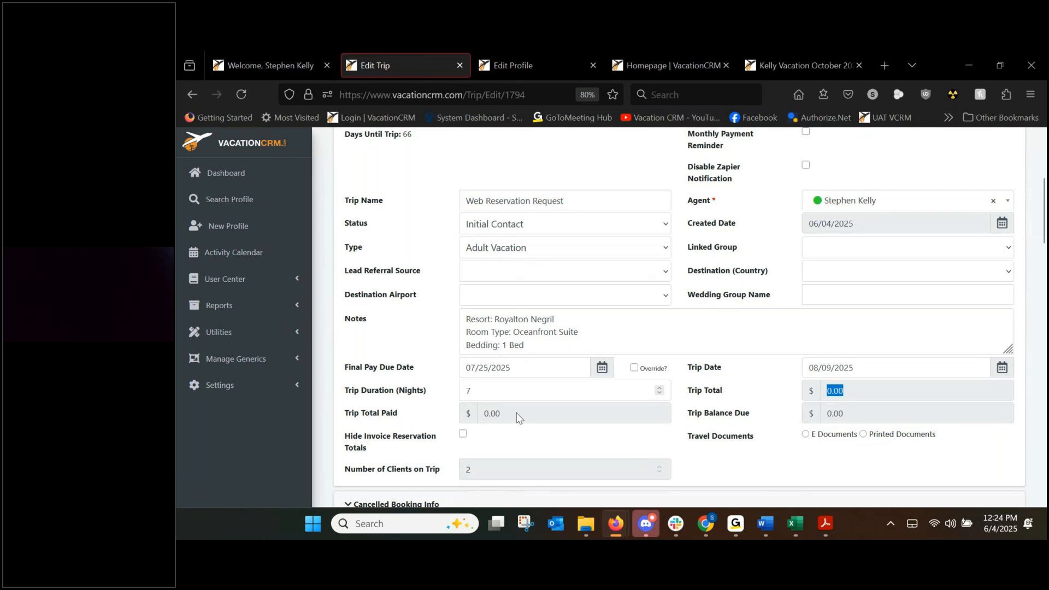
click(405, 447)
scroll(441, 429, up, 5)
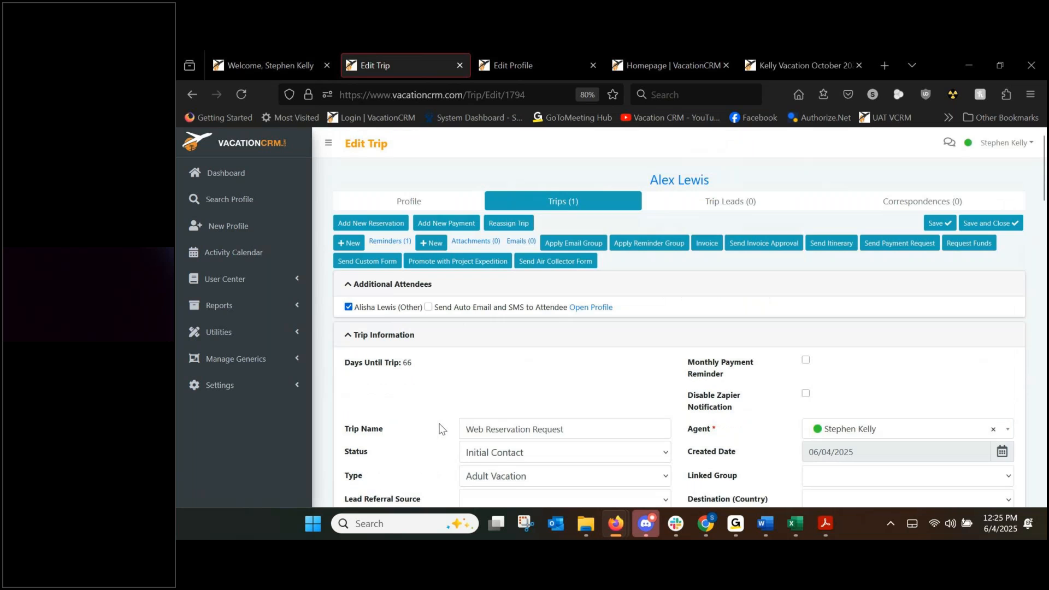
click(384, 225)
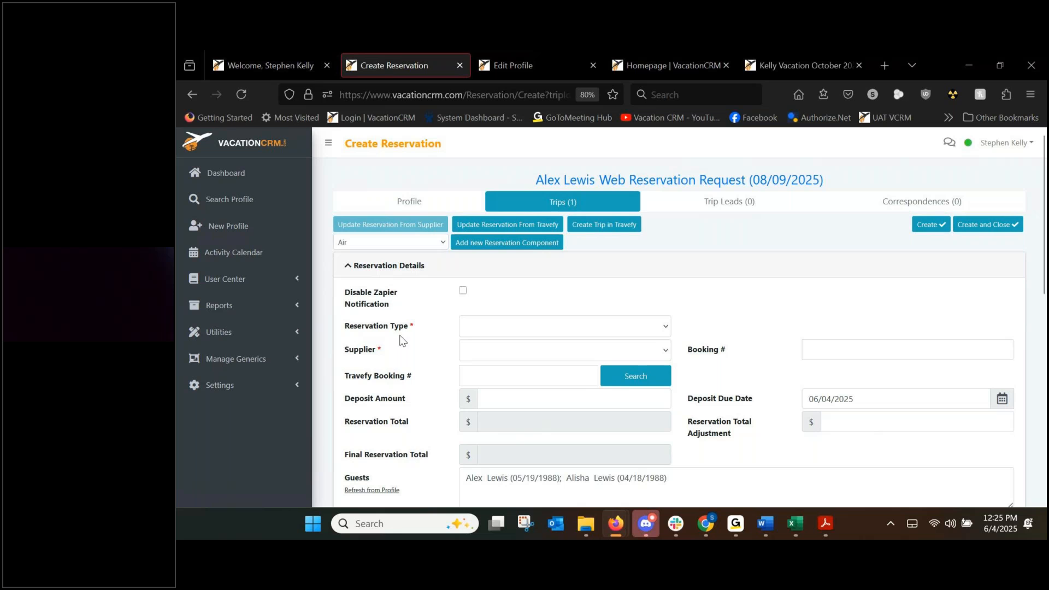
Create a Package reservation with supplier Apple Vacations, entering the supplier's booking number.
click(480, 325)
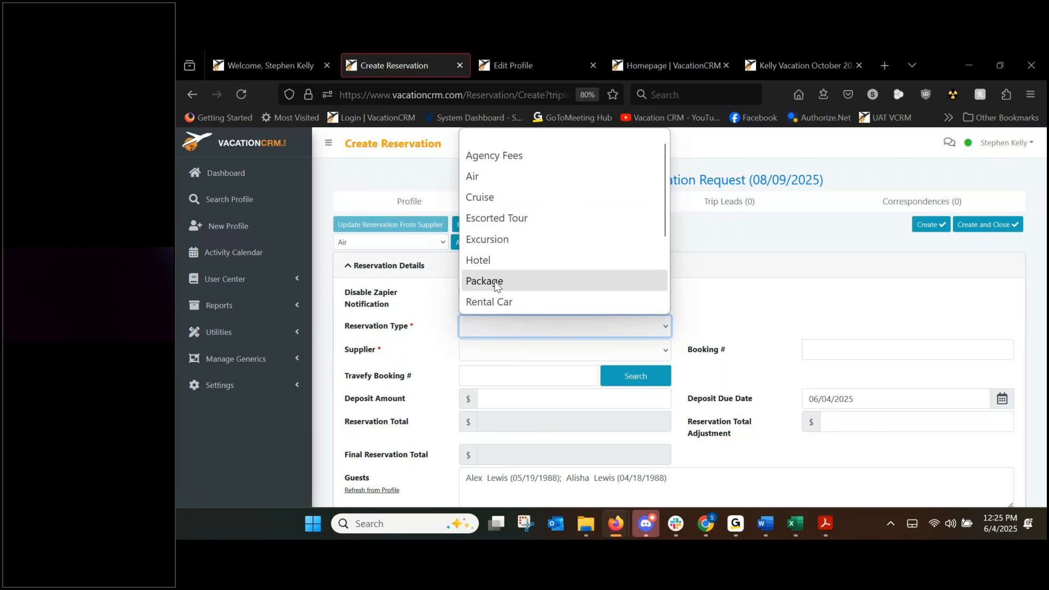
click(498, 280)
click(490, 350)
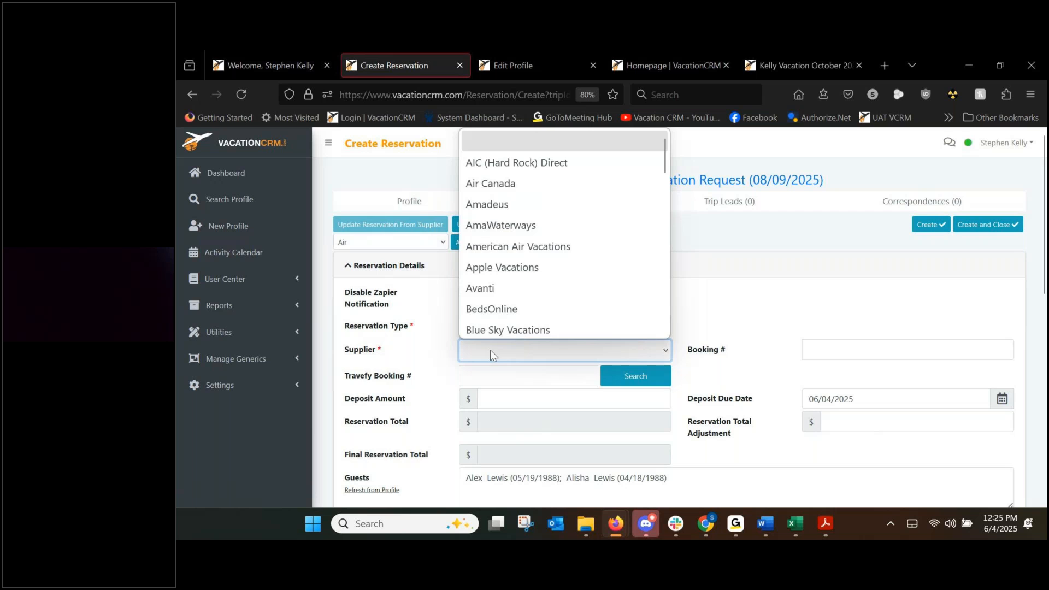
click(507, 264)
click(871, 345)
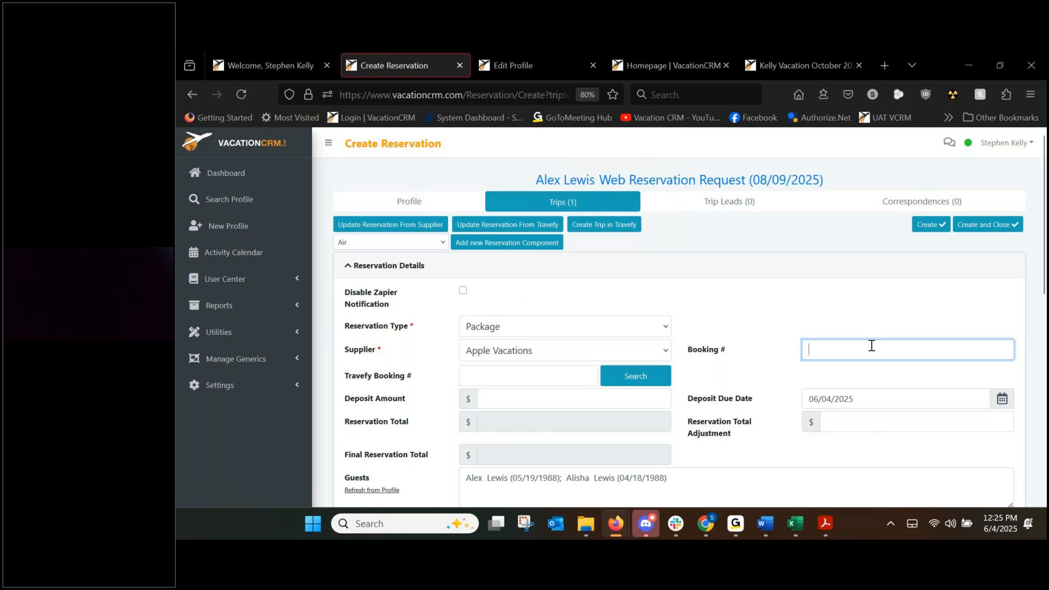
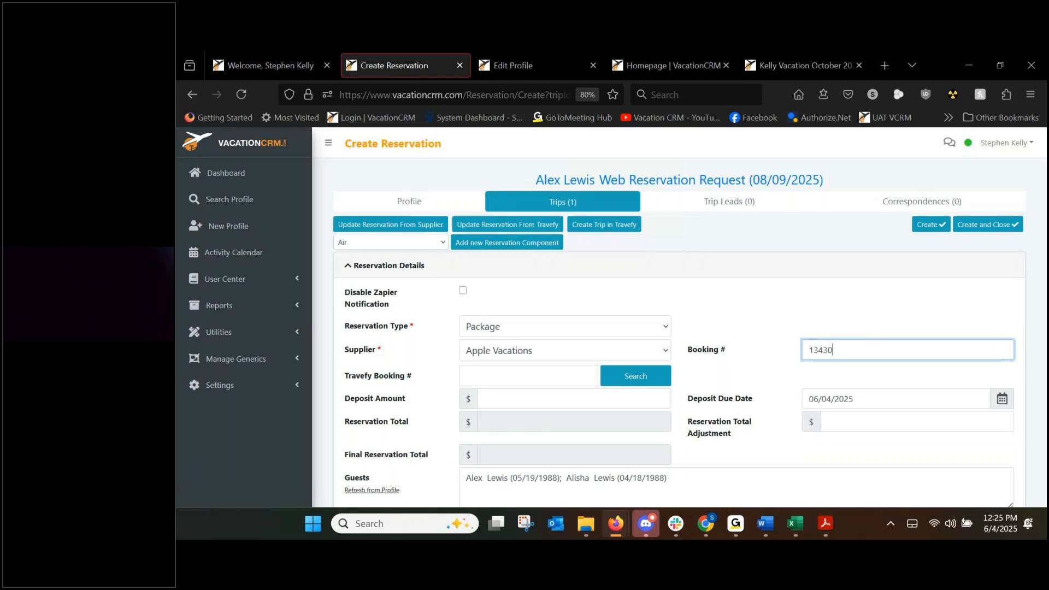
key(ctrl+a)
click(730, 375)
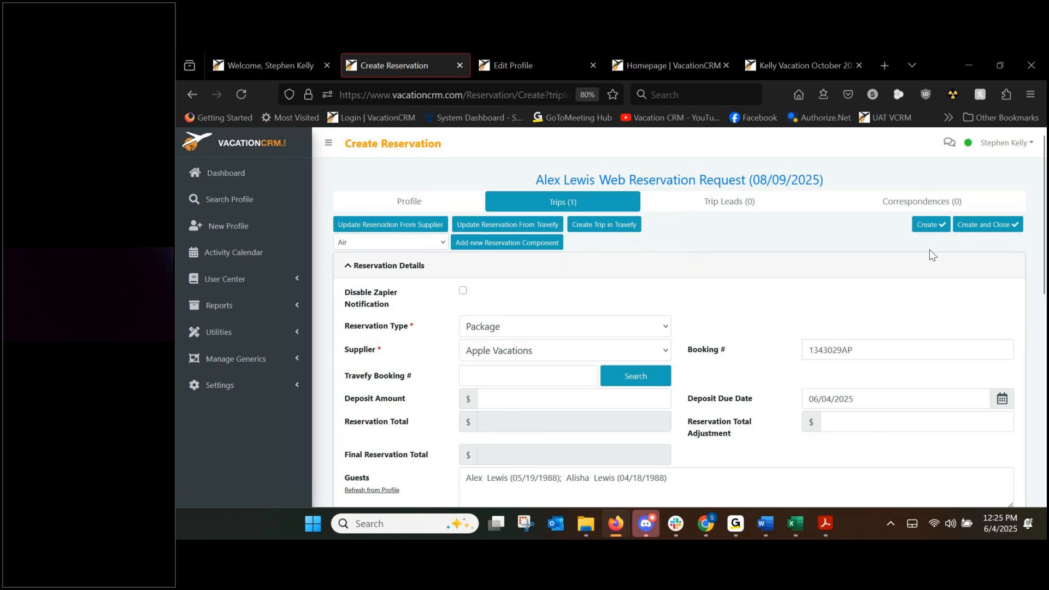
click(932, 227)
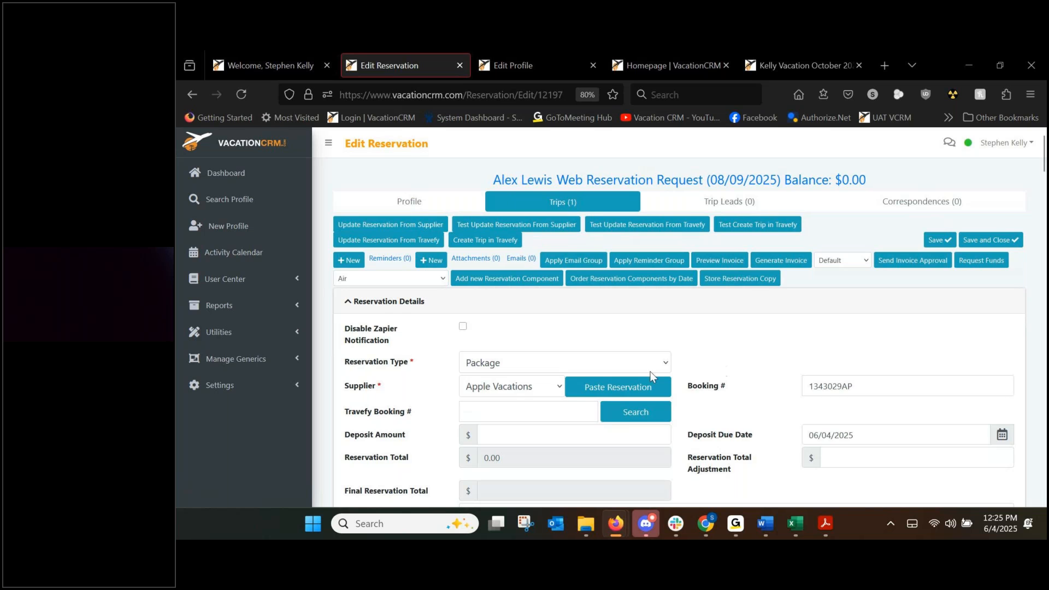
scroll(646, 371, down, 1)
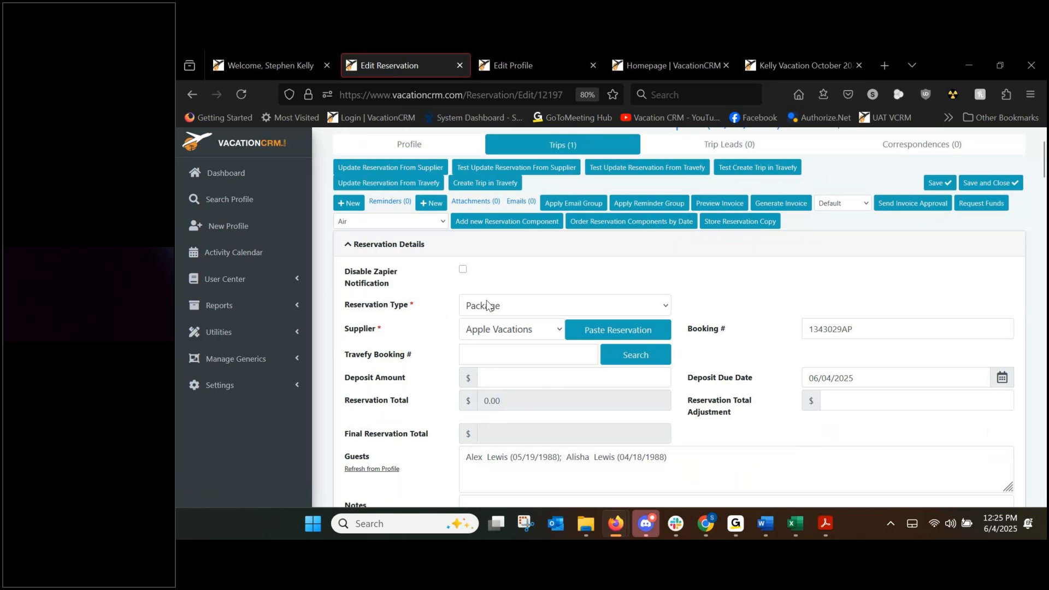
scroll(477, 288, down, 3)
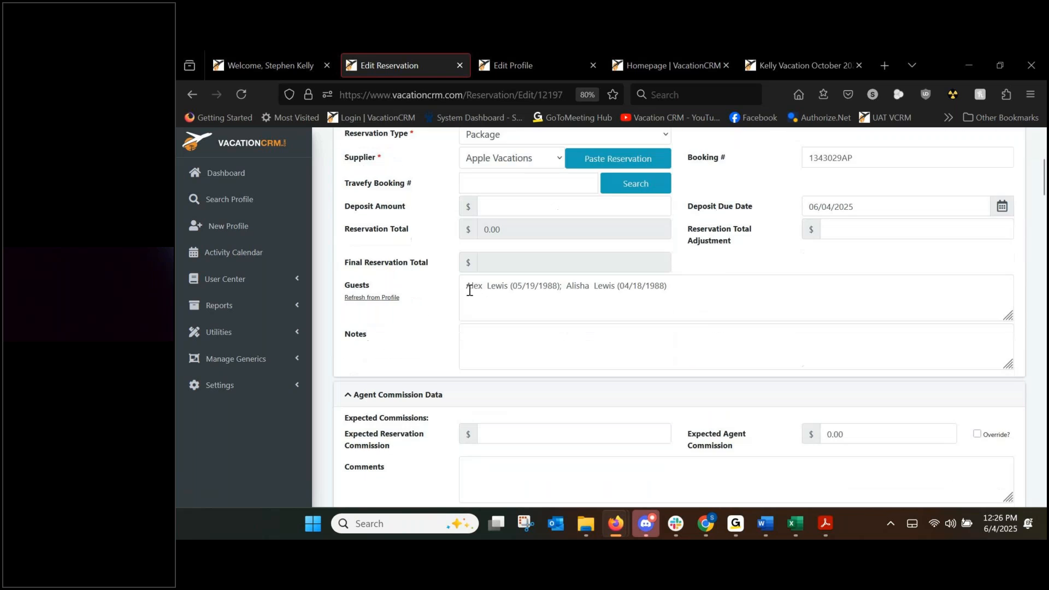
scroll(422, 290, up, 2)
scroll(422, 290, up, 1)
click(360, 221)
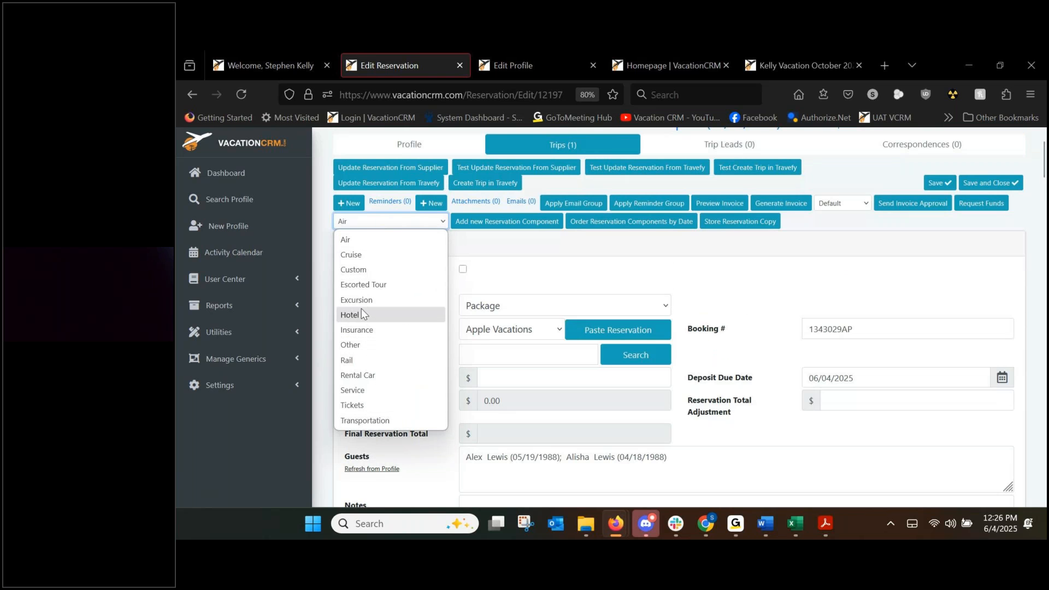
click(545, 279)
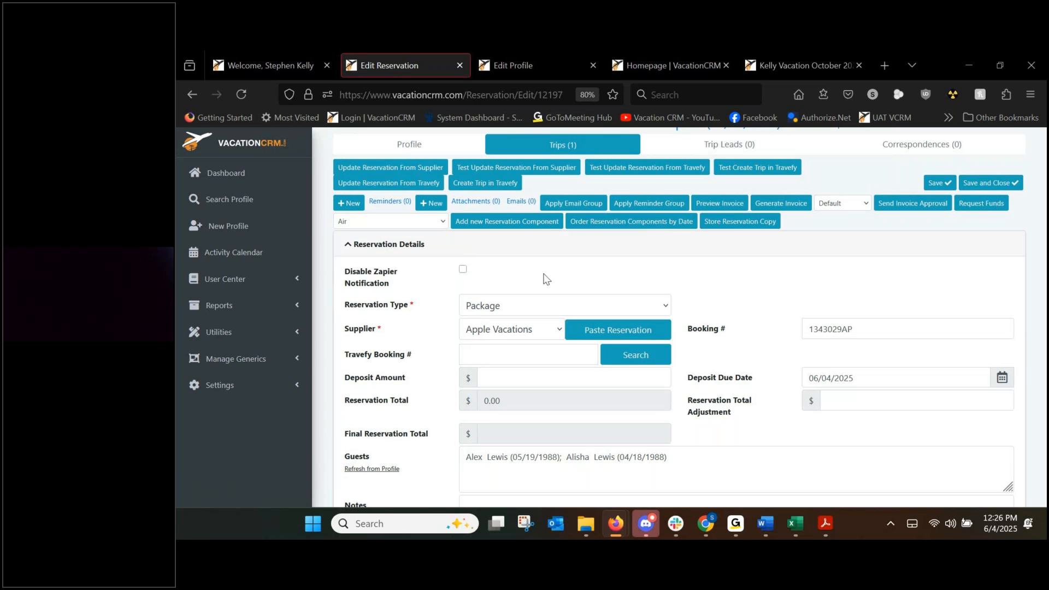
scroll(734, 295, down, 10)
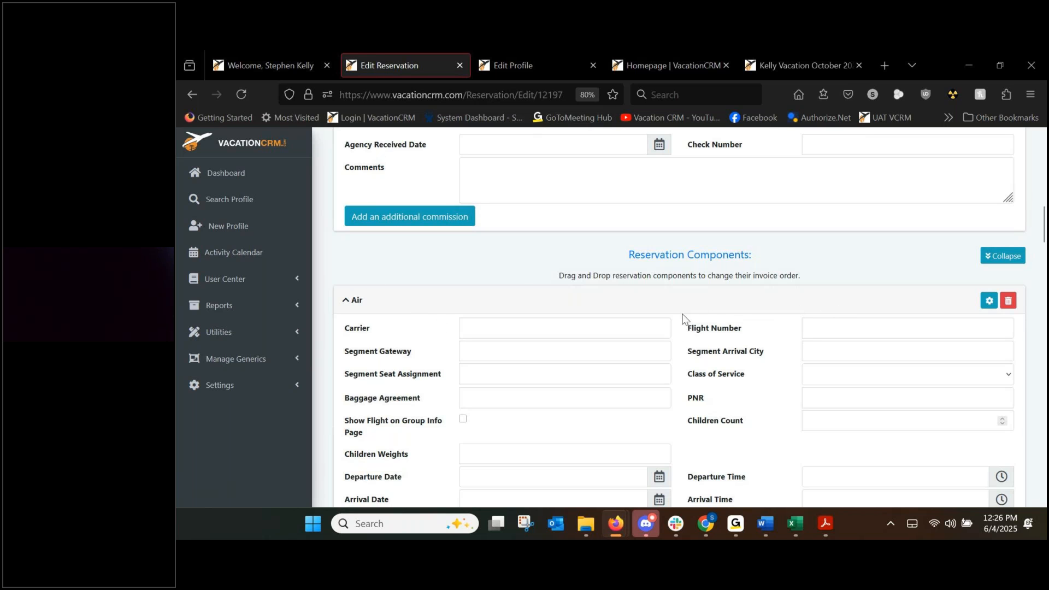
scroll(355, 270, down, 2)
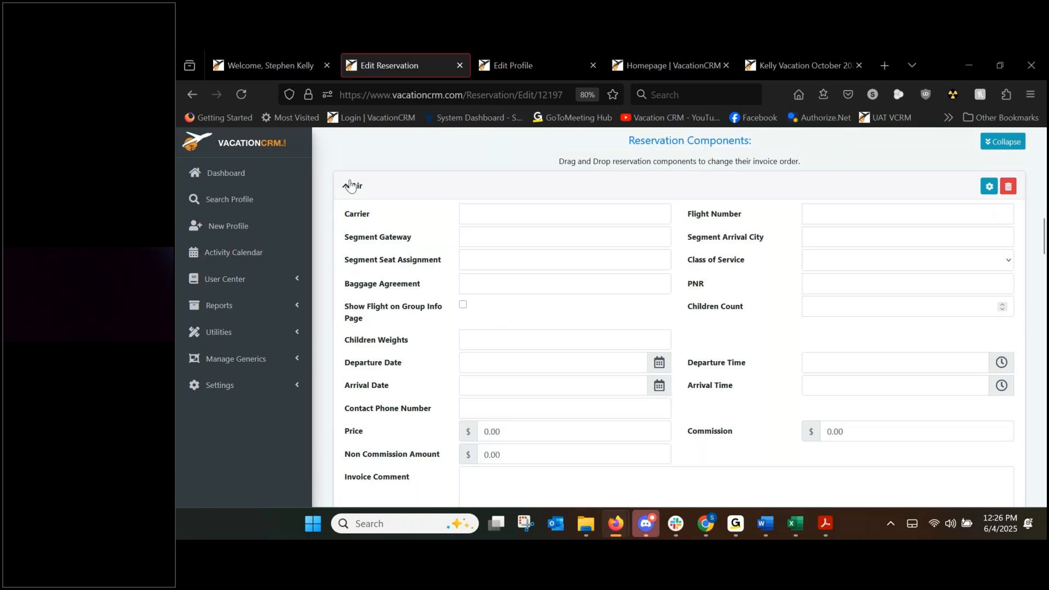
scroll(367, 191, down, 4)
scroll(337, 415, down, 1)
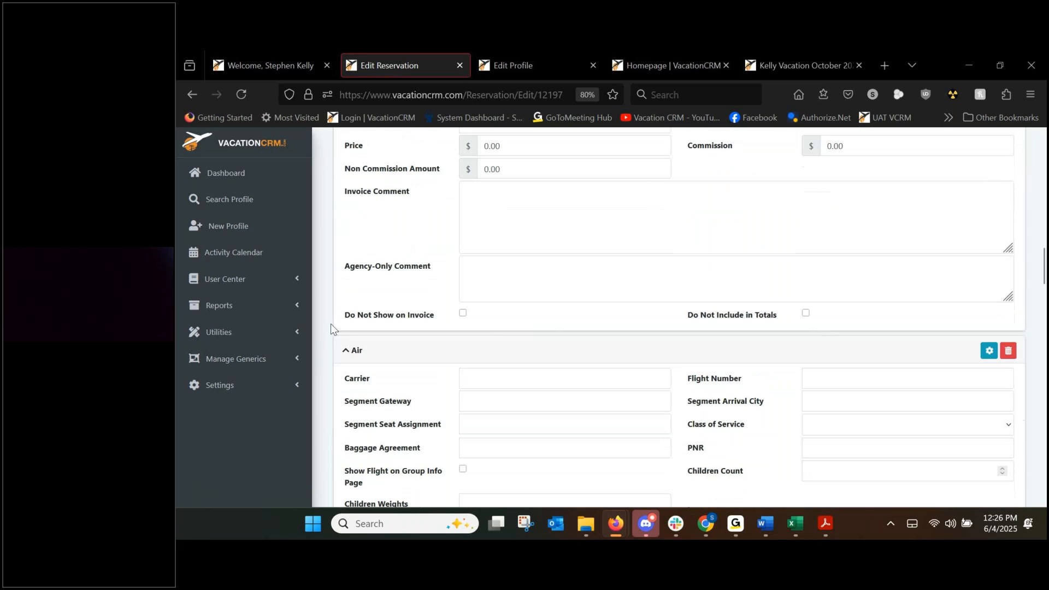
scroll(371, 354, down, 12)
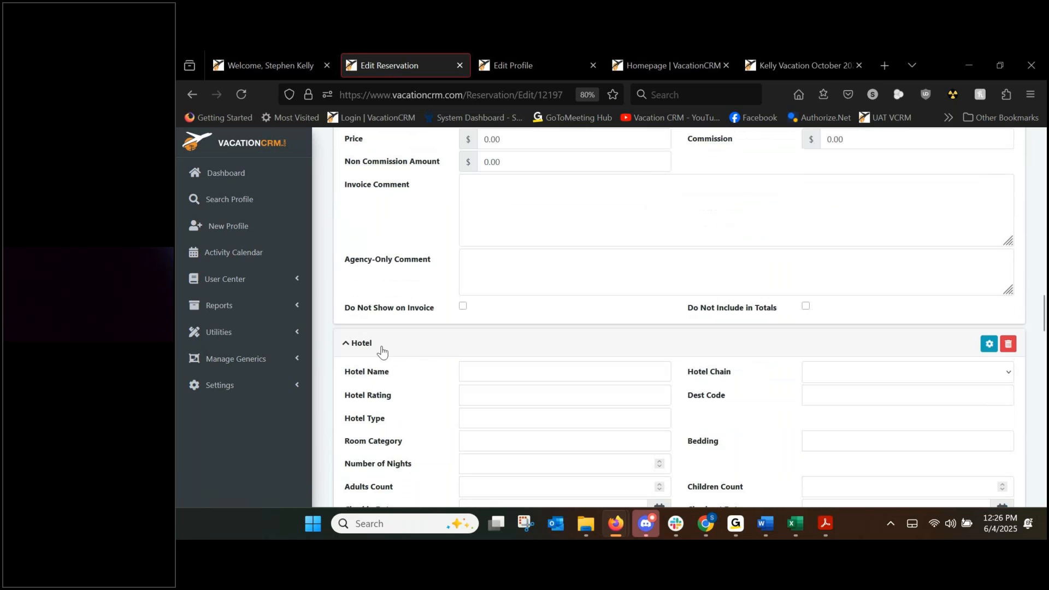
scroll(383, 338, down, 9)
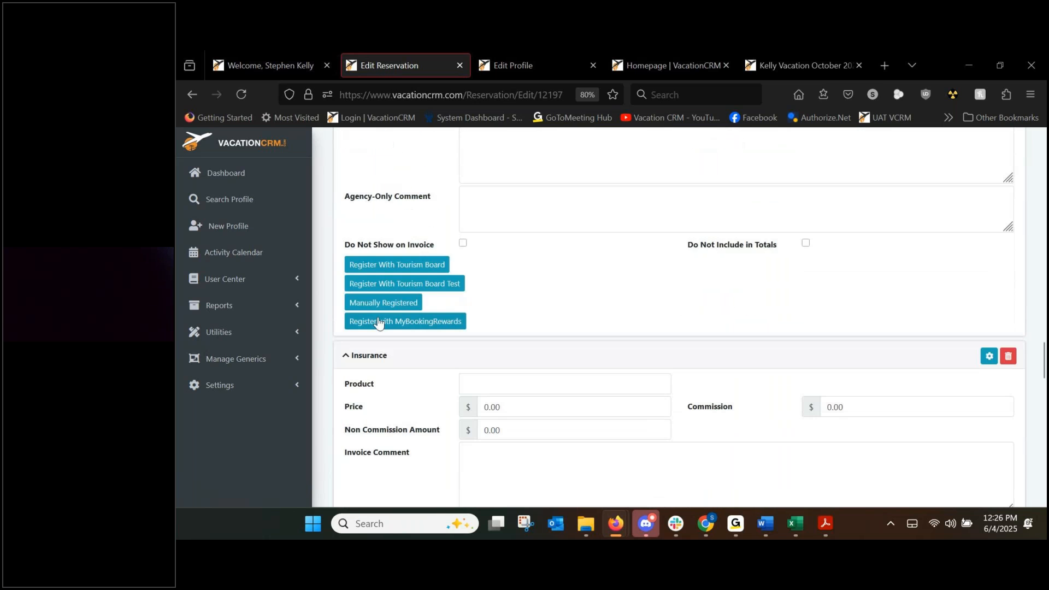
scroll(415, 356, down, 8)
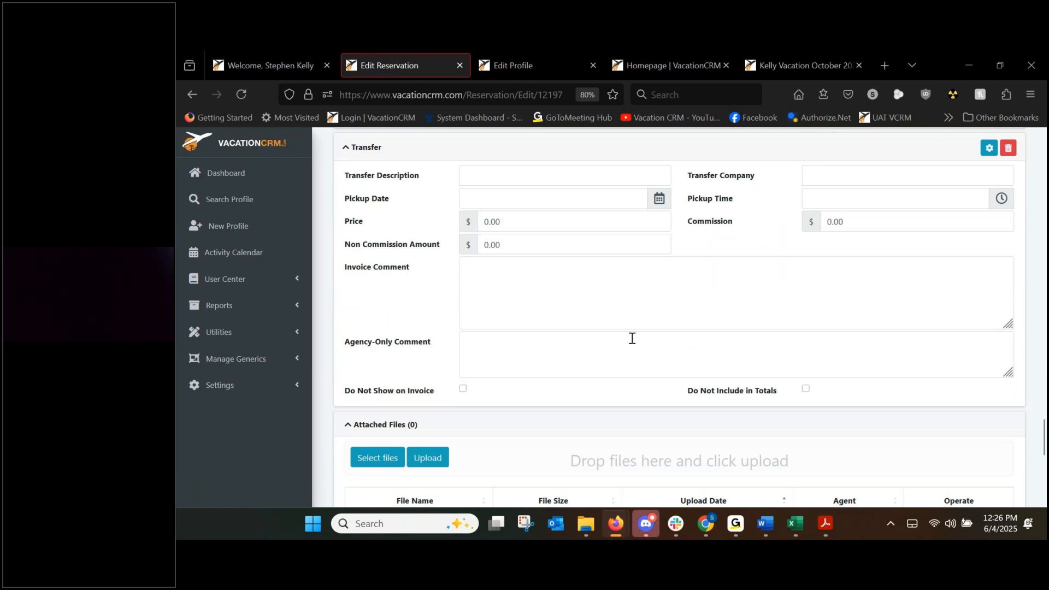
scroll(629, 339, up, 5)
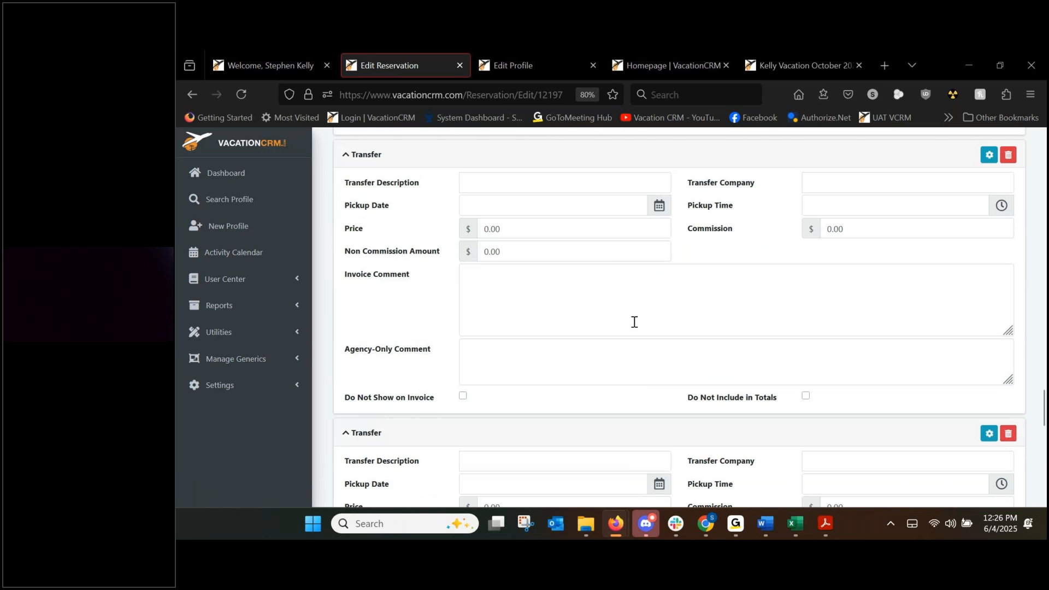
scroll(637, 321, down, 3)
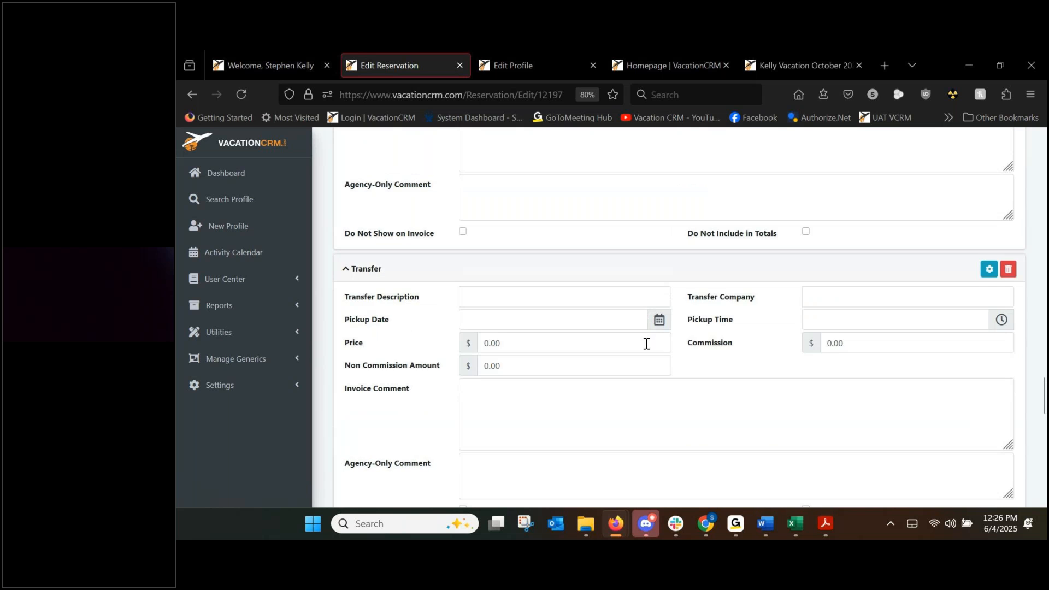
scroll(647, 339, down, 6)
scroll(566, 389, up, 2)
scroll(503, 355, up, 20)
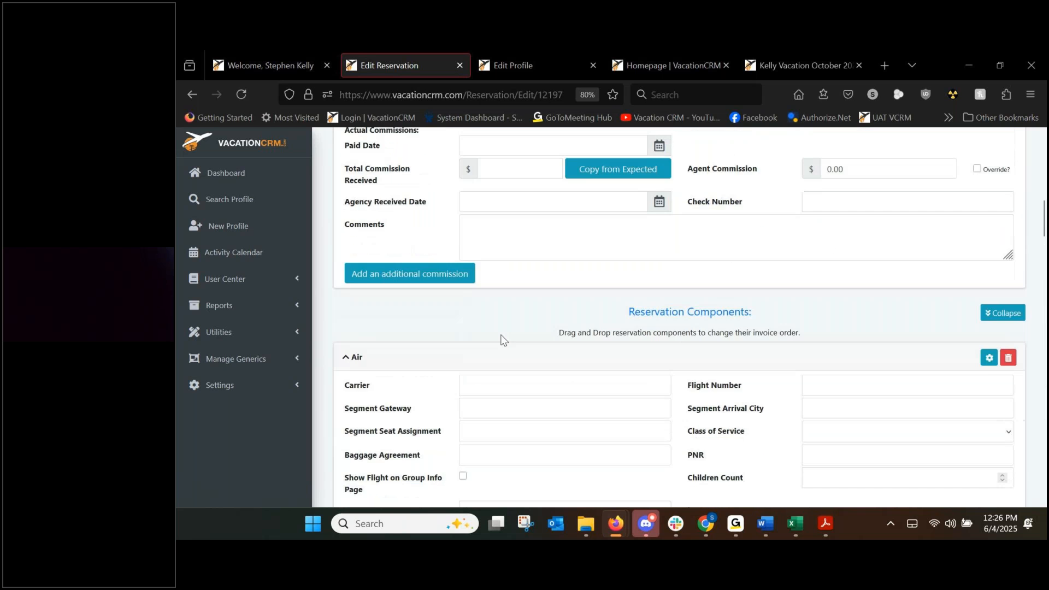
click(408, 279)
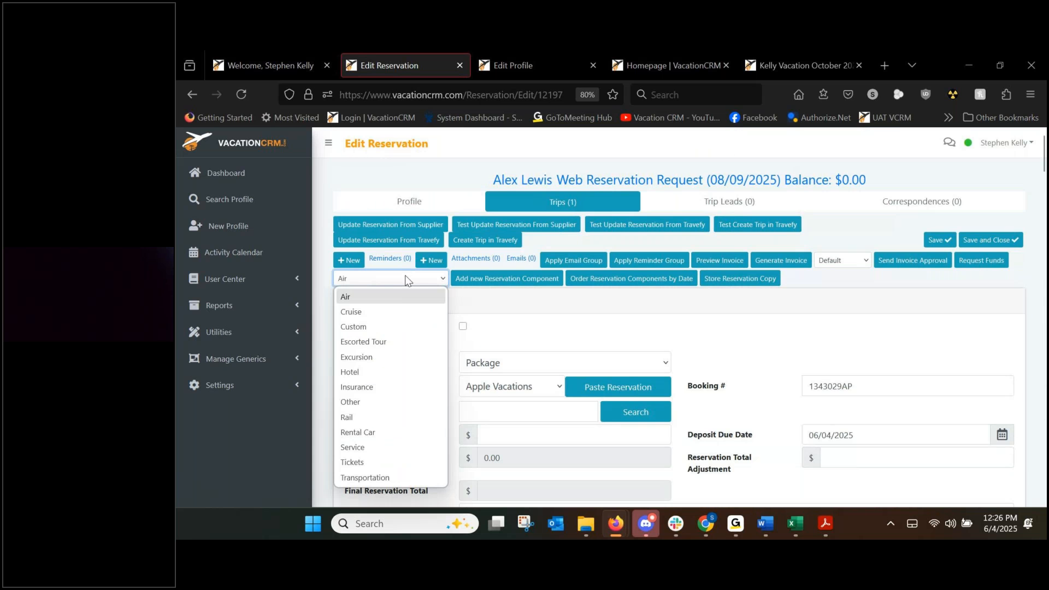
click(529, 328)
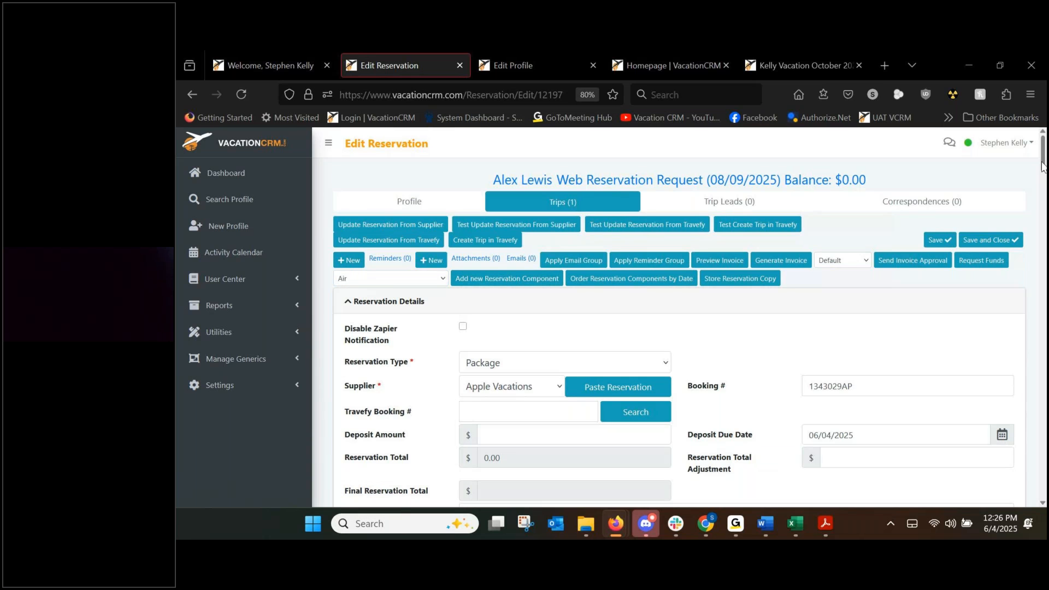
drag(1042, 164, 1041, 249)
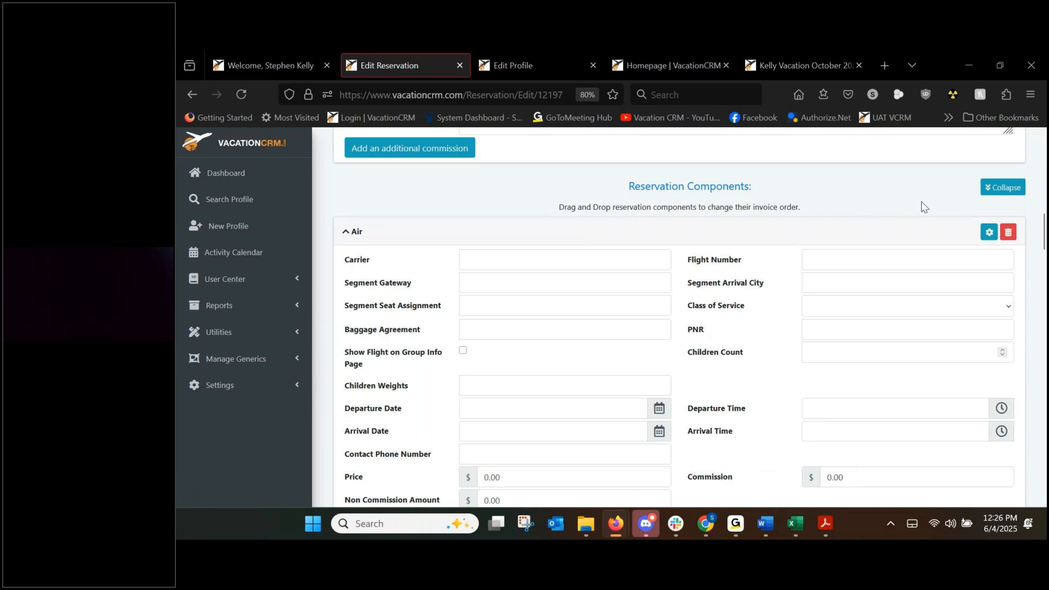
Collapse the components and move Transfer and Hotel up between the two Air components.
click(986, 199)
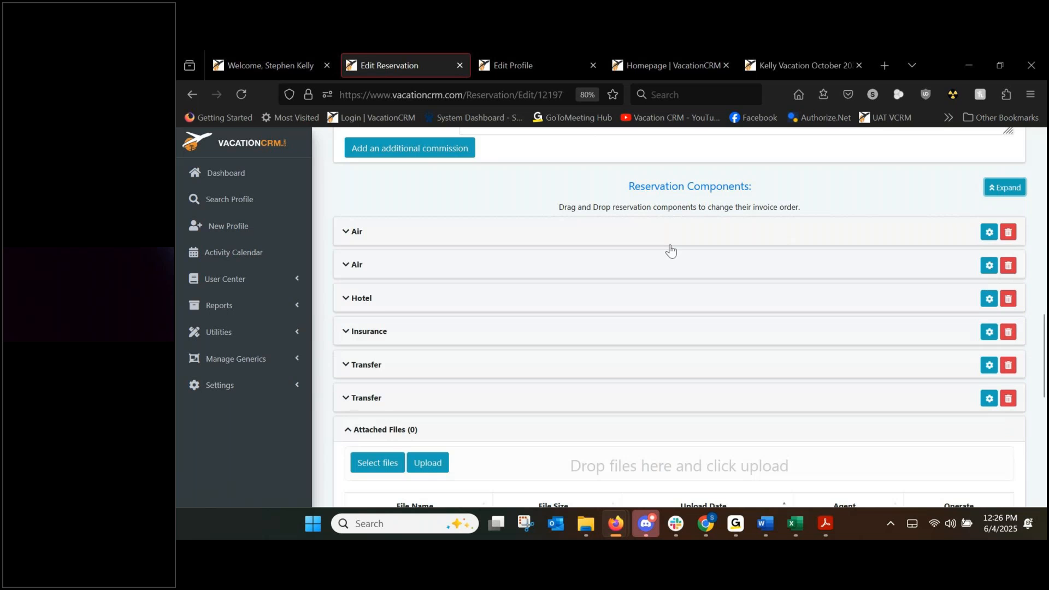
click(380, 372)
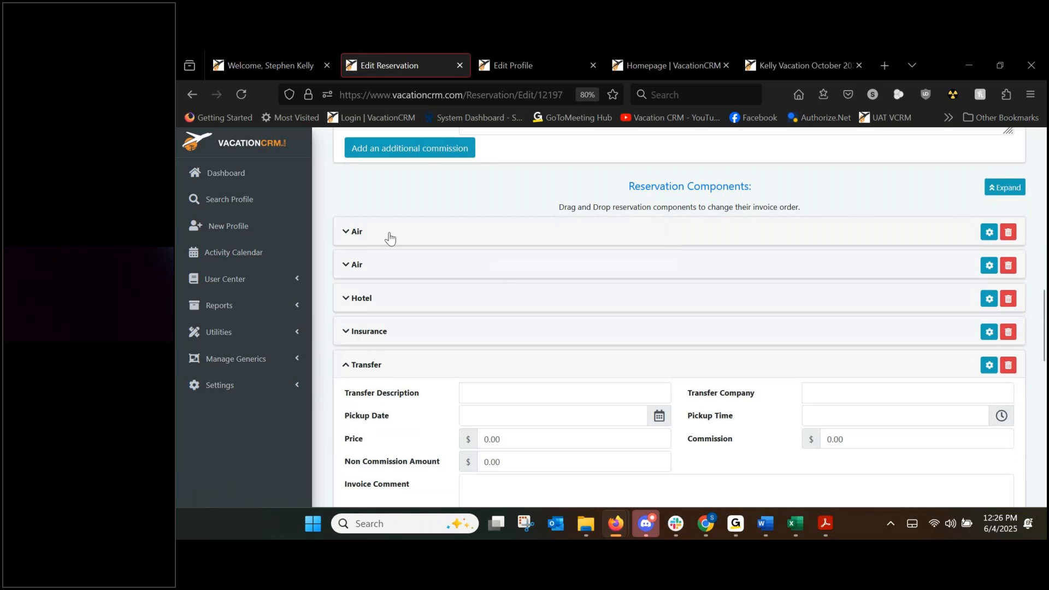
click(383, 365)
drag(382, 365, 379, 251)
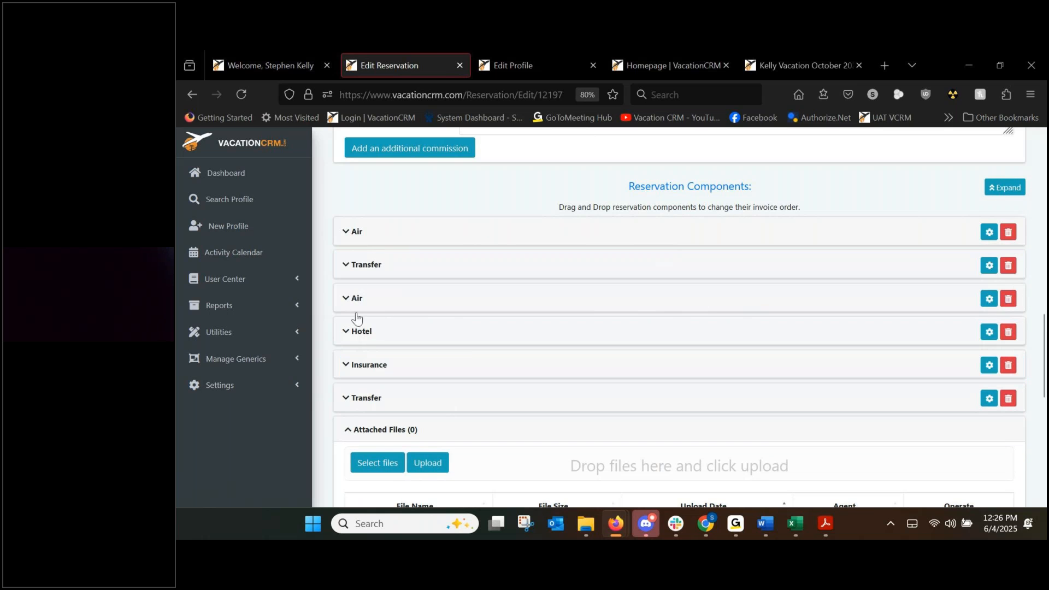
drag(361, 333, 368, 291)
Delete the last Transfer component and expand all components again.
click(1007, 398)
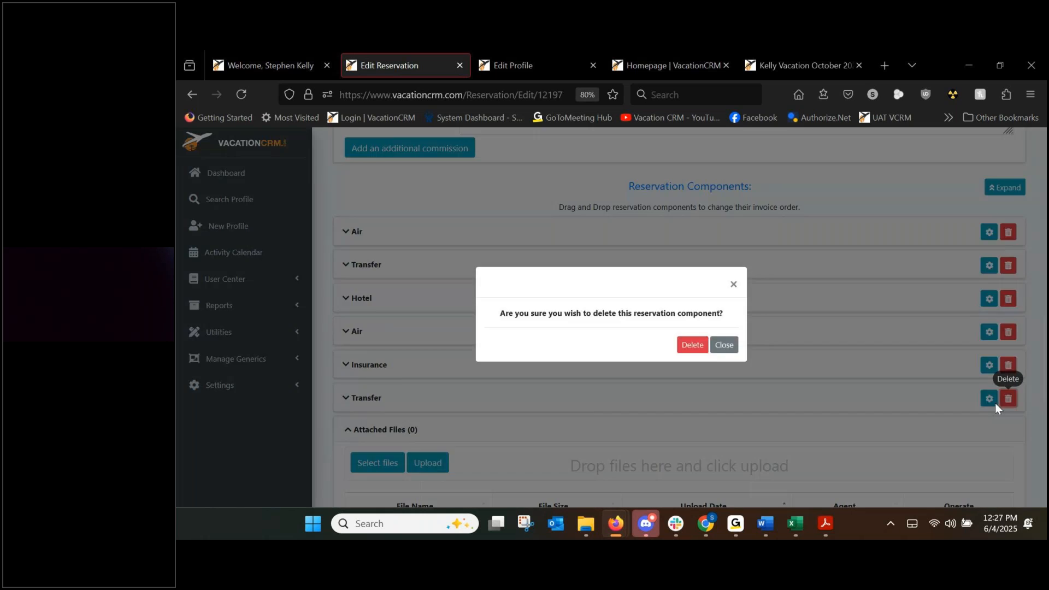
click(690, 349)
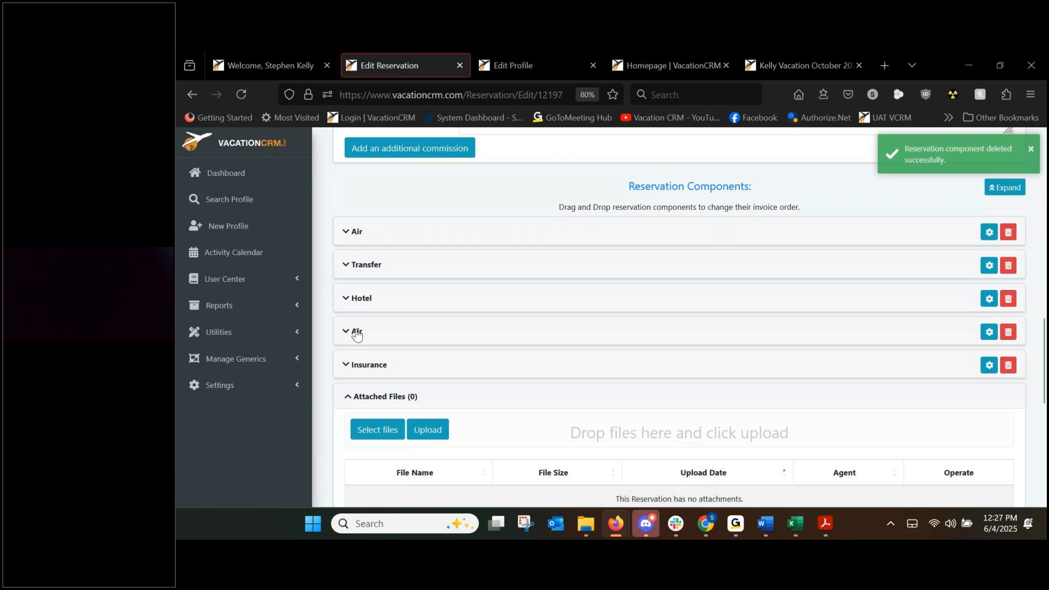
click(1000, 194)
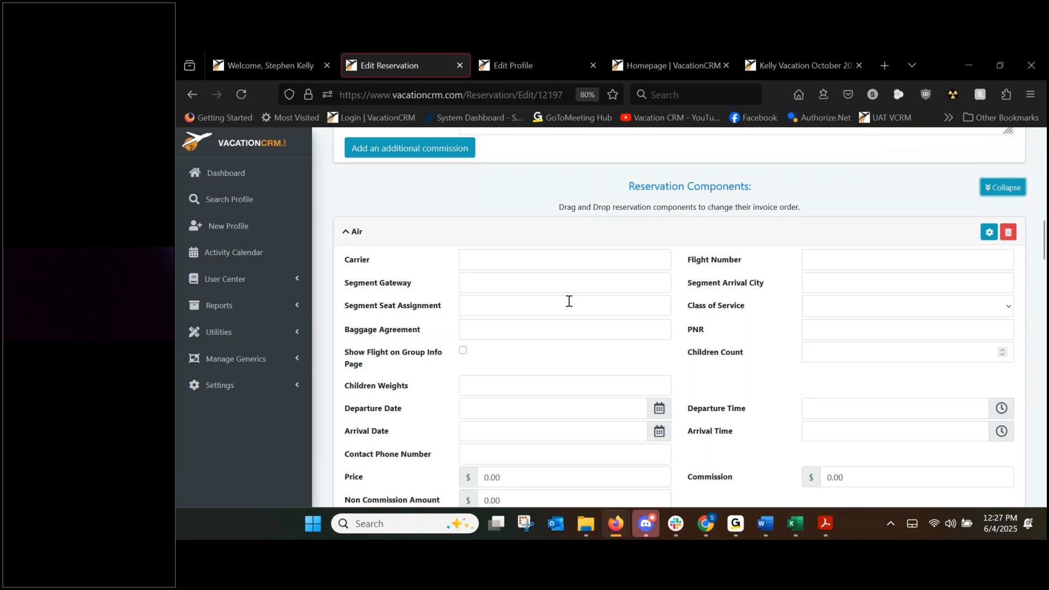
scroll(617, 331, up, 7)
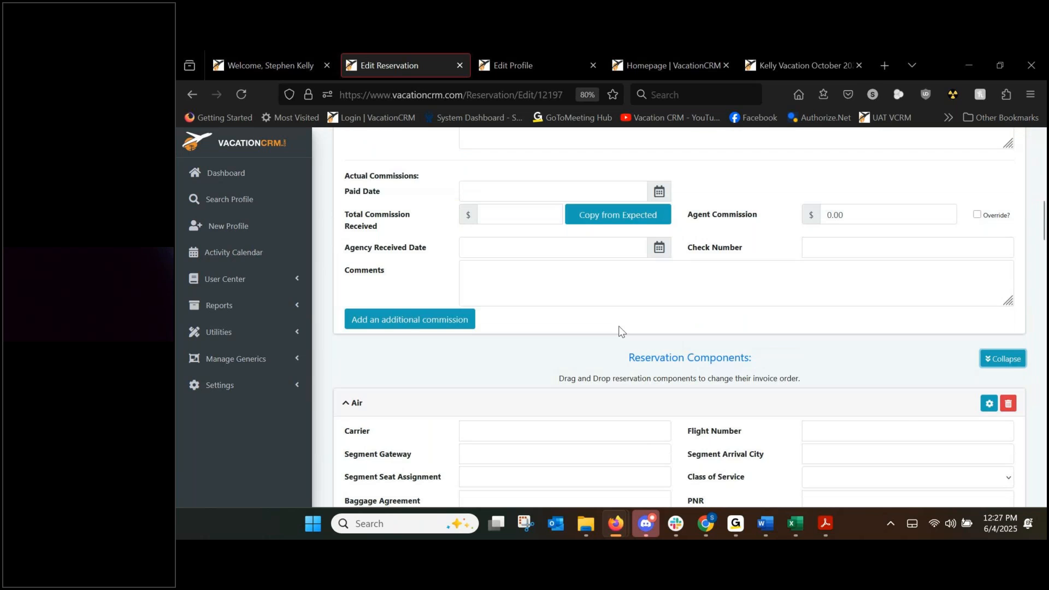
scroll(619, 330, up, 4)
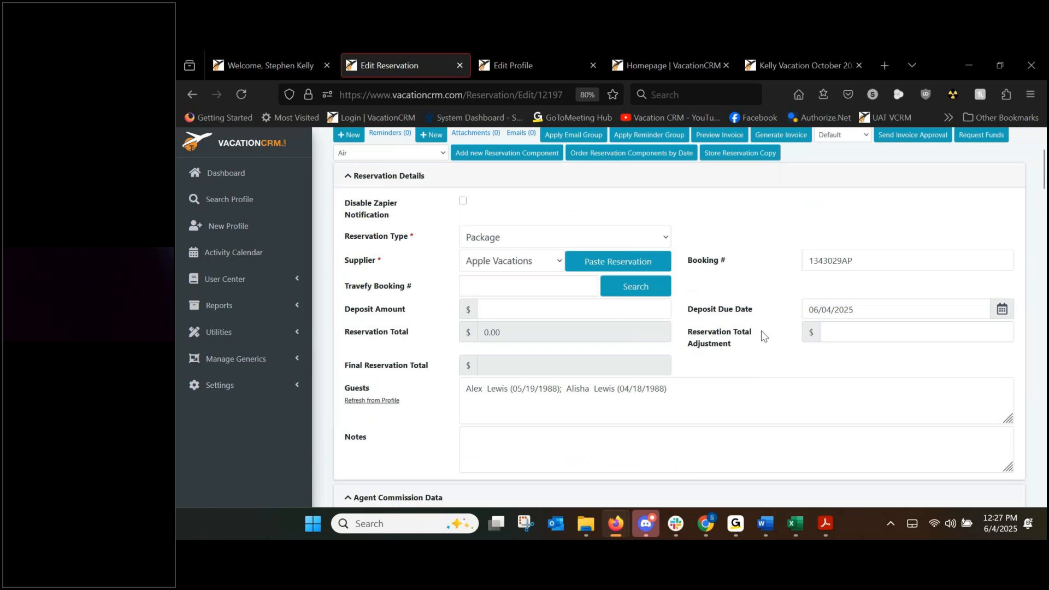
scroll(767, 331, up, 2)
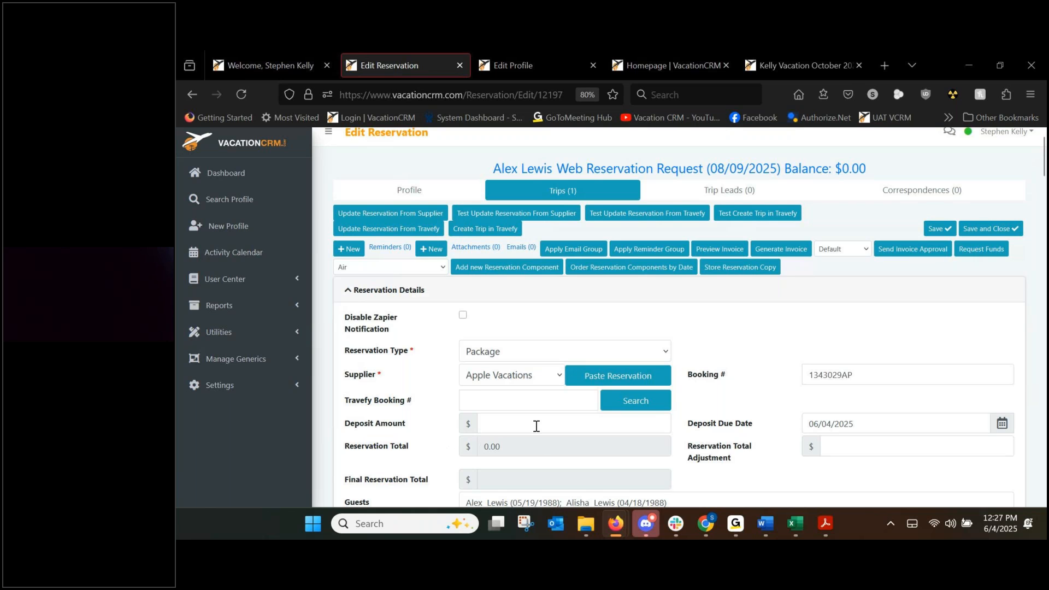
scroll(536, 429, down, 8)
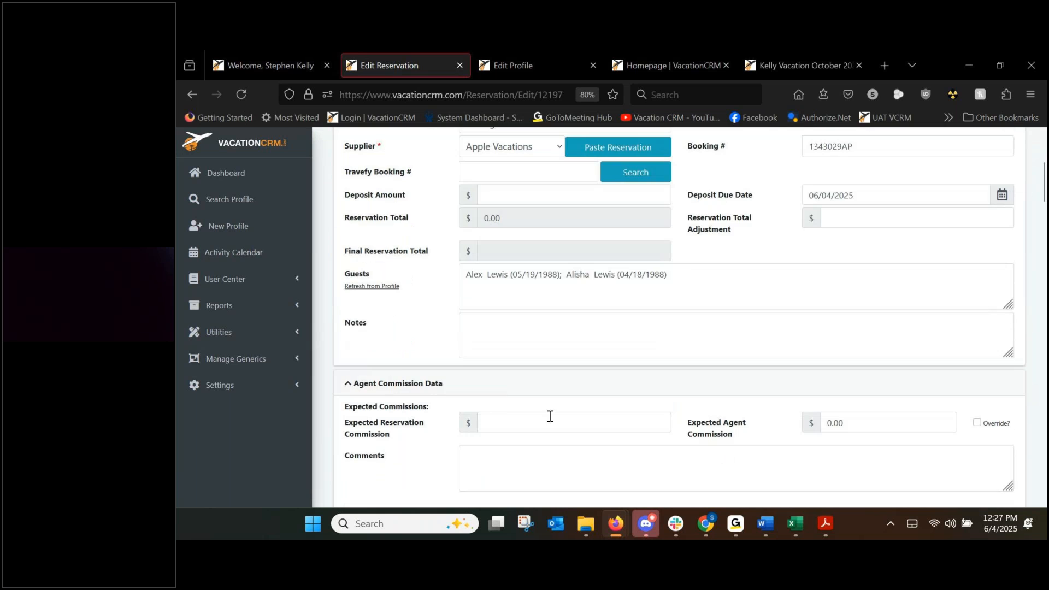
scroll(593, 429, down, 6)
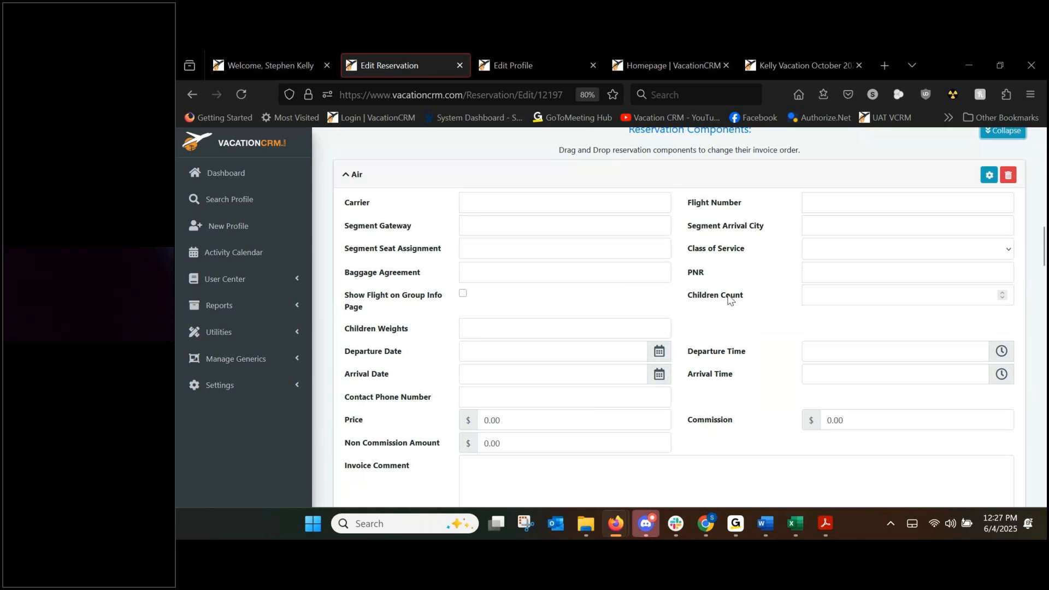
scroll(729, 337, up, 5)
scroll(729, 337, up, 8)
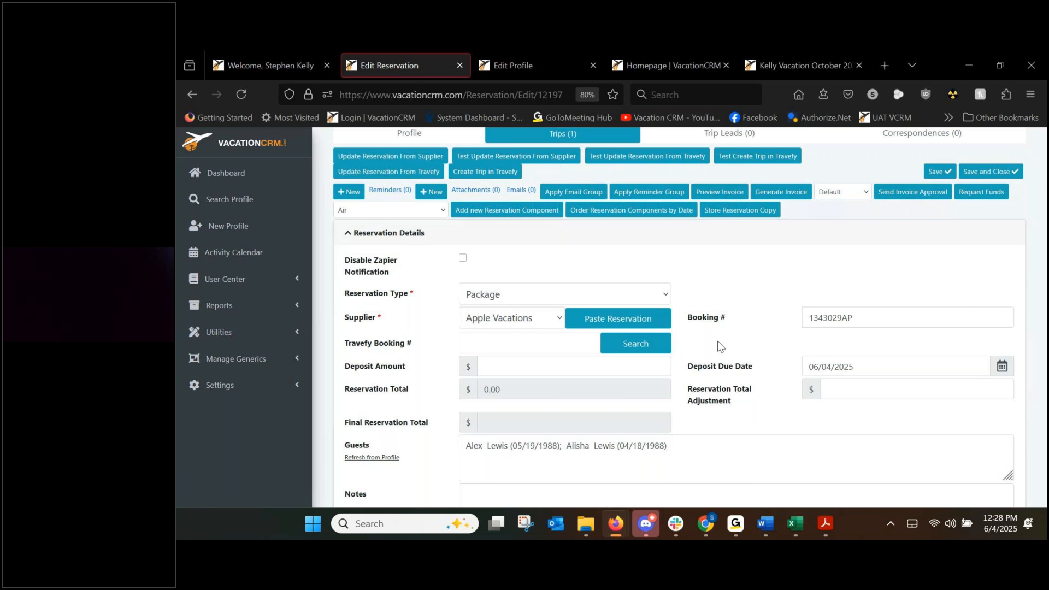
click(611, 319)
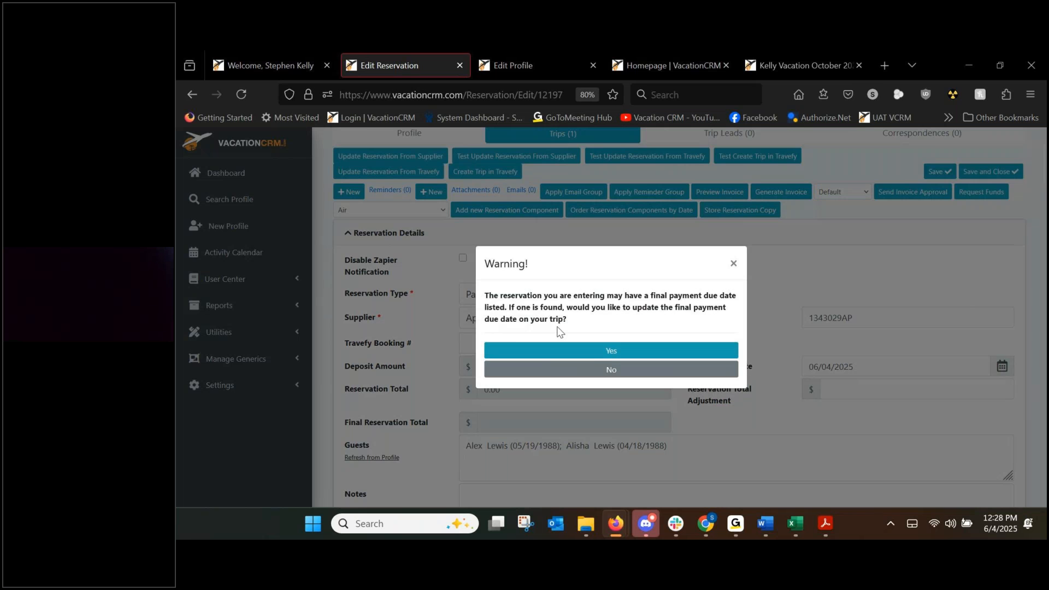
click(612, 370)
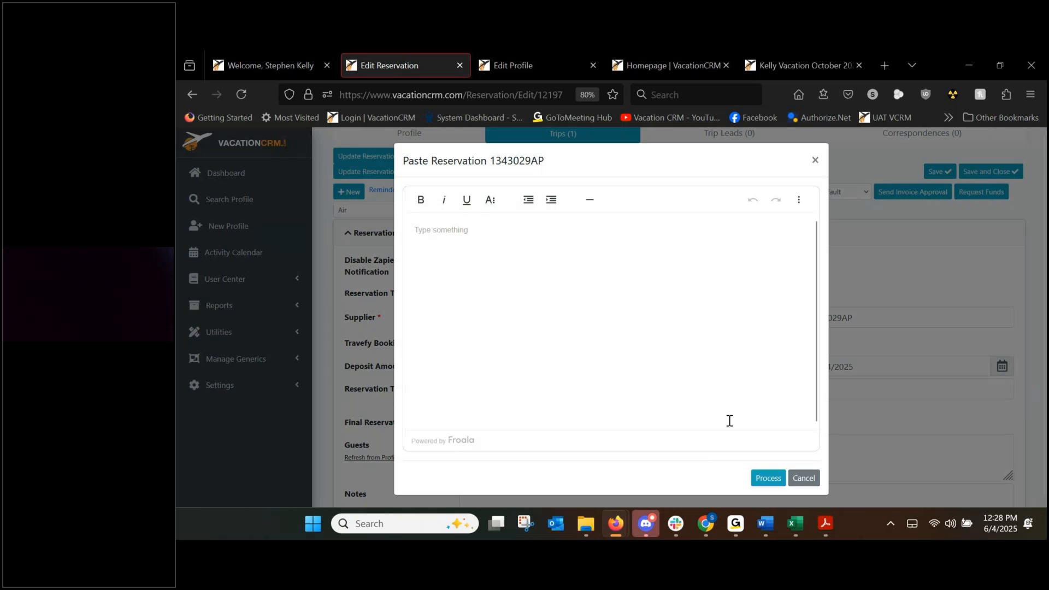
click(812, 483)
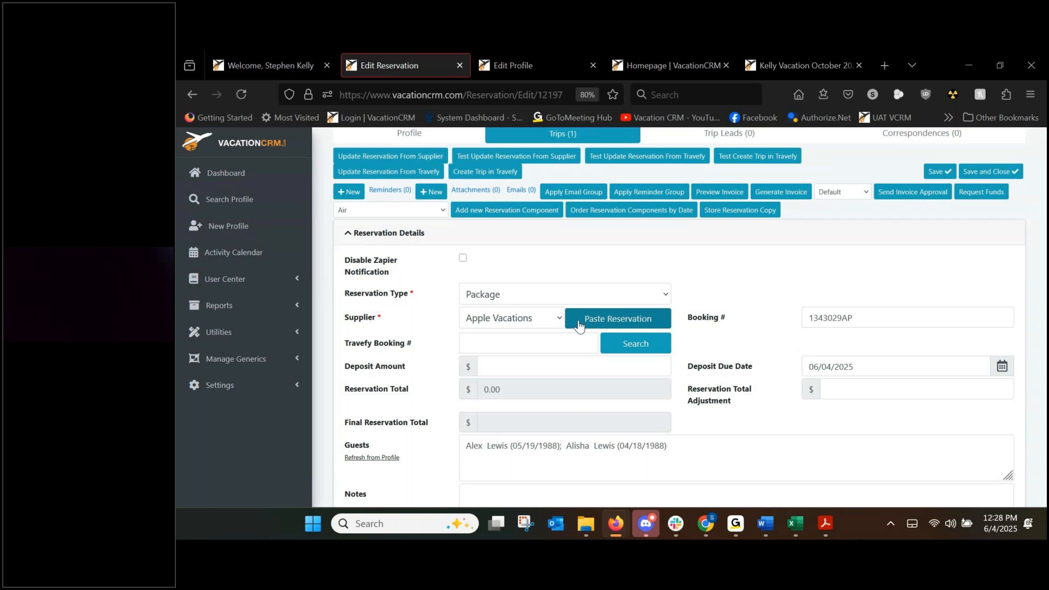
scroll(733, 372, down, 5)
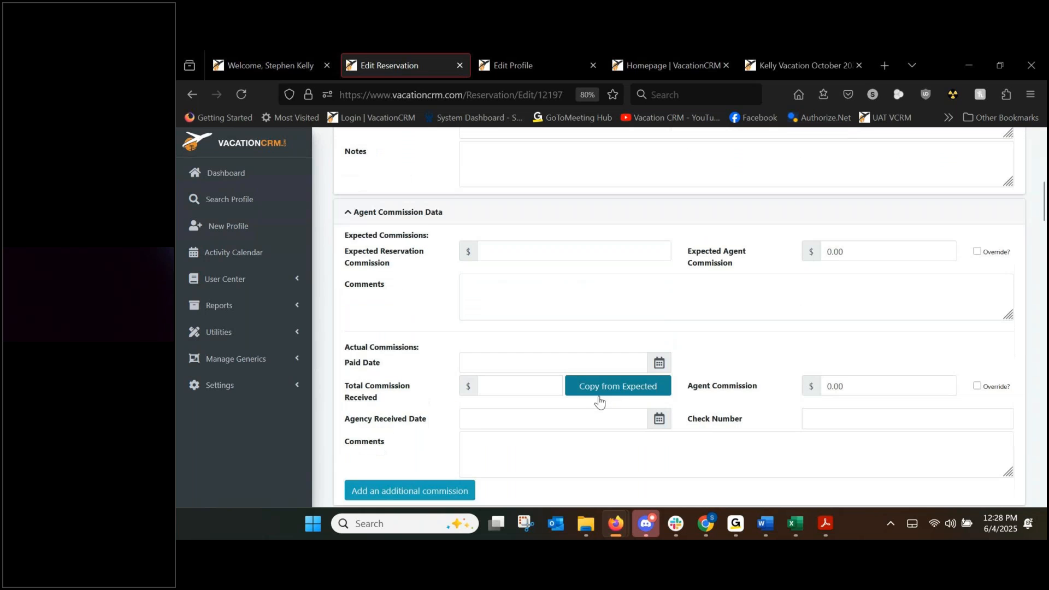
scroll(563, 382, down, 5)
scroll(557, 378, up, 3)
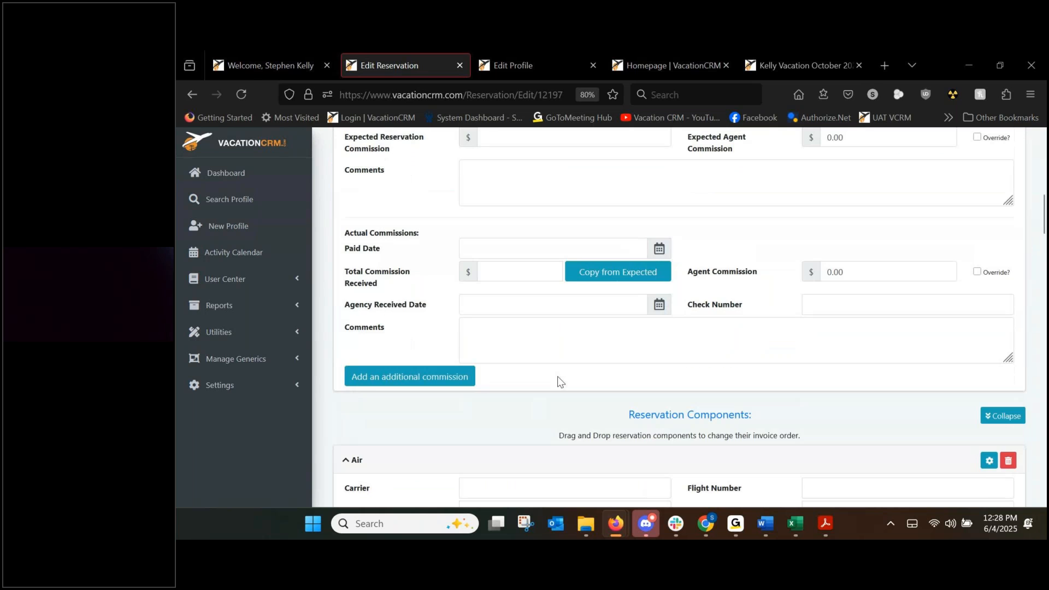
scroll(566, 386, up, 10)
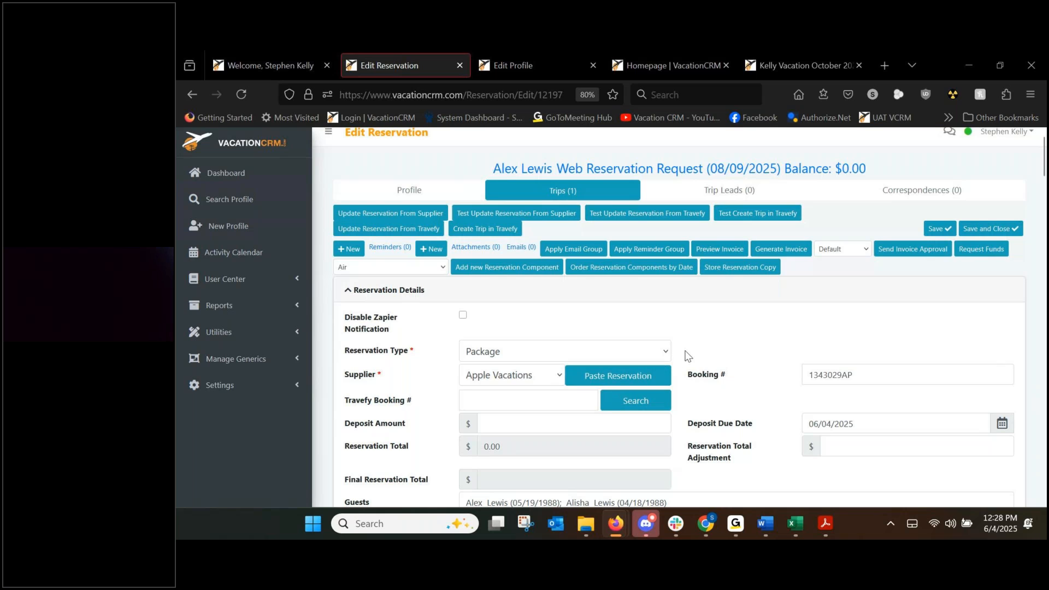
click(534, 376)
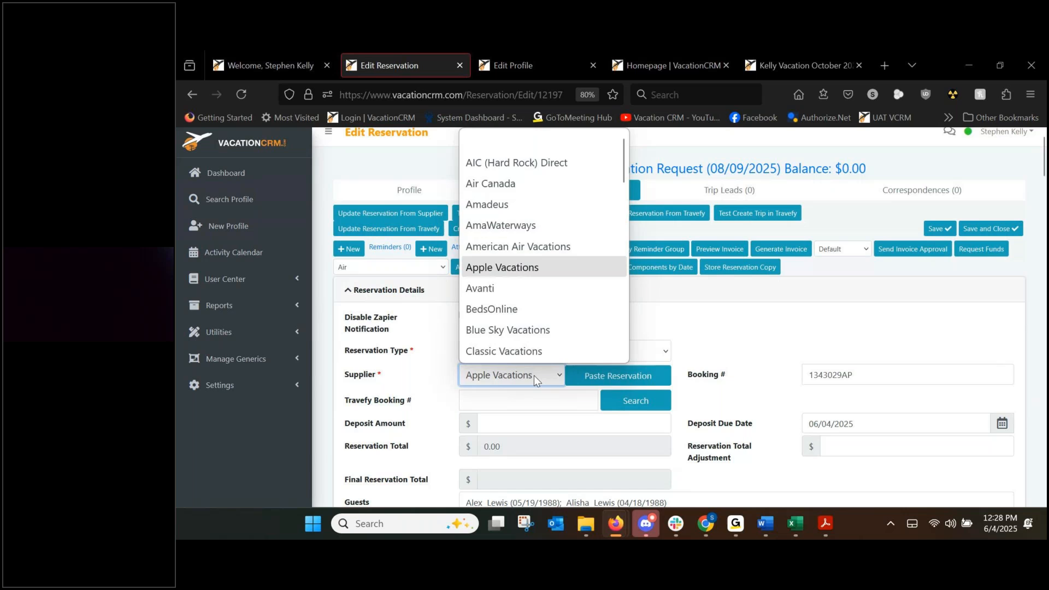
click(533, 375)
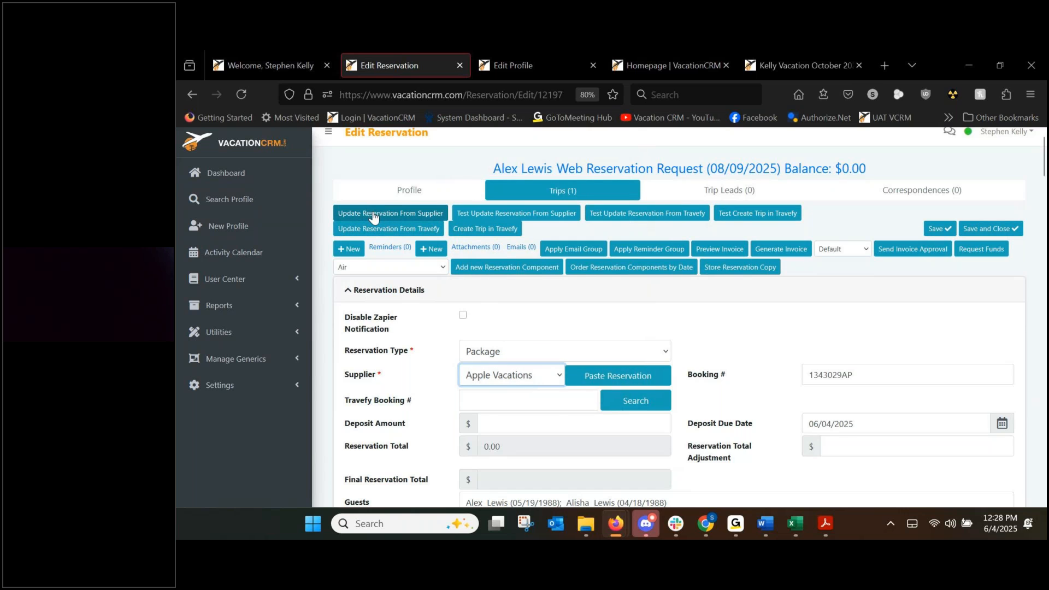
click(493, 377)
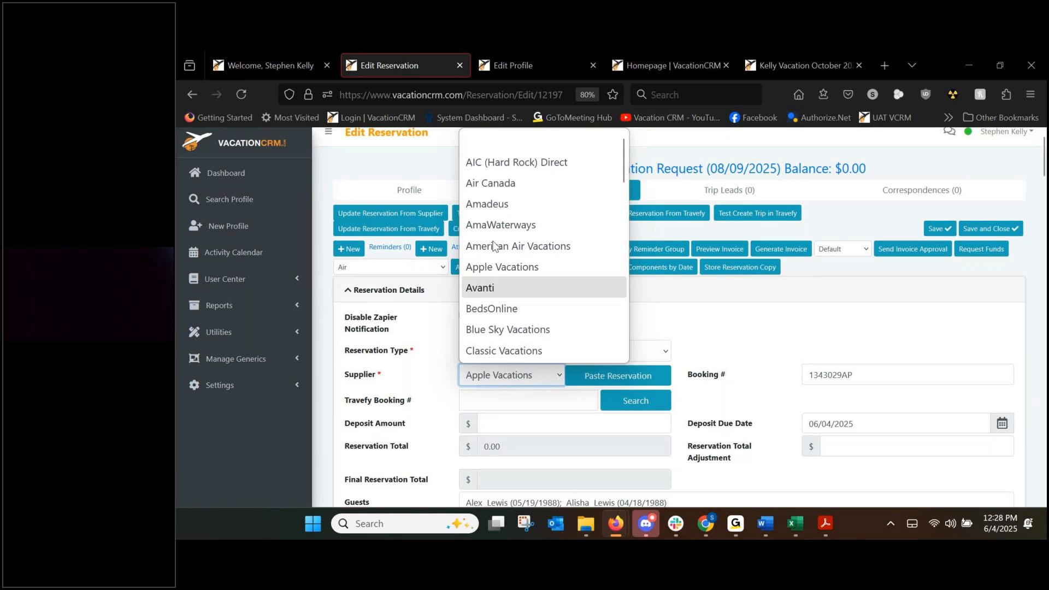
click(492, 183)
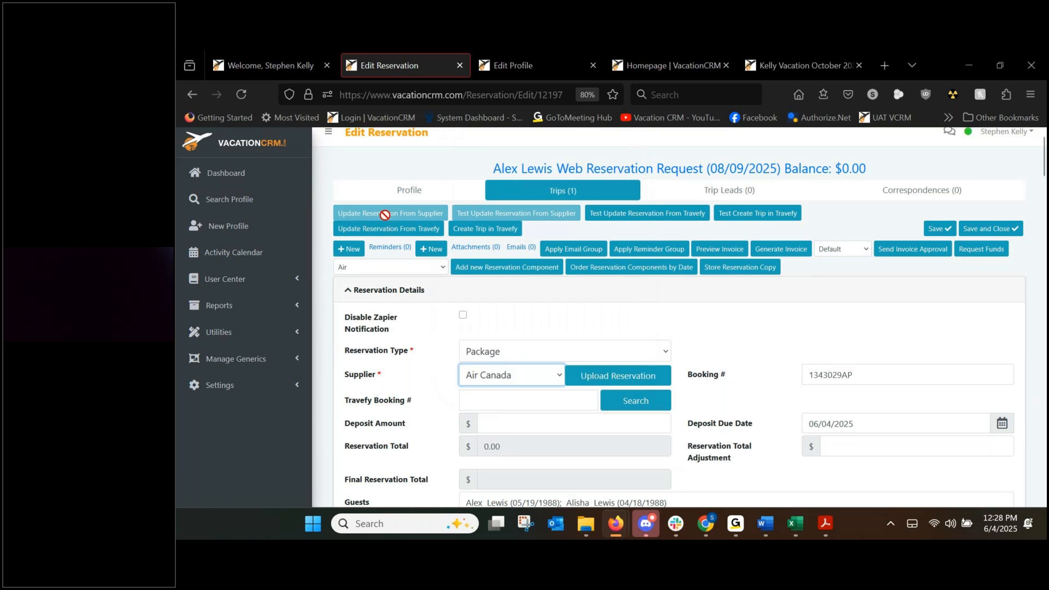
click(483, 375)
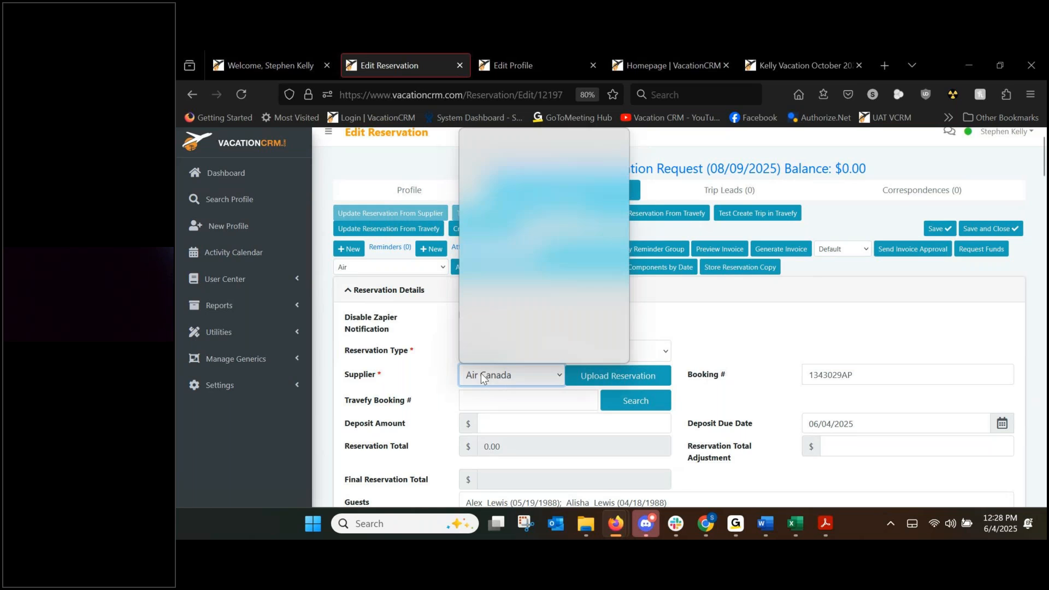
click(483, 267)
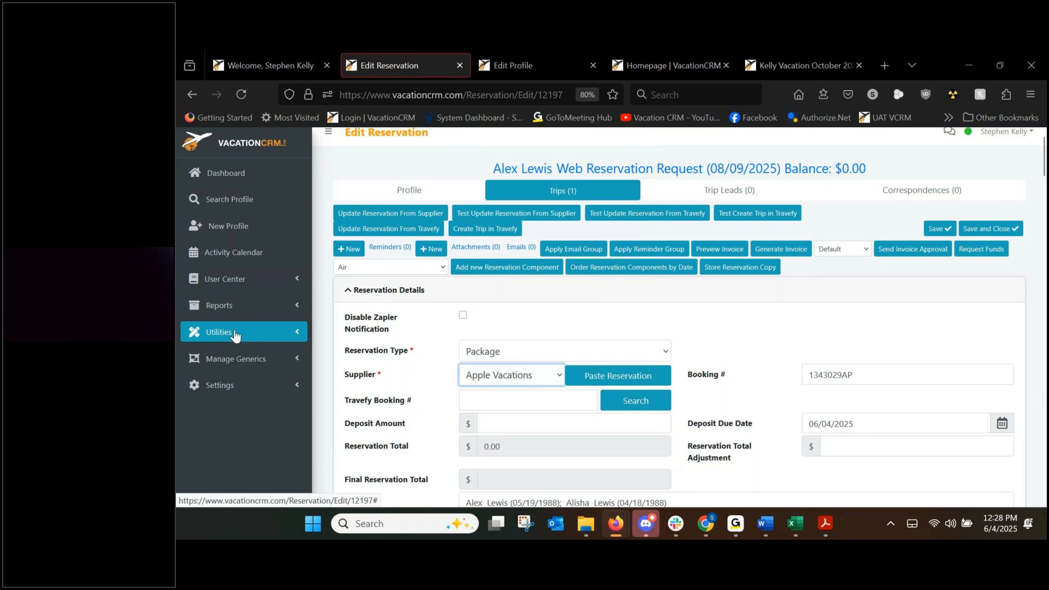
Open the User Center News Feed in a new tab.
click(234, 277)
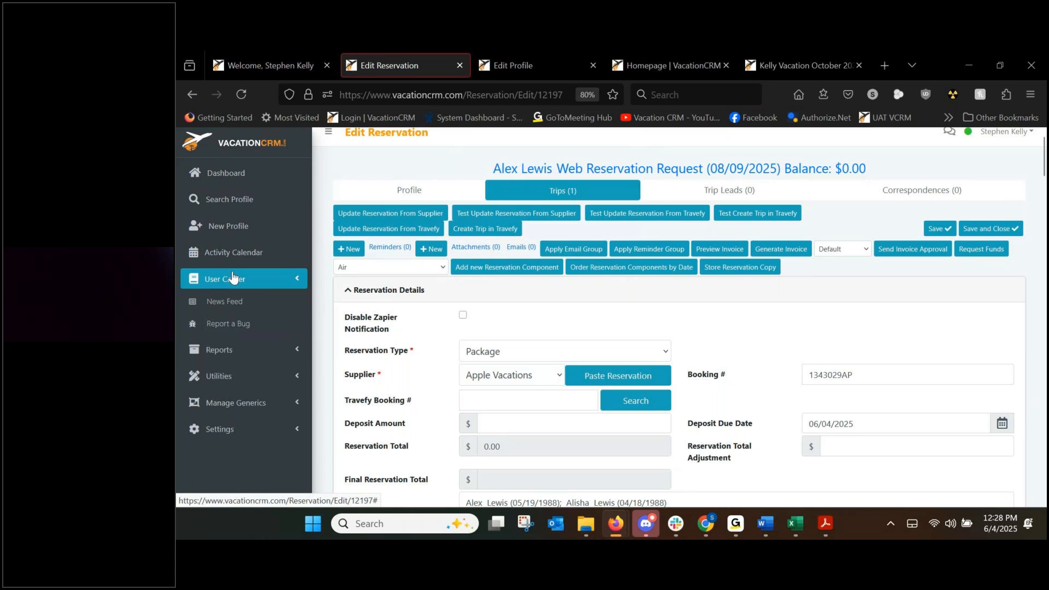
middle_click(235, 310)
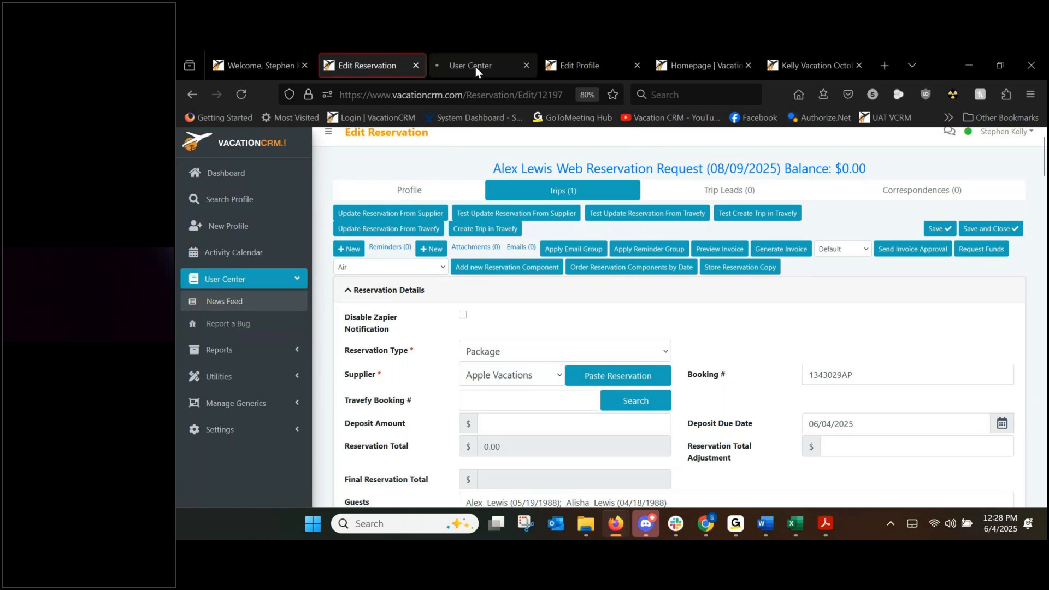
click(476, 67)
scroll(443, 371, down, 5)
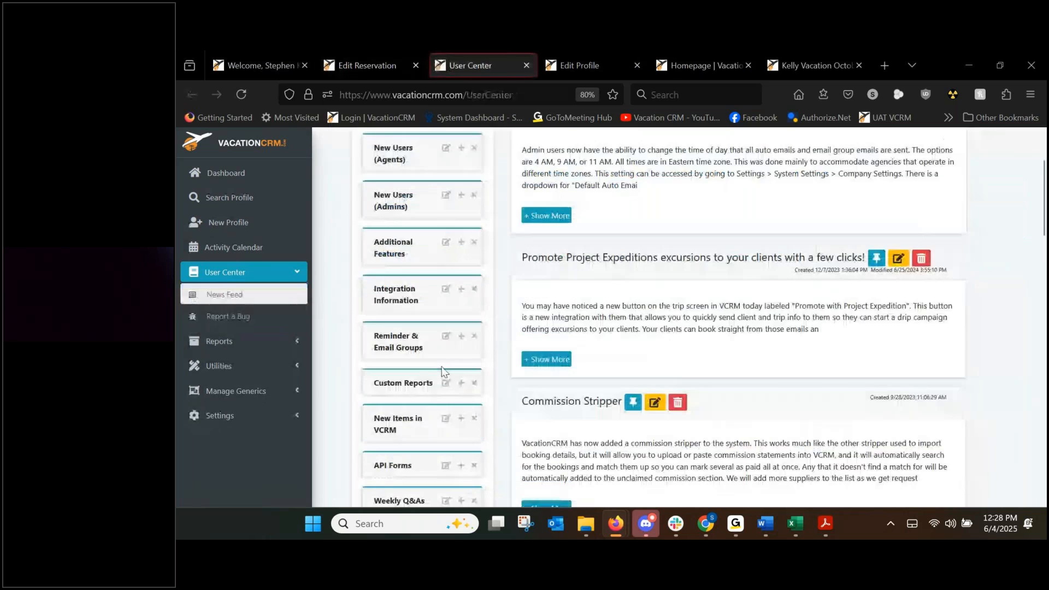
scroll(443, 372, down, 1)
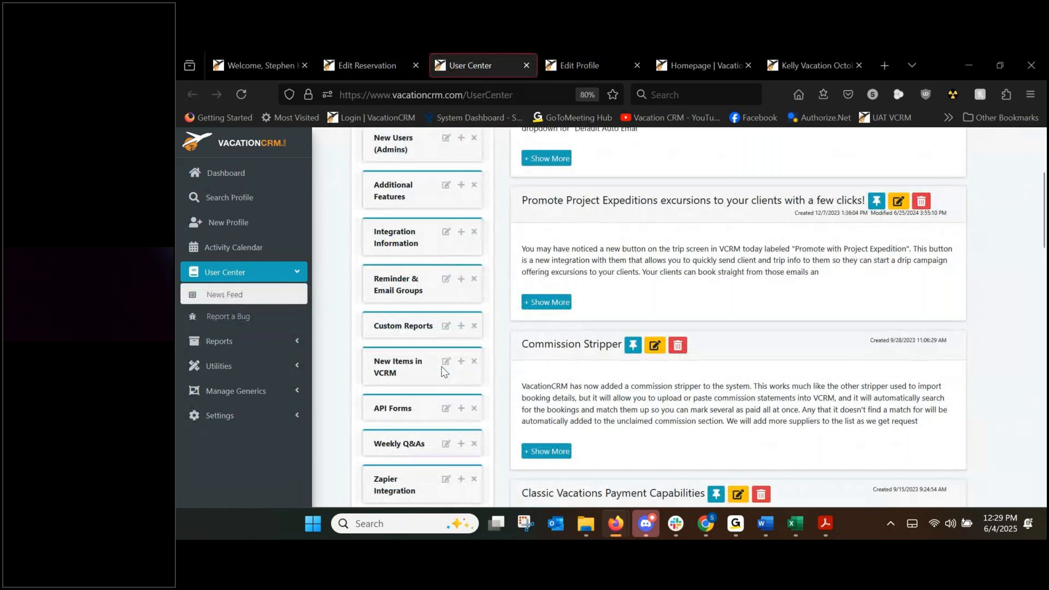
Open the VCRM Integrated Suppliers December 2024 document from Integration Information.
click(460, 232)
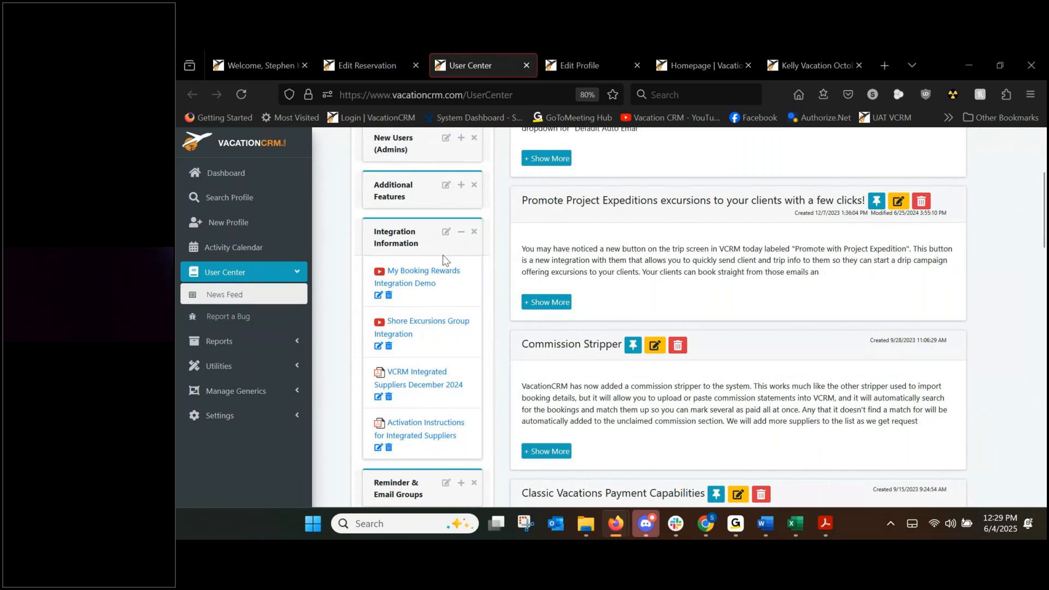
middle_click(416, 385)
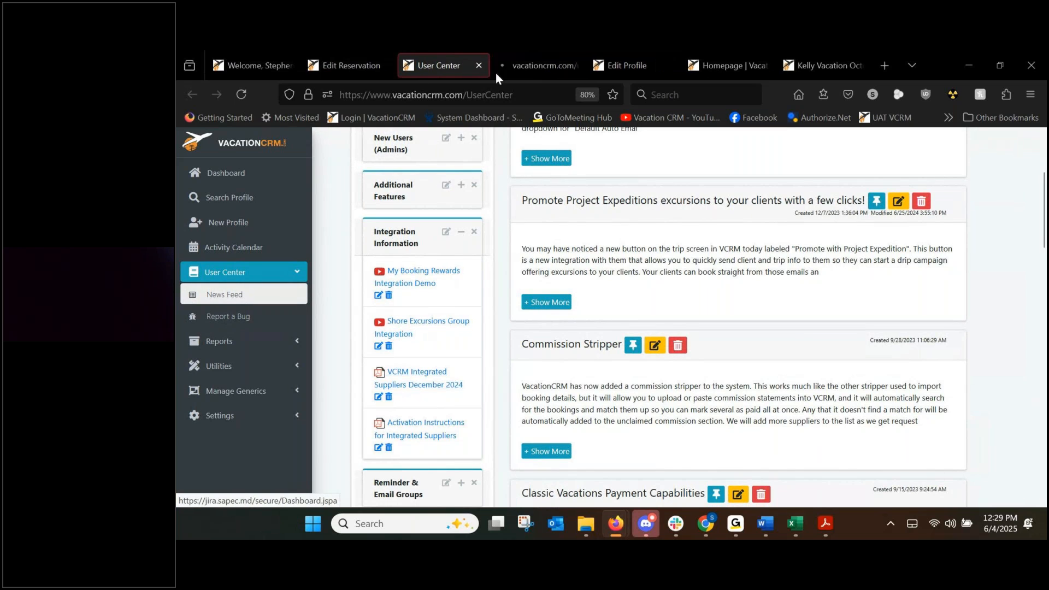
click(527, 66)
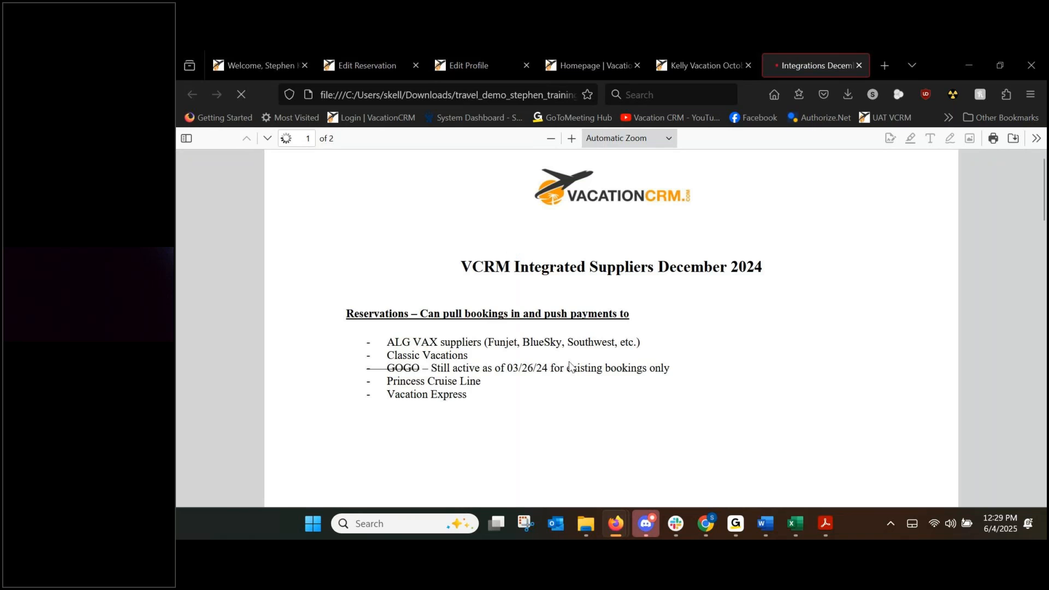
Review the integrated suppliers PDF, close it, and return to the Edit Reservation tab.
scroll(385, 262, down, 3)
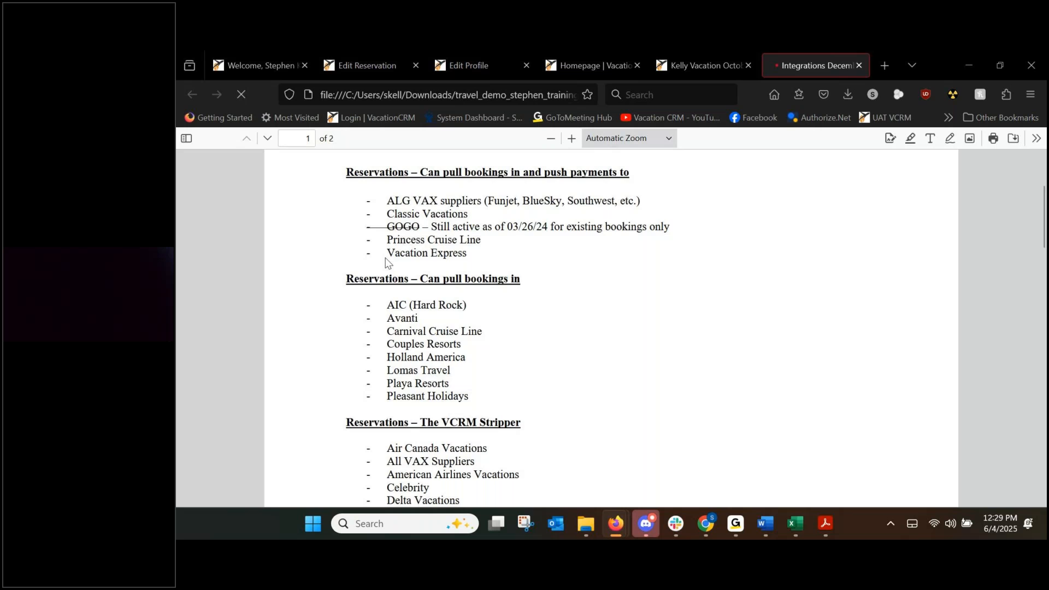
scroll(385, 262, down, 7)
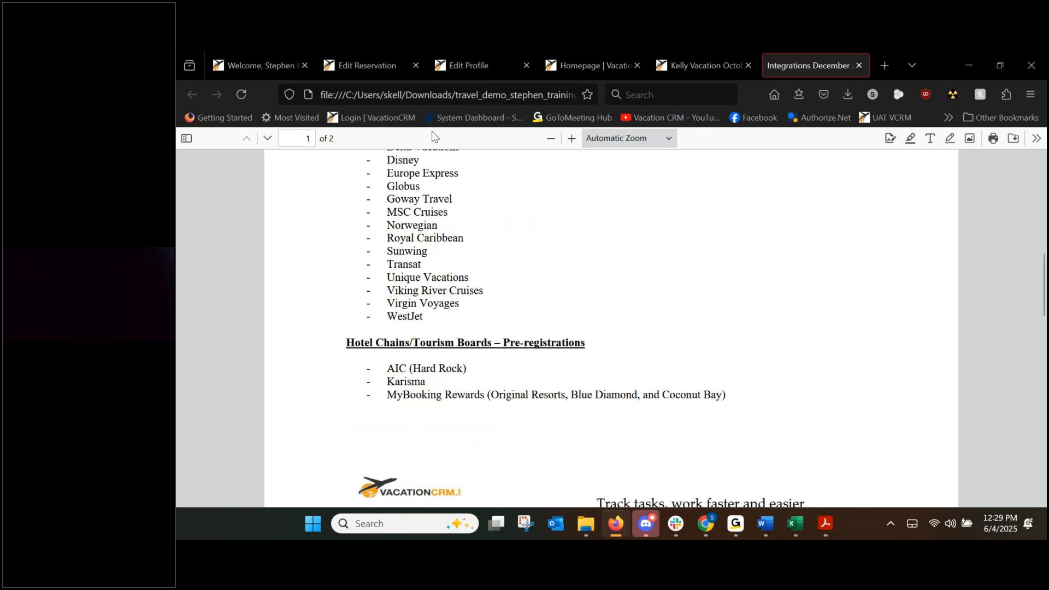
click(859, 65)
click(382, 60)
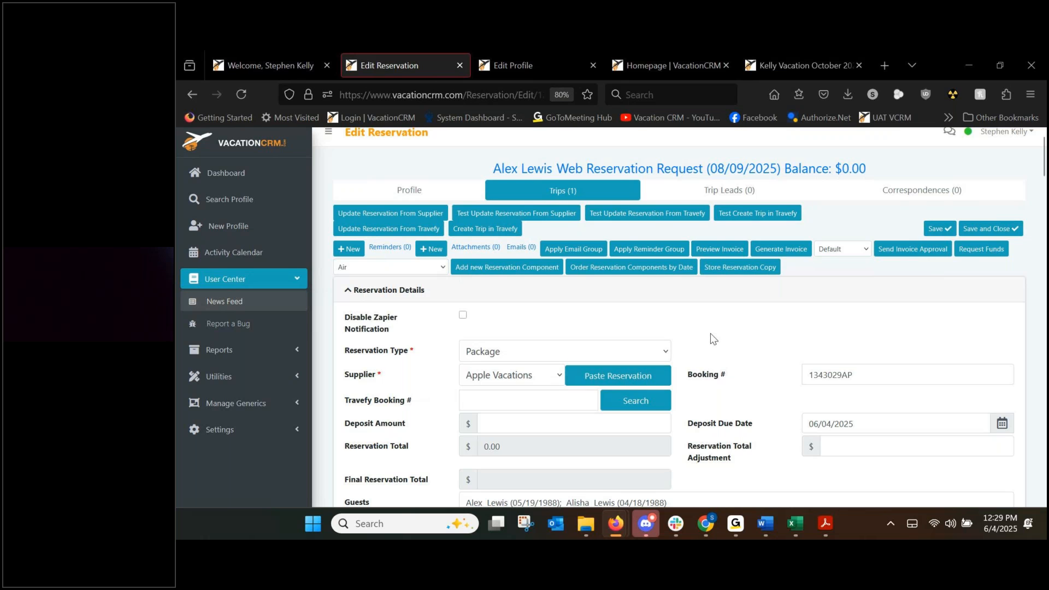
Enter a 500.00 deposit amount, leaving the deposit due date unchanged.
scroll(710, 333, down, 1)
click(496, 366)
text(500.00)
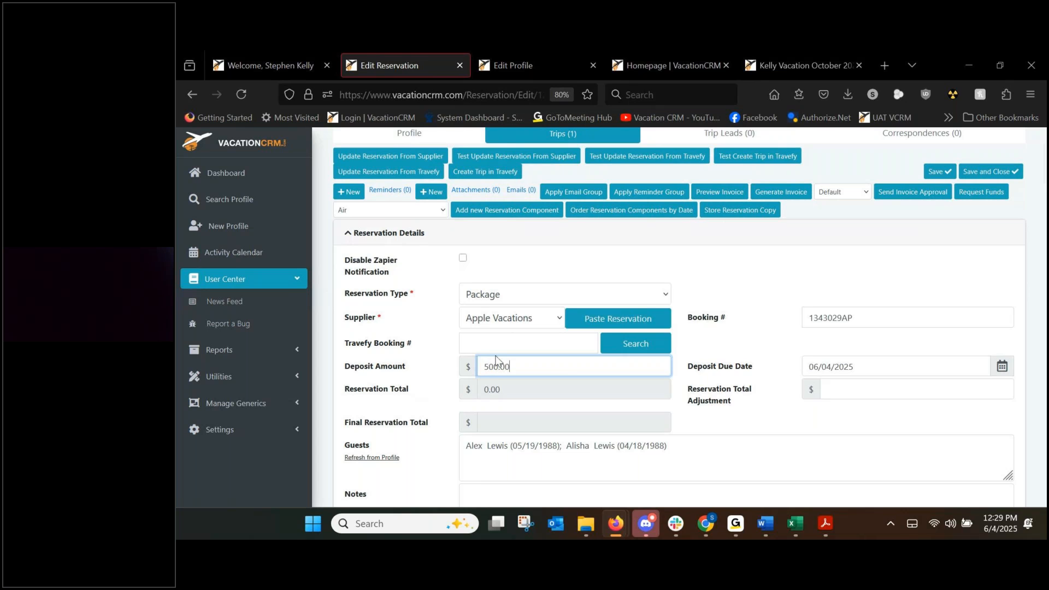
click(447, 371)
click(526, 366)
click(808, 366)
click(761, 374)
click(665, 367)
key(ctrl+a)
Set the expected reservation commission to 500.00.
scroll(429, 375, up, 2)
scroll(430, 375, down, 10)
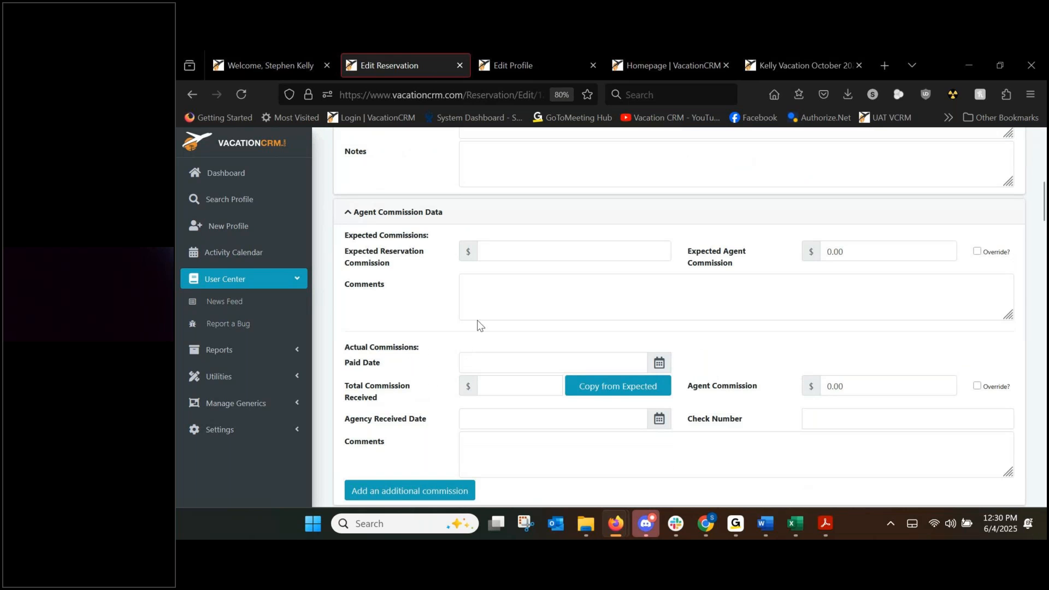
click(522, 249)
text(500)
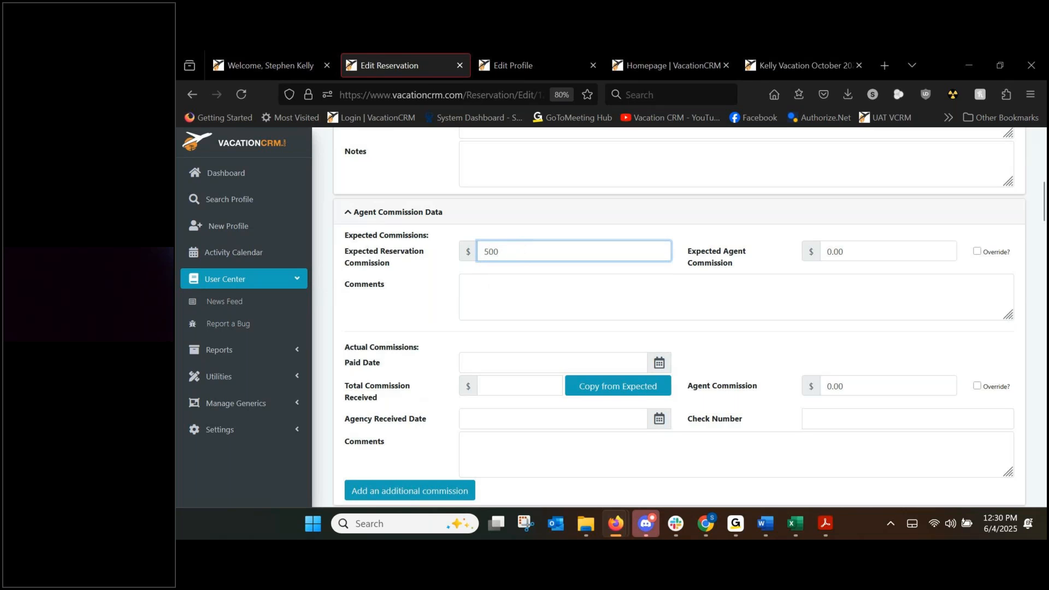
click(423, 270)
scroll(429, 274, down, 6)
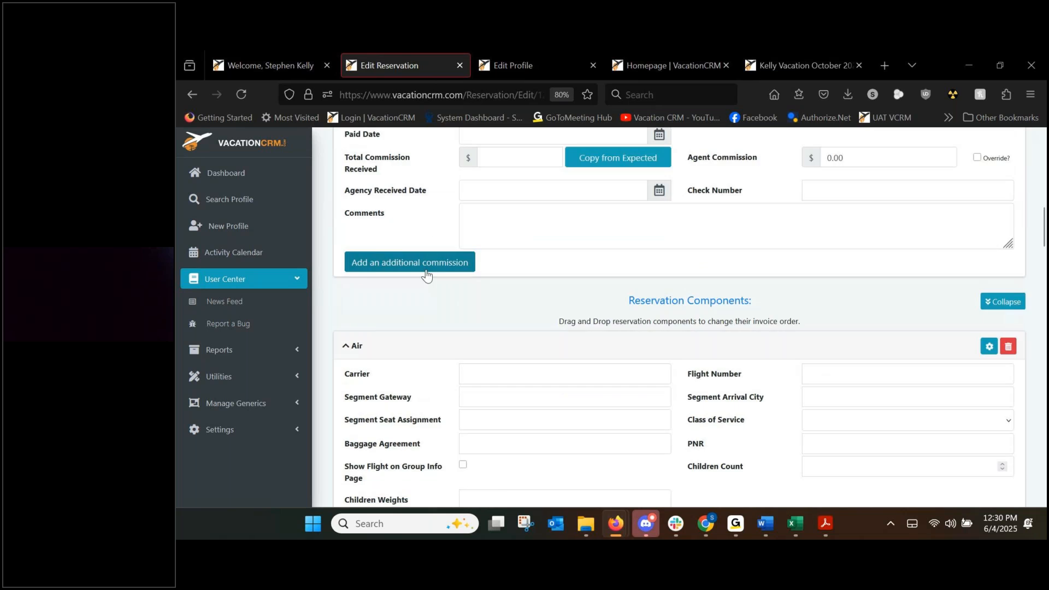
Enter carrier DL, flight 340, from gateway ATL to arrival city MBJ.
click(483, 262)
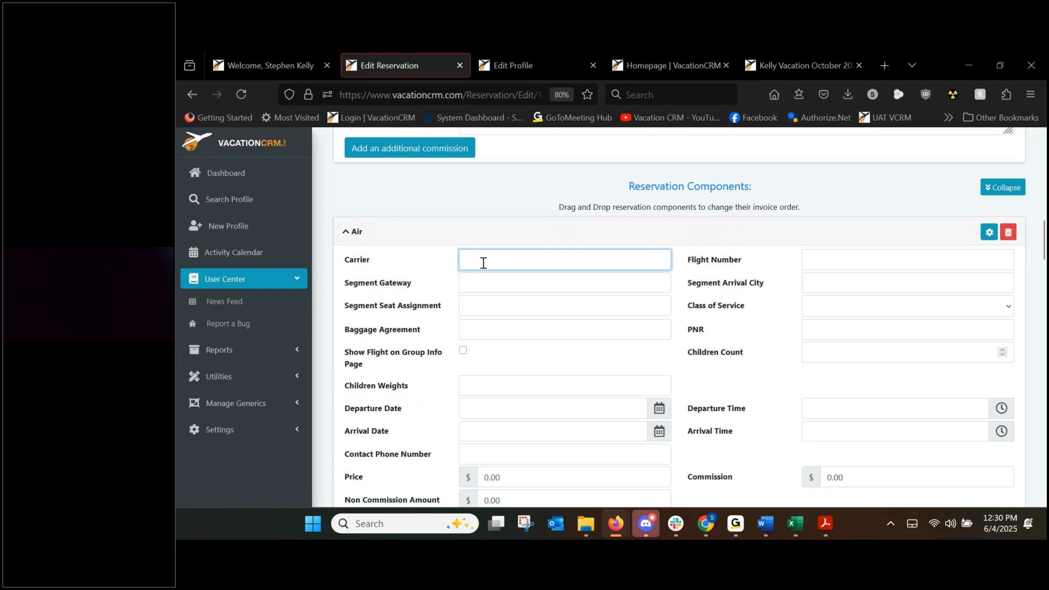
text(DL)
key(Tab)
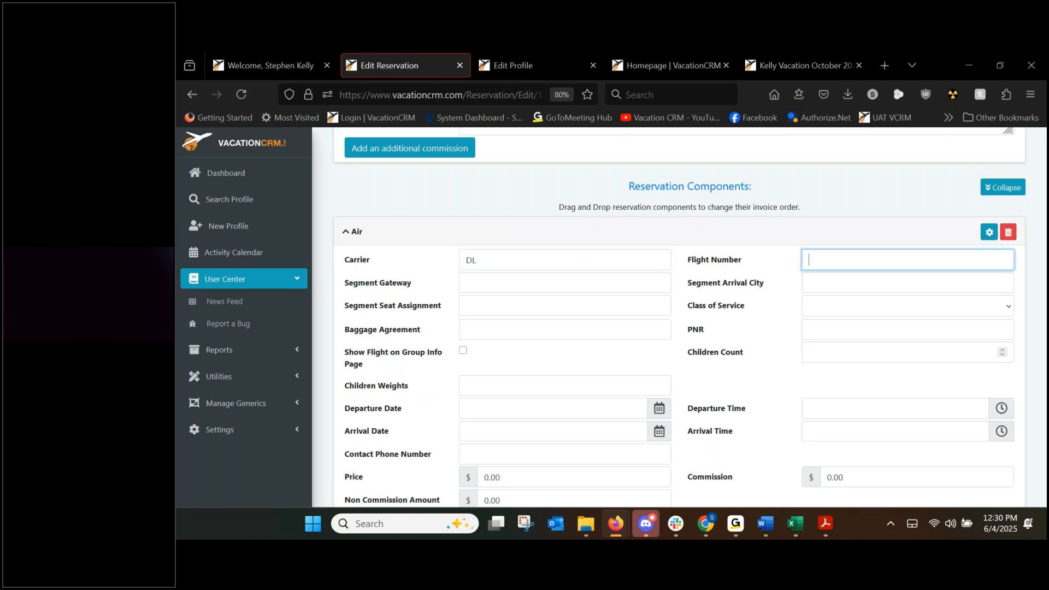
text(340)
key(Tab)
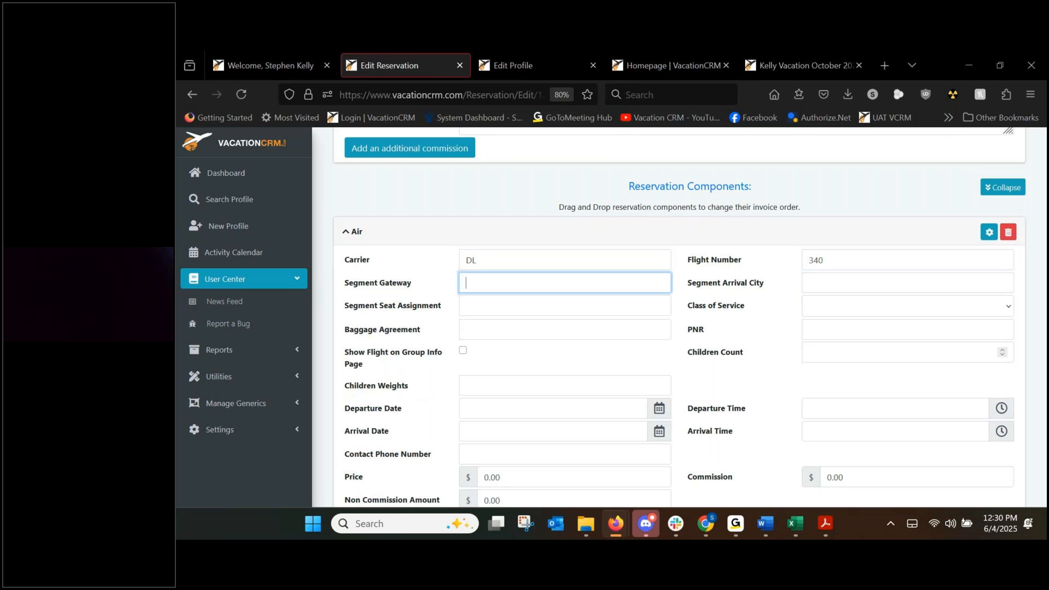
text(ATL)
key(Tab)
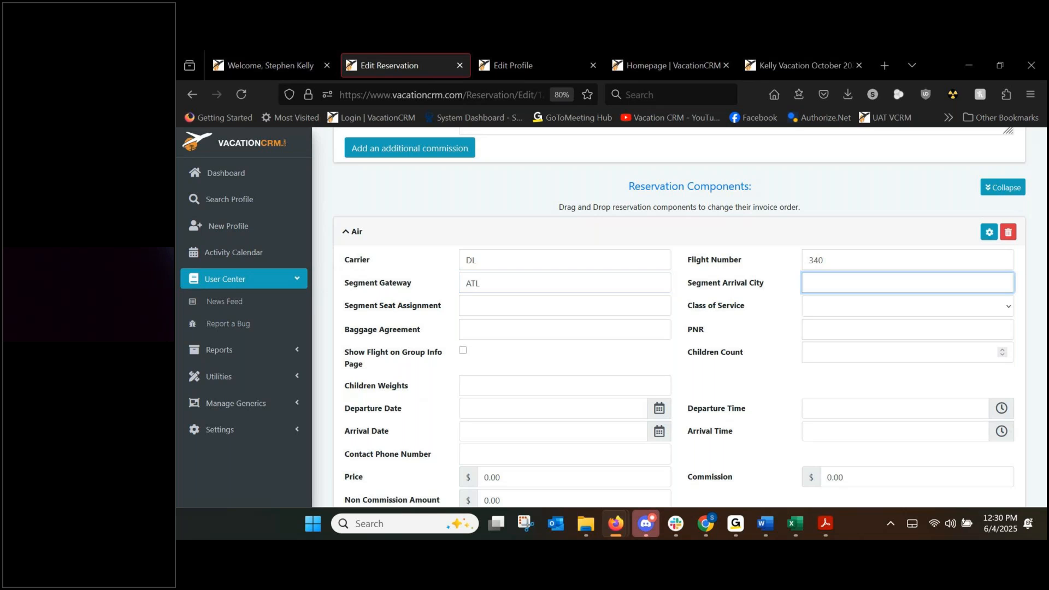
text(MBJ)
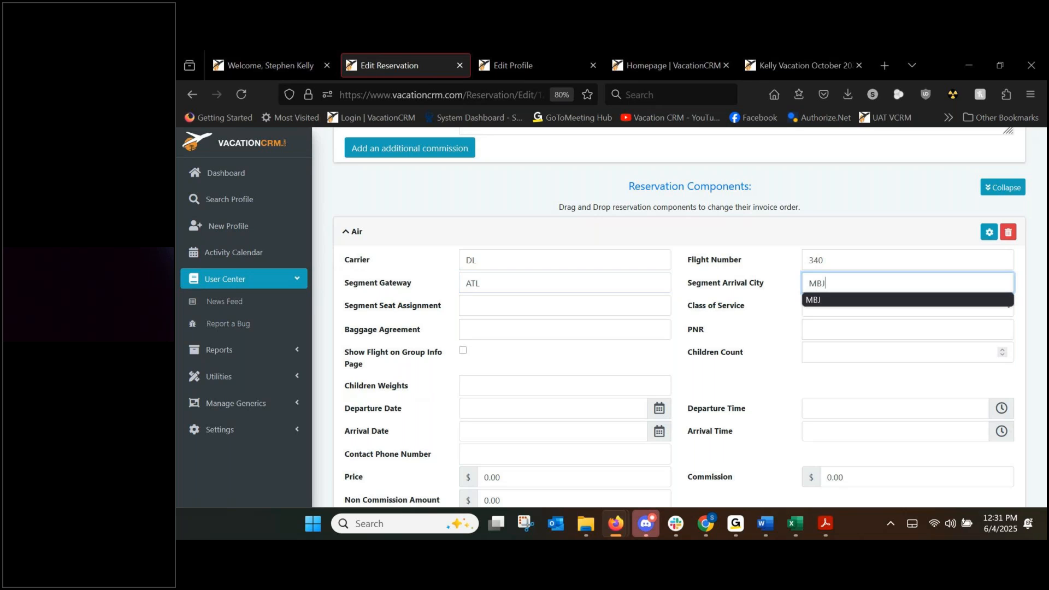
key(Tab)
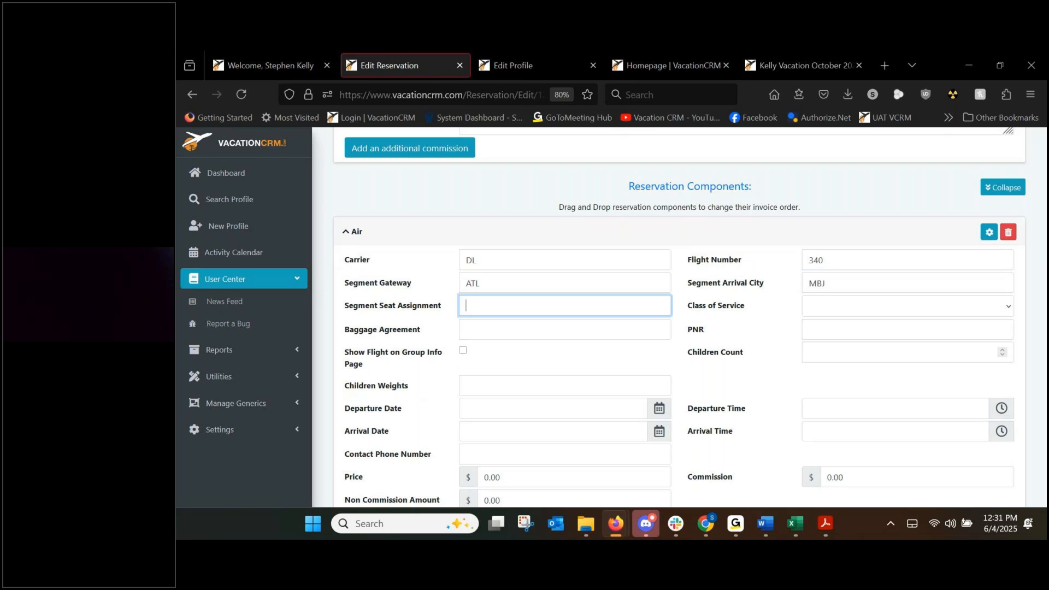
Set the flight date to August 9, 2025, departing 10:00 AM and arriving 12:30 PM.
click(476, 414)
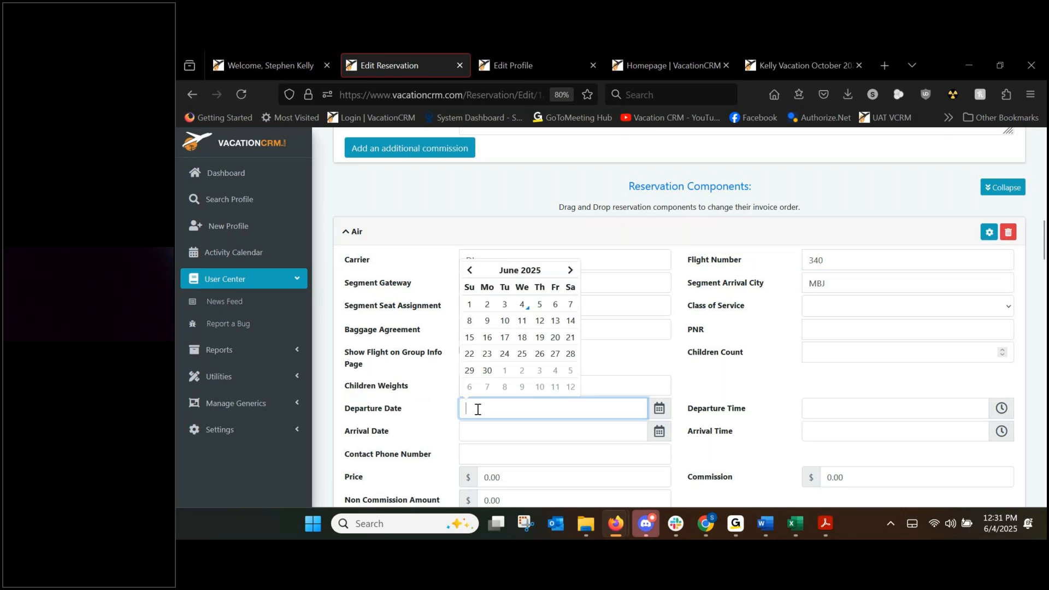
scroll(674, 281, up, 20)
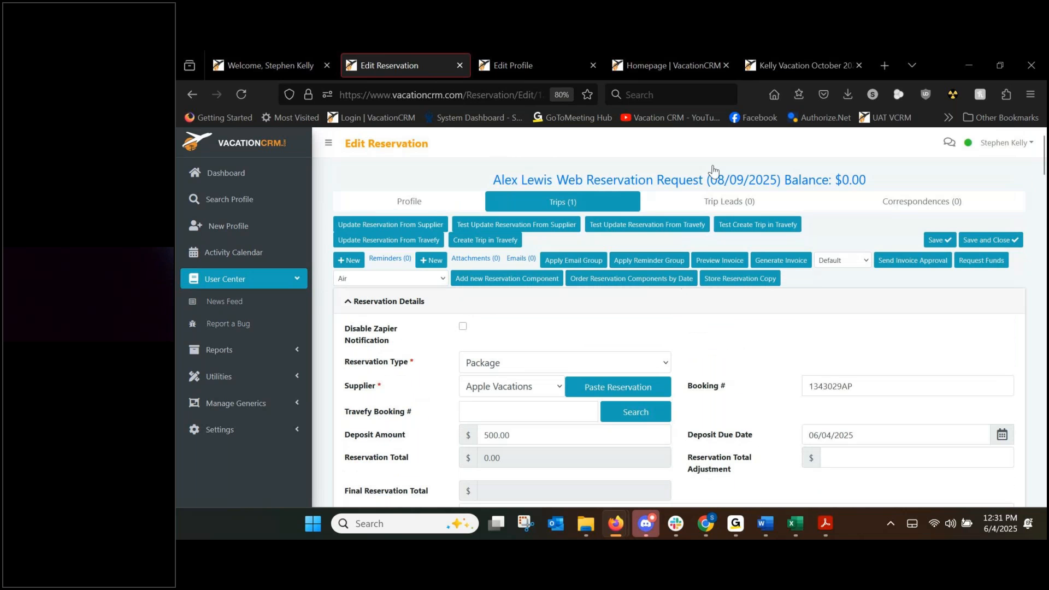
scroll(538, 328, down, 20)
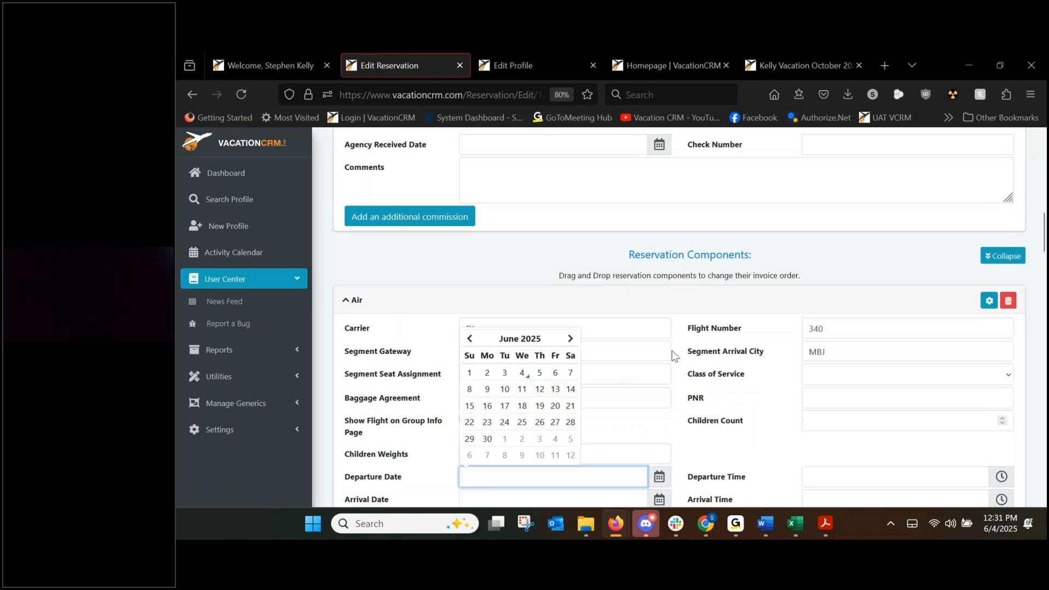
click(570, 282)
click(570, 282)
click(569, 282)
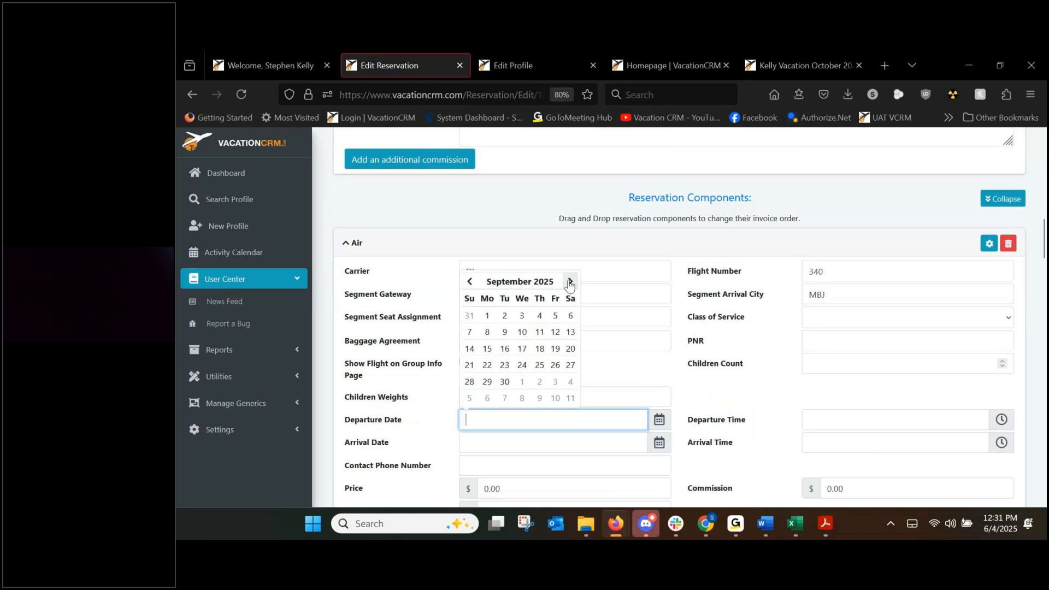
click(469, 282)
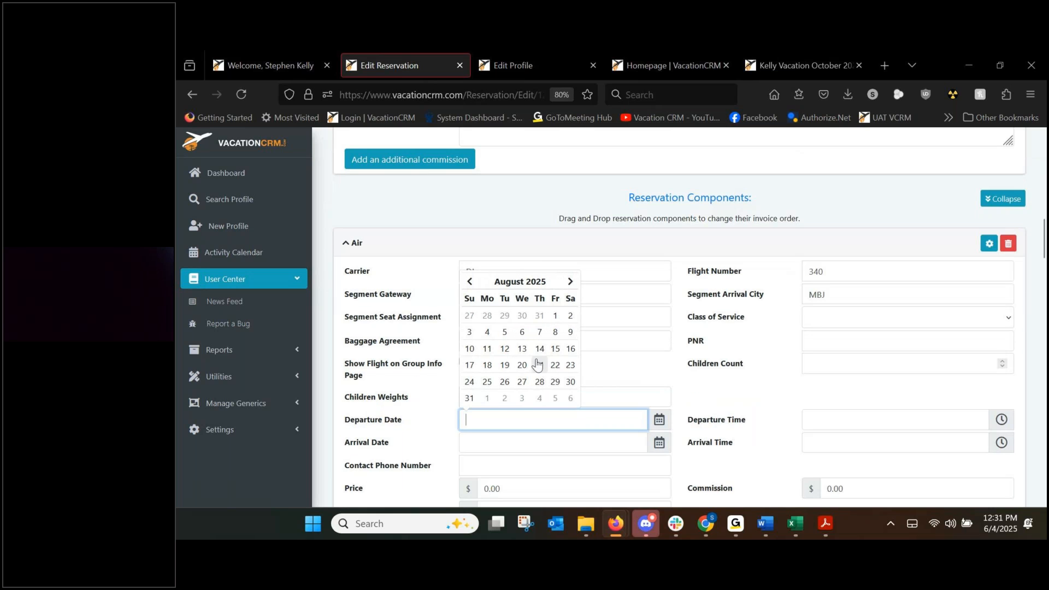
click(570, 331)
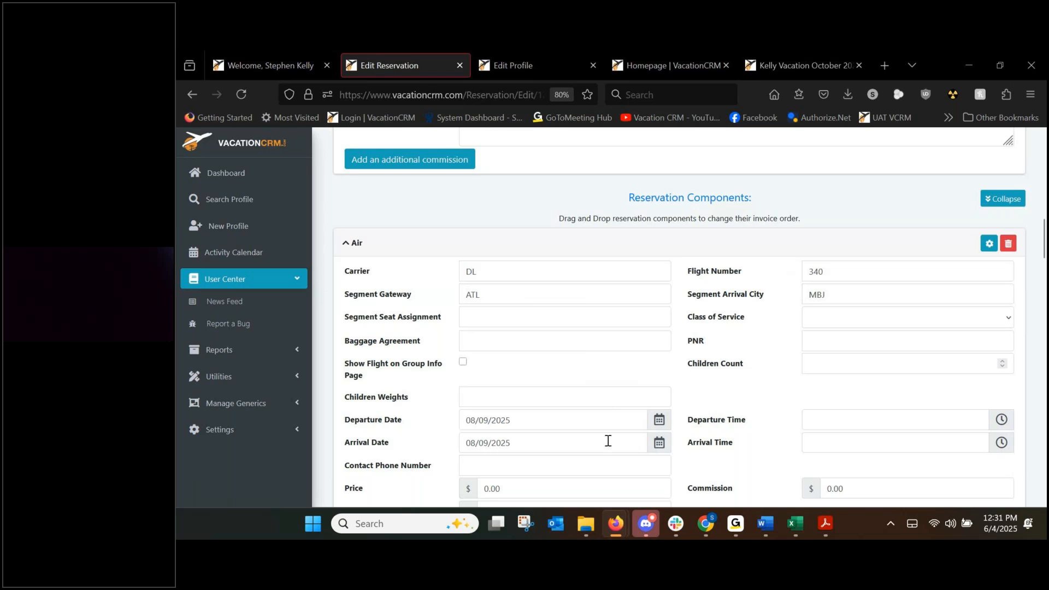
click(820, 418)
text(10:00 AM)
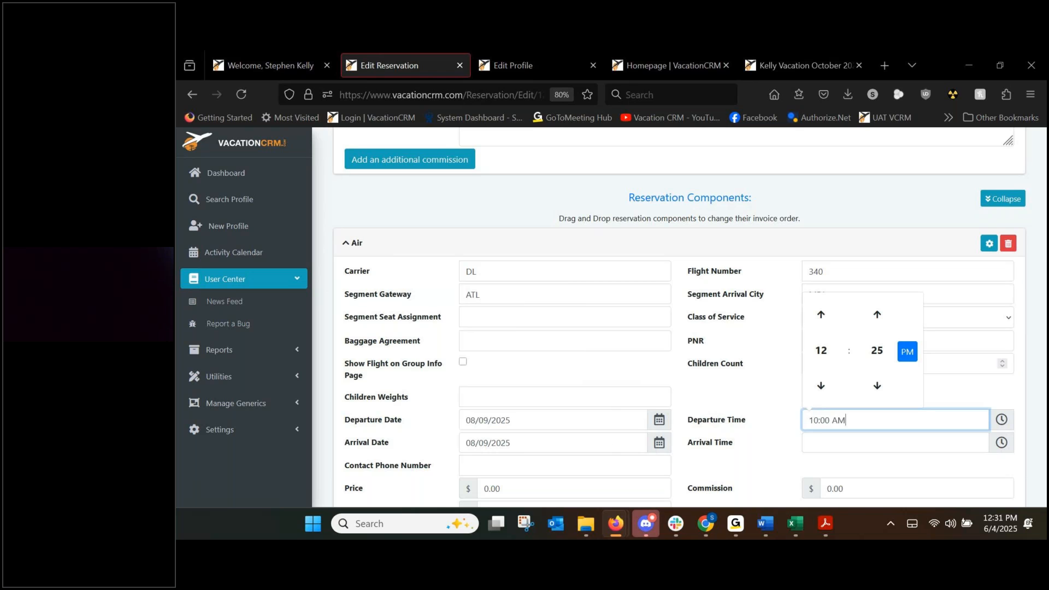
key(Tab)
key(Tab)
text(12:30 PM)
key(Tab)
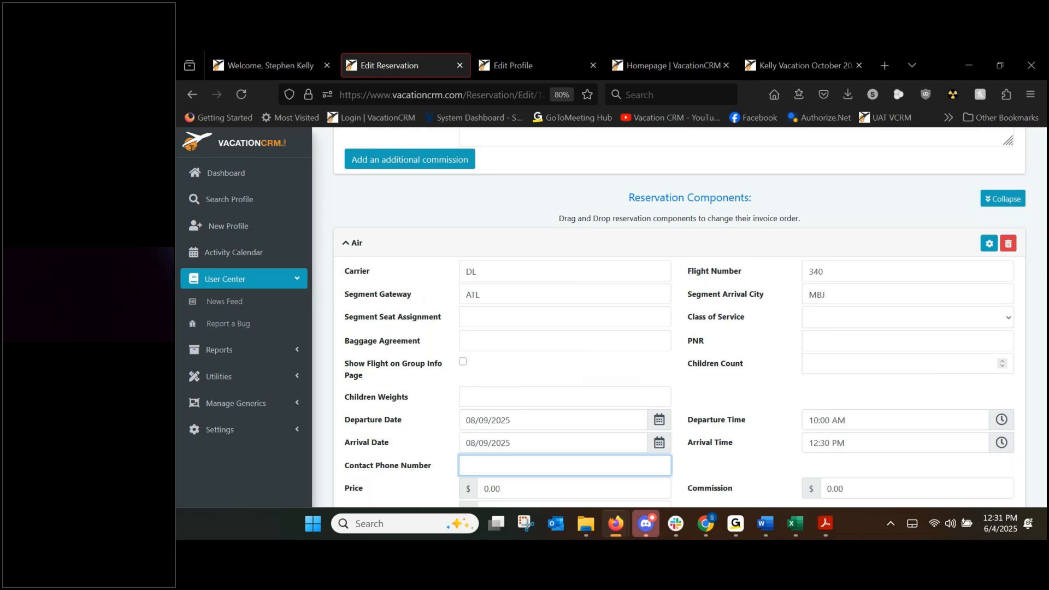
Enter 1200 as the flight price.
scroll(773, 387, down, 2)
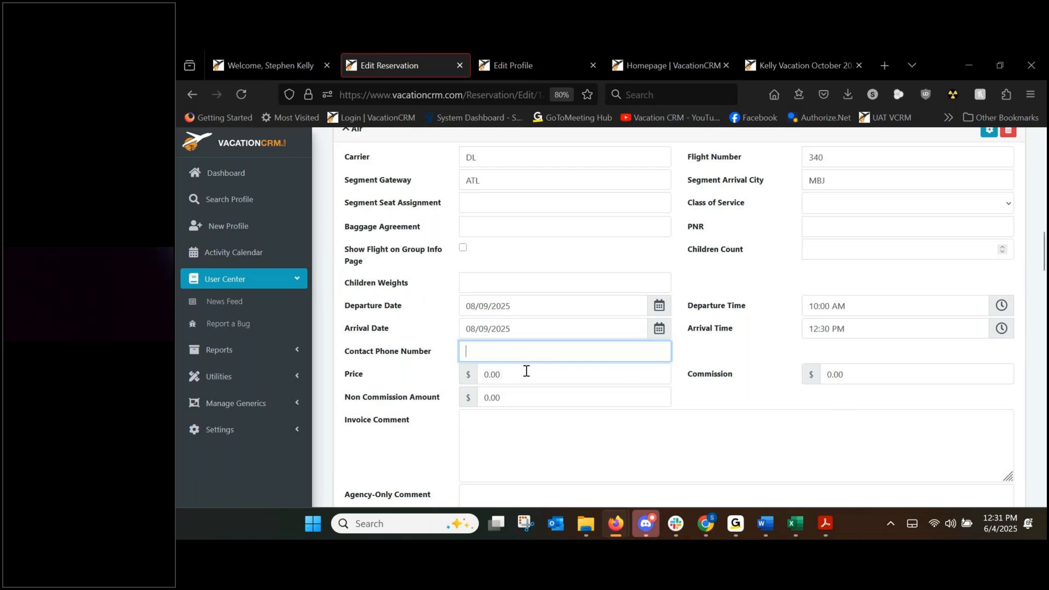
key(Tab)
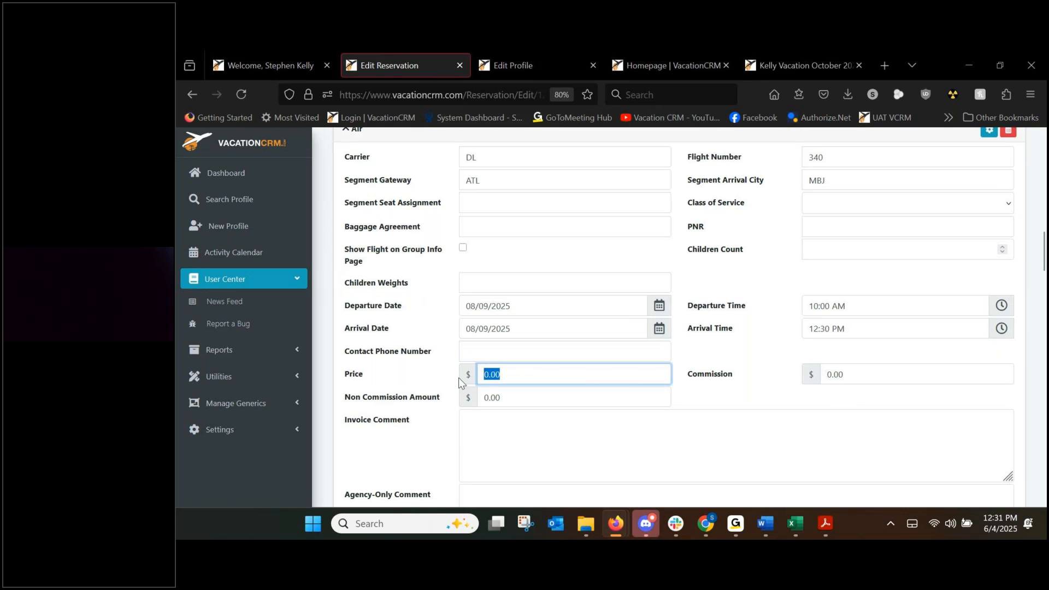
text(1200)
key(ctrl+a)
scroll(418, 365, down, 5)
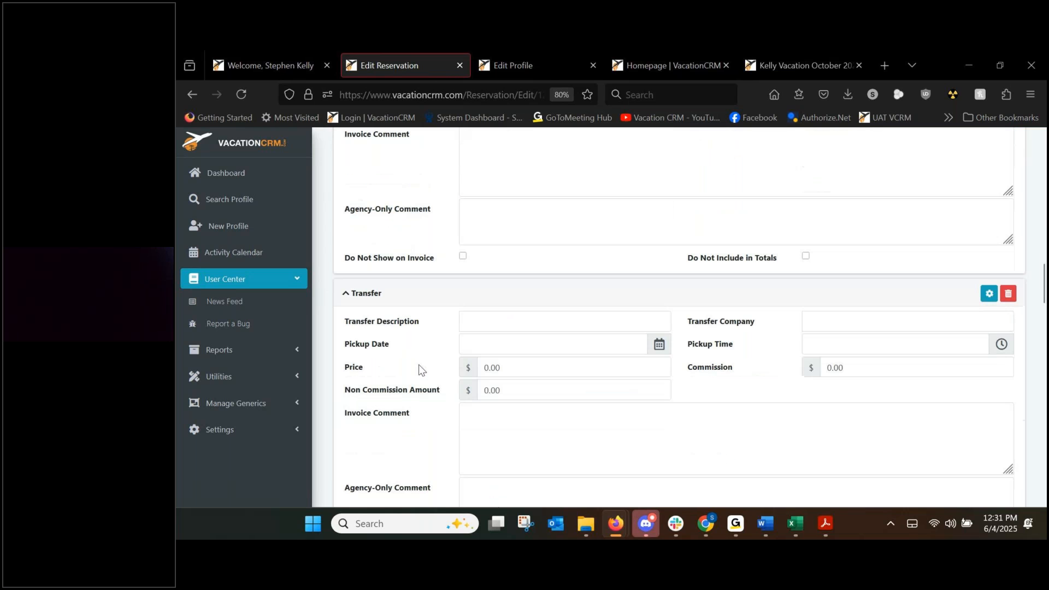
click(505, 368)
Enter 150 as the Transfer price.
text(150)
click(440, 372)
scroll(434, 377, down, 5)
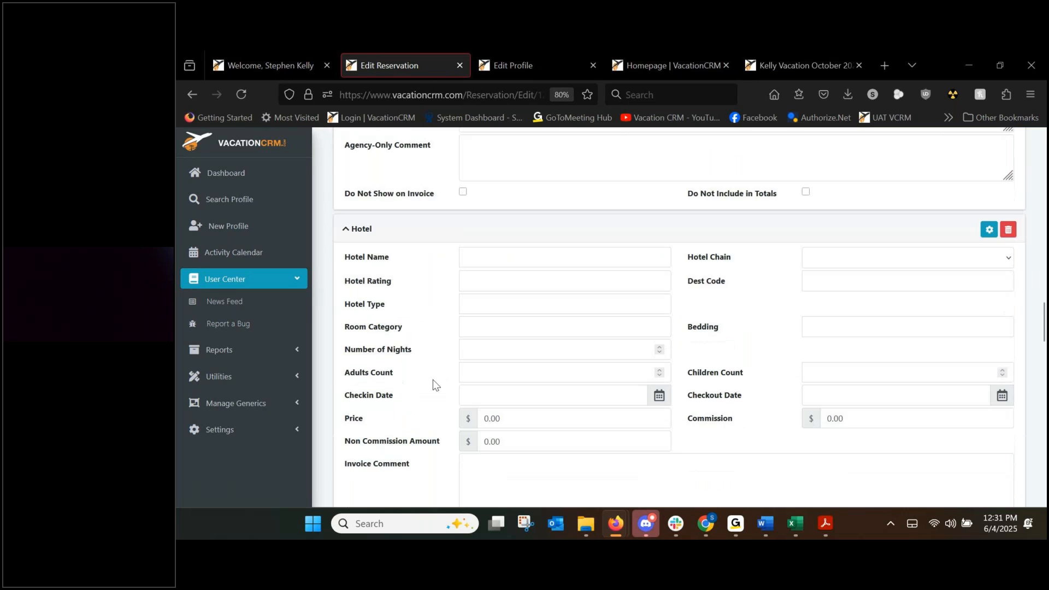
scroll(433, 379, down, 2)
Enter 3700 as the Hotel price so it reads 3,700.00.
click(427, 303)
text(3700)
click(411, 274)
click(552, 260)
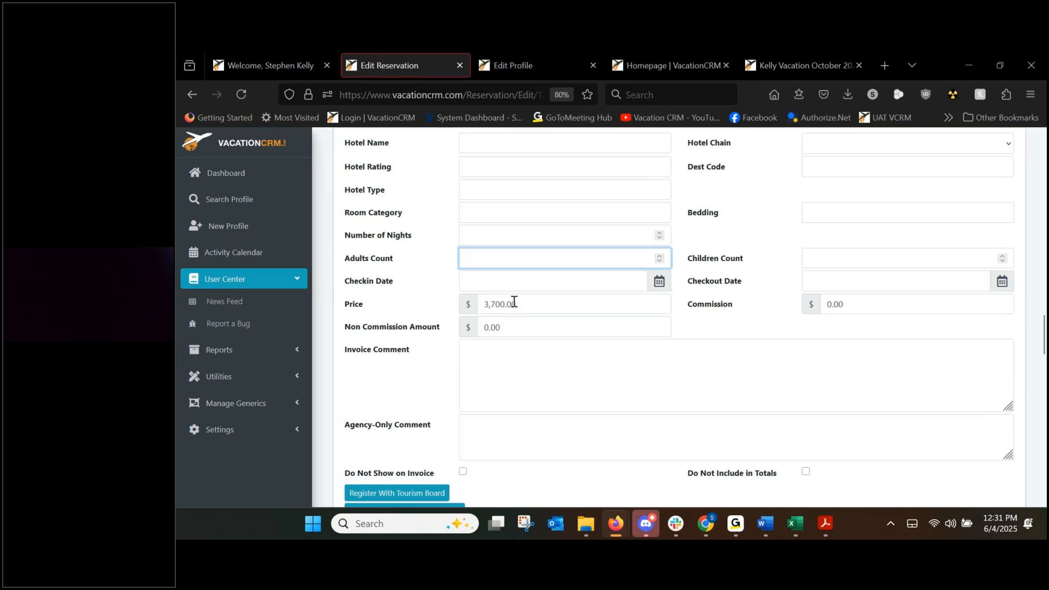
scroll(496, 306, up, 3)
scroll(496, 305, up, 10)
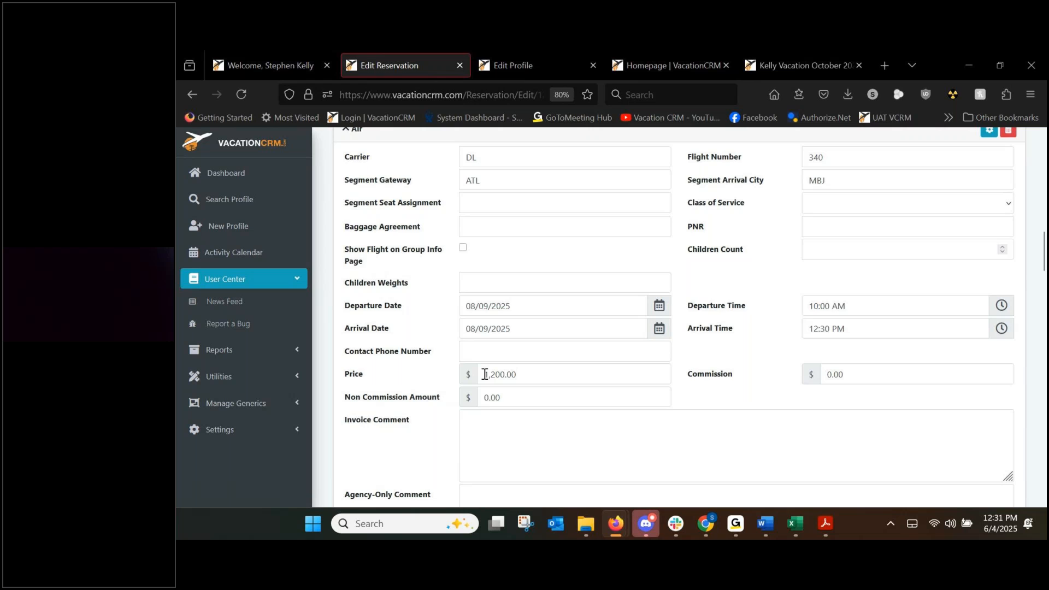
scroll(437, 381, down, 10)
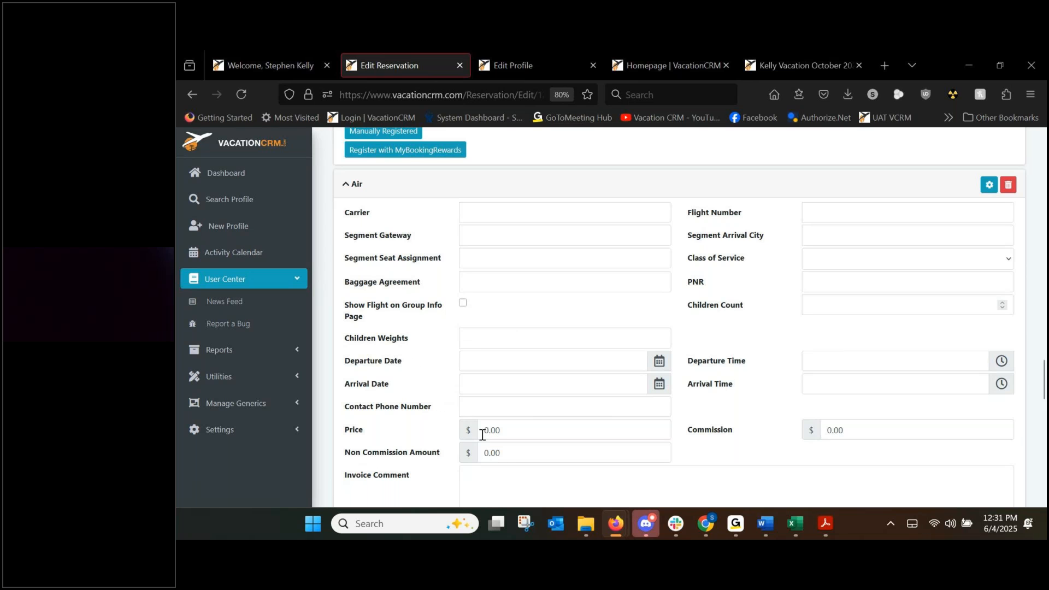
scroll(522, 431, up, 9)
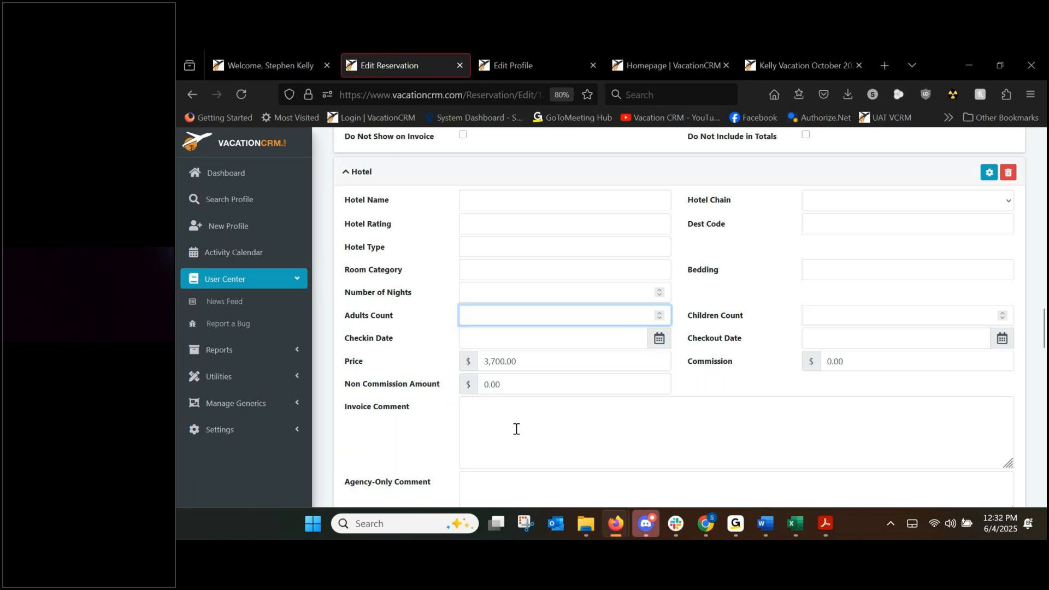
drag(509, 368, 436, 369)
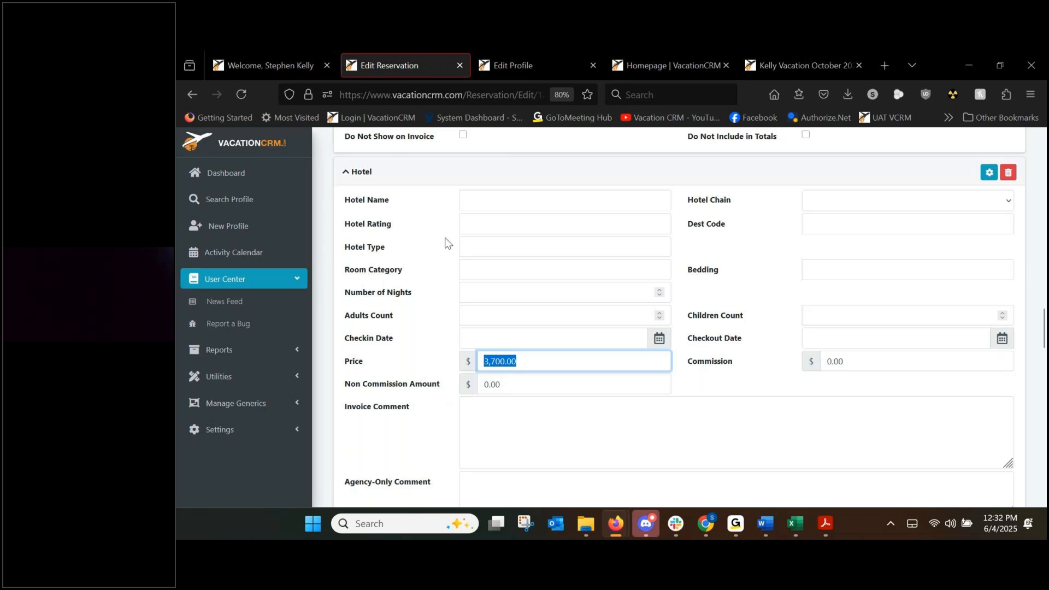
scroll(466, 373, up, 6)
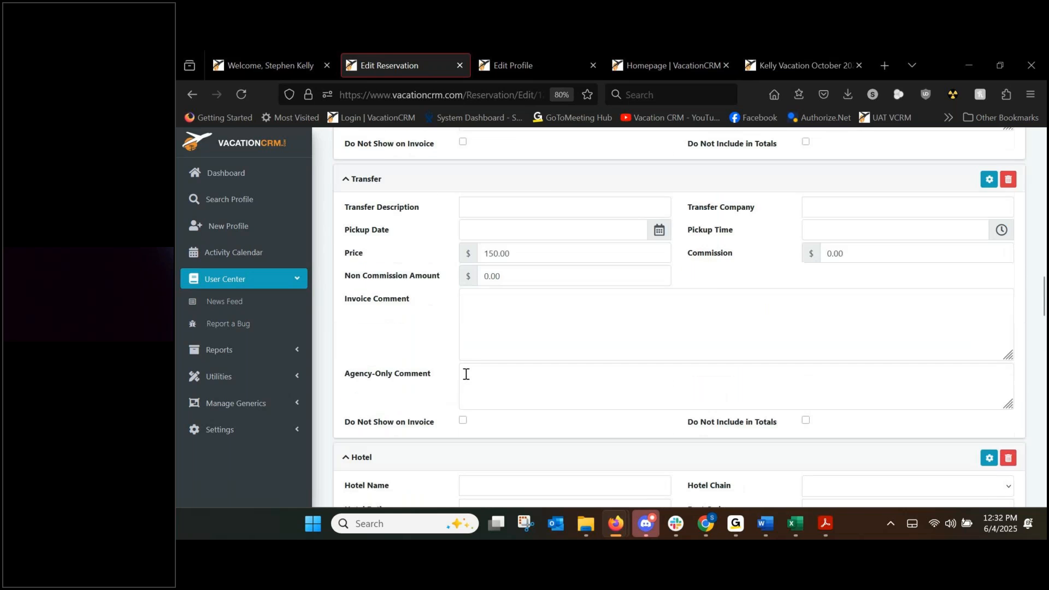
Set the transfer to Round Trip Private Transportation by Amstar, pickup 08/09/2025.
click(472, 264)
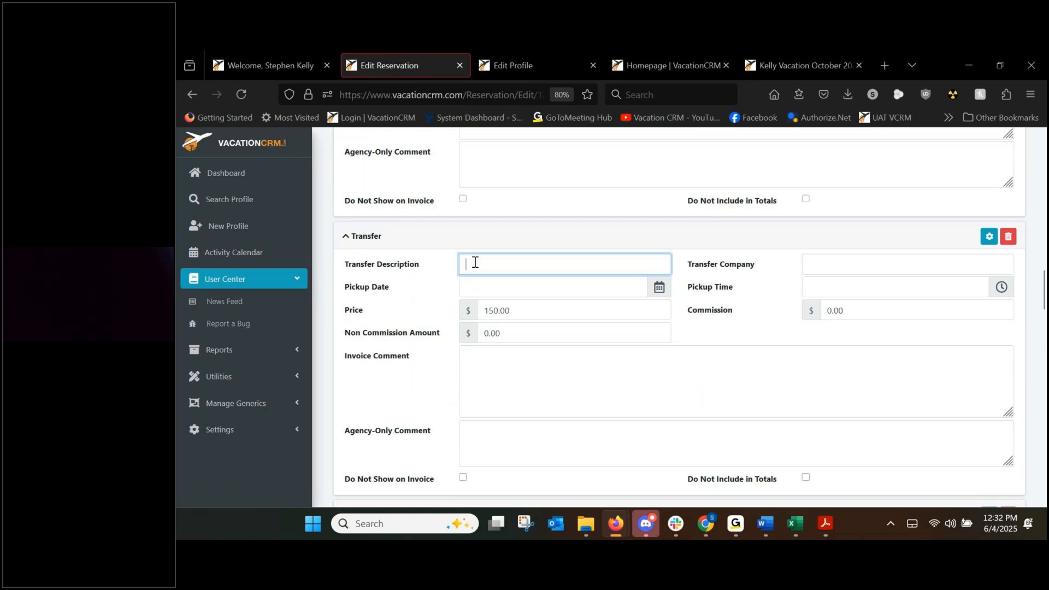
text(Roun)
key(Down)
key(Tab)
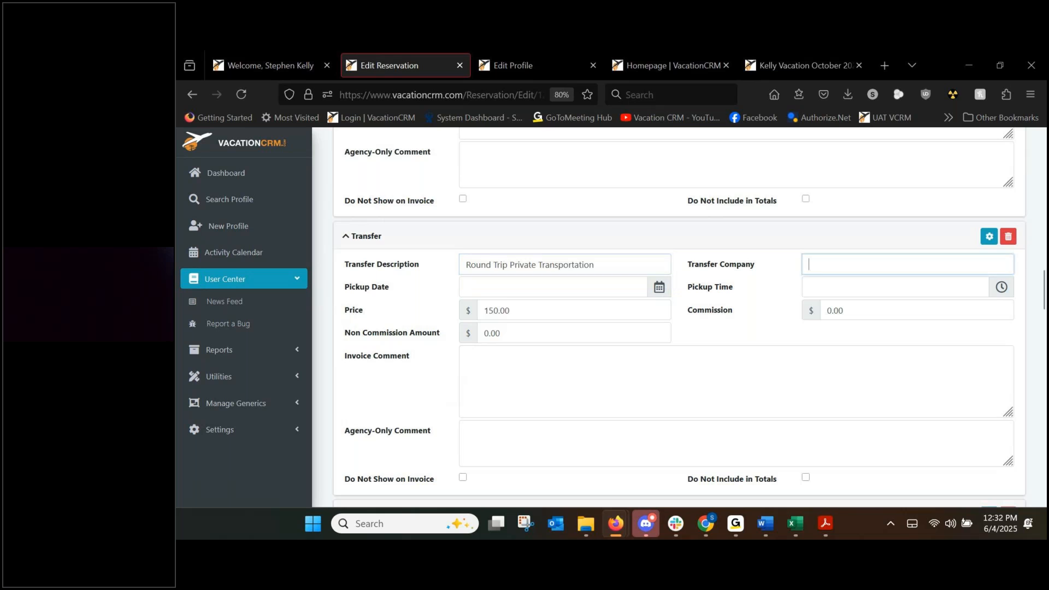
text(Amstar)
key(Down)
key(Tab)
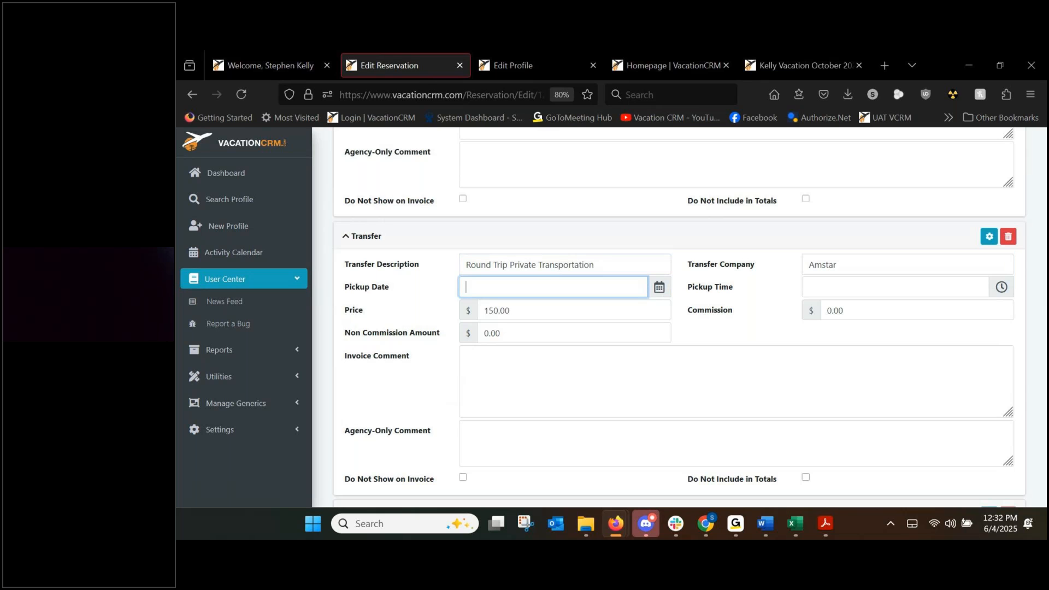
text(08/09/2025)
key(Tab)
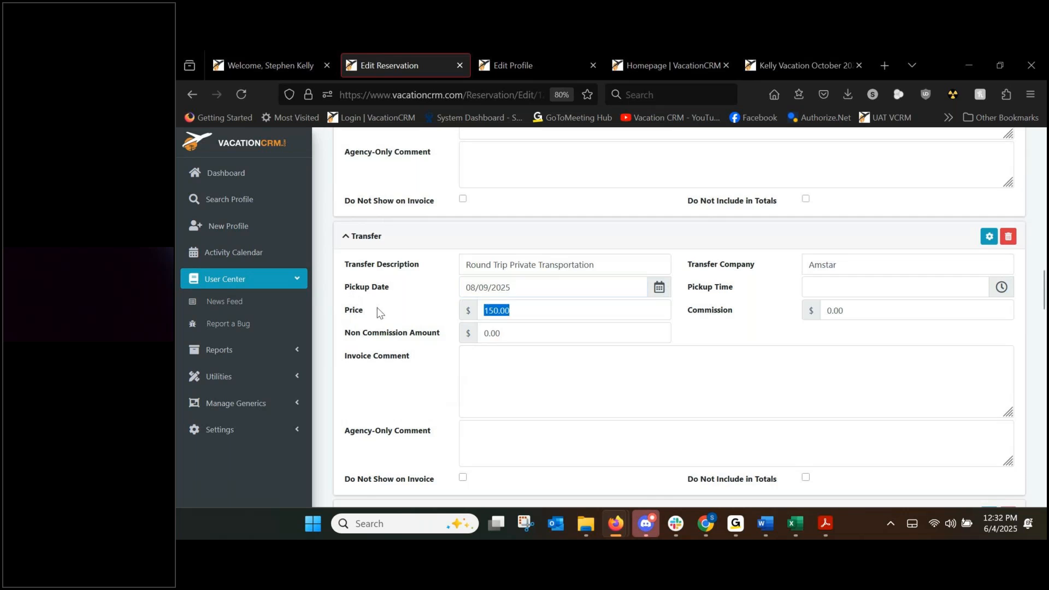
scroll(383, 309, down, 3)
Enter Royalton Negril as the hotel with Royalton as its hotel chain.
click(503, 366)
text(Ro)
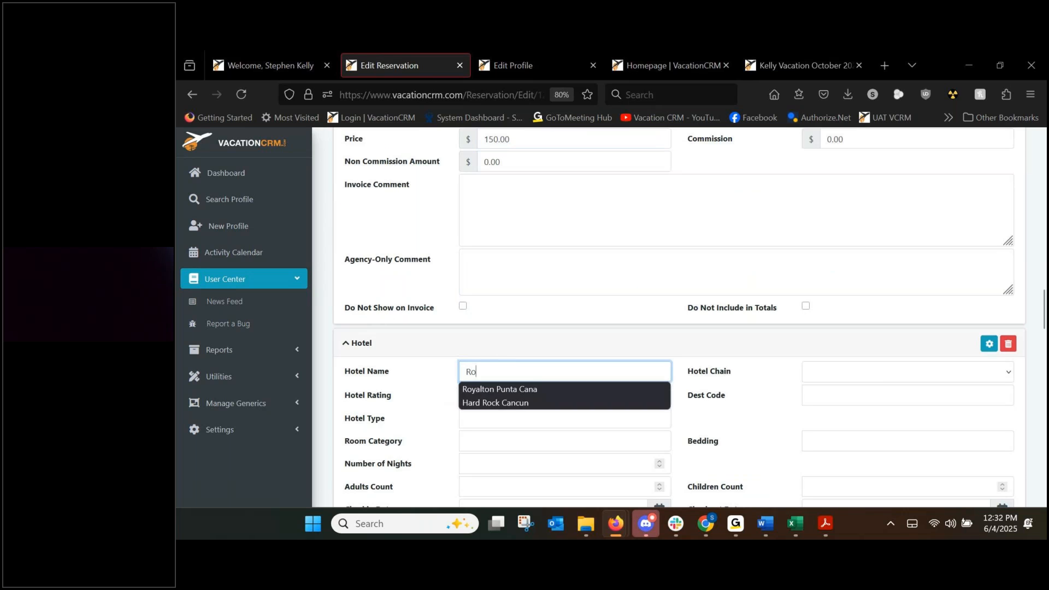
text(yalton Negril)
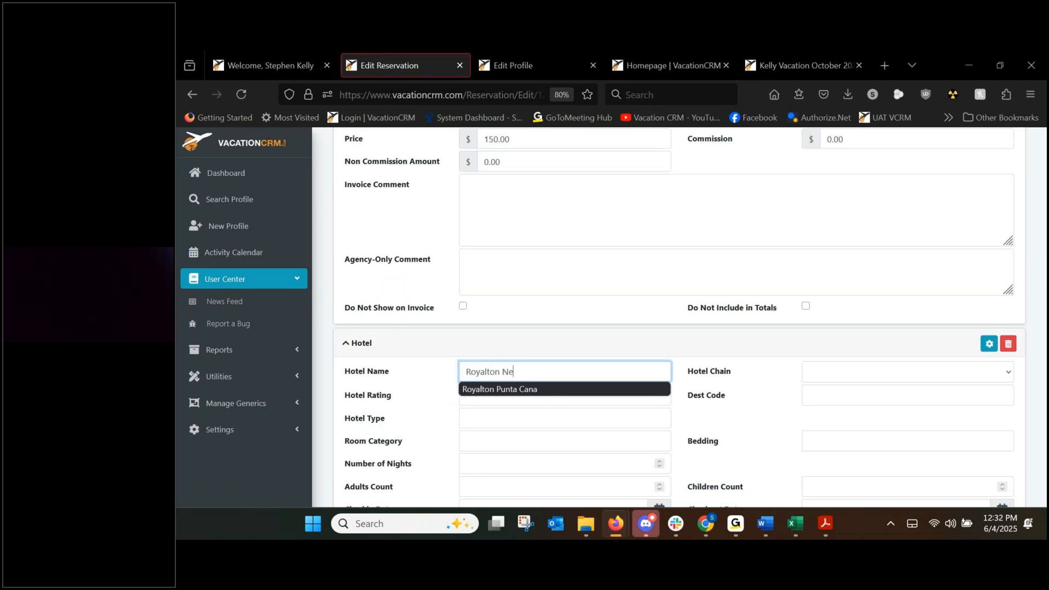
key(Tab)
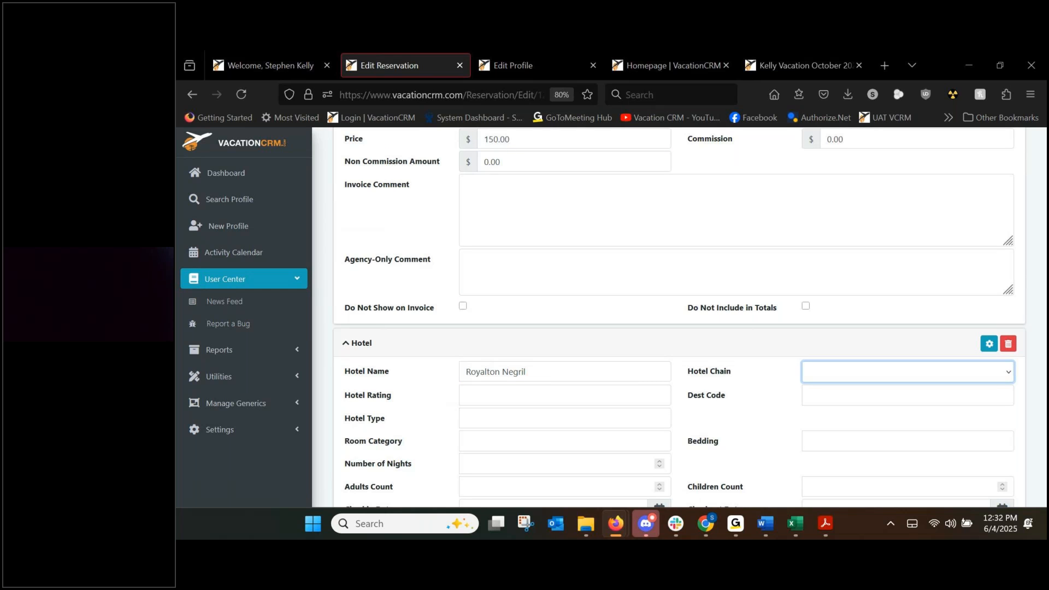
key(b)
key(b)
key(b)
key(b)
scroll(807, 370, down, 1)
click(846, 322)
scroll(866, 390, down, 3)
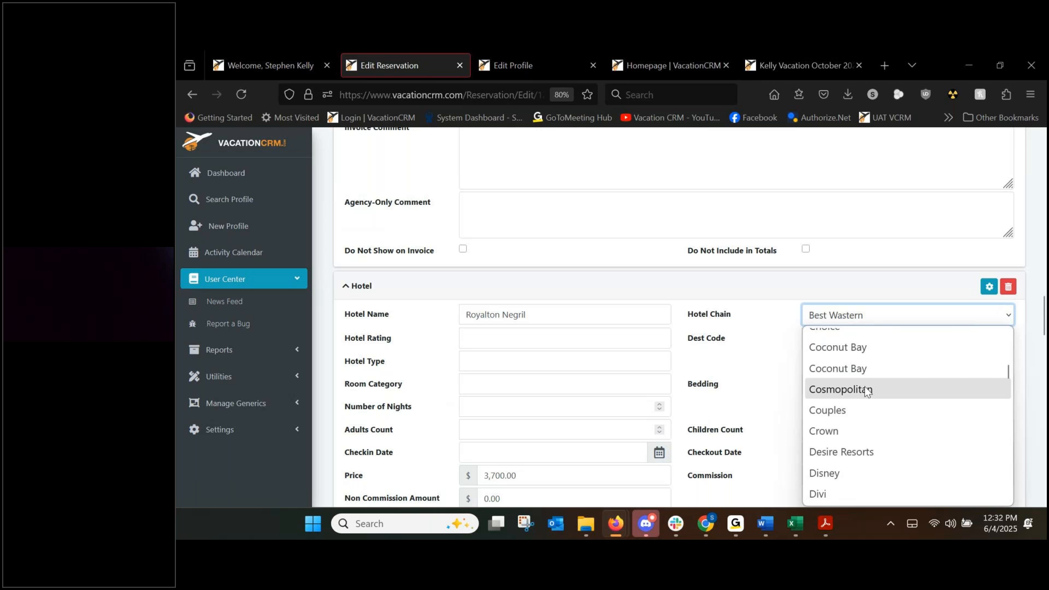
scroll(865, 391, down, 3)
scroll(865, 391, down, 6)
scroll(865, 391, up, 4)
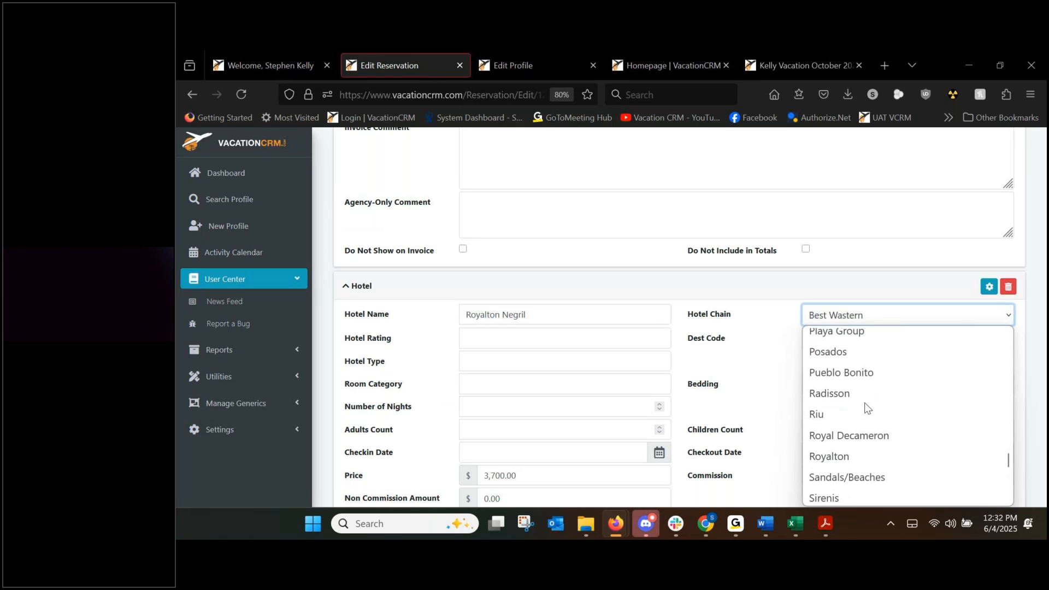
click(841, 456)
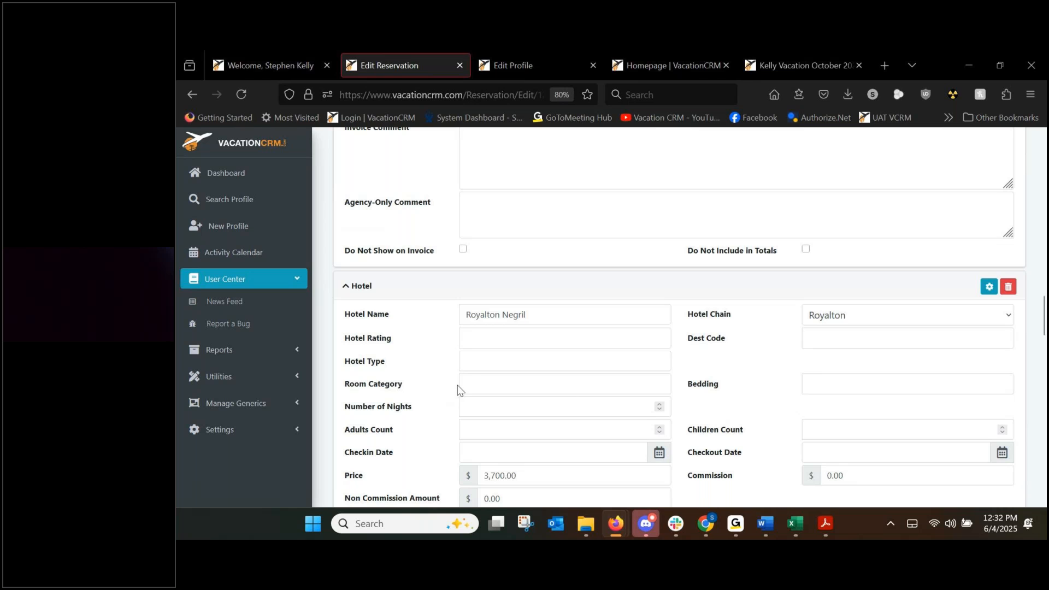
Set the room category to Oceanview Suite for 7 nights.
click(468, 376)
text(Ocean)
key(Down)
key(Tab)
click(482, 411)
text(7)
scroll(425, 411, down, 1)
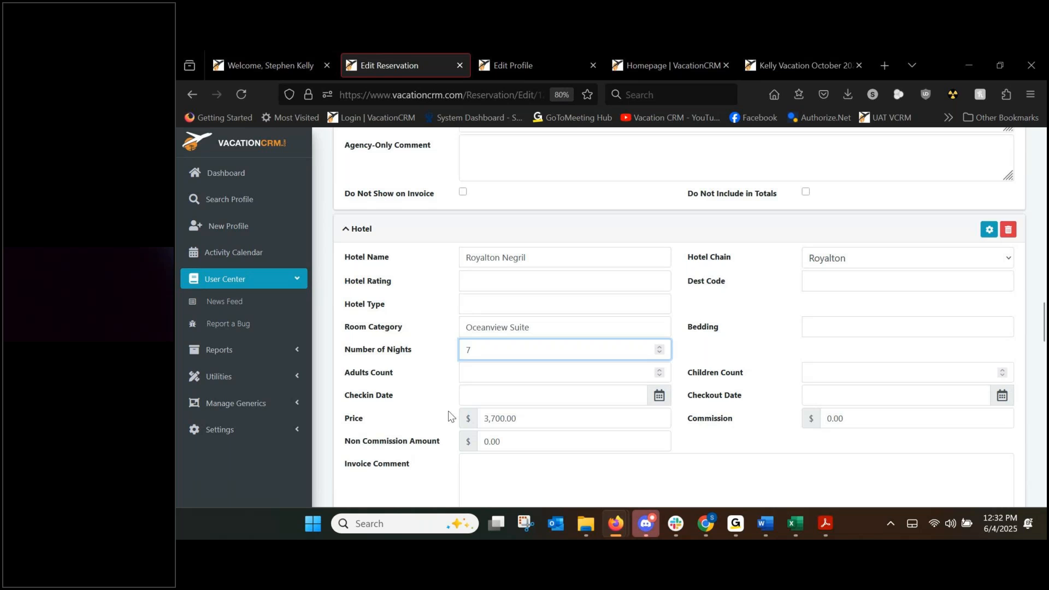
Set hotel check-in to August 9, 2025 with 2 adults.
click(485, 394)
click(570, 257)
click(570, 257)
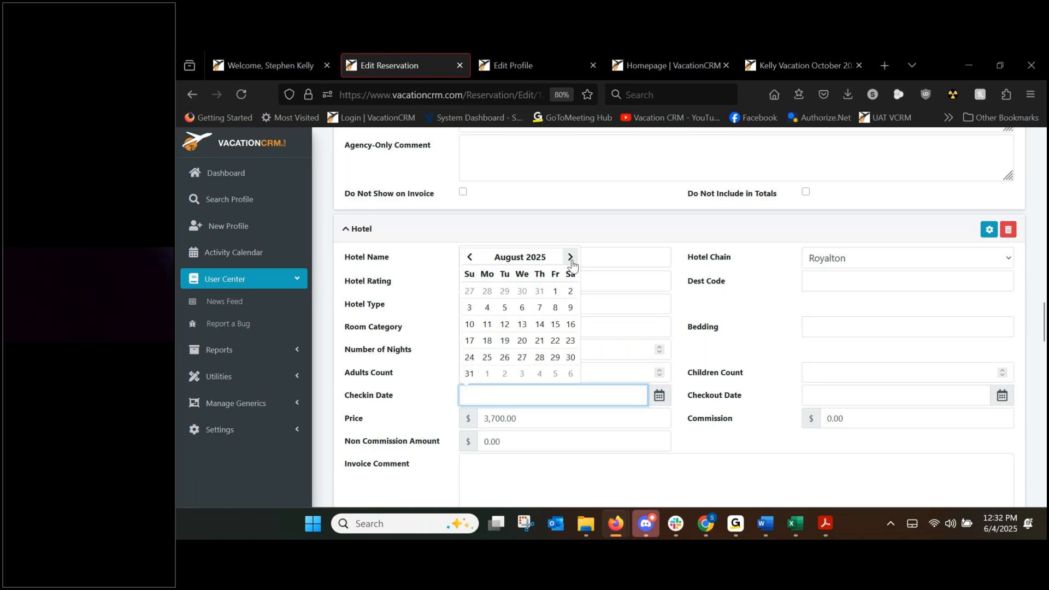
click(572, 308)
click(426, 377)
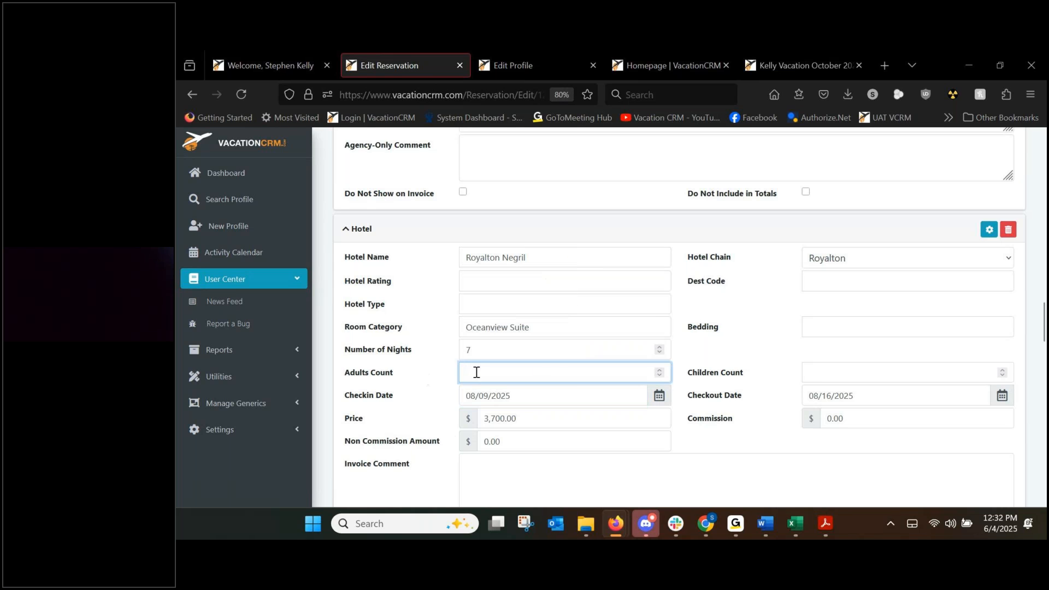
text(2)
click(438, 345)
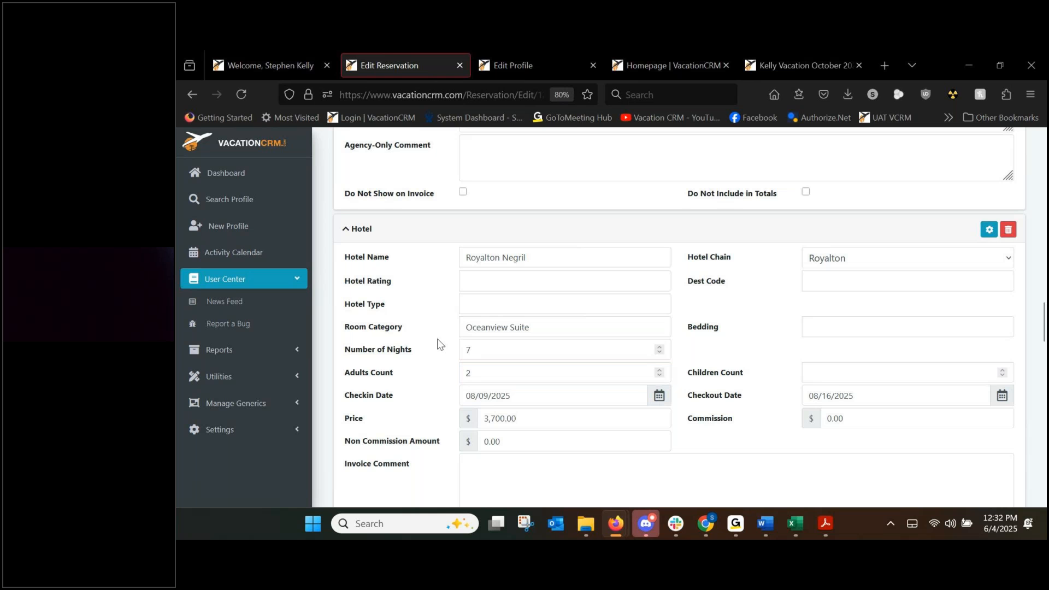
scroll(439, 344, up, 15)
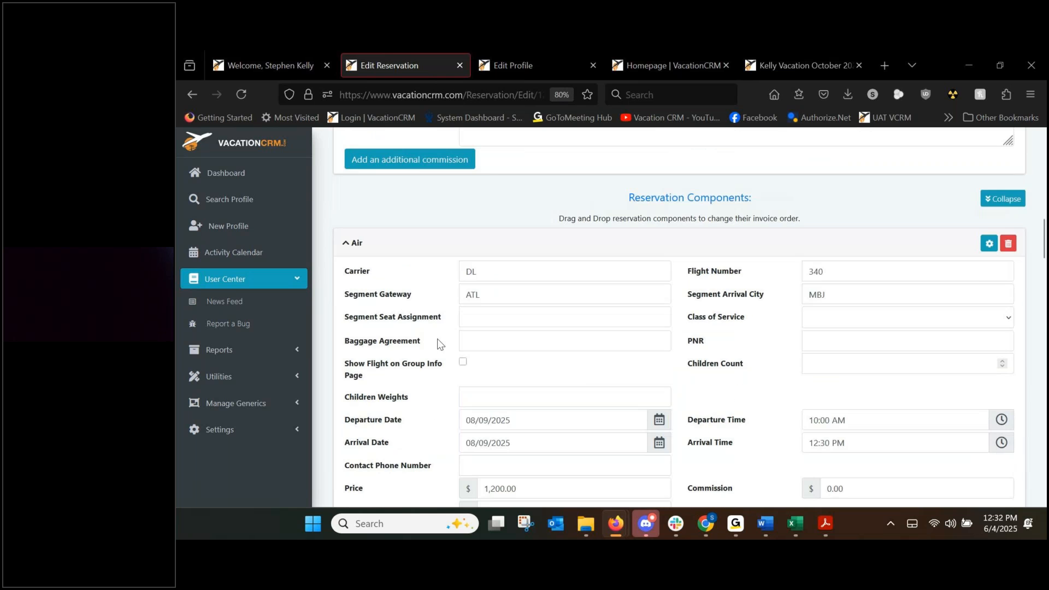
scroll(439, 344, up, 10)
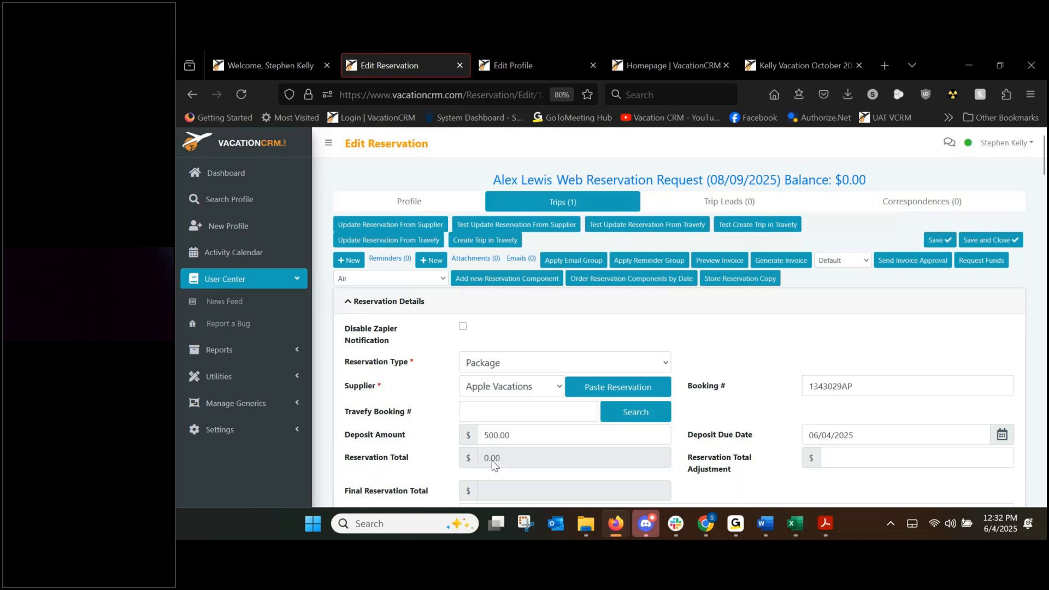
Save the reservation and check the 5,050.00 totals and 400.00 expected agent commission.
scroll(491, 460, down, 1)
click(933, 183)
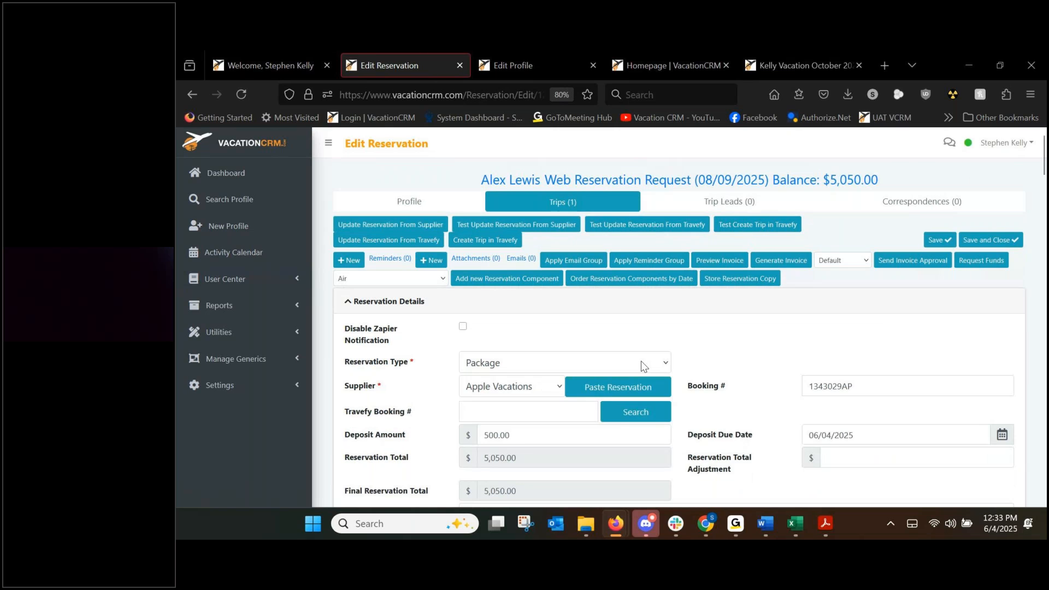
scroll(643, 365, down, 1)
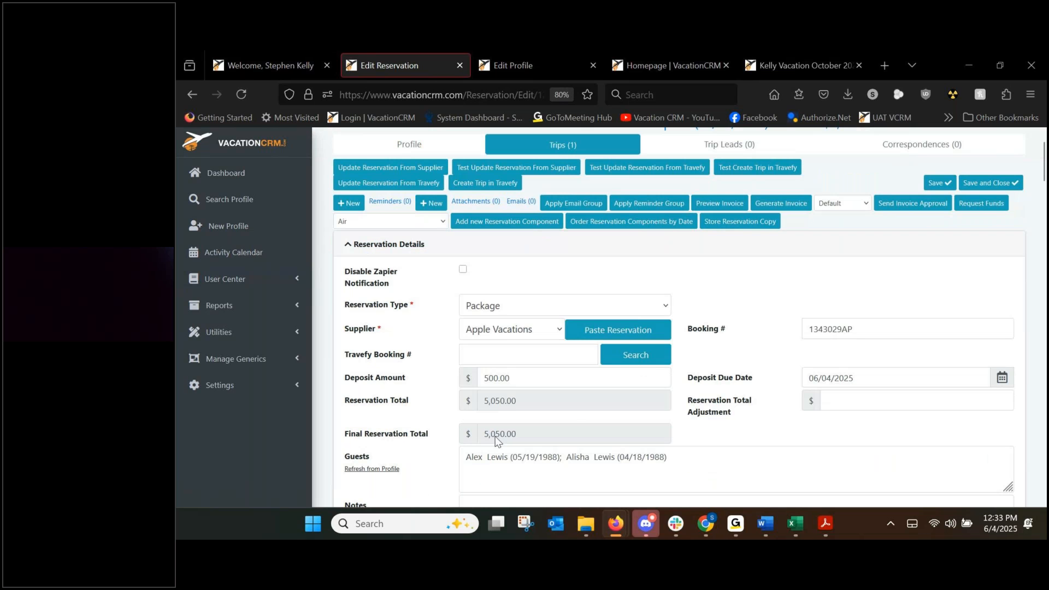
scroll(732, 396, down, 4)
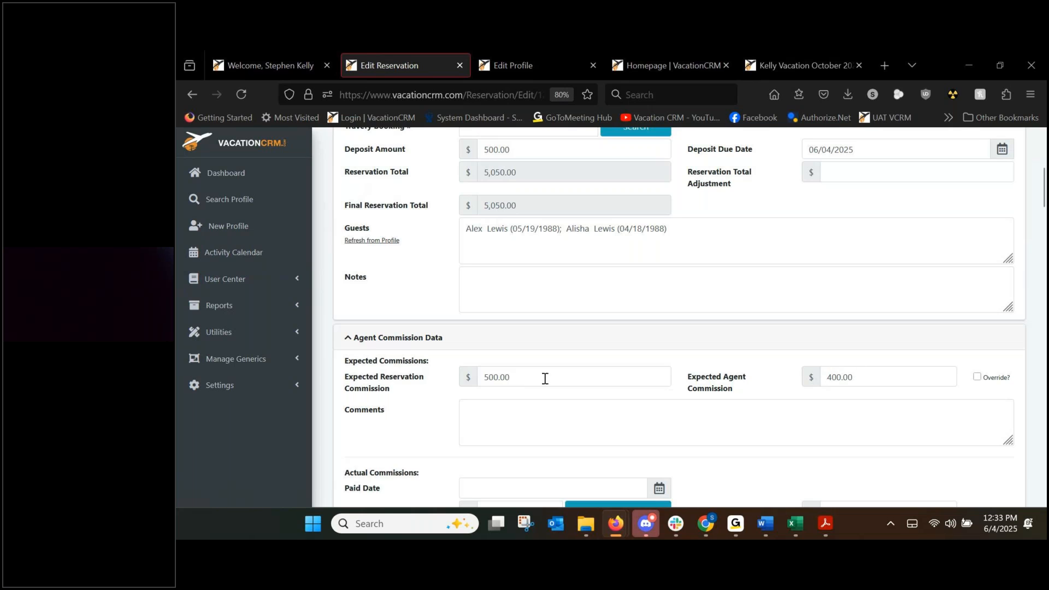
click(479, 379)
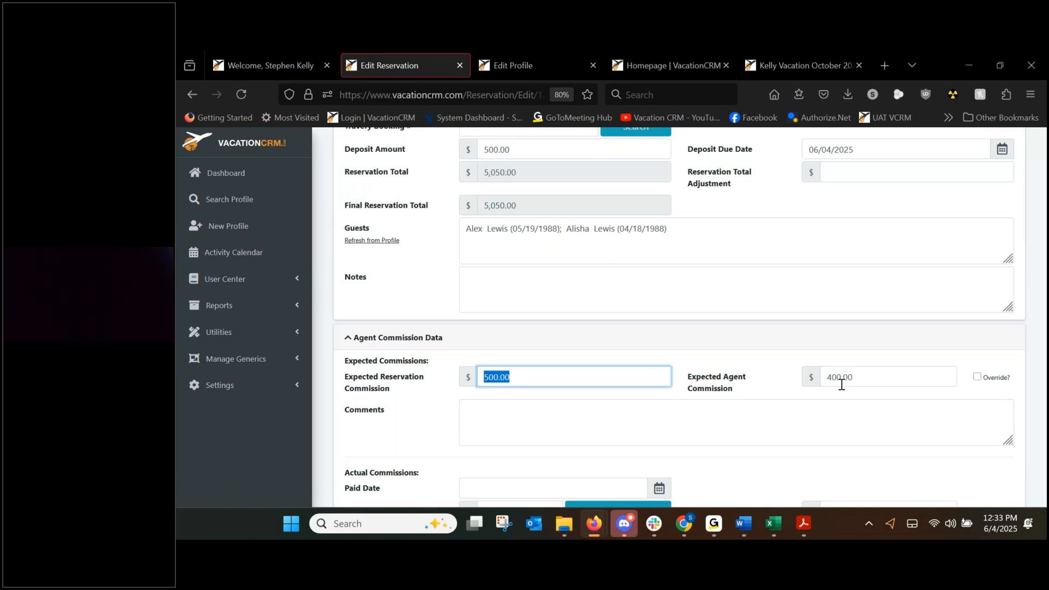
key(Tab)
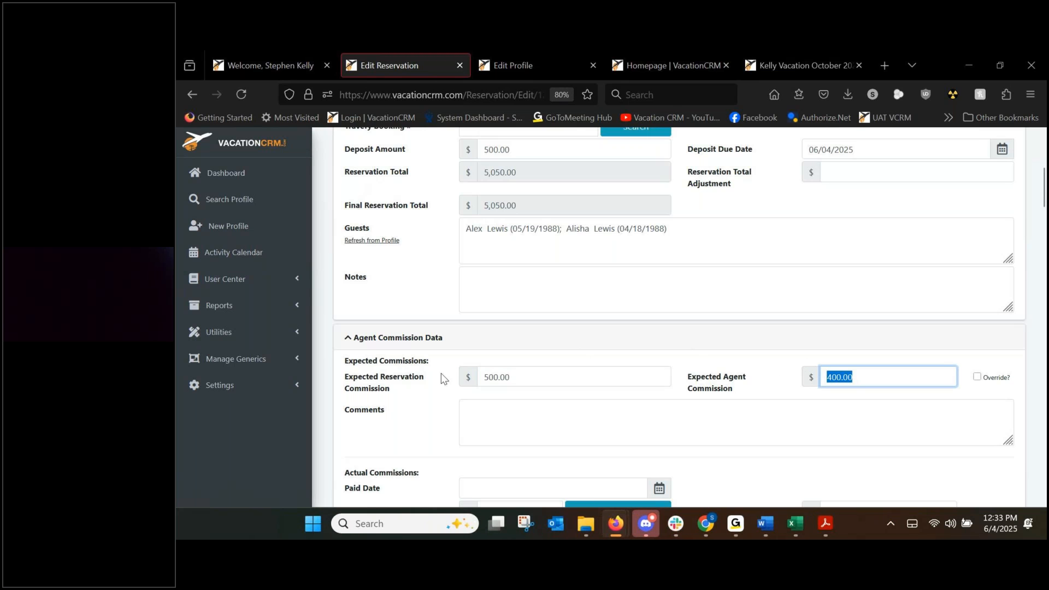
scroll(437, 372, down, 5)
scroll(416, 369, down, 5)
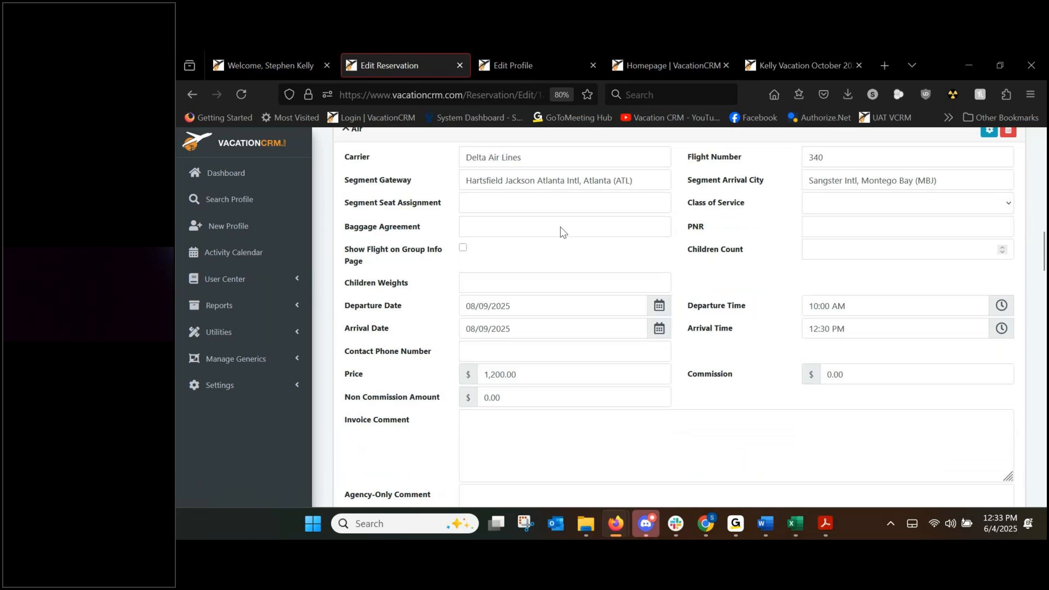
scroll(688, 290, down, 2)
scroll(546, 267, down, 10)
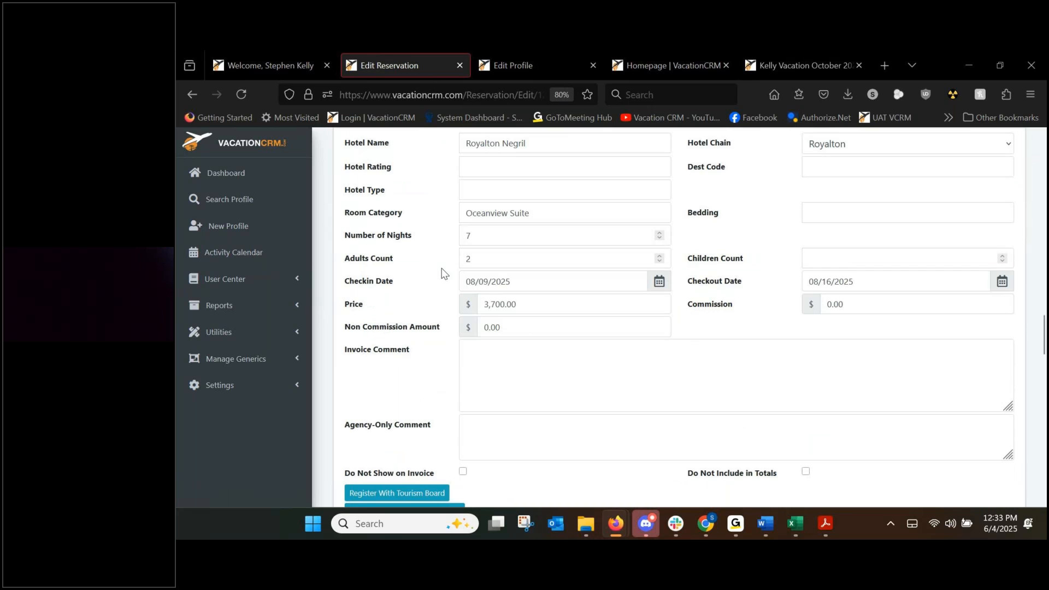
scroll(399, 286, down, 2)
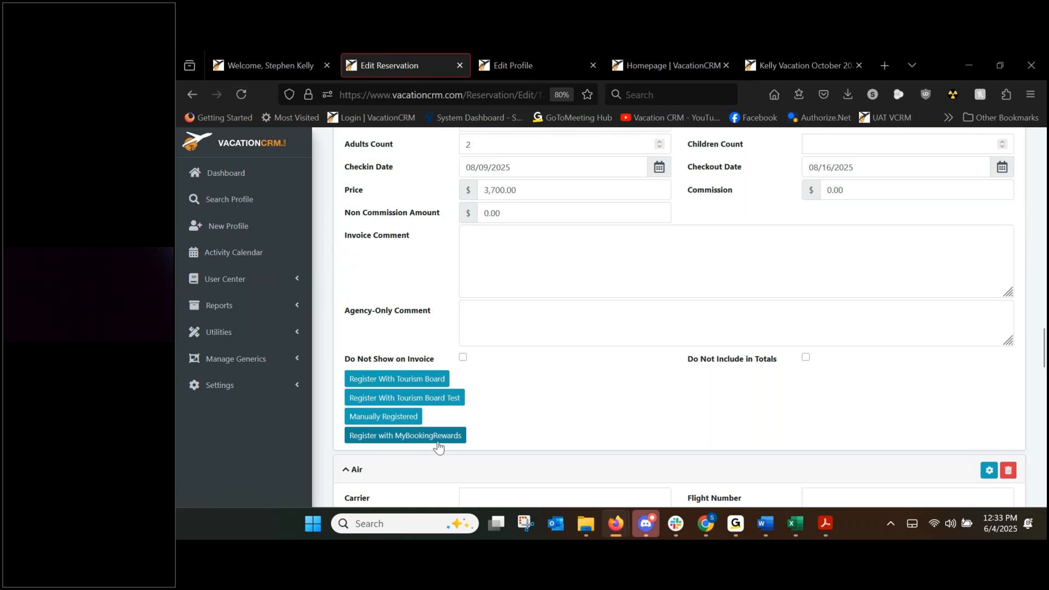
scroll(780, 305, up, 3)
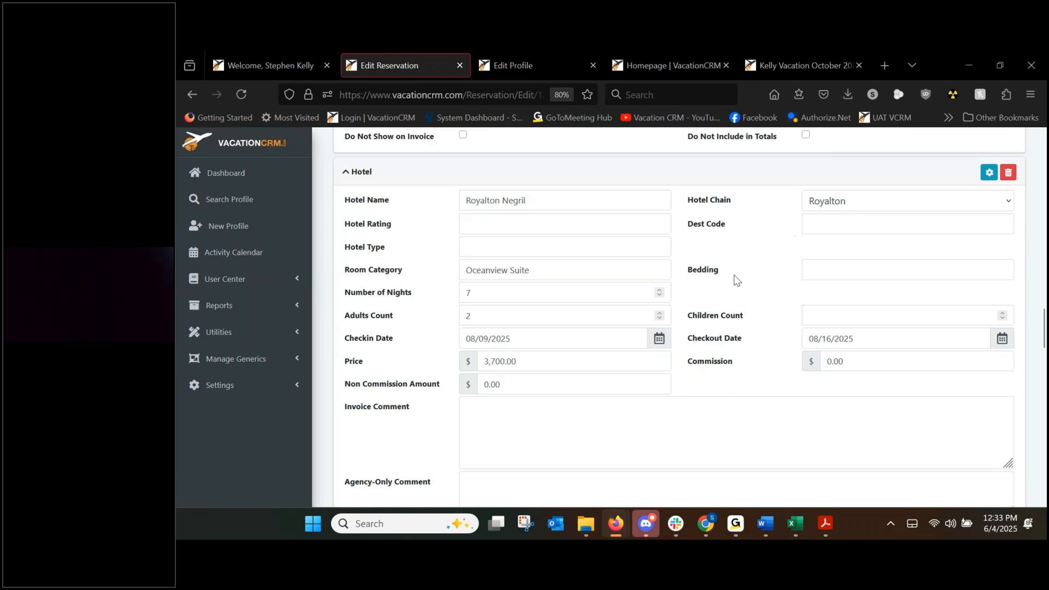
scroll(730, 284, down, 4)
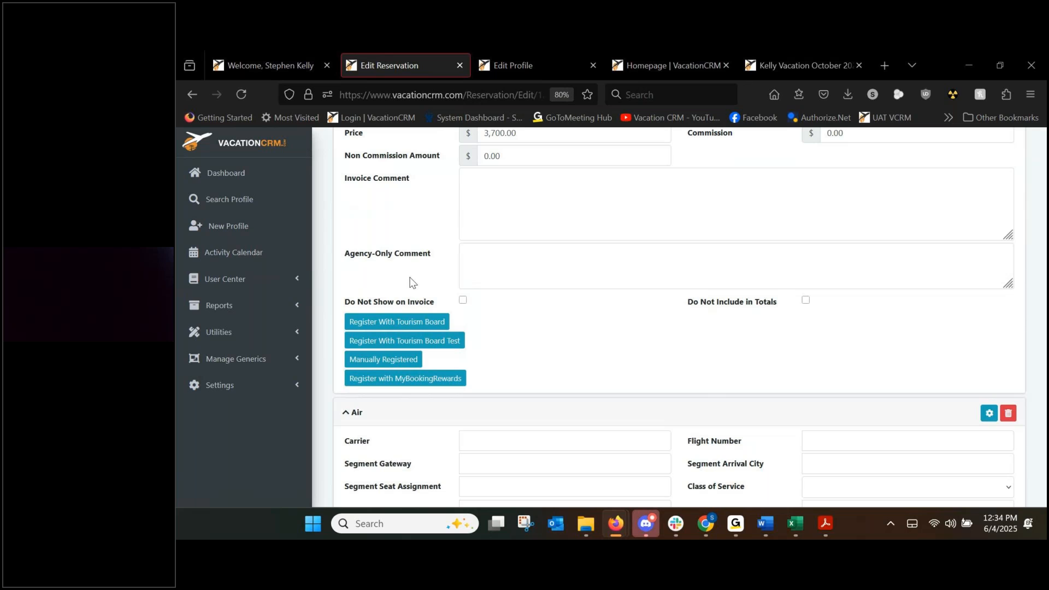
click(399, 321)
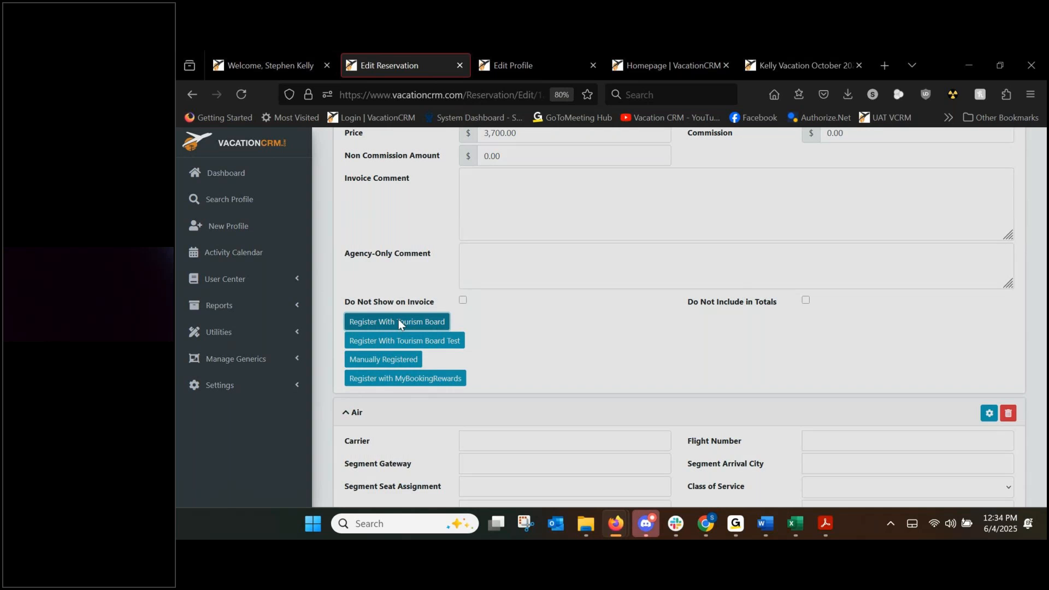
Close the Register With Tourism Board form without registering.
scroll(491, 373, down, 1)
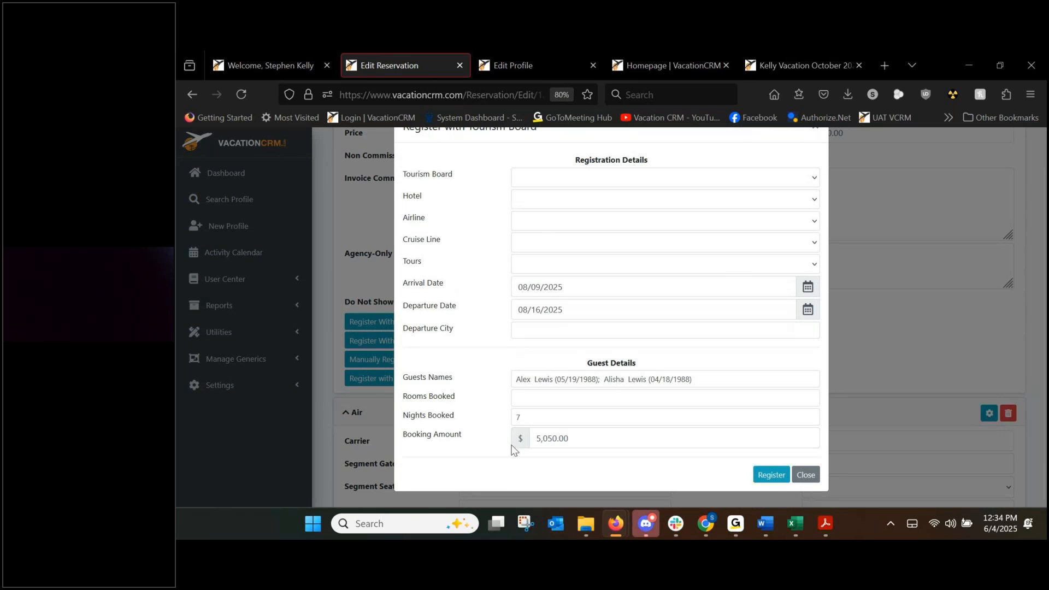
scroll(582, 329, up, 1)
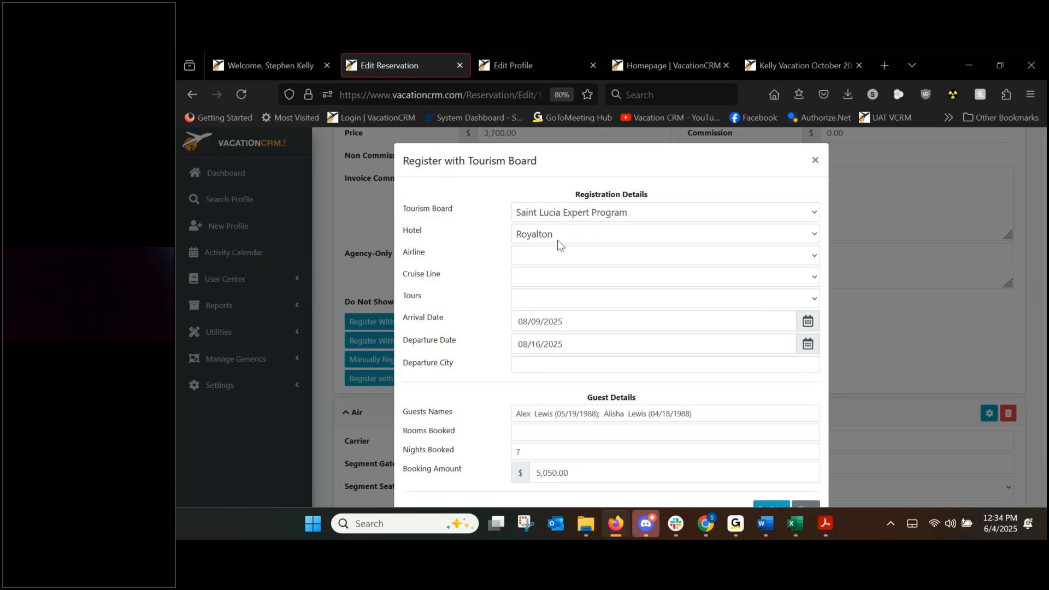
click(815, 162)
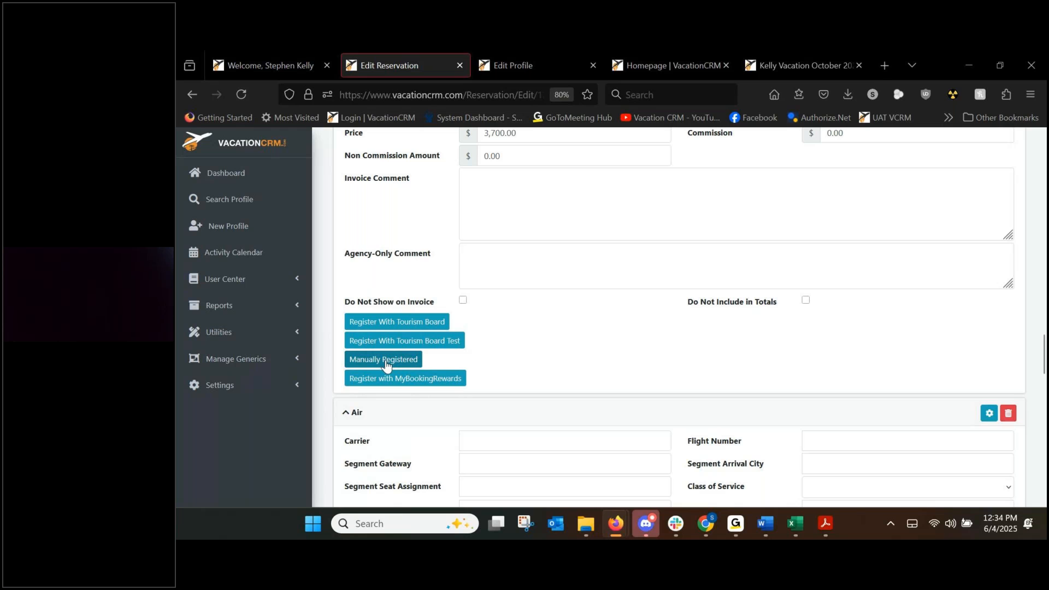
Create a manual tourism board registration for the hotel under the Jamaica program.
scroll(579, 335, up, 4)
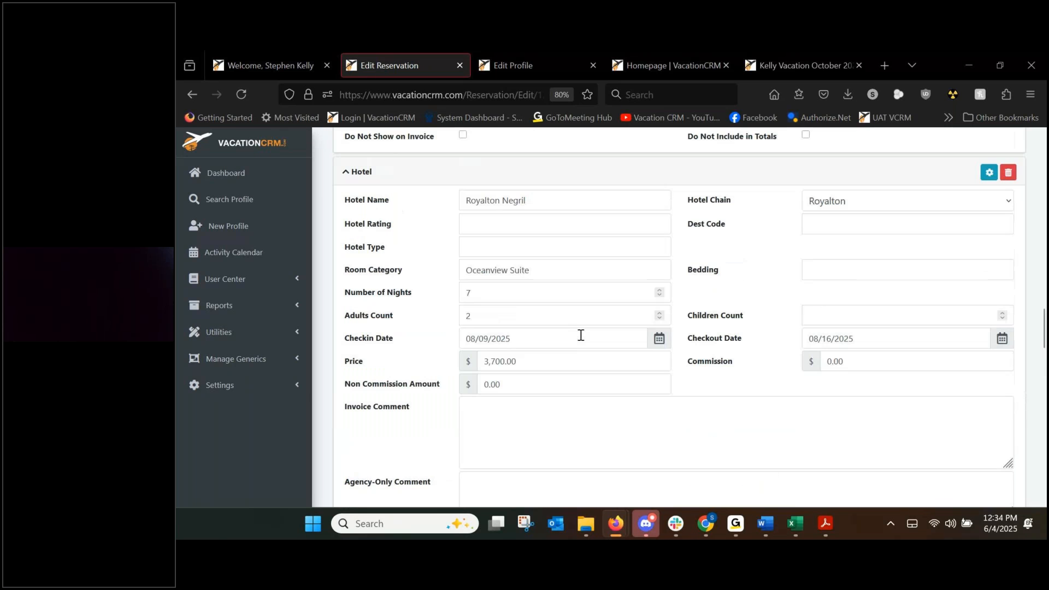
scroll(659, 332, down, 2)
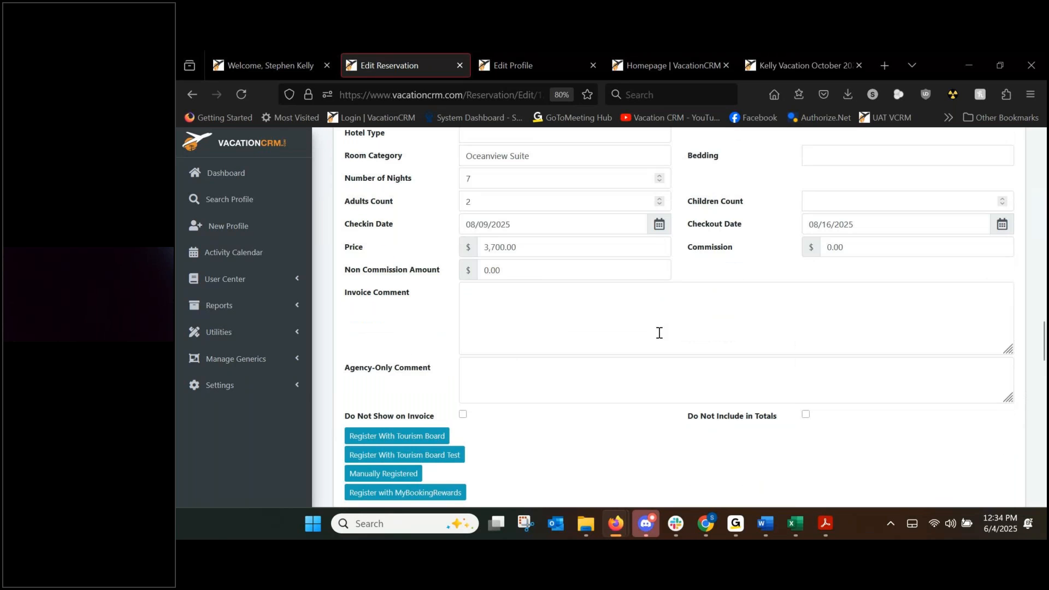
click(405, 475)
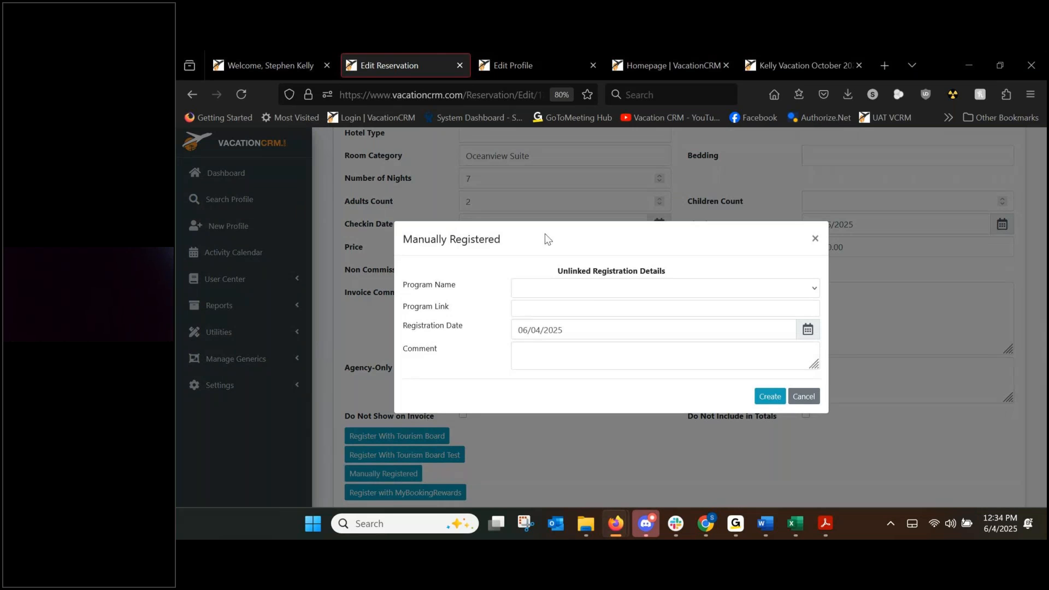
click(588, 287)
scroll(596, 320, down, 5)
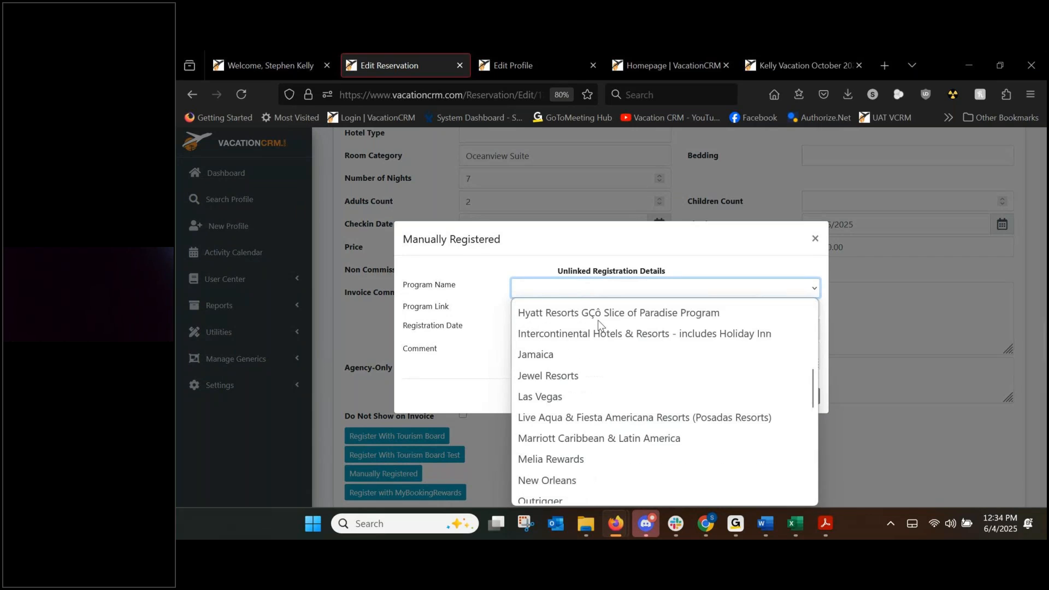
click(562, 358)
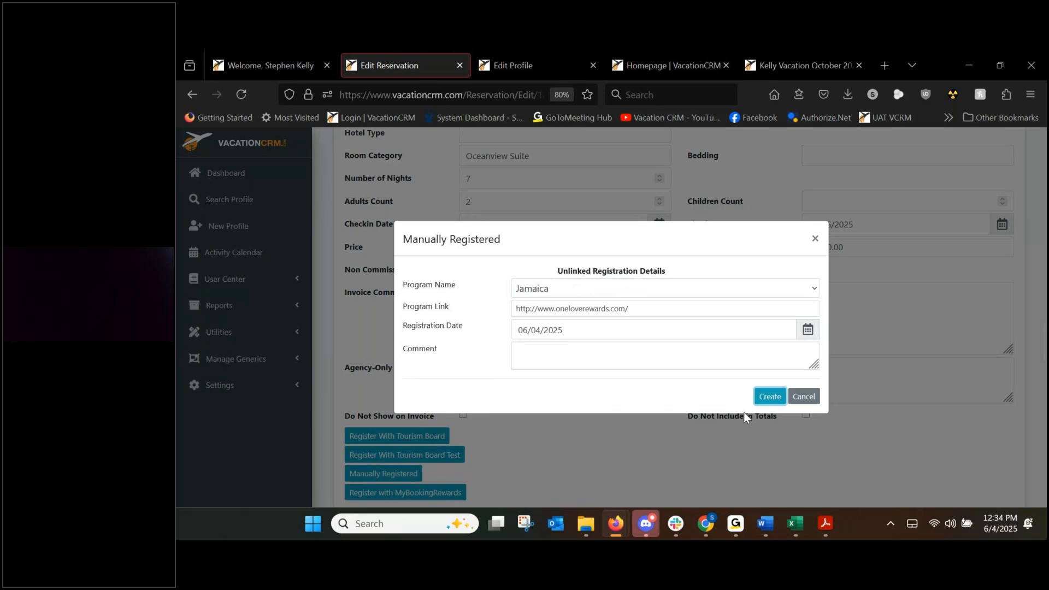
click(769, 399)
scroll(578, 473, down, 1)
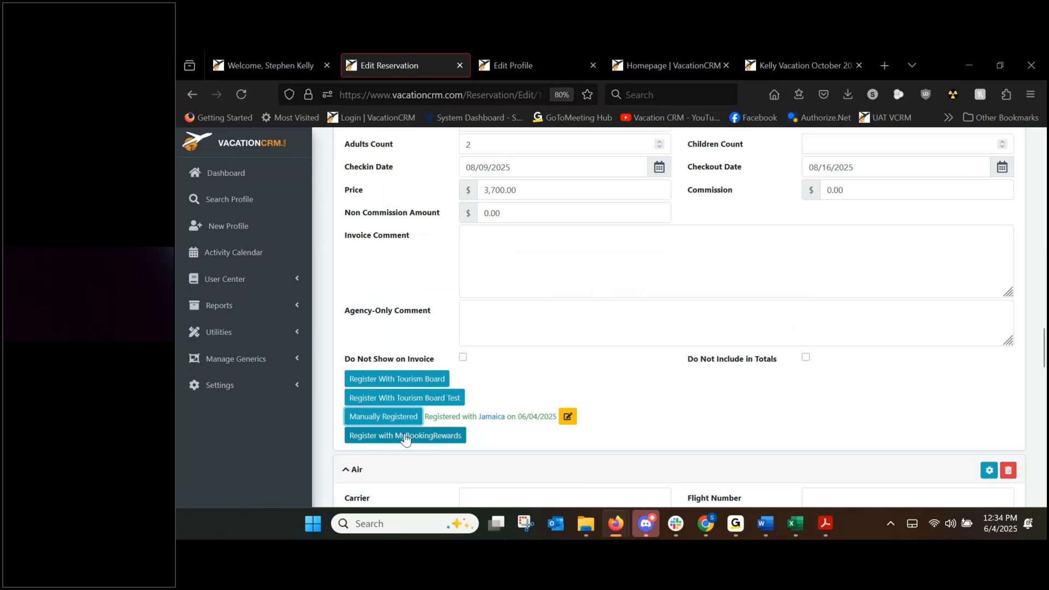
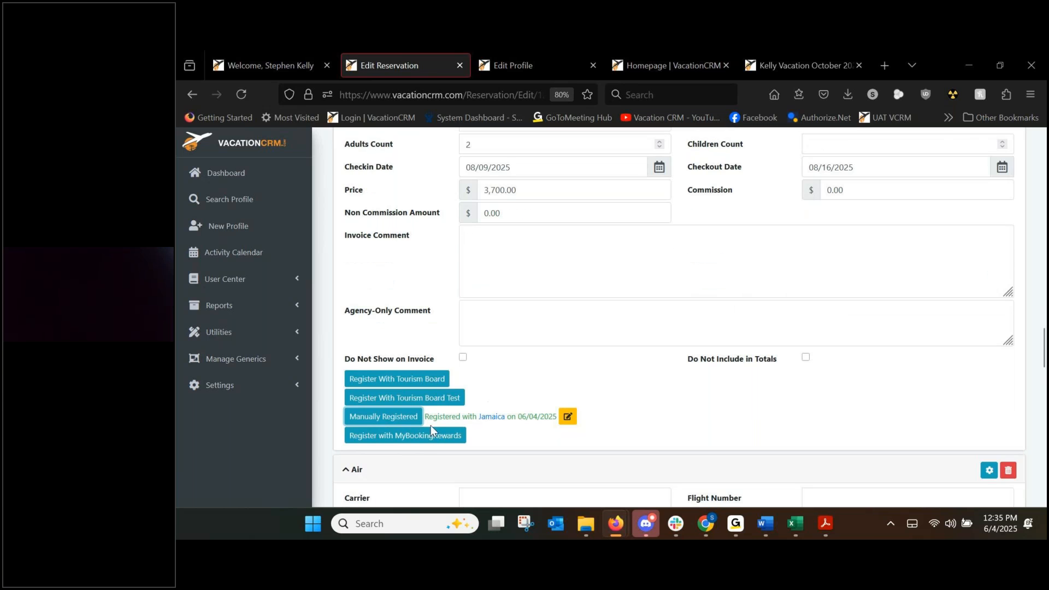
Register the Royalton Negril stay with Blue Diamond Agent Rewards US for the Luxury Junior Suite Swim Out DC room.
click(425, 436)
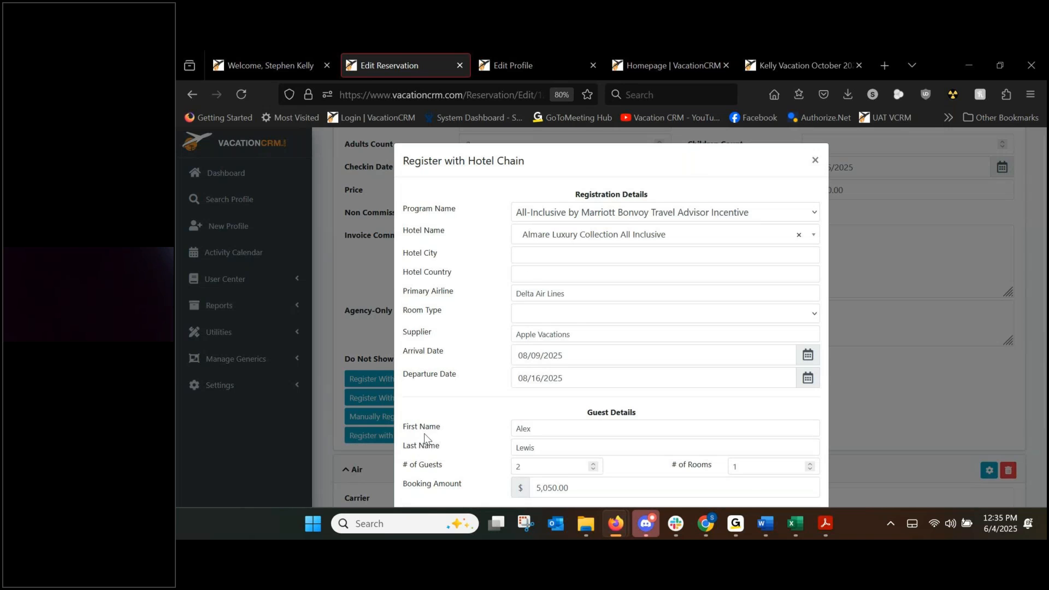
click(594, 214)
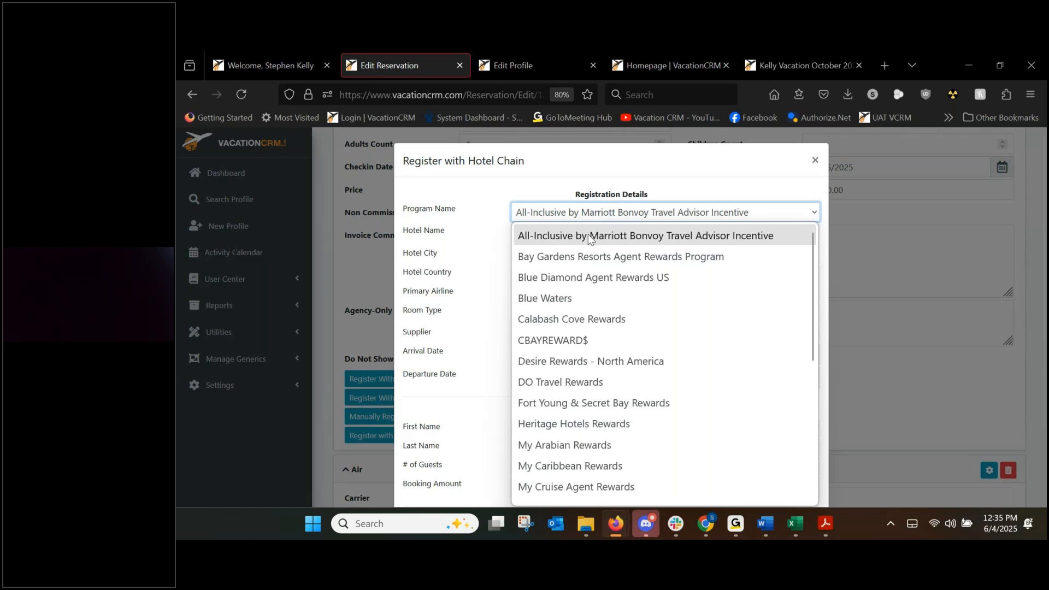
click(584, 277)
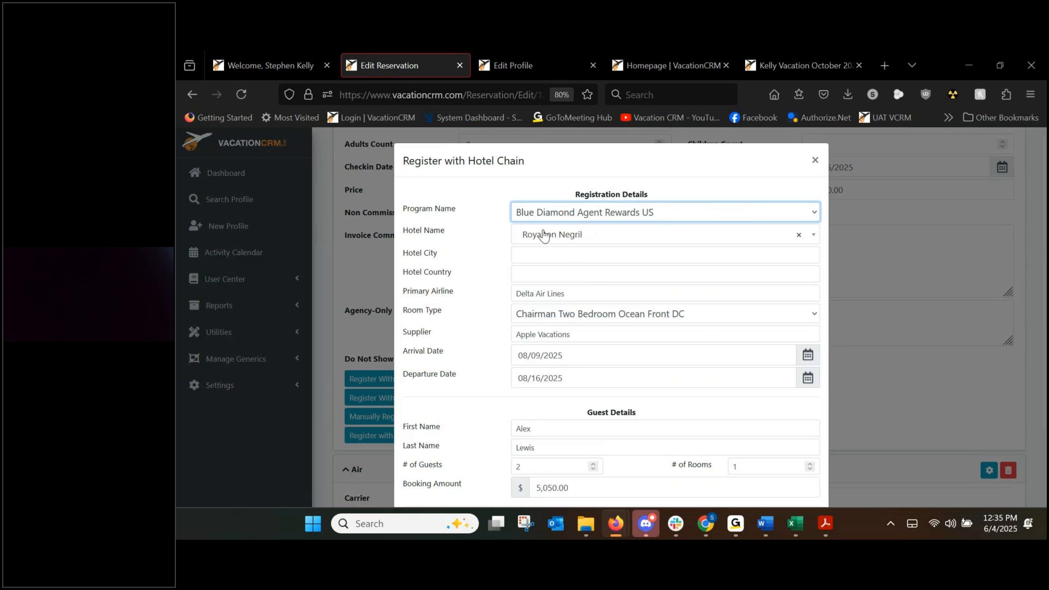
click(552, 308)
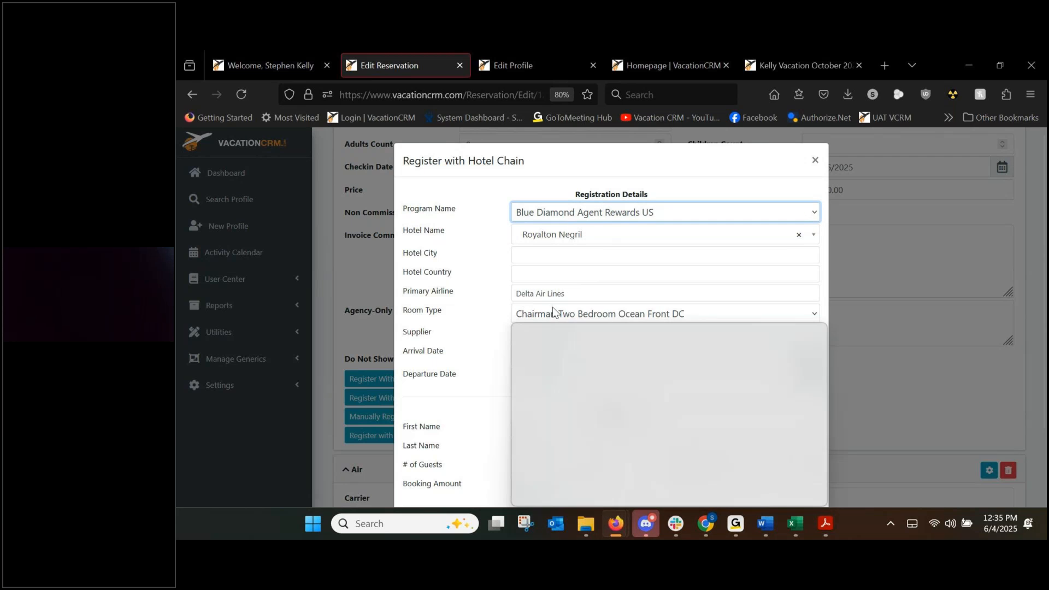
scroll(592, 404, down, 5)
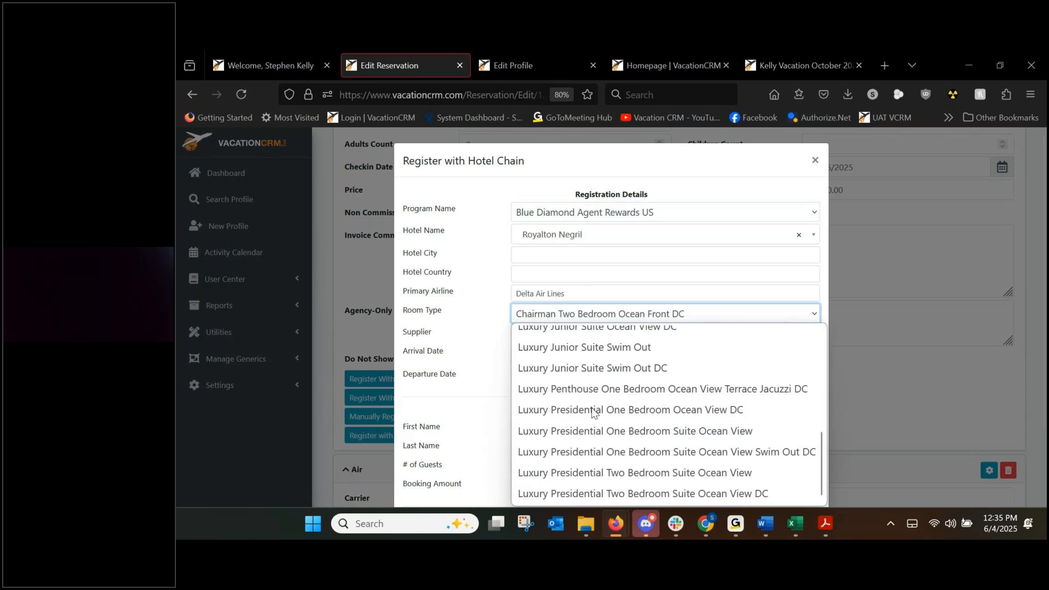
click(595, 367)
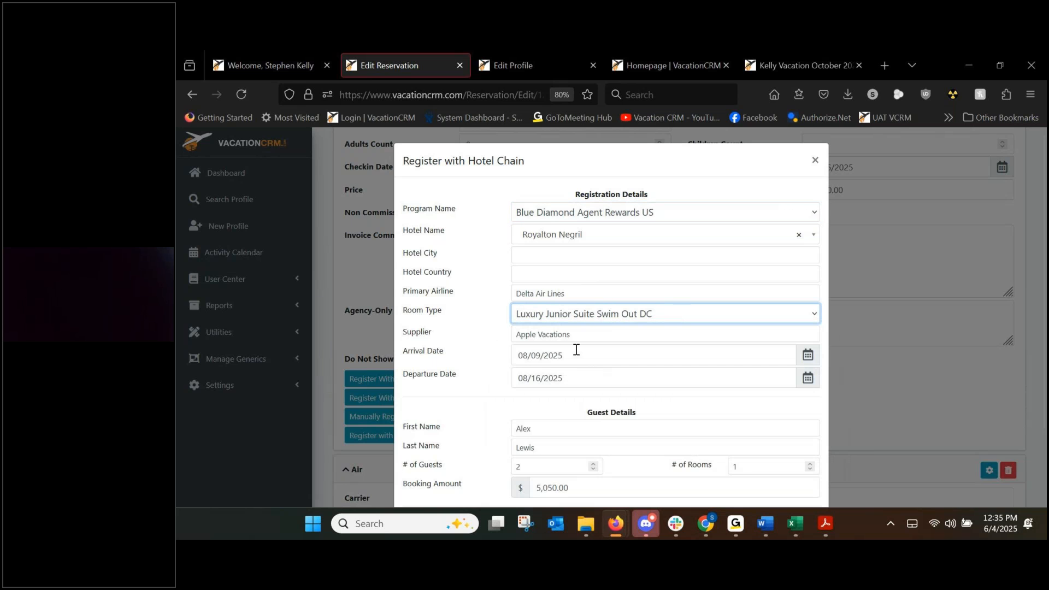
scroll(592, 388, down, 2)
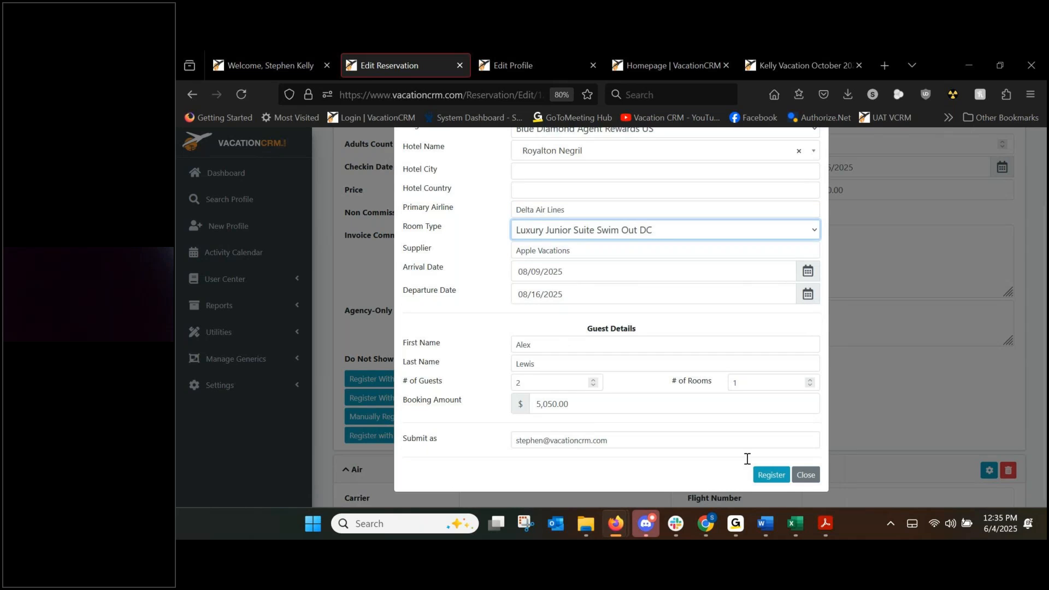
click(776, 476)
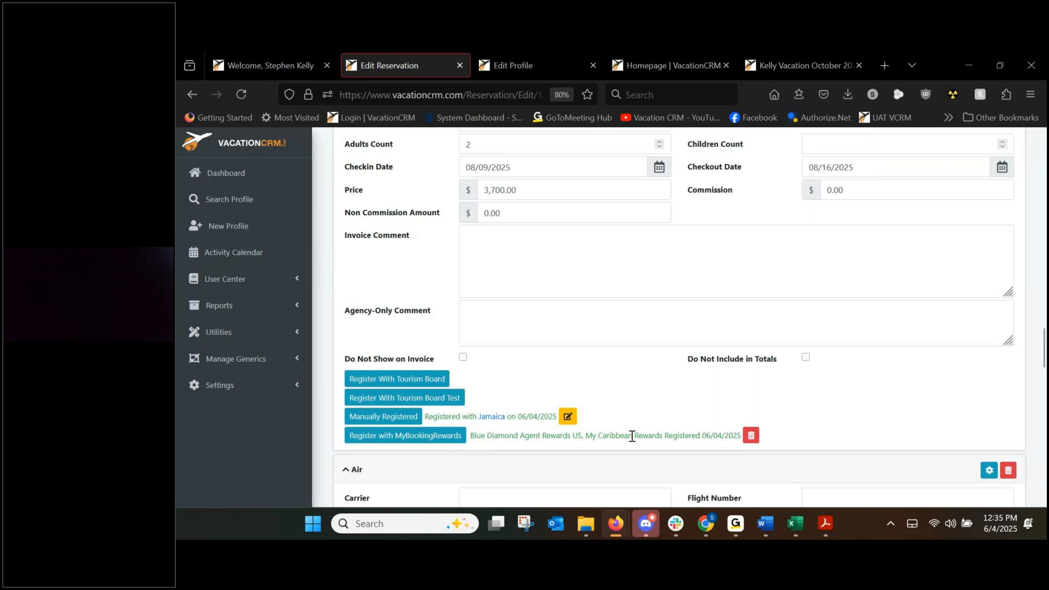
scroll(632, 436, up, 1)
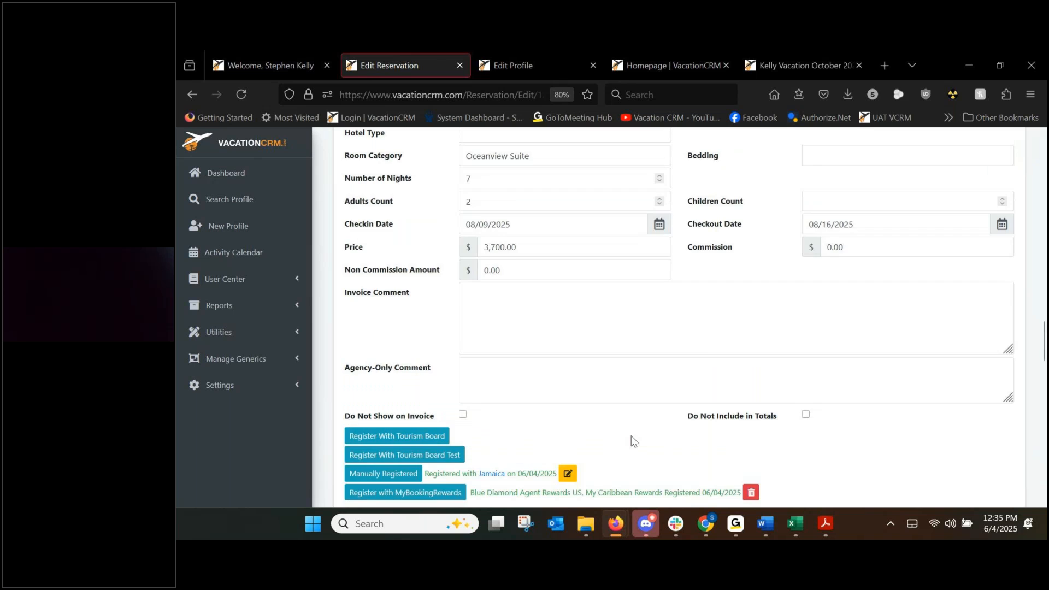
scroll(633, 441, down, 1)
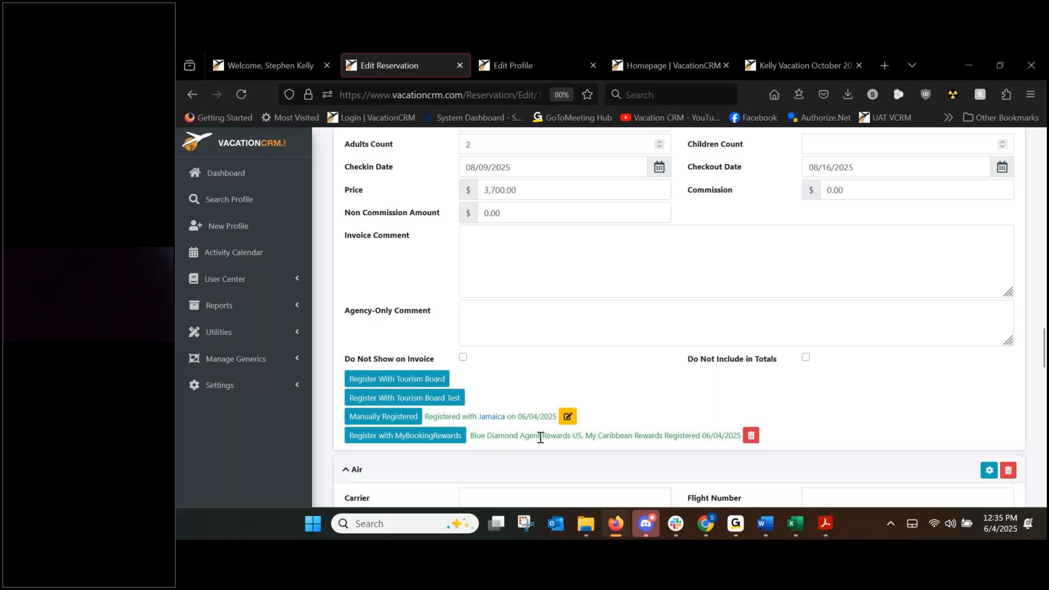
scroll(691, 427, up, 2)
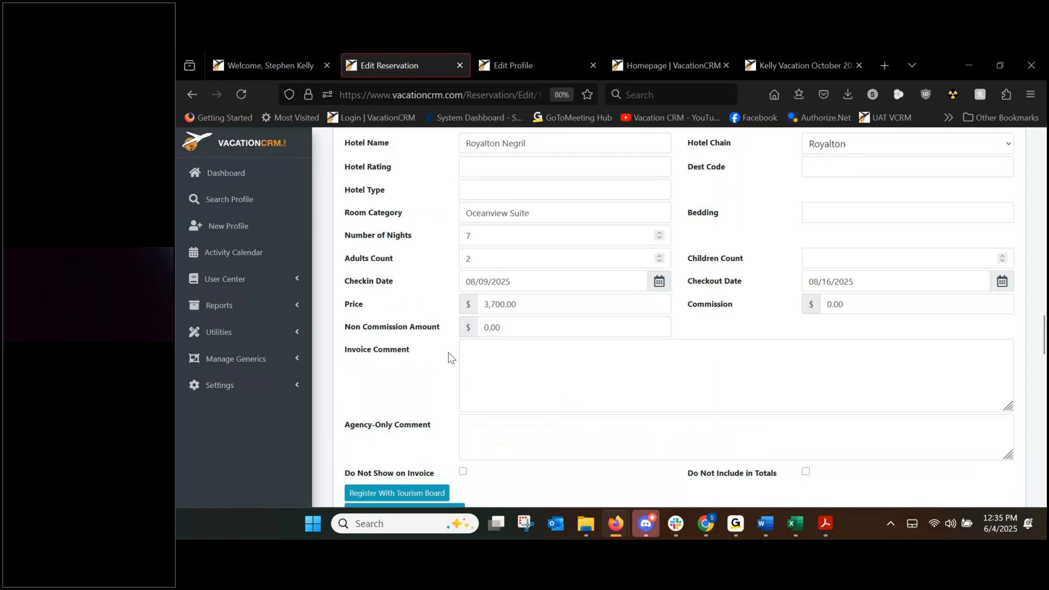
scroll(569, 335, up, 5)
scroll(545, 367, up, 10)
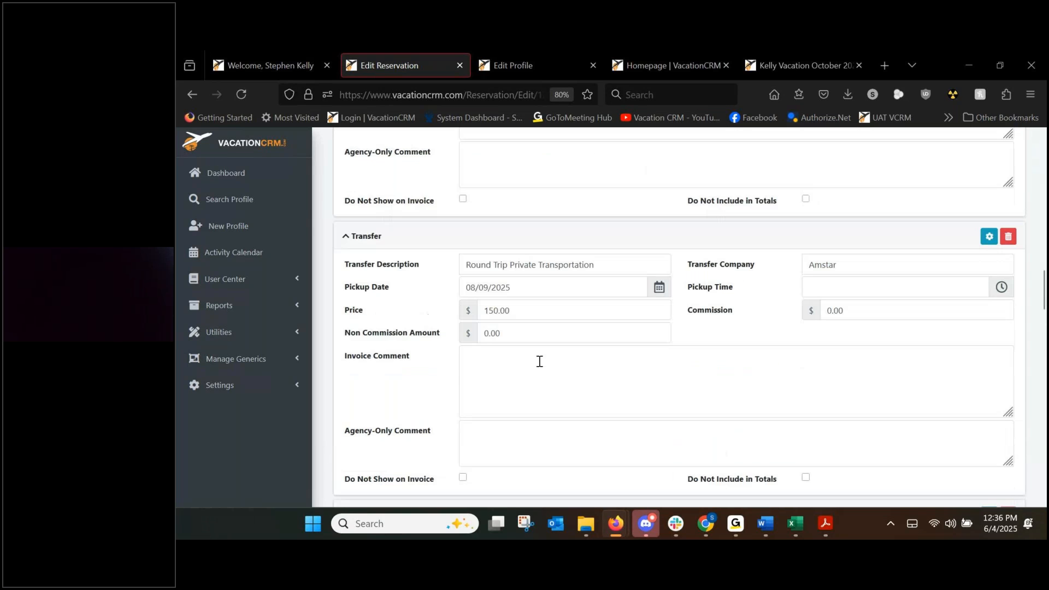
scroll(656, 347, up, 6)
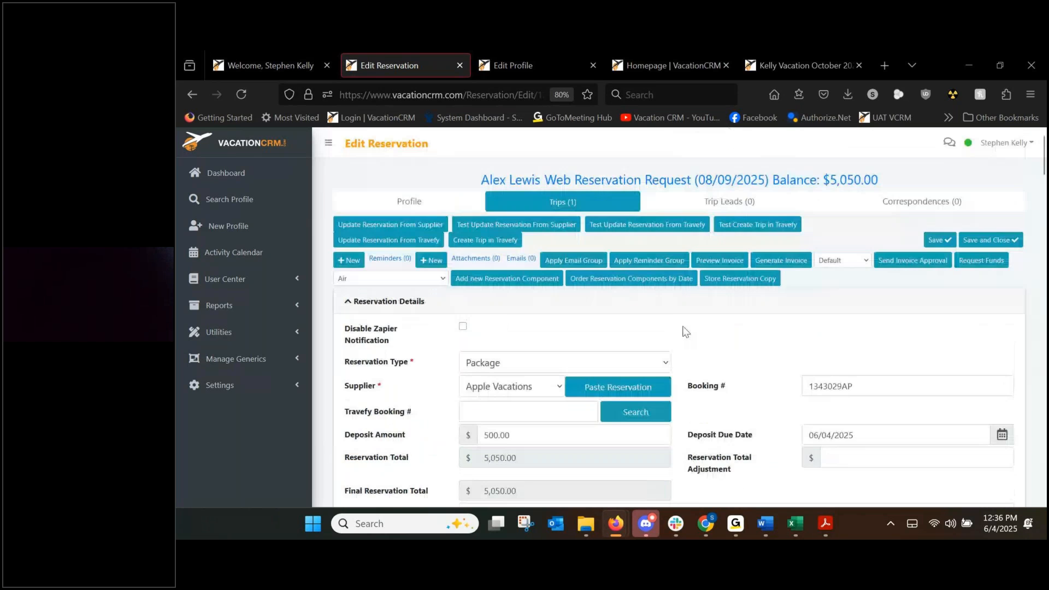
Review the invoice preview's totals, deposit and 7/25/2025 final payment date, then close the preview.
click(731, 265)
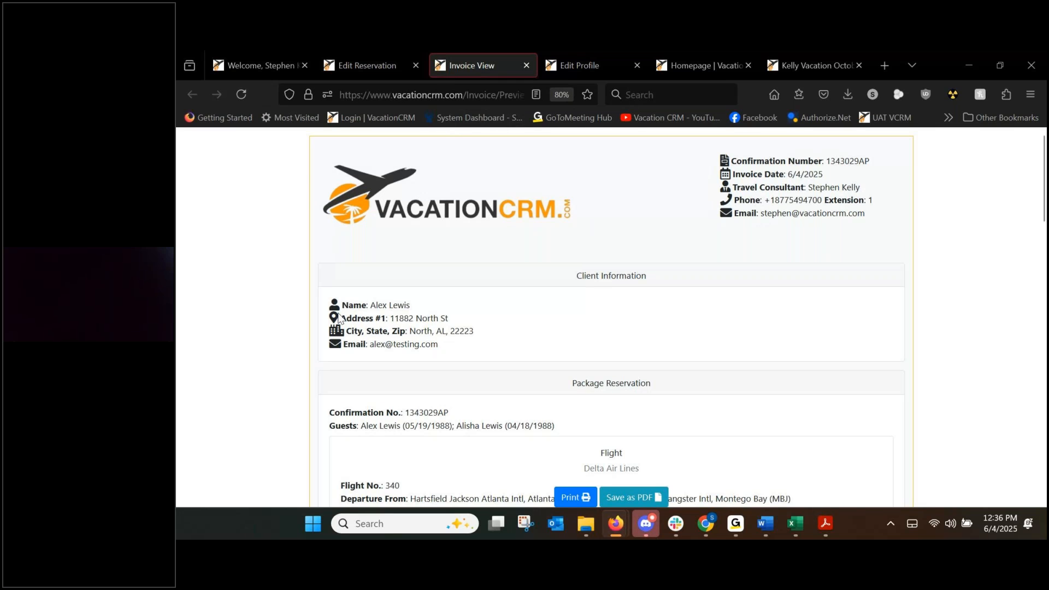
scroll(490, 277, down, 2)
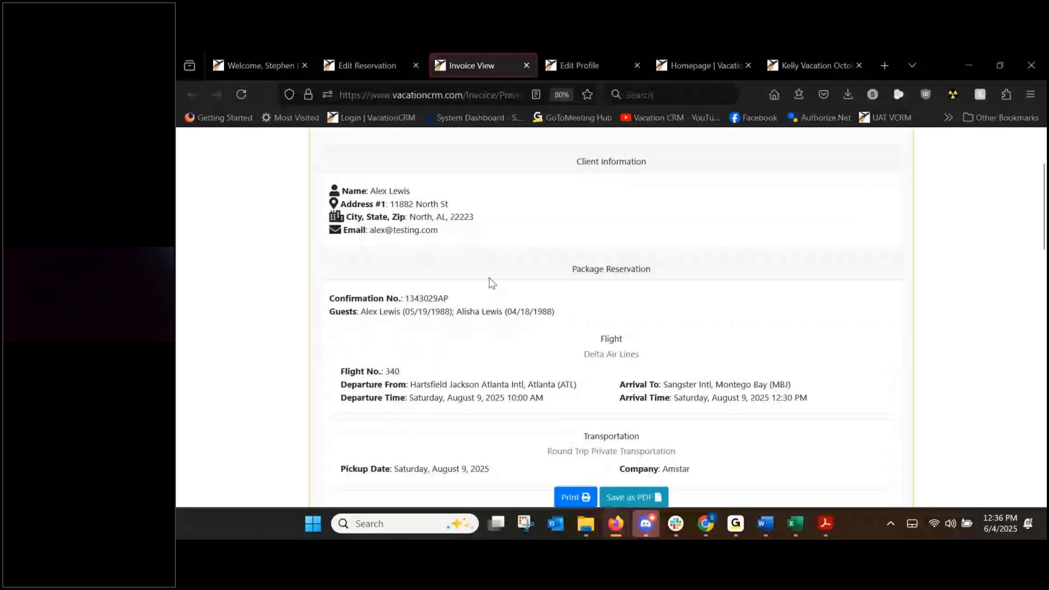
scroll(547, 282, down, 2)
scroll(586, 243, down, 2)
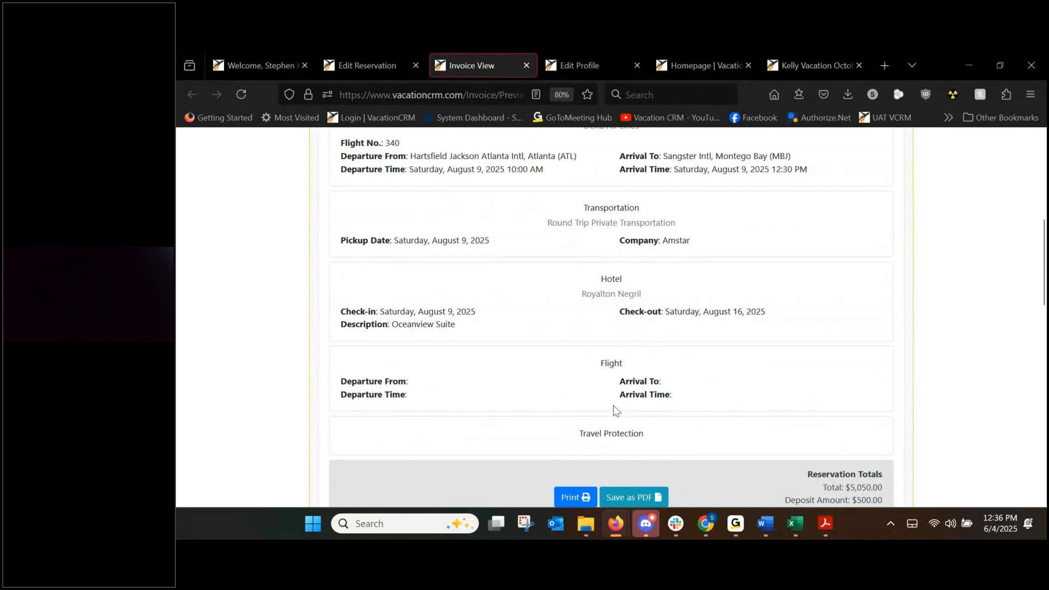
scroll(612, 410, down, 2)
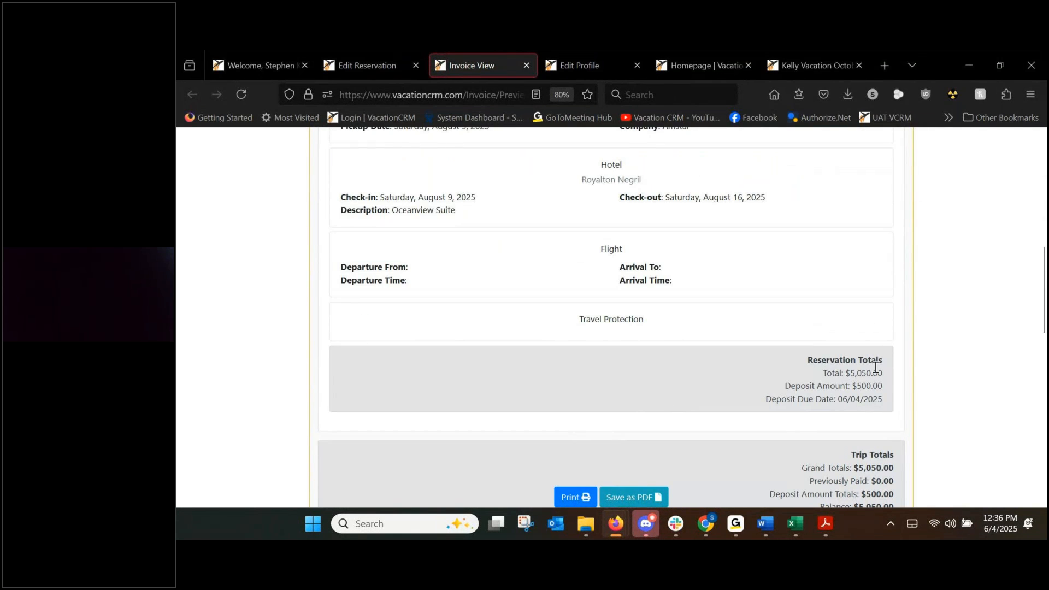
scroll(875, 368, down, 1)
scroll(875, 367, down, 1)
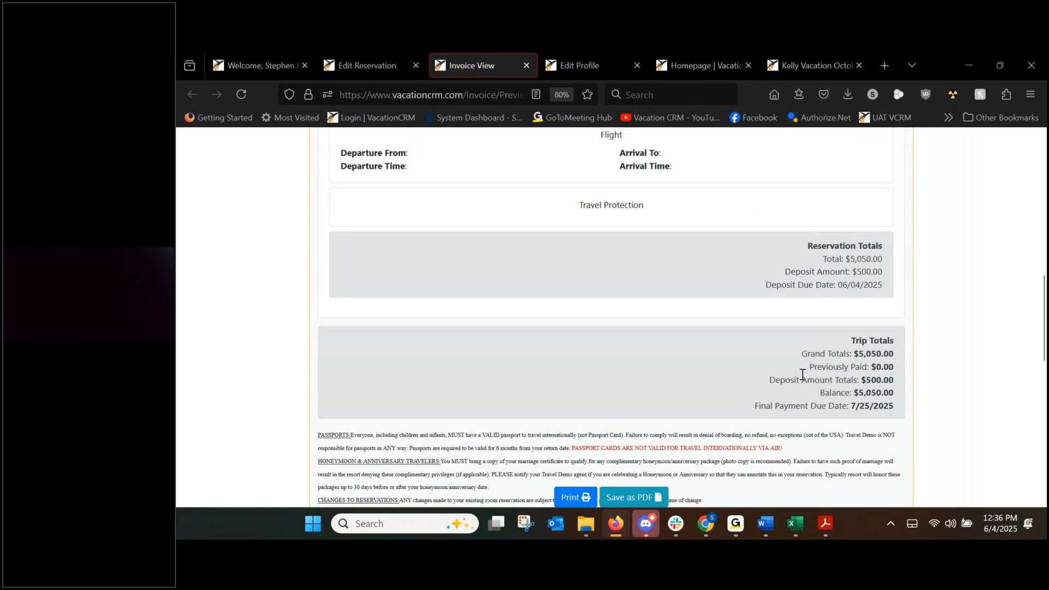
scroll(540, 393, down, 2)
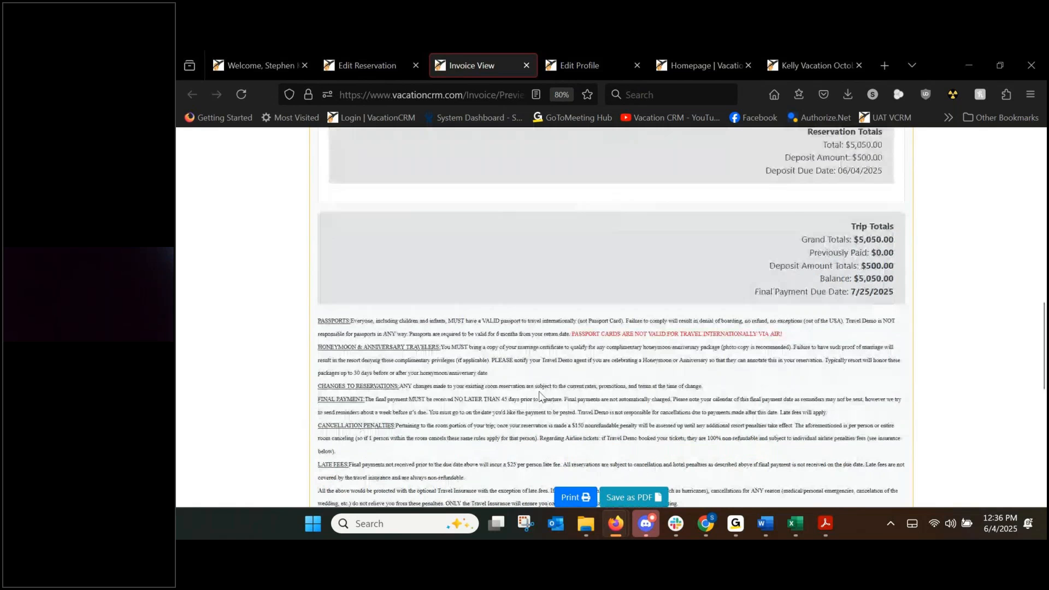
scroll(540, 395, down, 4)
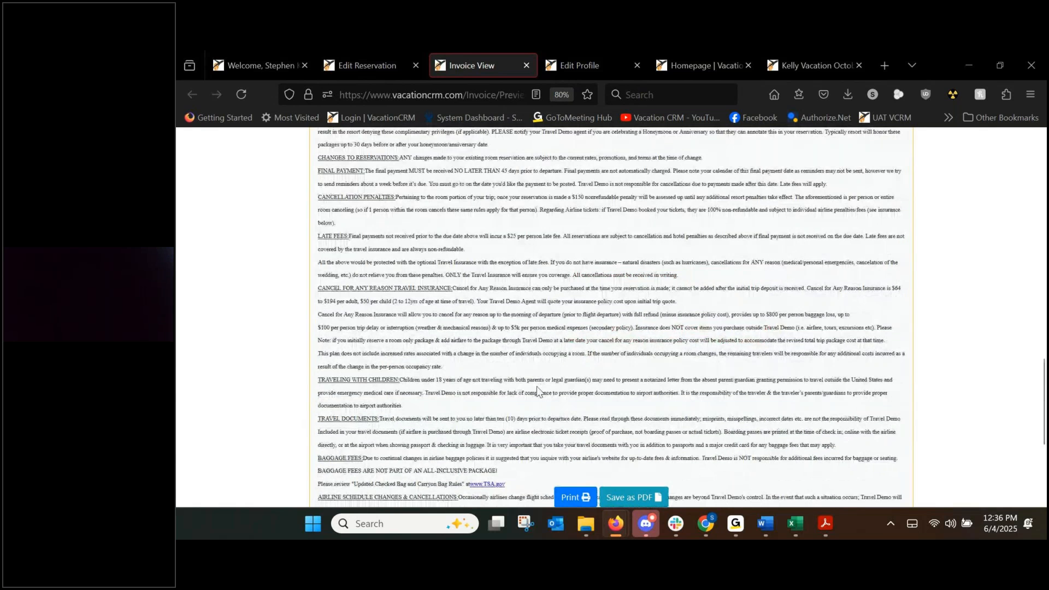
scroll(540, 391, up, 17)
click(525, 66)
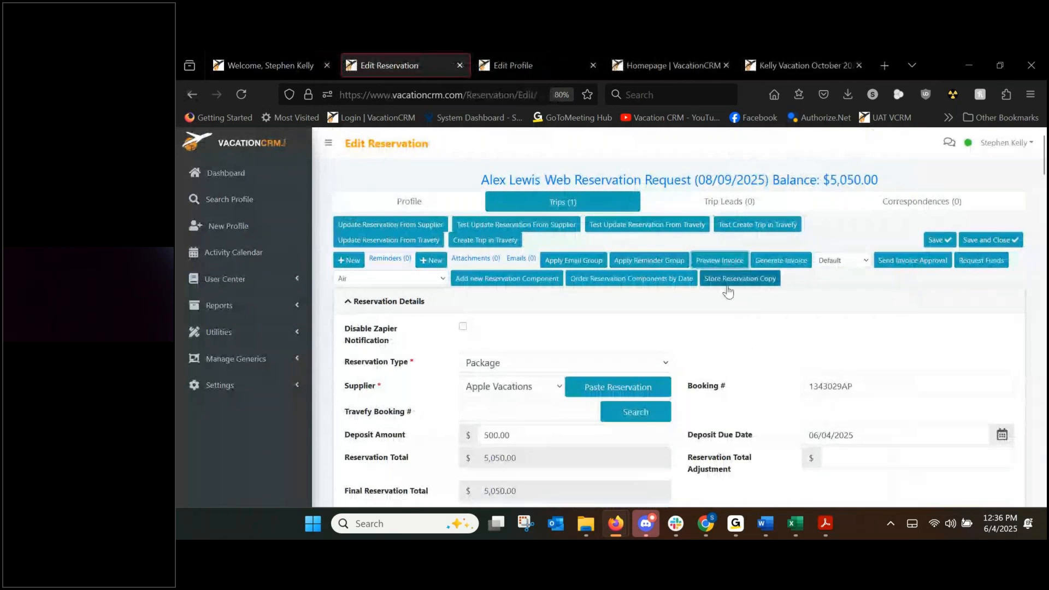
Generate the invoice for the Apple Vacations reservation.
scroll(732, 339, down, 5)
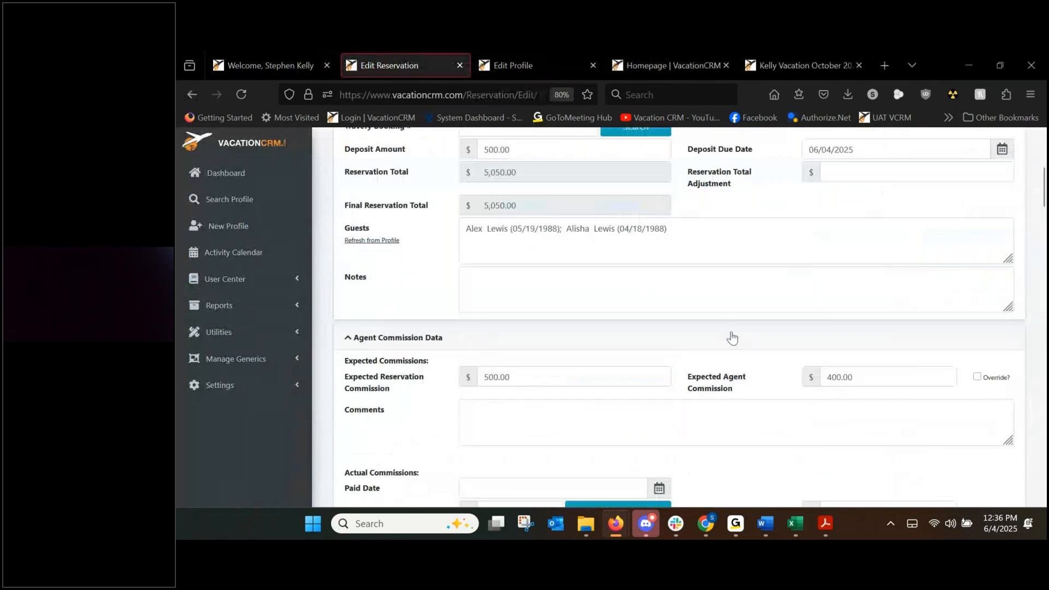
scroll(726, 339, down, 15)
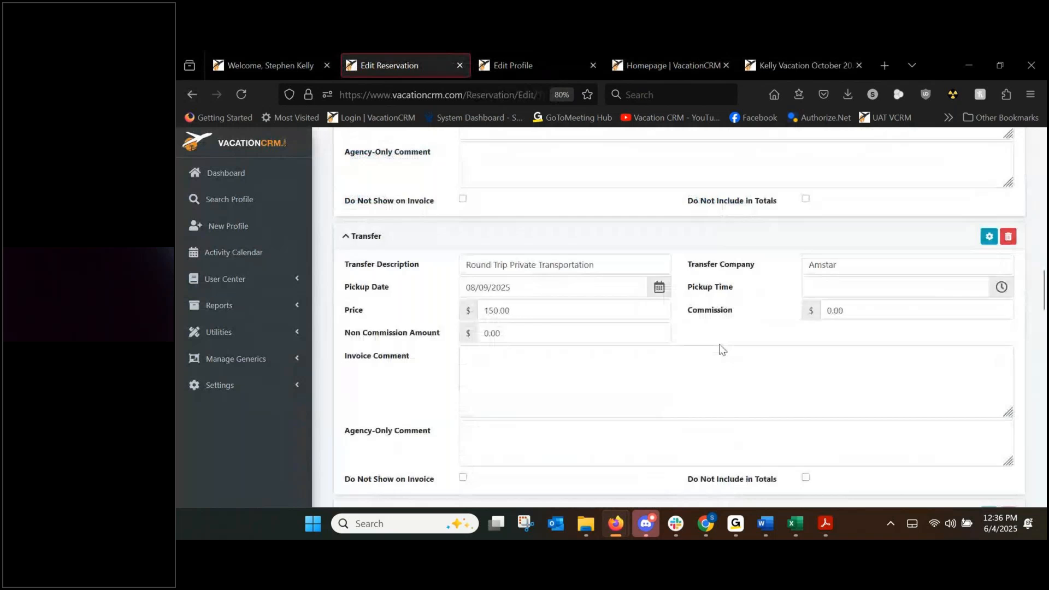
scroll(722, 349, down, 6)
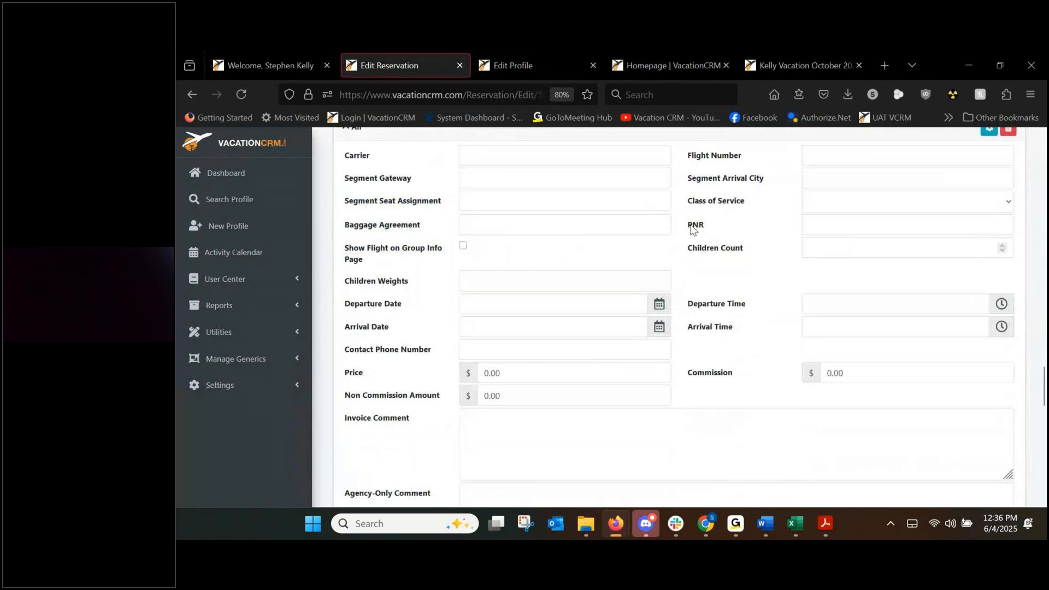
scroll(692, 232, down, 2)
scroll(750, 342, up, 5)
drag(1042, 355, 1040, 139)
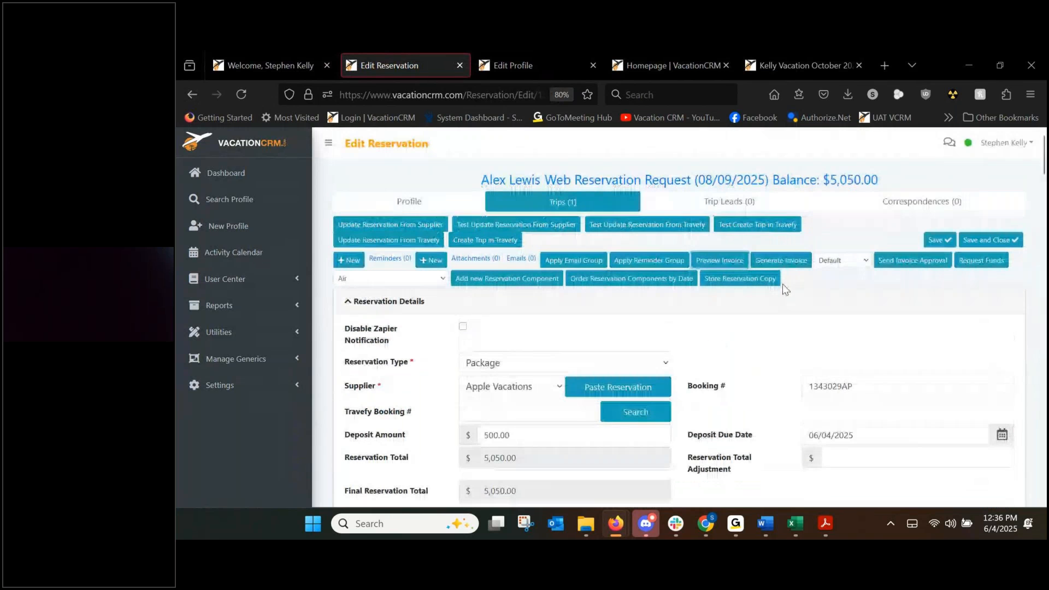
click(777, 266)
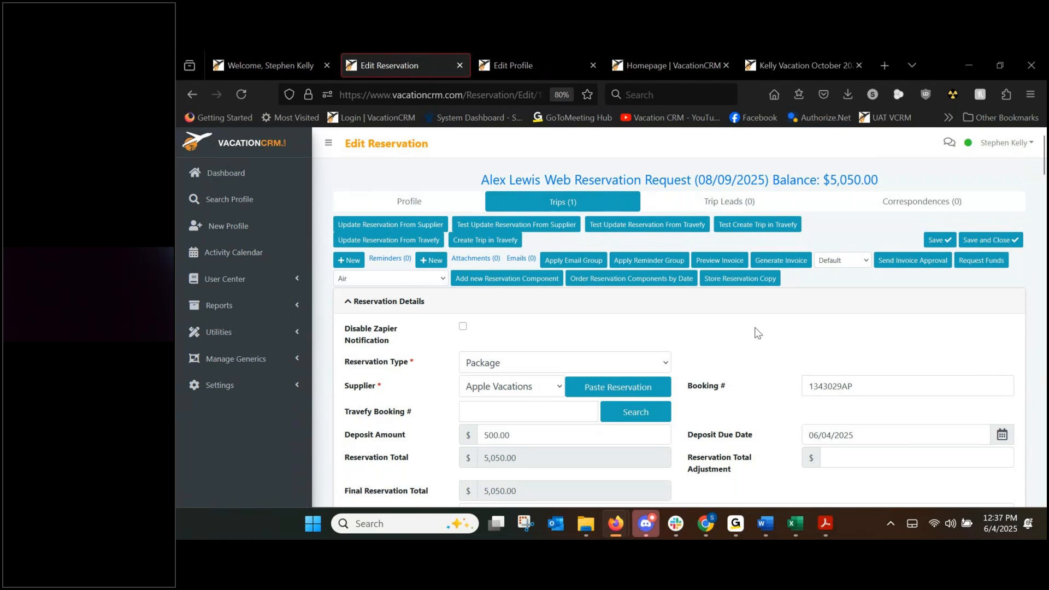
mouse_move(663, 187)
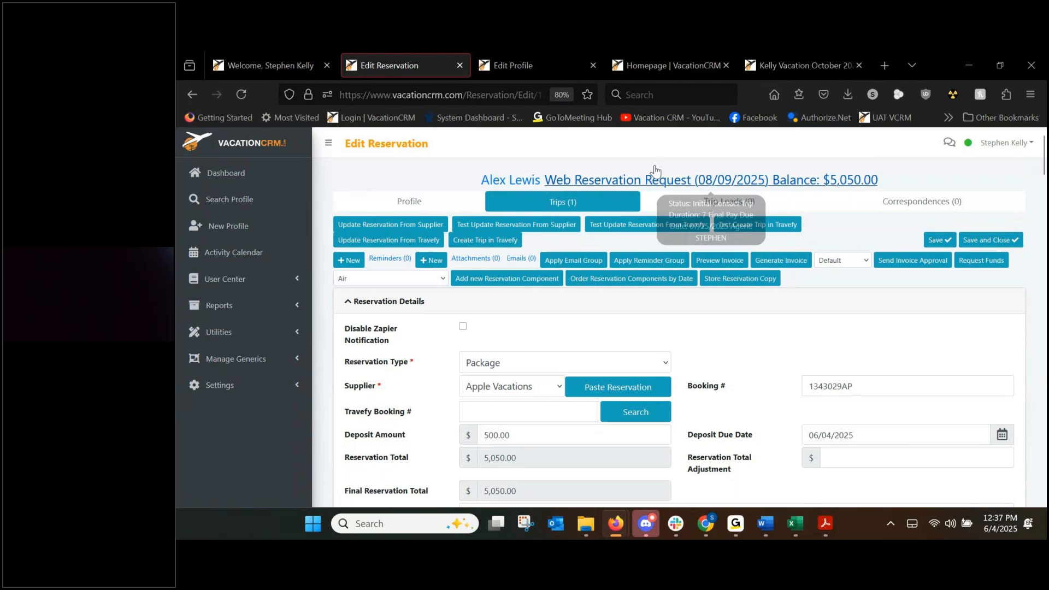
click(683, 184)
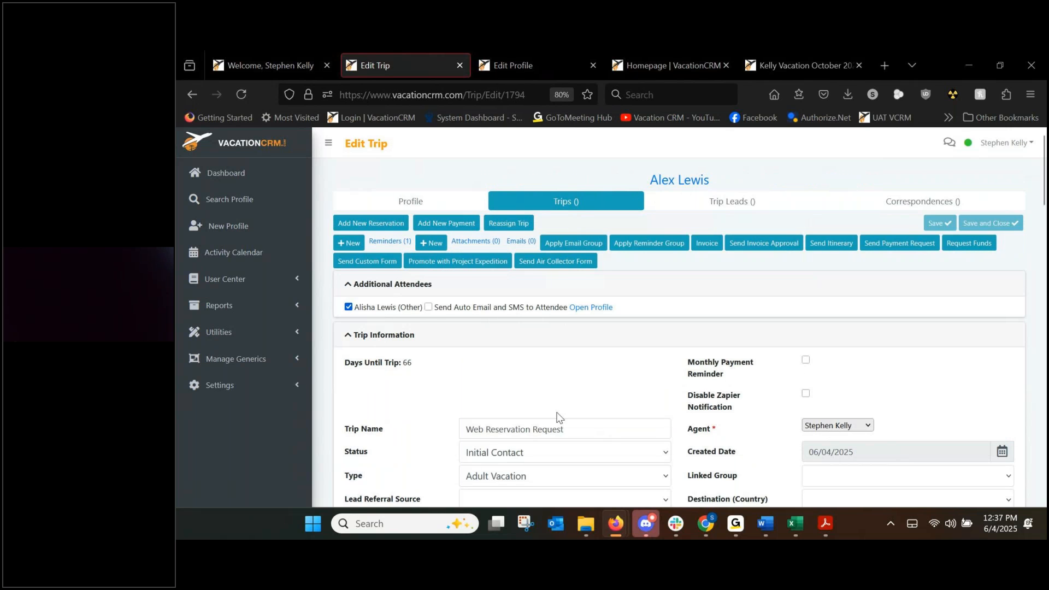
scroll(556, 417, down, 1)
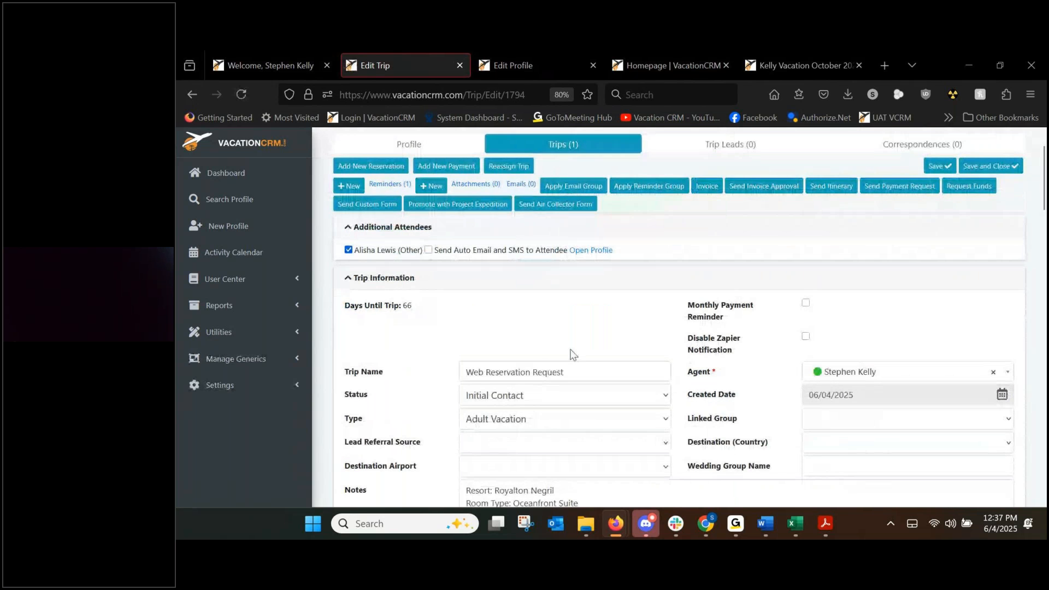
scroll(574, 327, down, 1)
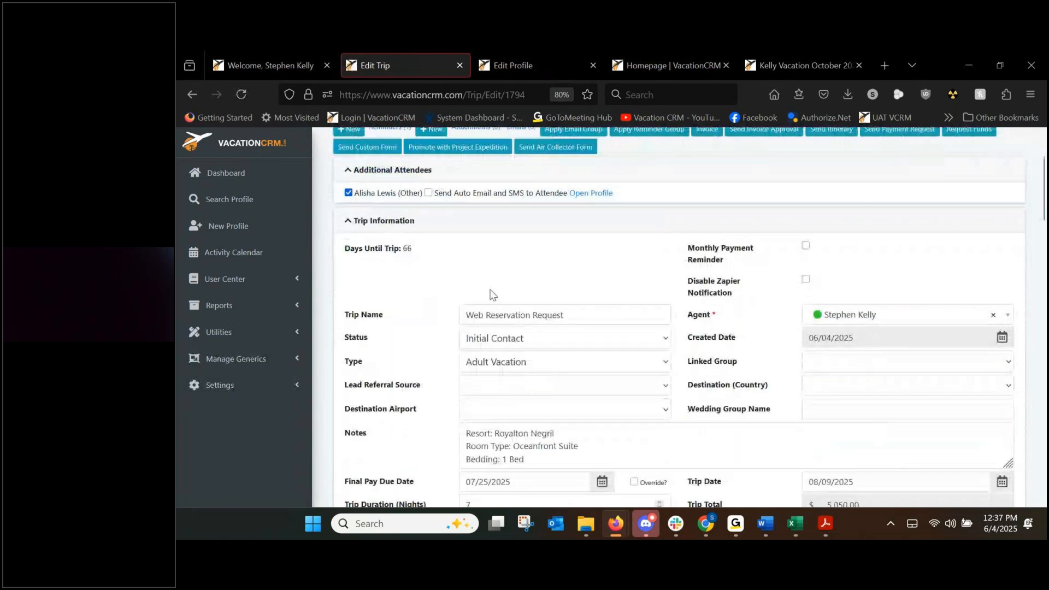
scroll(490, 295, down, 3)
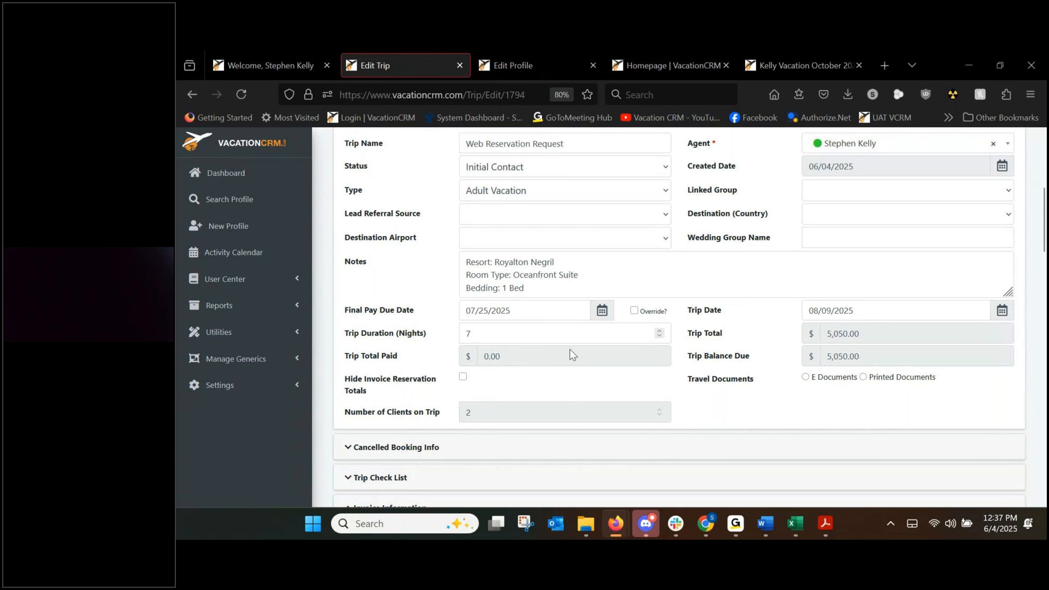
scroll(569, 350, down, 7)
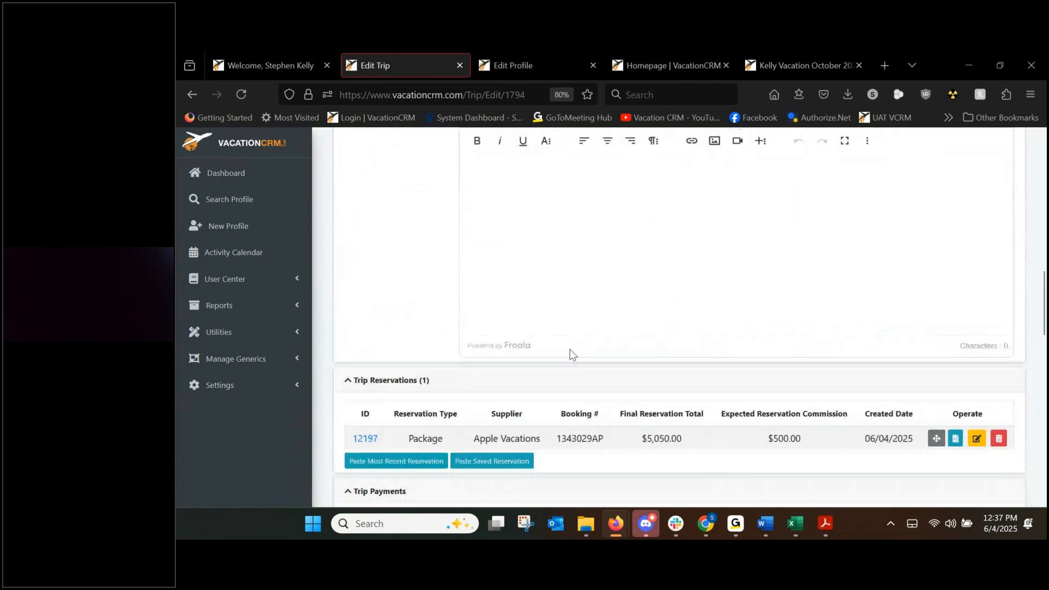
scroll(570, 349, down, 1)
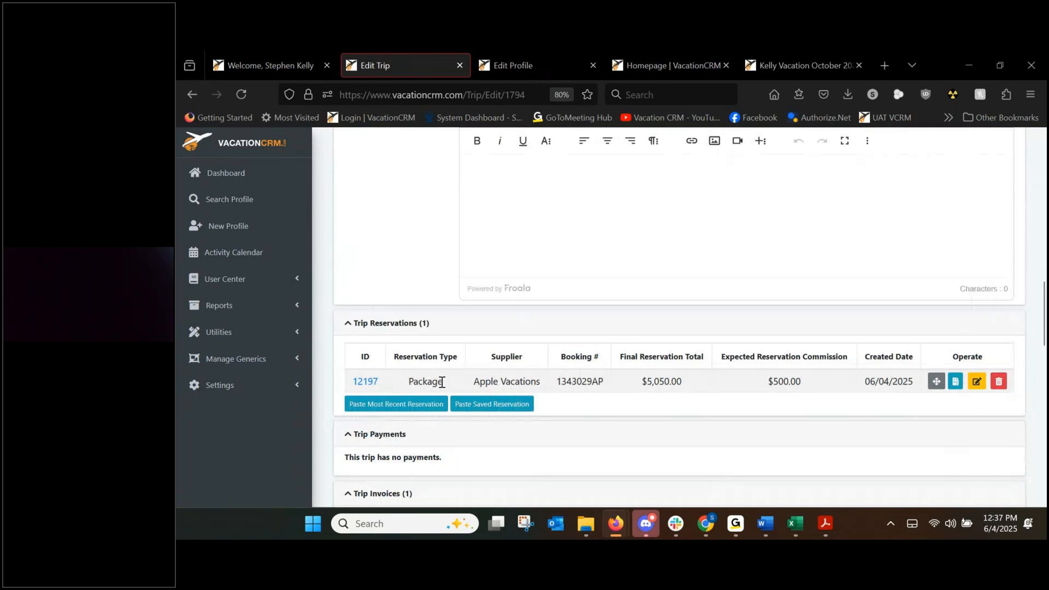
scroll(439, 451, down, 2)
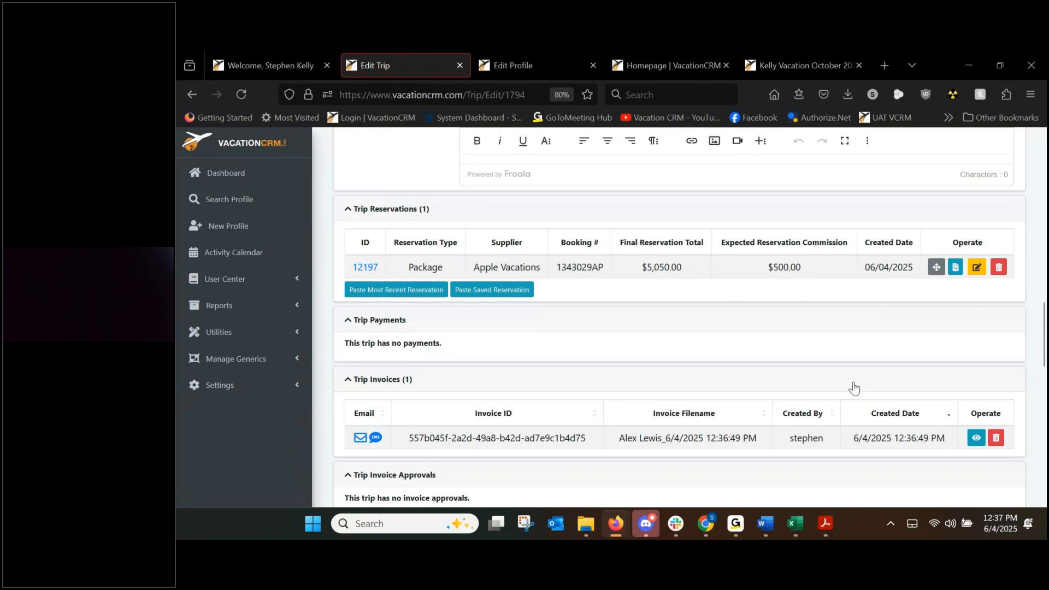
scroll(857, 385, up, 5)
scroll(854, 382, up, 5)
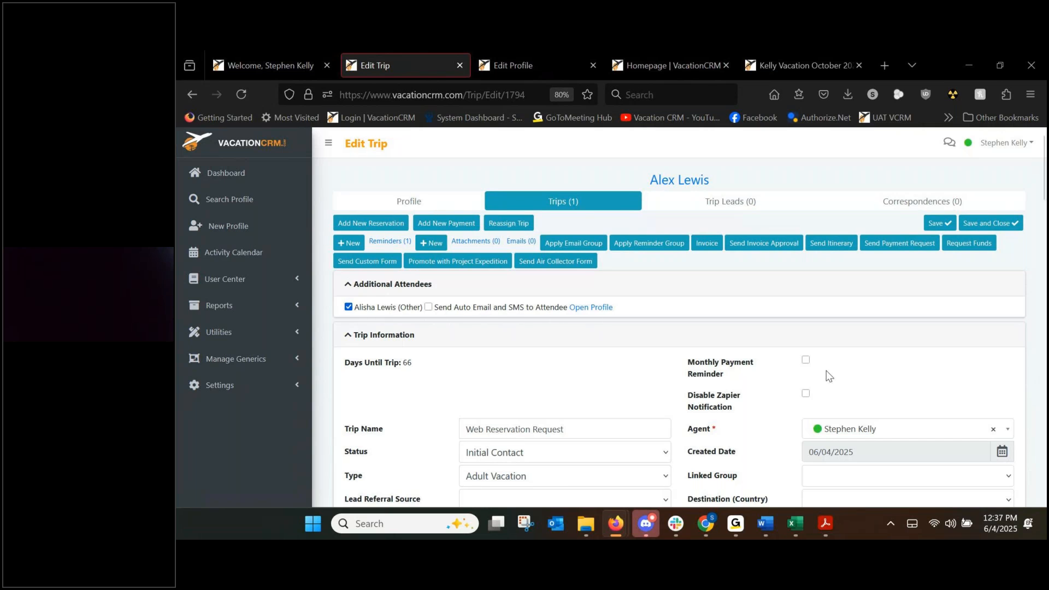
Prepare an Email invoice approval for the client using the Approval without Insurance template.
click(752, 249)
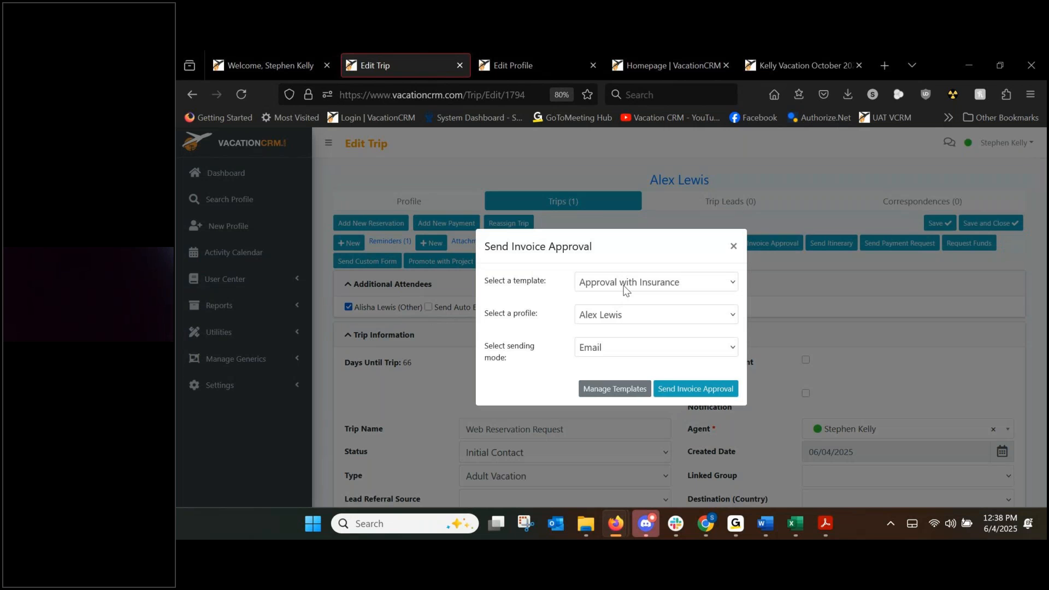
click(627, 285)
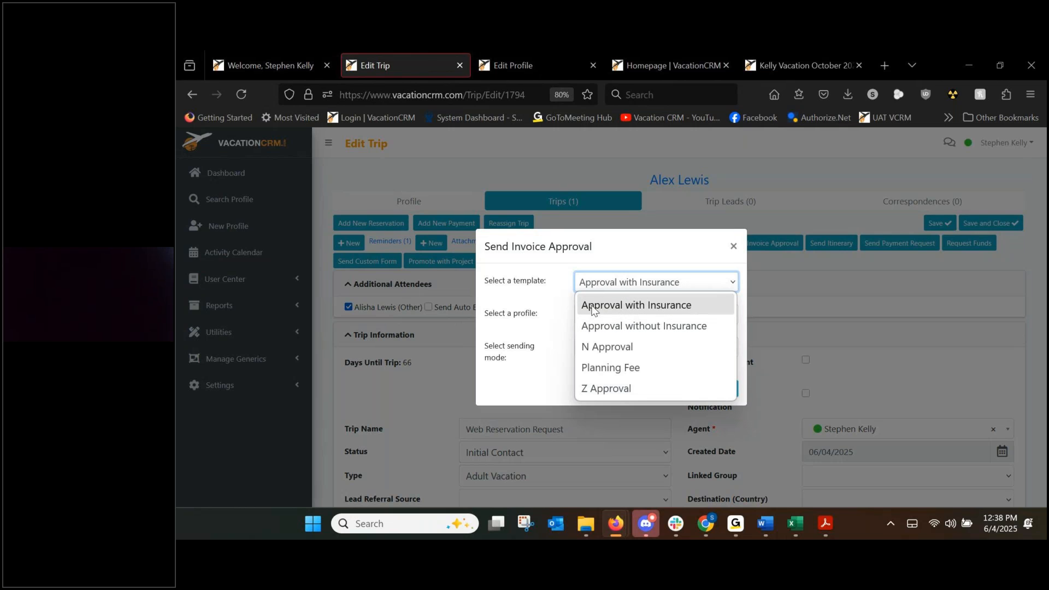
click(655, 327)
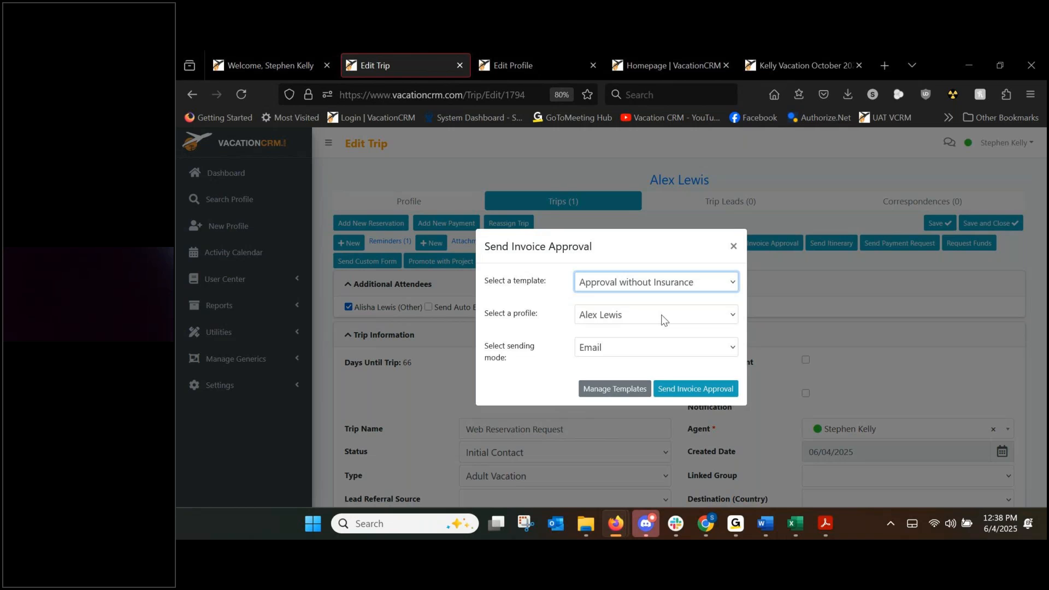
click(673, 390)
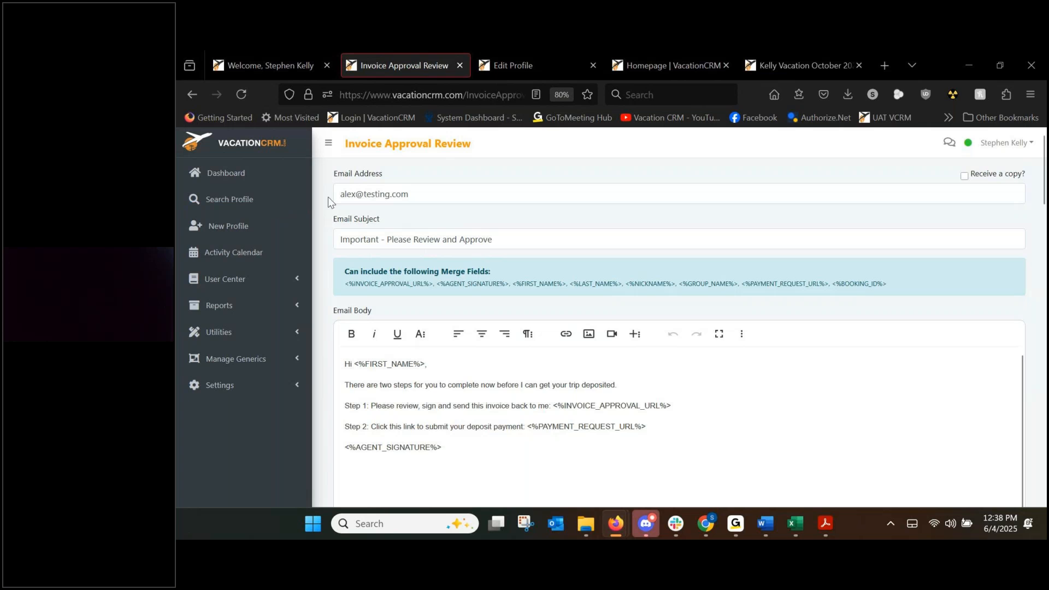
Replace the recipient with the agent's own e-mail address from the autocomplete suggestions.
click(403, 193)
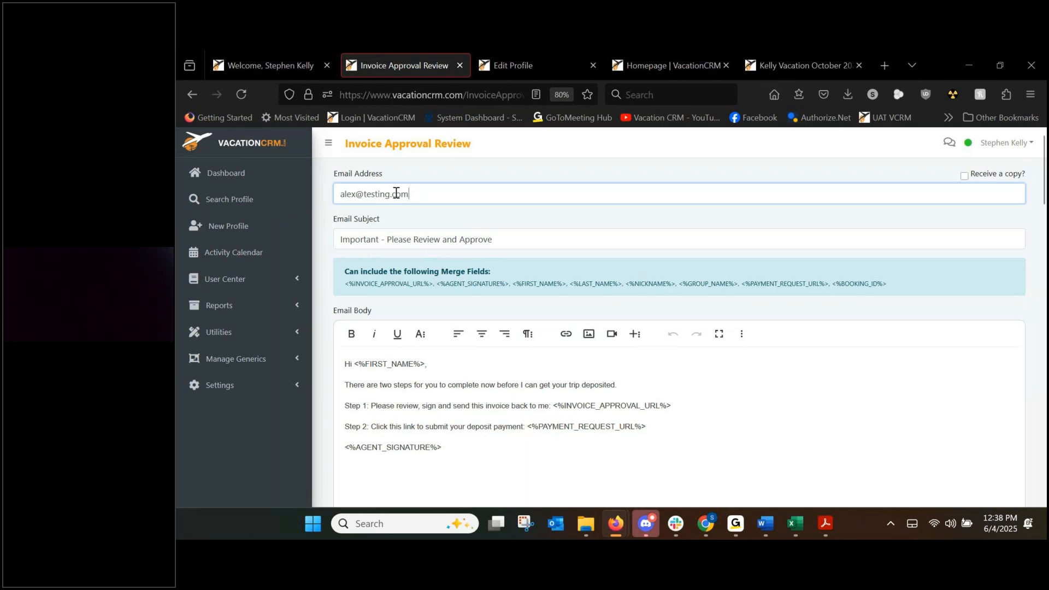
key(ctrl+a)
key(BackSpace)
text(ste)
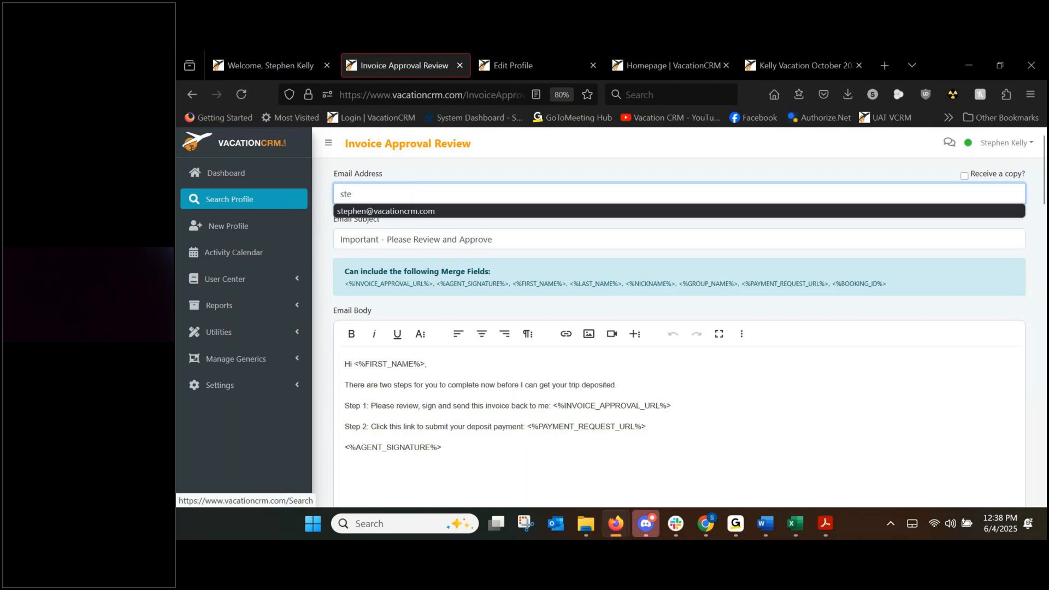
key(Down)
key(Tab)
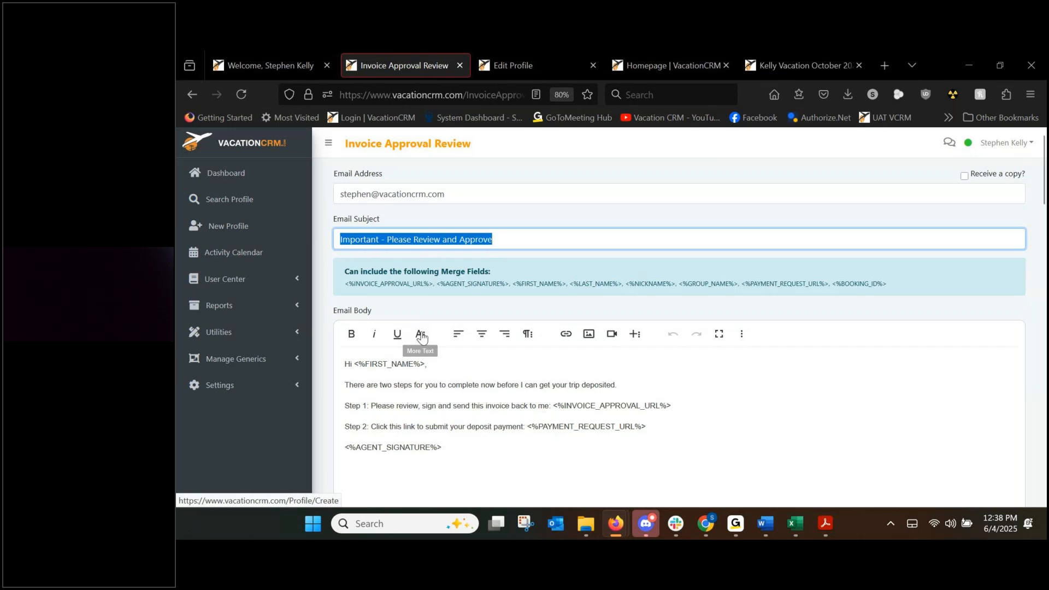
scroll(488, 249, down, 3)
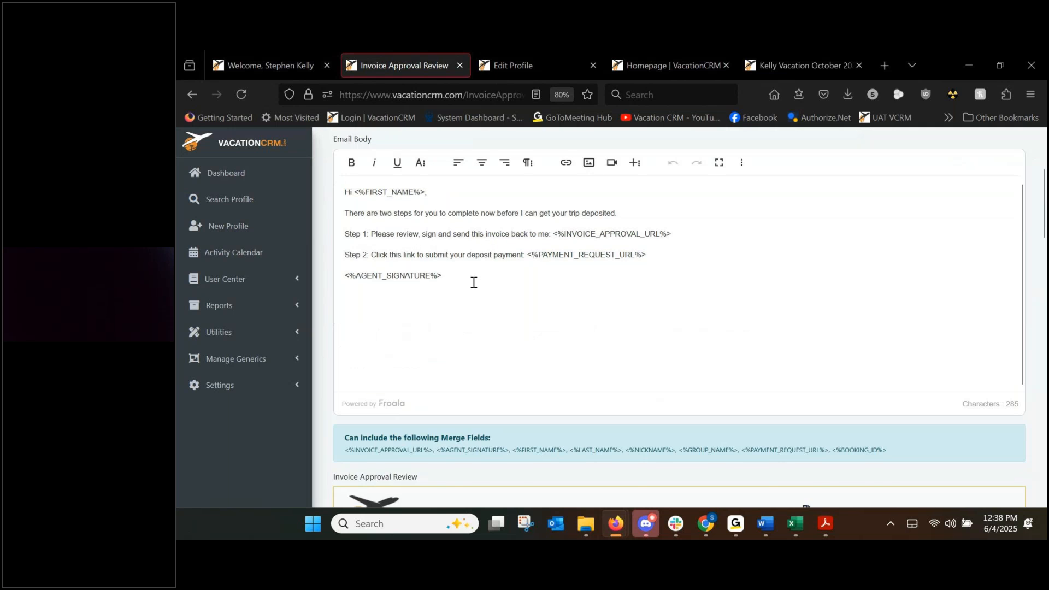
scroll(604, 363, down, 15)
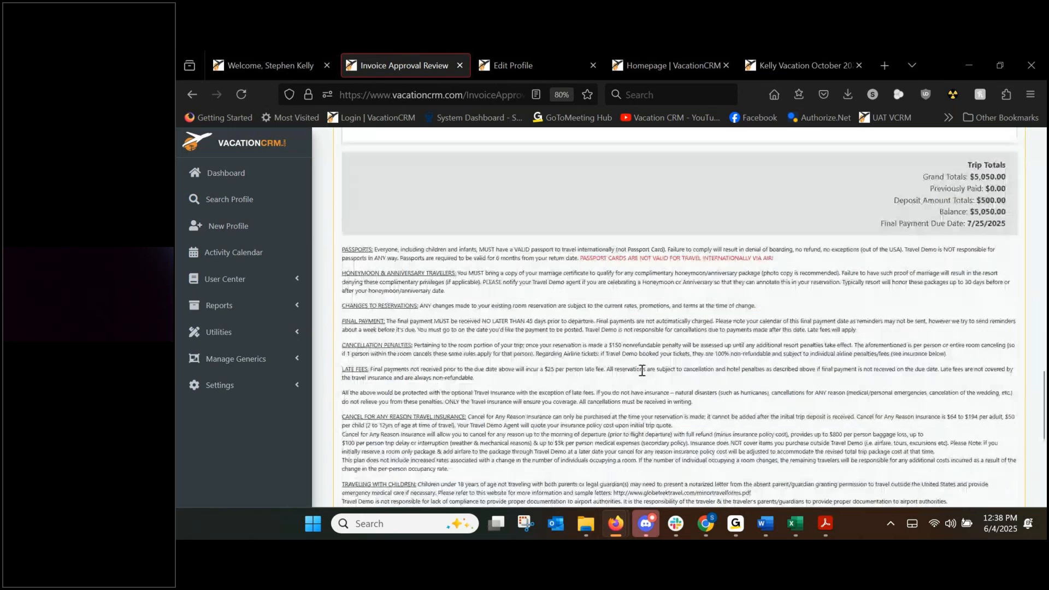
scroll(642, 371, down, 5)
Send the invoice approval e-mail and open it from the Trip Invoice Approvals list.
click(676, 458)
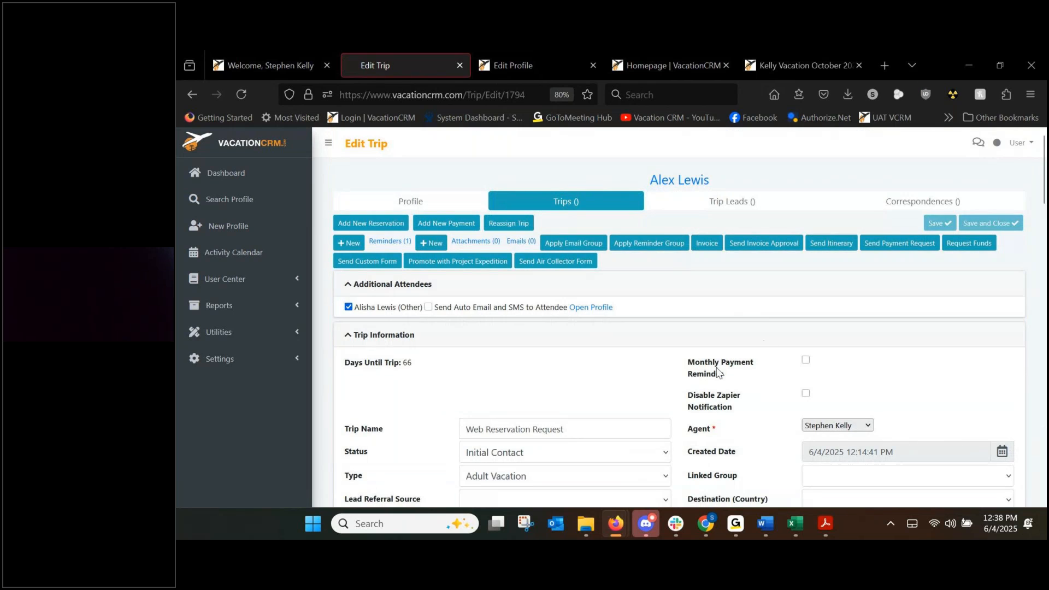
scroll(768, 365, down, 2)
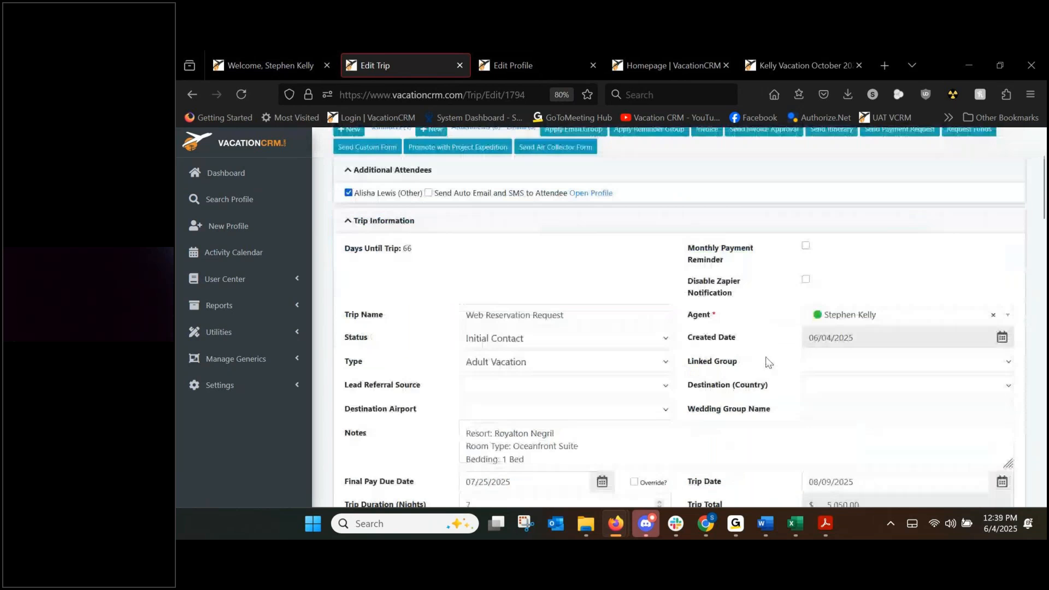
scroll(768, 361, down, 3)
scroll(766, 357, down, 5)
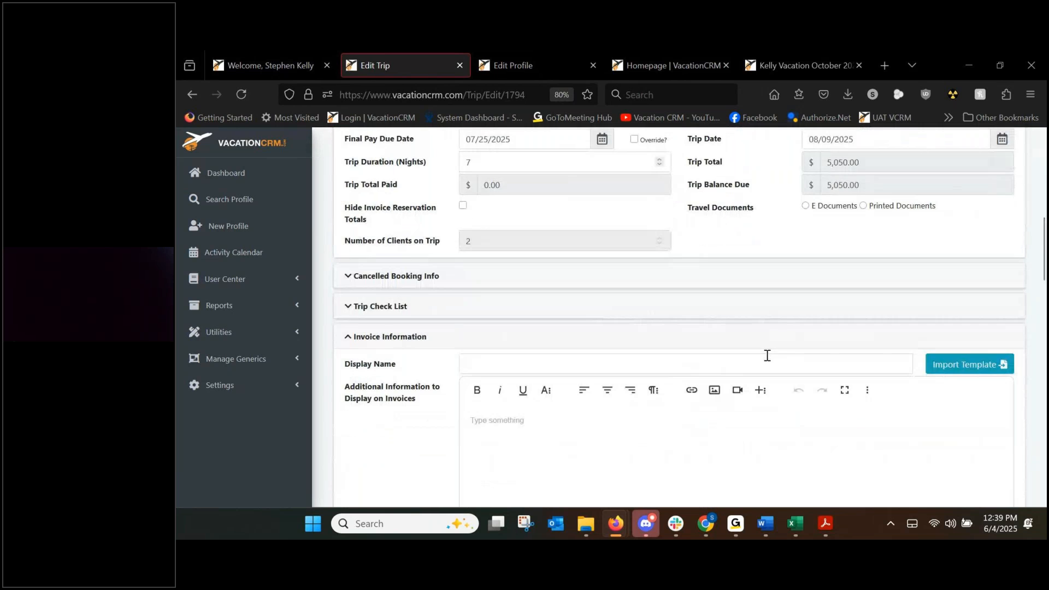
scroll(417, 356, down, 3)
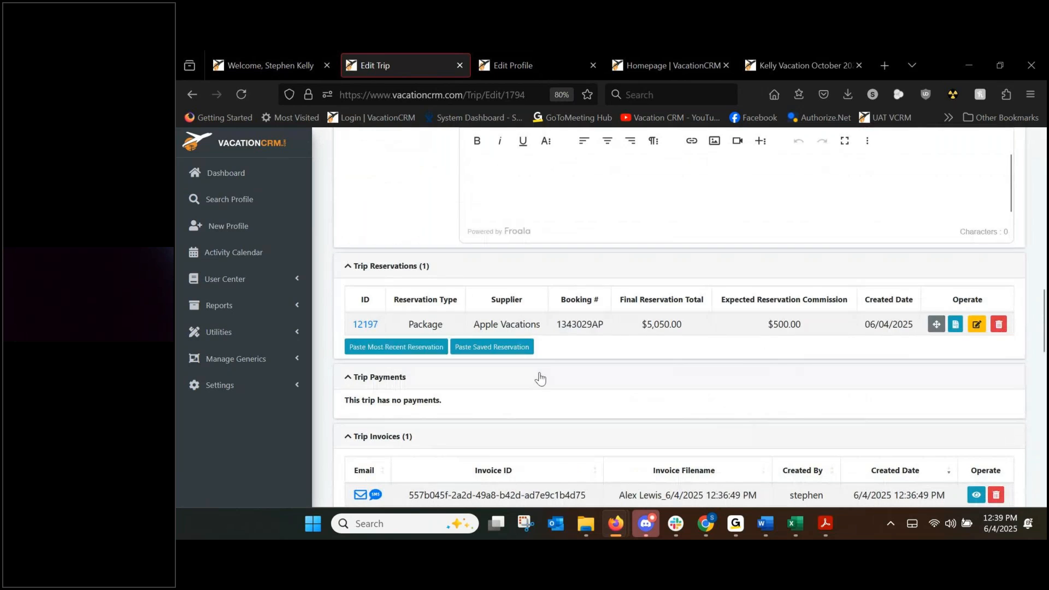
scroll(554, 371, down, 3)
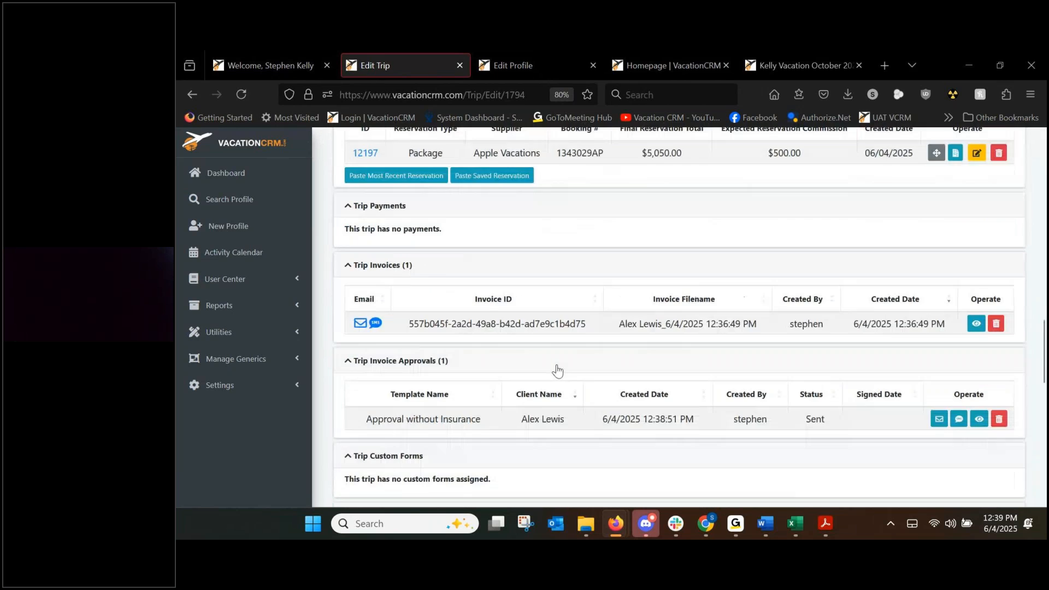
click(979, 419)
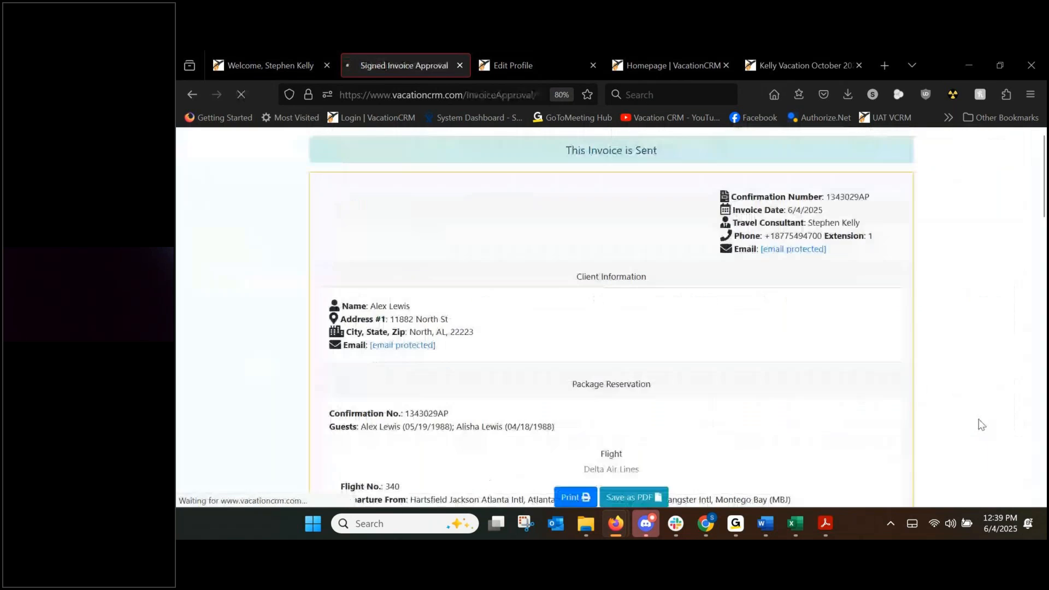
Read the sent invoice down to the Agreement Section, then go back to Edit Trip.
scroll(633, 202, down, 4)
scroll(634, 213, down, 18)
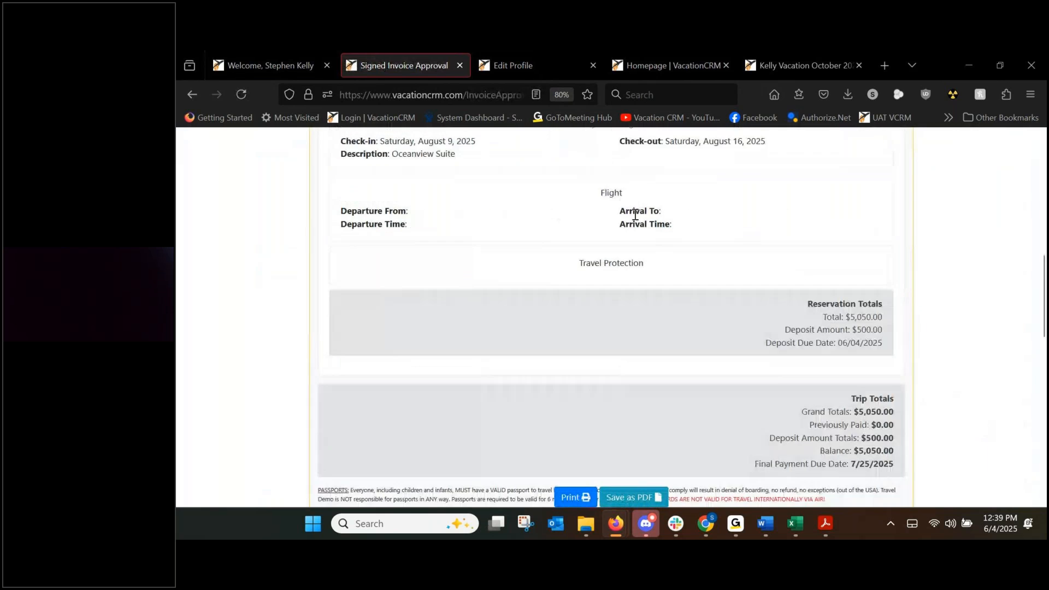
scroll(635, 223, down, 3)
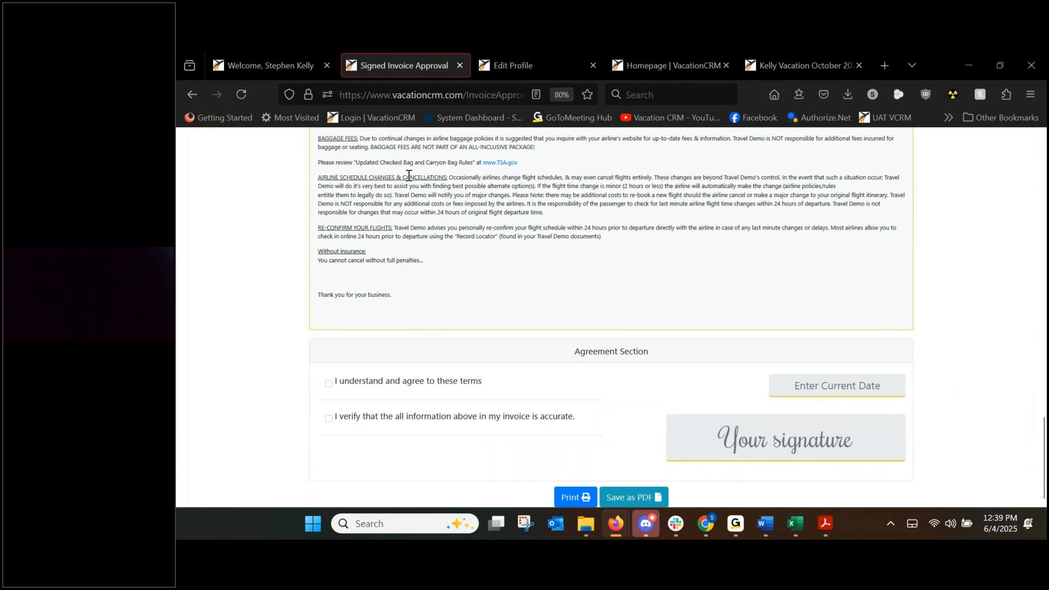
click(192, 93)
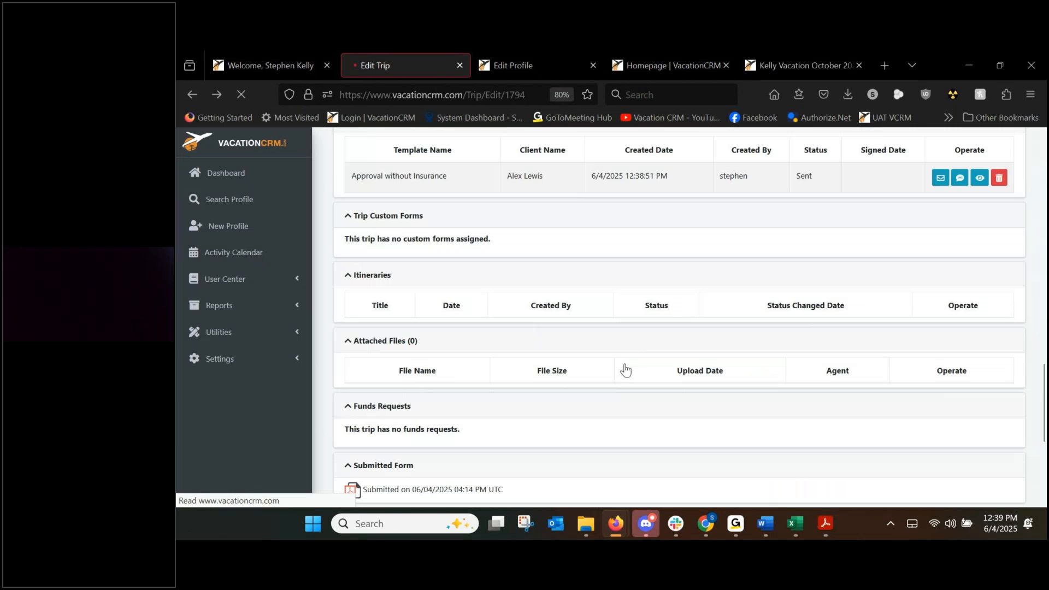
scroll(721, 342, up, 4)
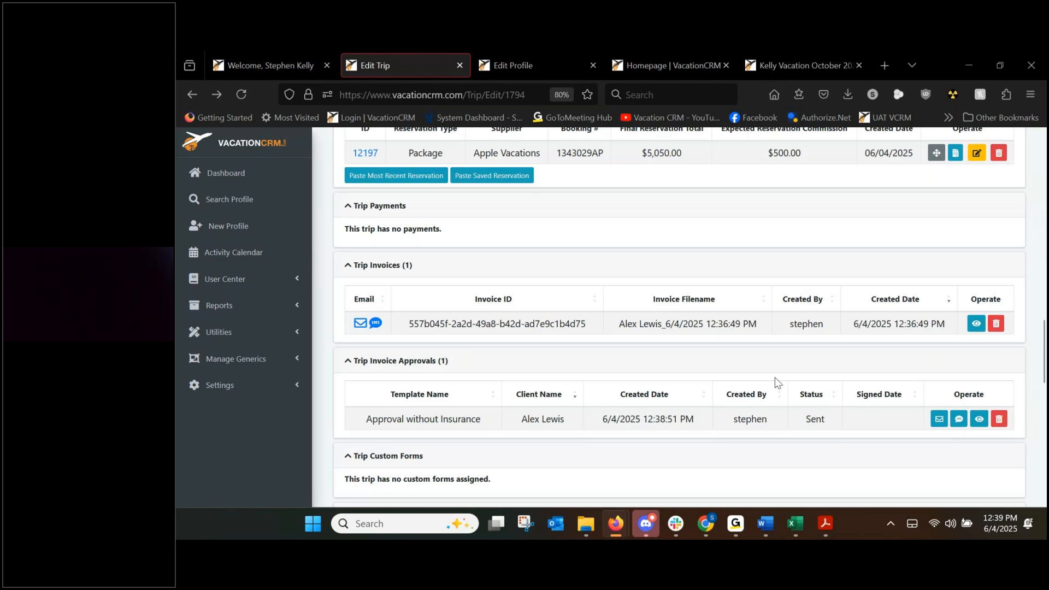
scroll(777, 384, up, 2)
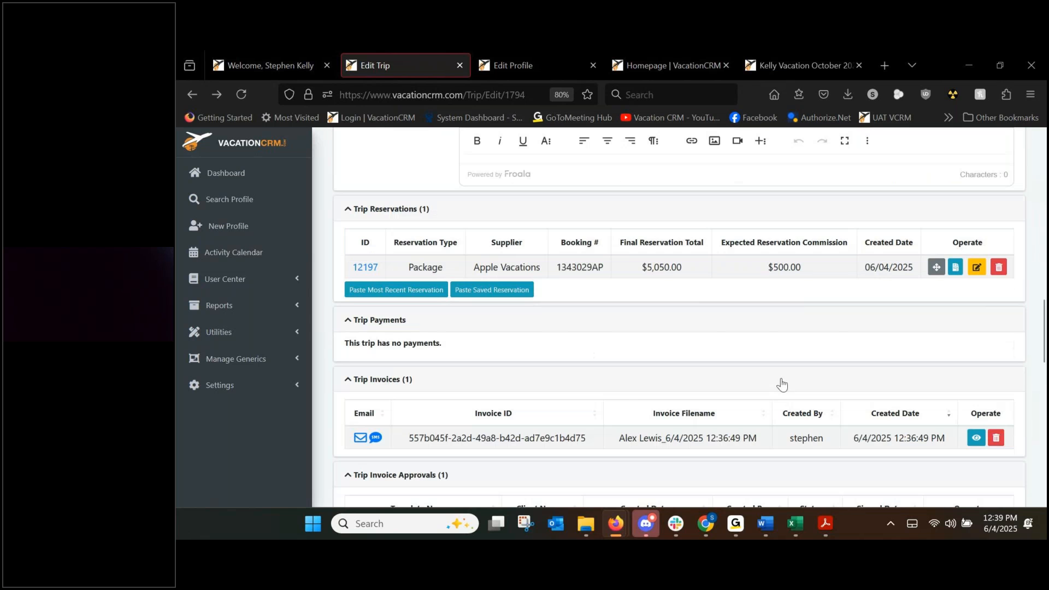
scroll(633, 393, up, 12)
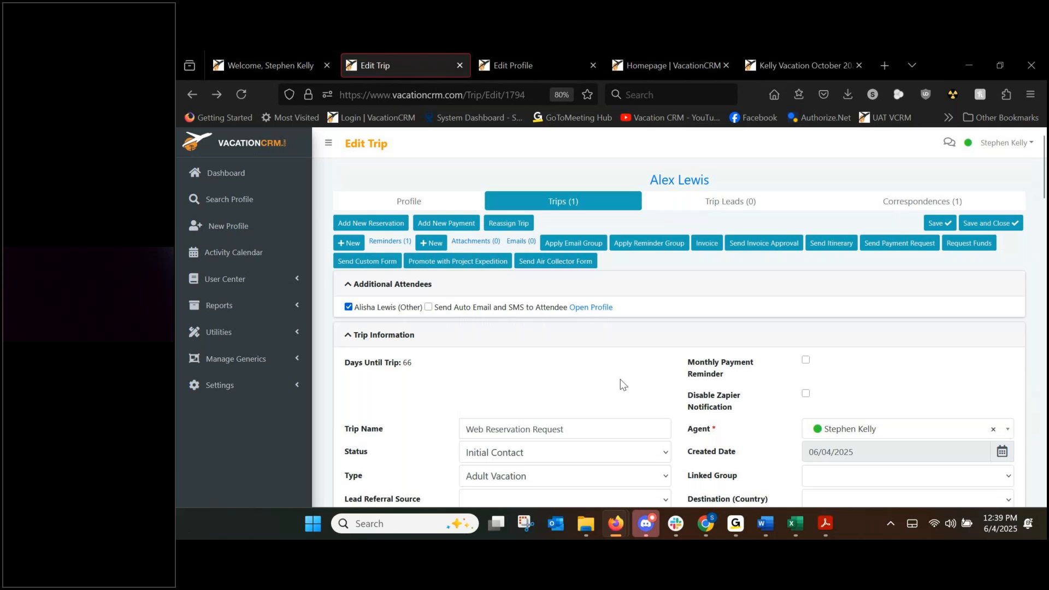
Enter a $500.00 Initial Deposit paid by the client's saved Visa, linked to the Apple Vacations reservation.
click(457, 225)
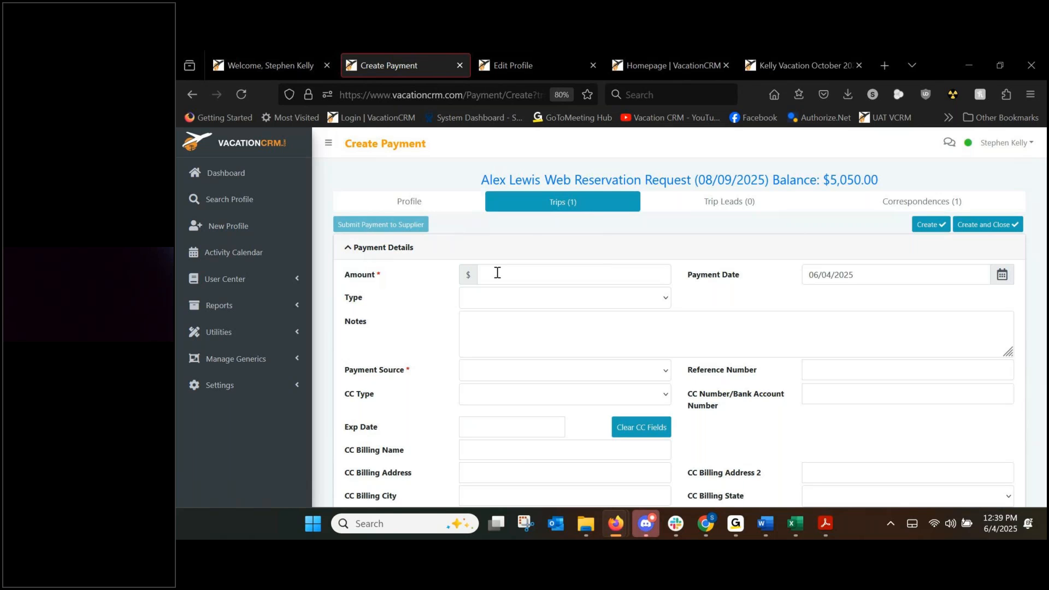
click(497, 272)
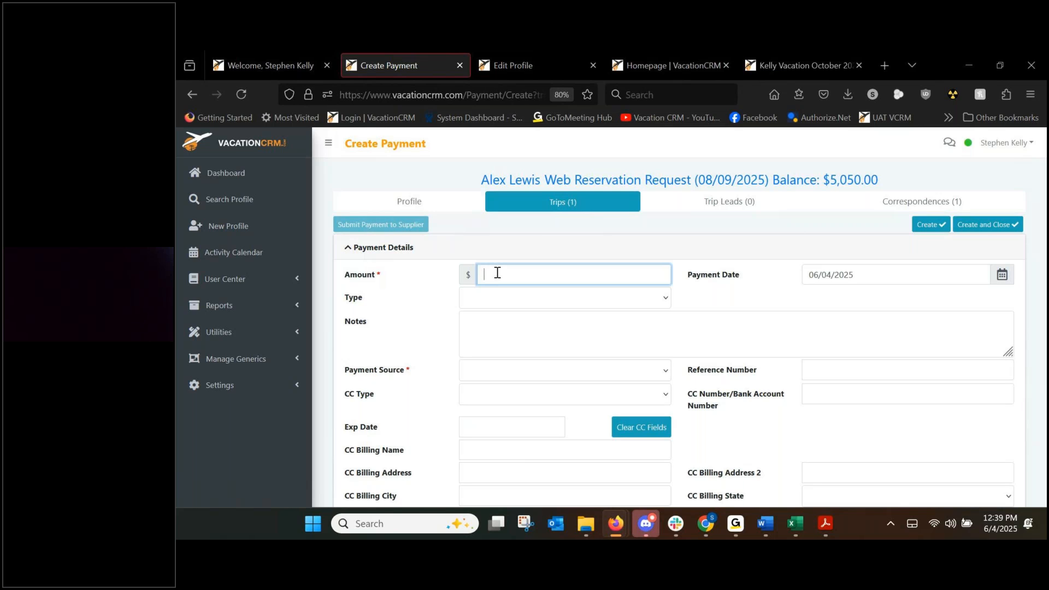
text(500.00)
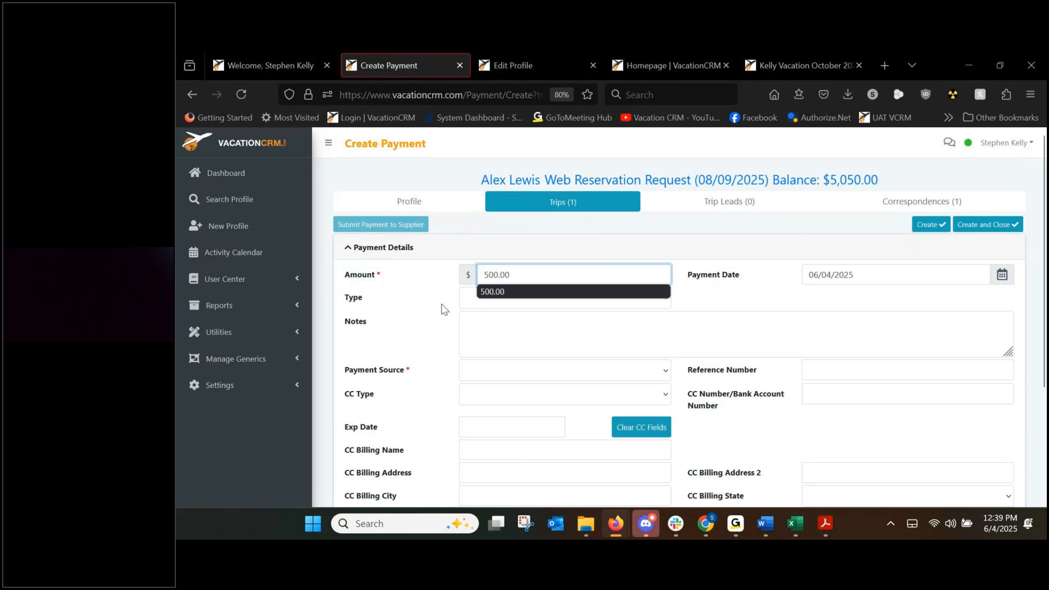
click(486, 299)
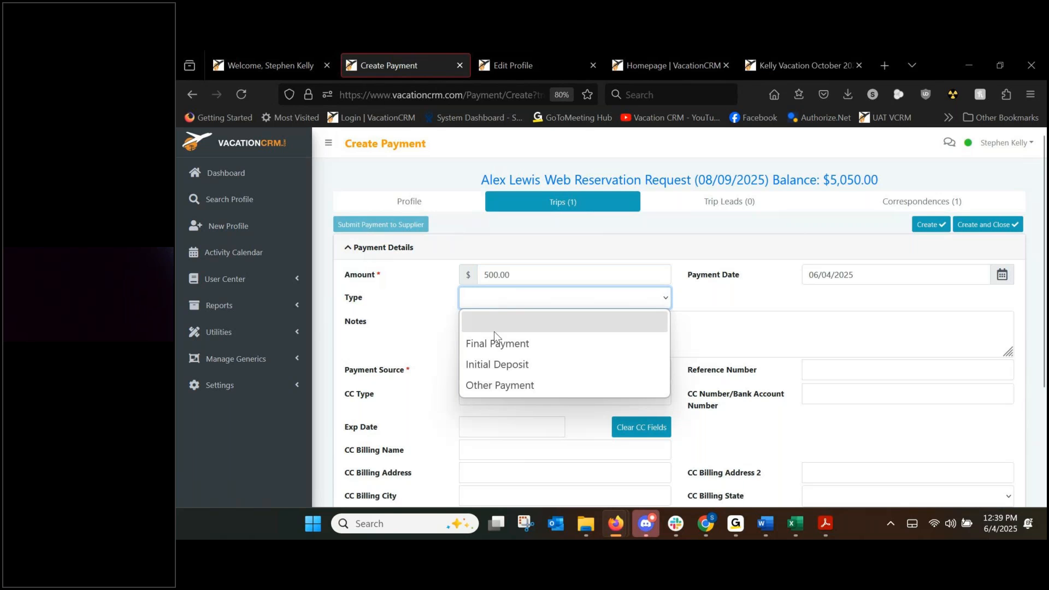
click(496, 363)
click(501, 372)
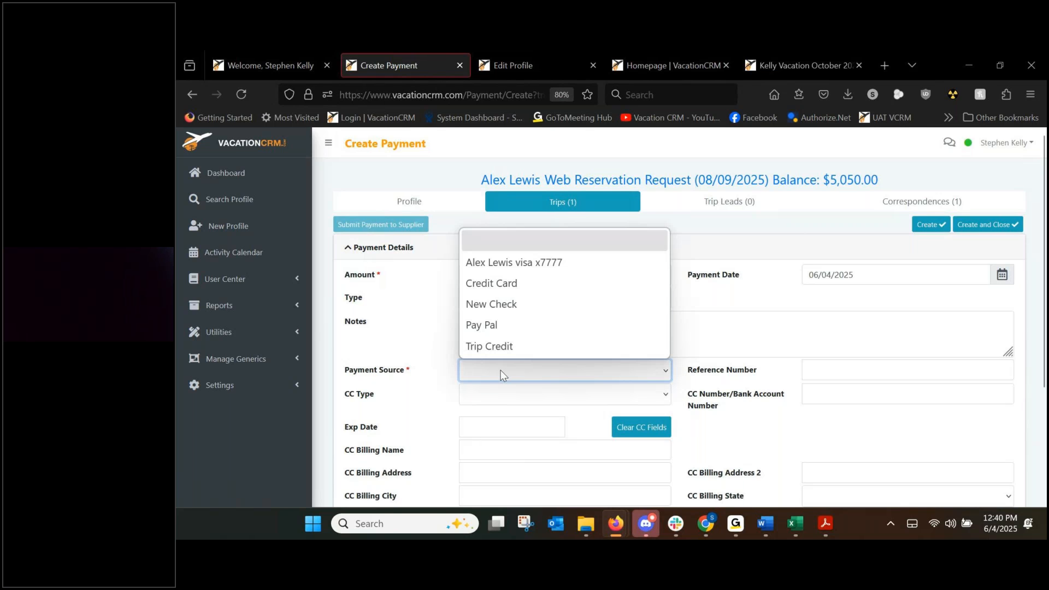
click(534, 264)
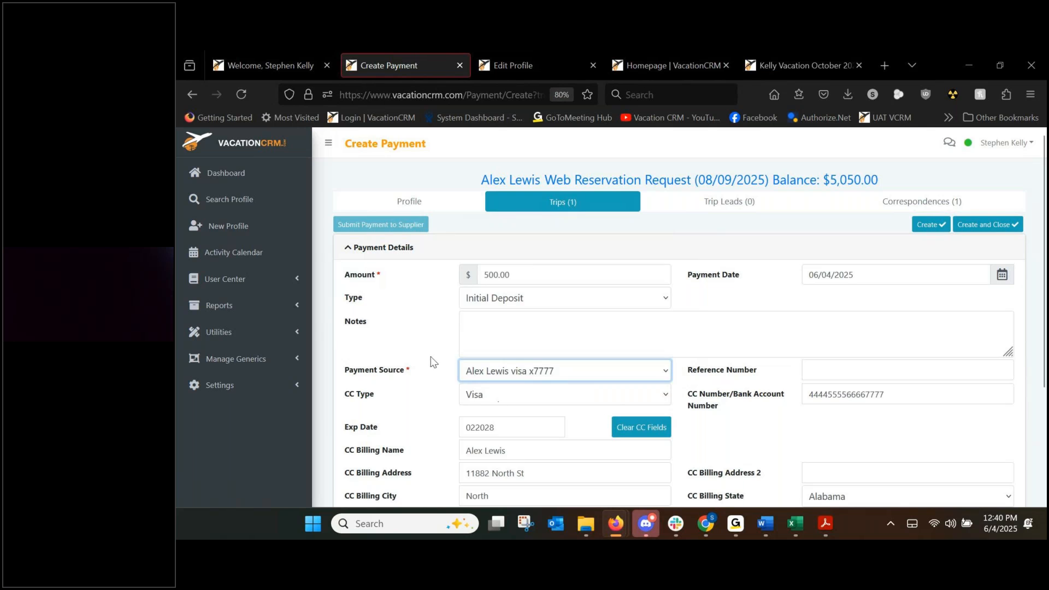
scroll(431, 361, down, 3)
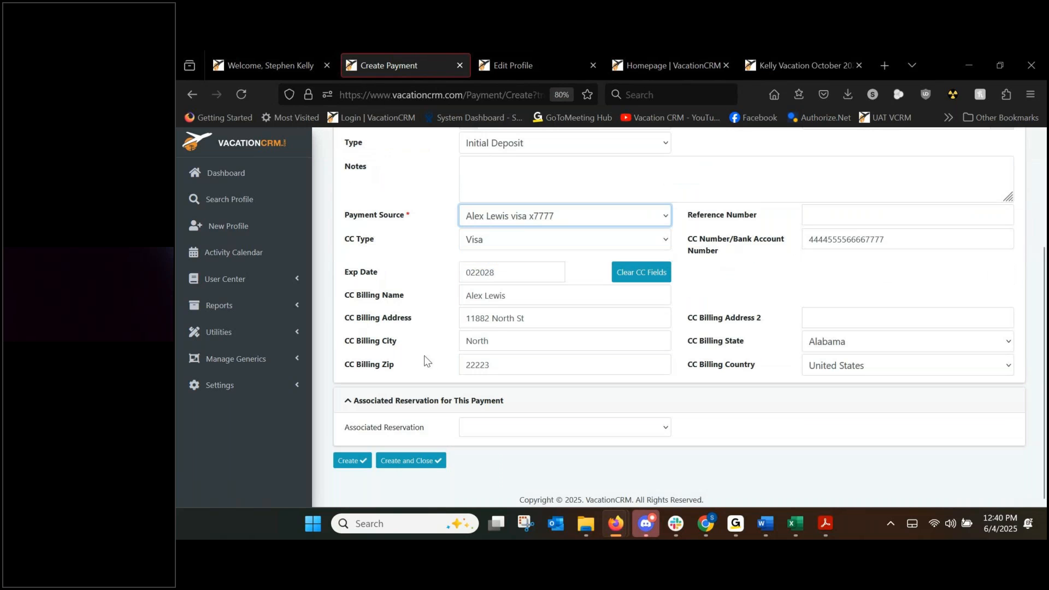
click(496, 429)
click(500, 473)
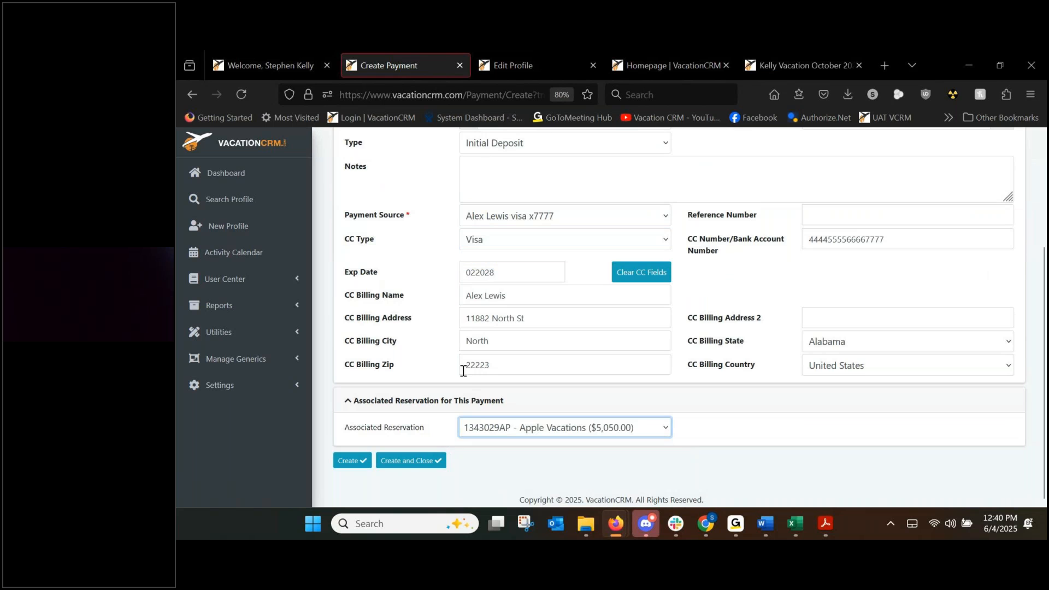
Check the payment's card type and create the $500.00 payment.
click(437, 295)
scroll(436, 279, up, 3)
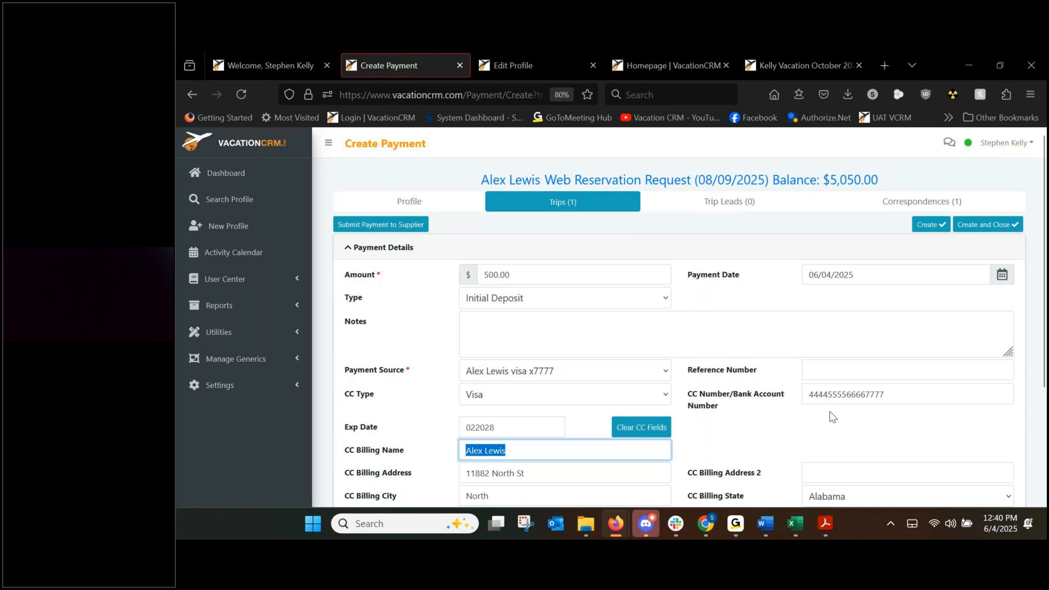
scroll(489, 431, down, 3)
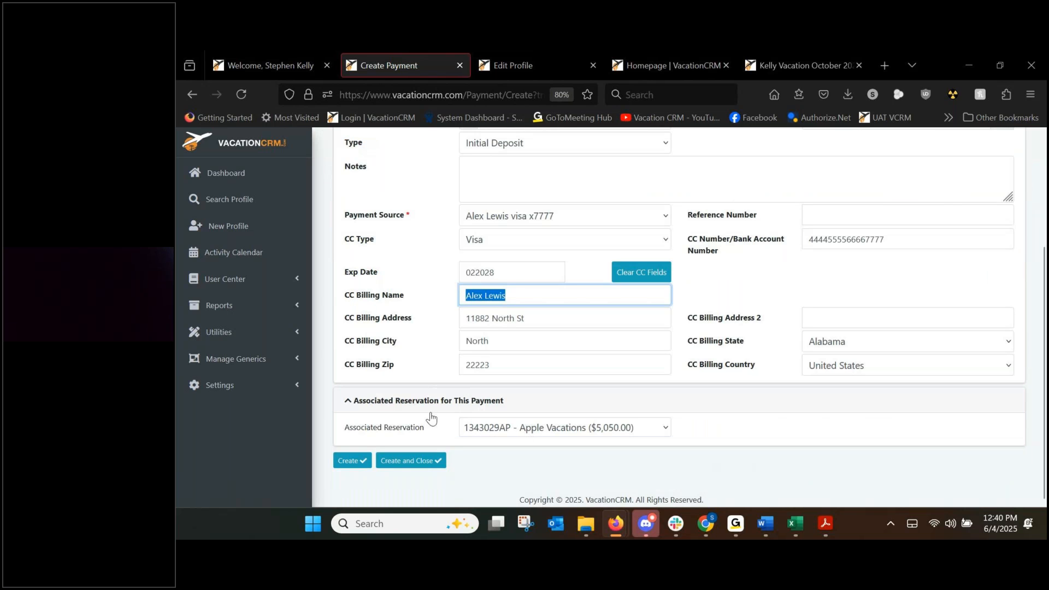
scroll(431, 418, up, 3)
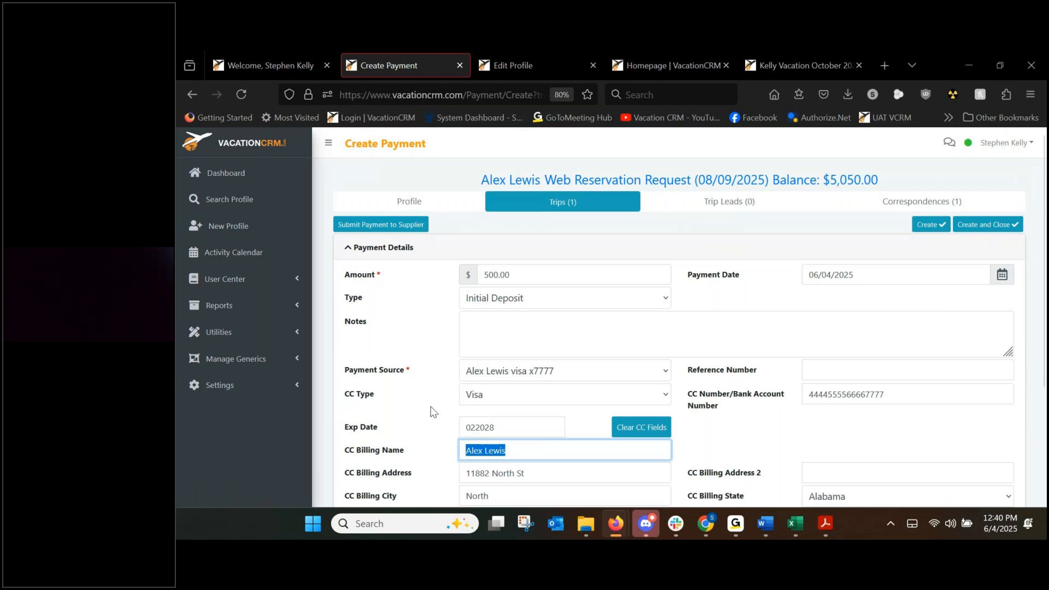
click(431, 405)
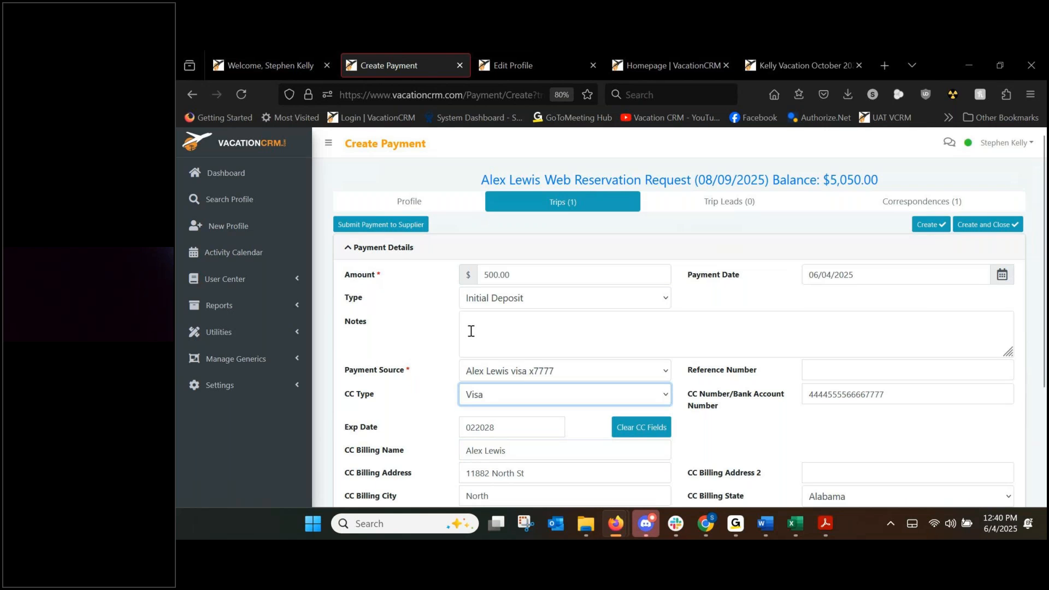
scroll(457, 328, down, 3)
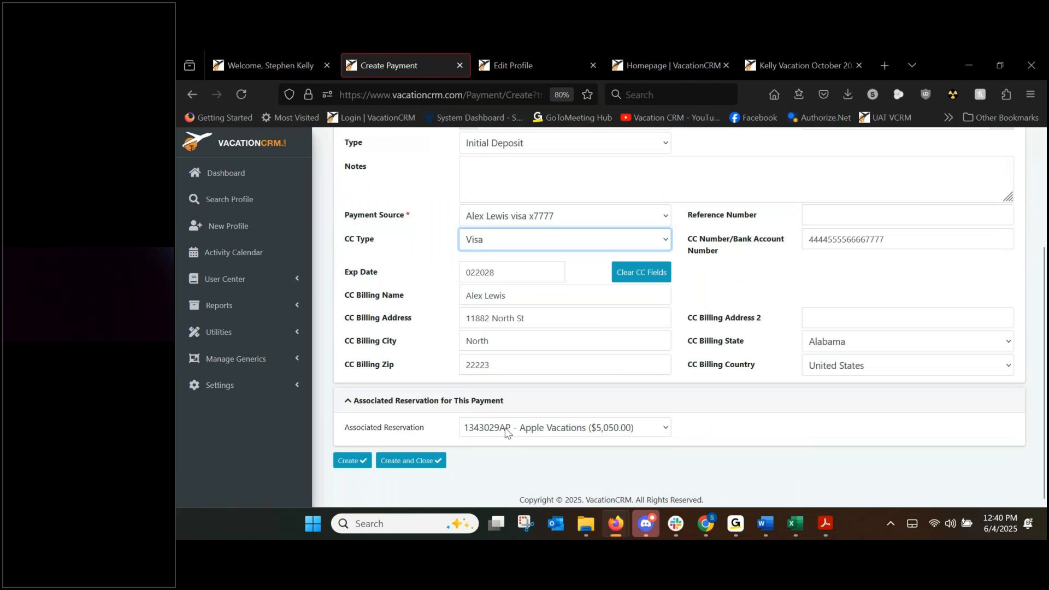
click(419, 296)
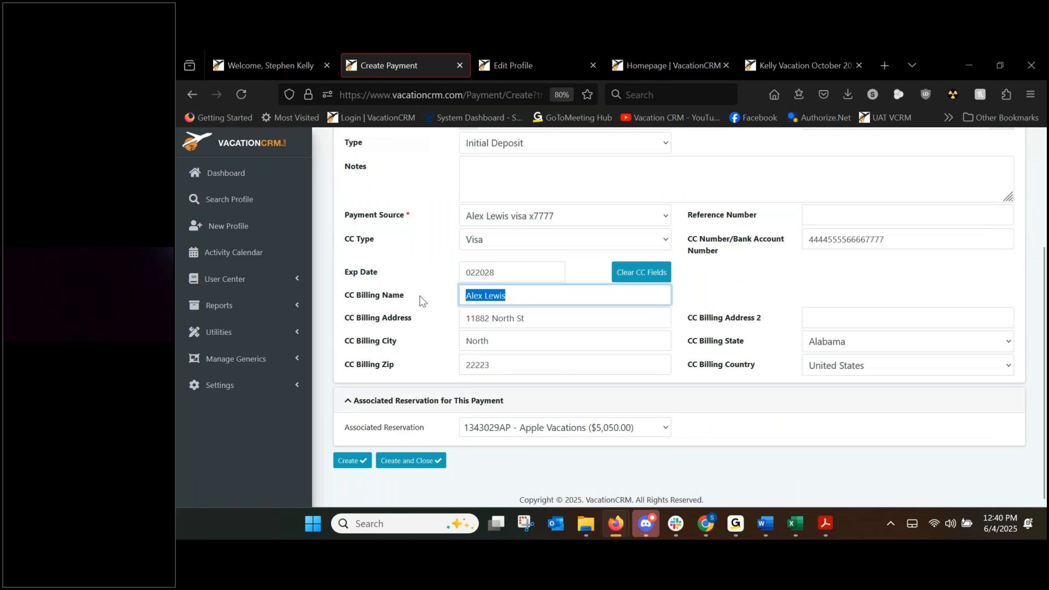
scroll(419, 296, up, 3)
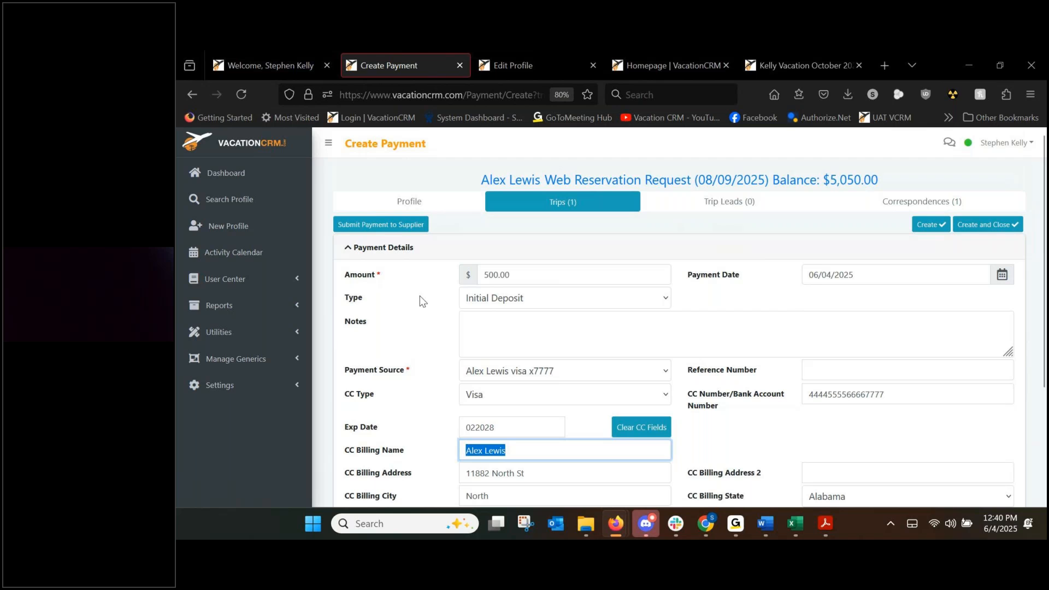
click(924, 226)
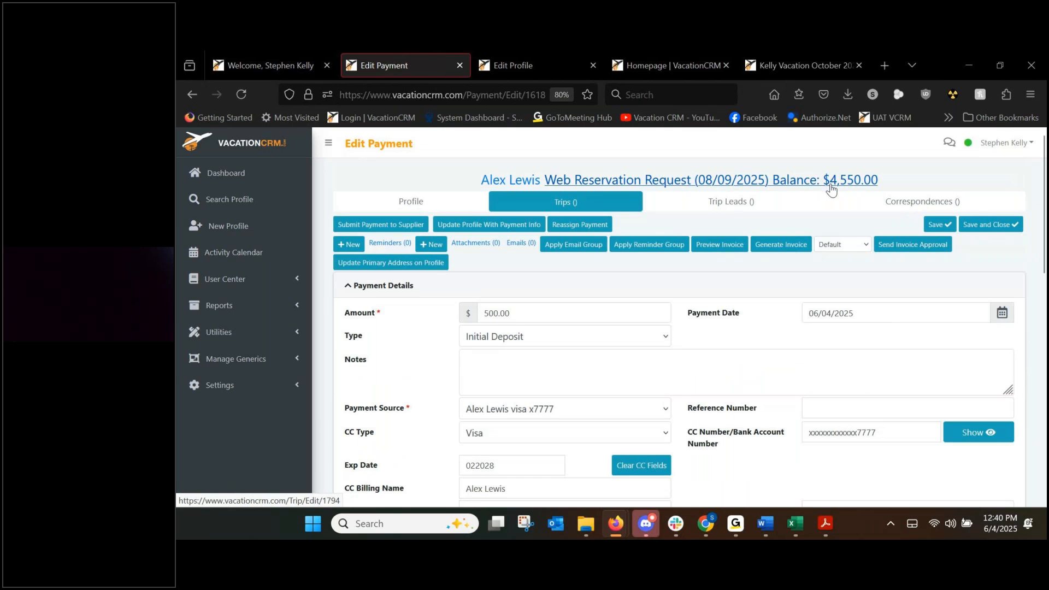
Generate the $500 payment's invoice and return to the trip's Edit Trip page.
click(779, 246)
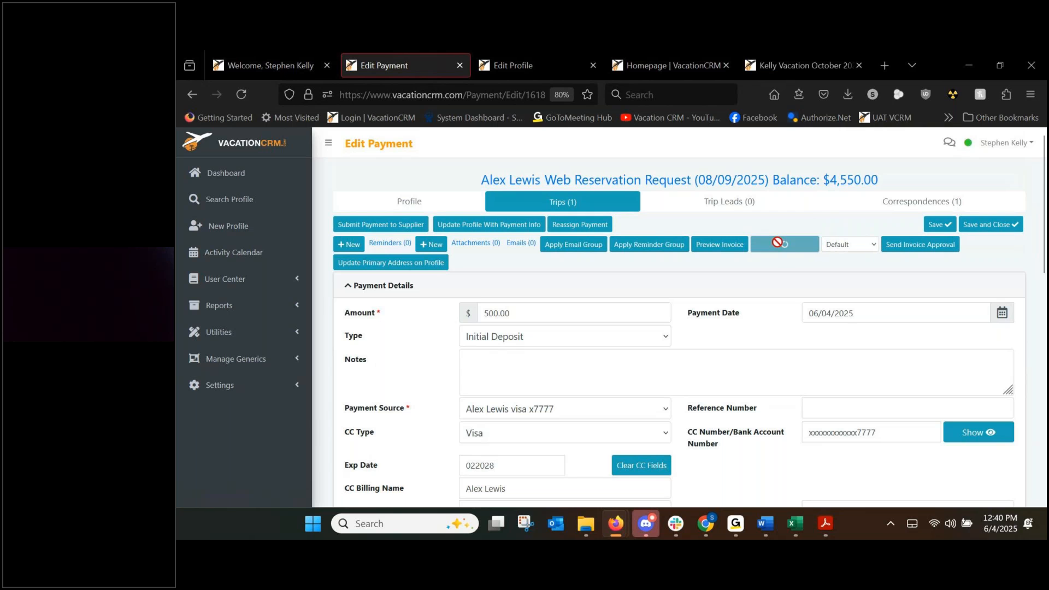
click(659, 184)
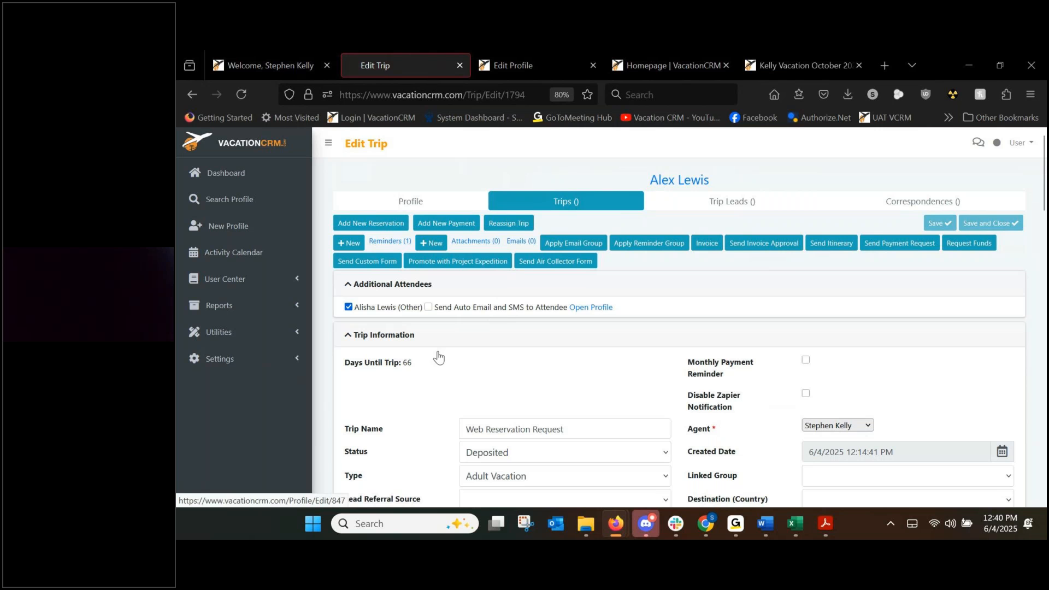
scroll(438, 350, down, 5)
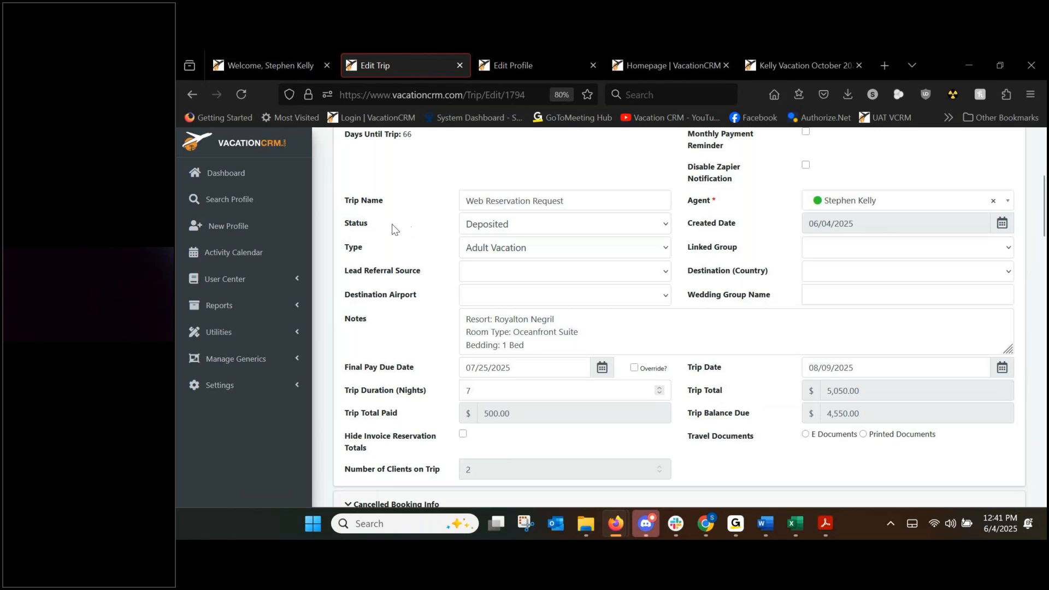
click(504, 228)
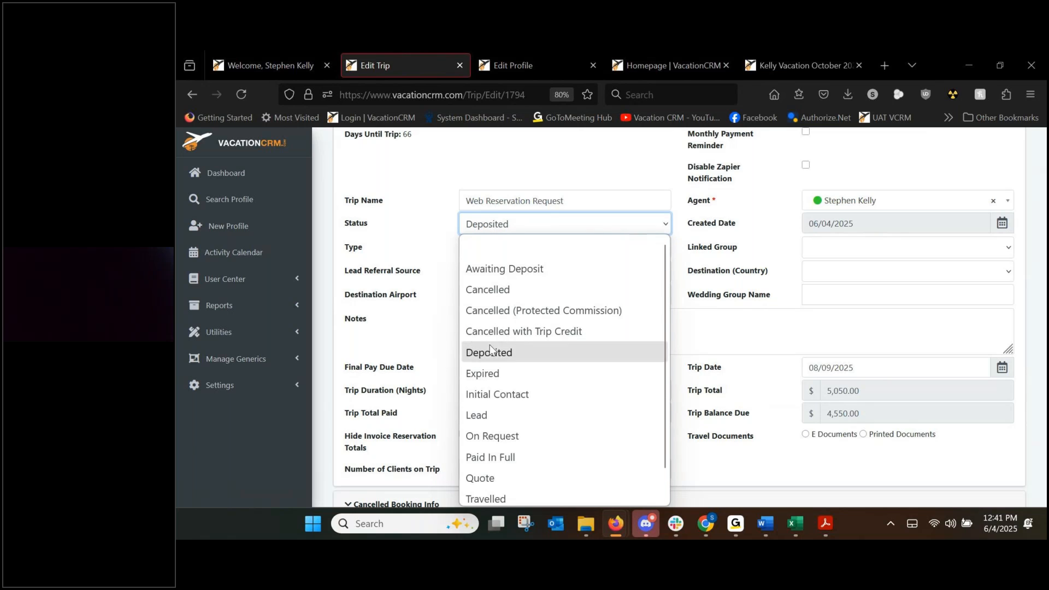
click(417, 310)
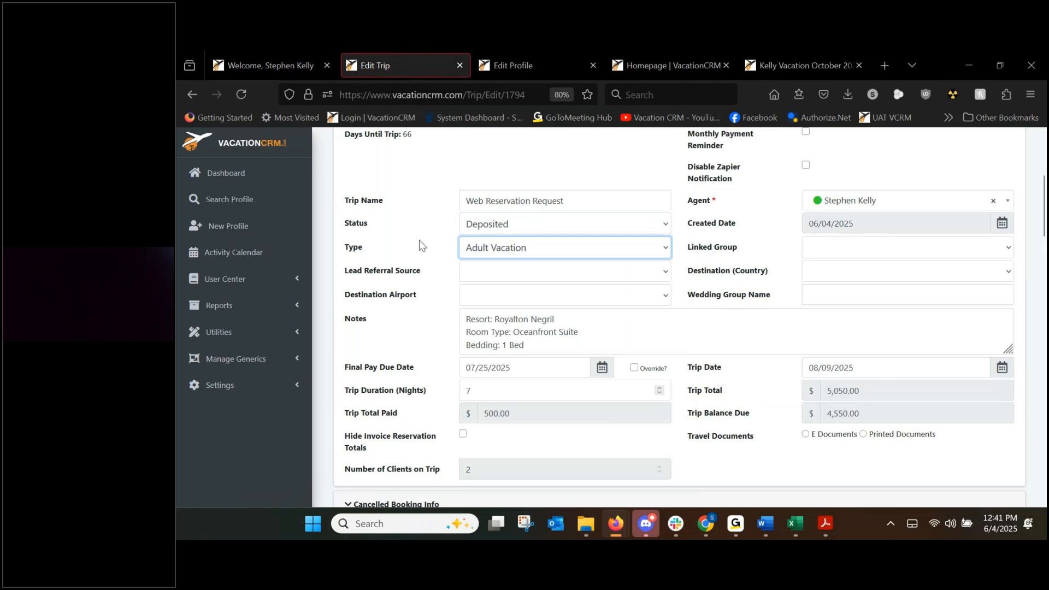
scroll(419, 241, down, 5)
scroll(419, 241, down, 4)
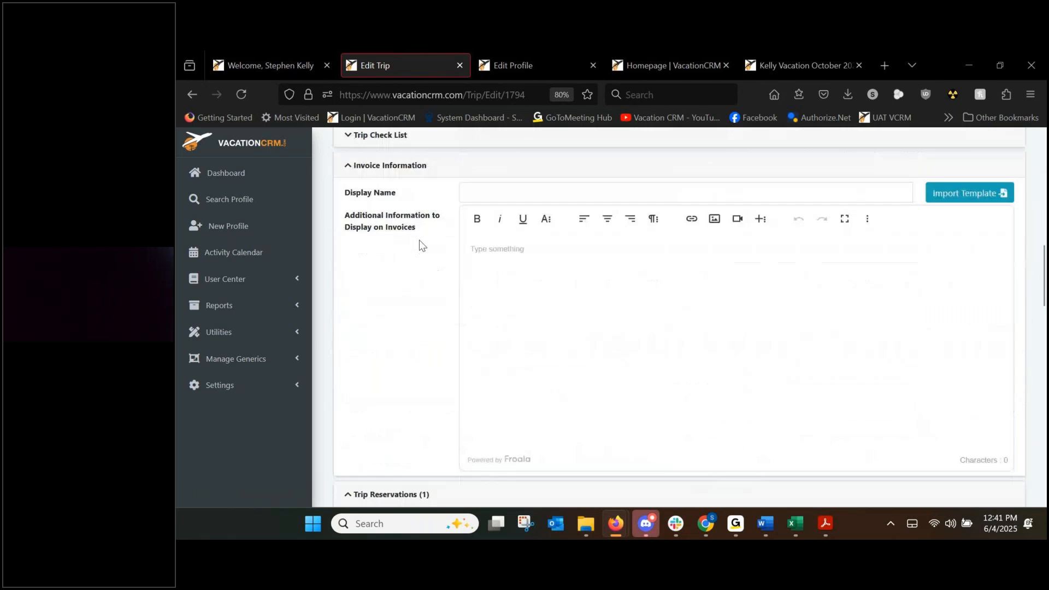
scroll(419, 241, down, 5)
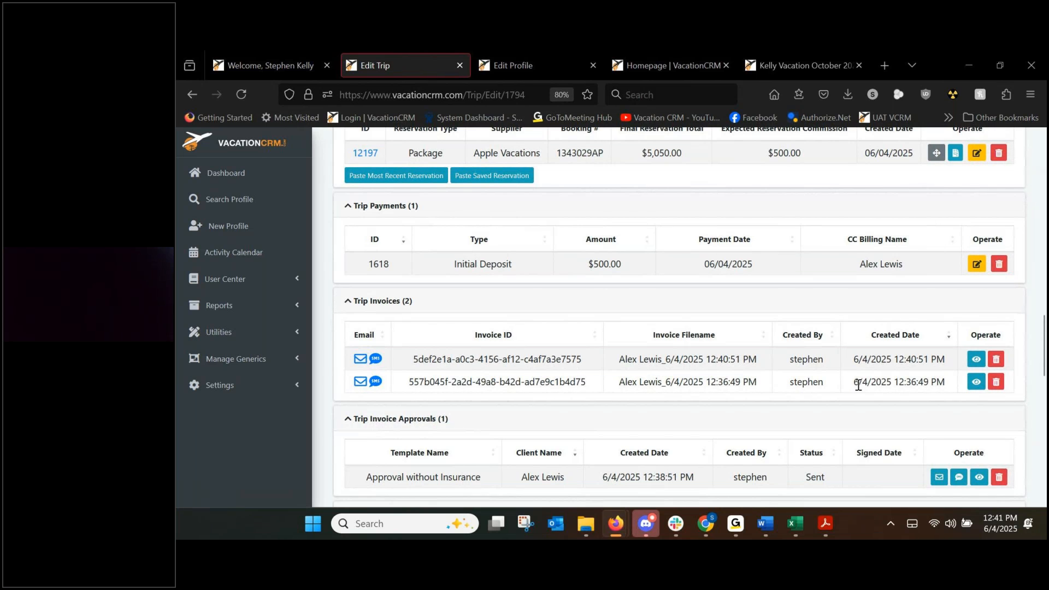
scroll(857, 385, up, 10)
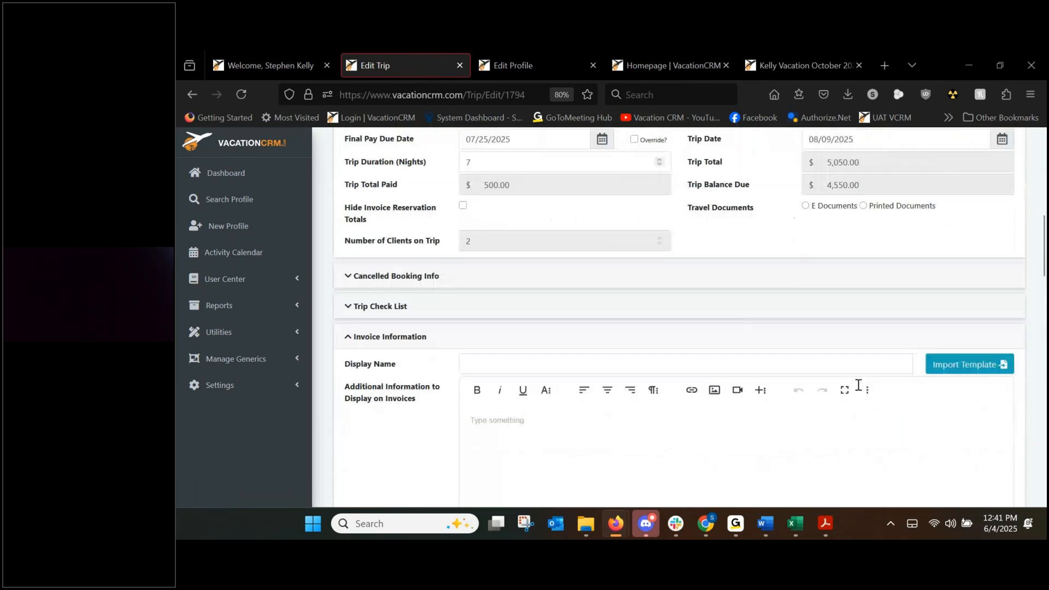
scroll(857, 390, up, 2)
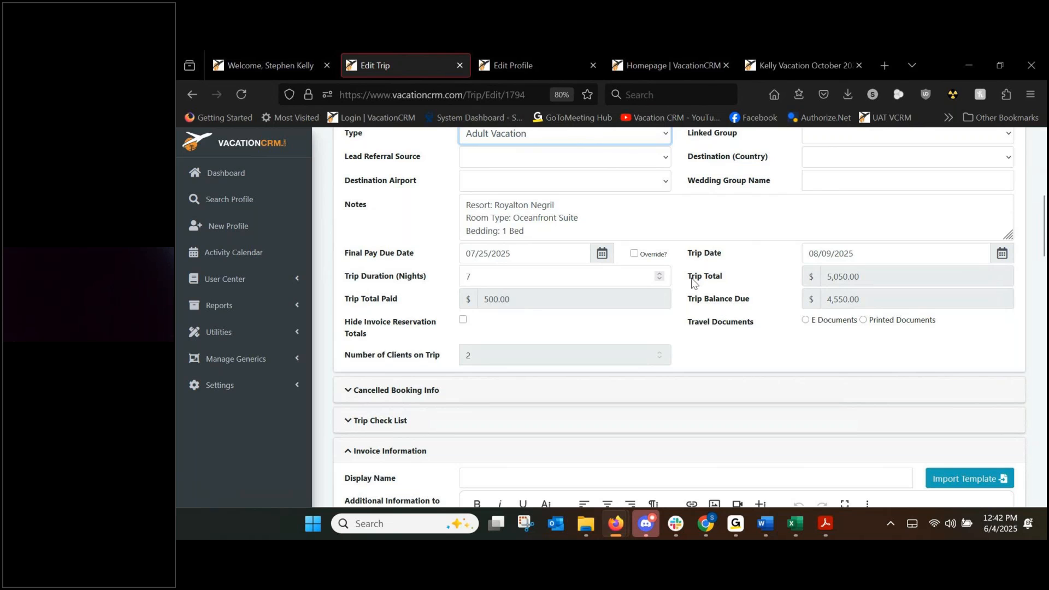
drag(703, 301, 778, 302)
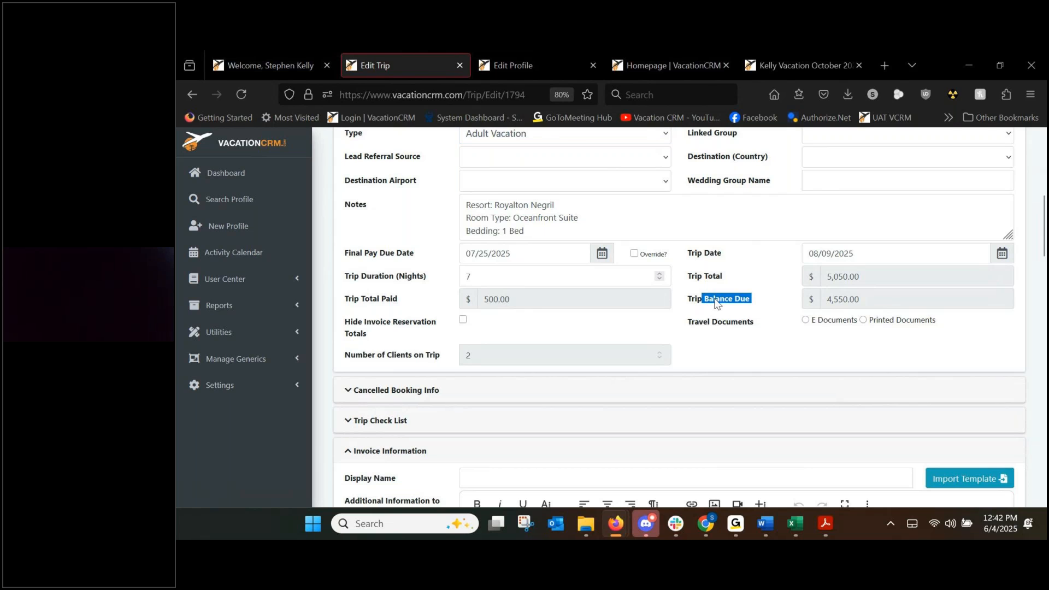
click(758, 301)
drag(690, 277, 768, 285)
click(767, 281)
drag(823, 279, 868, 279)
scroll(696, 285, down, 7)
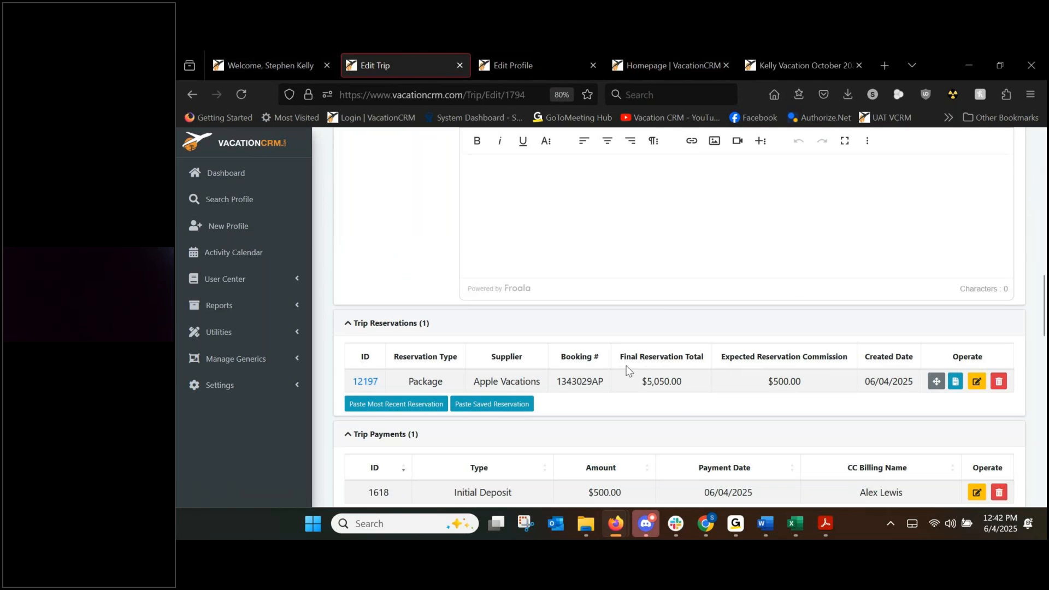
scroll(679, 351, up, 5)
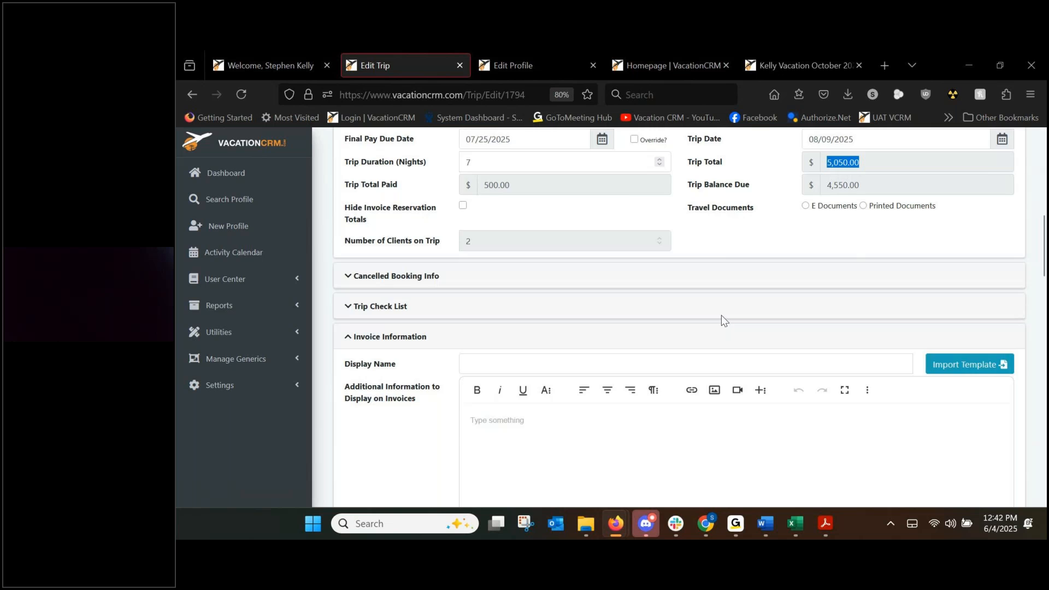
scroll(721, 317, up, 1)
scroll(710, 322, down, 5)
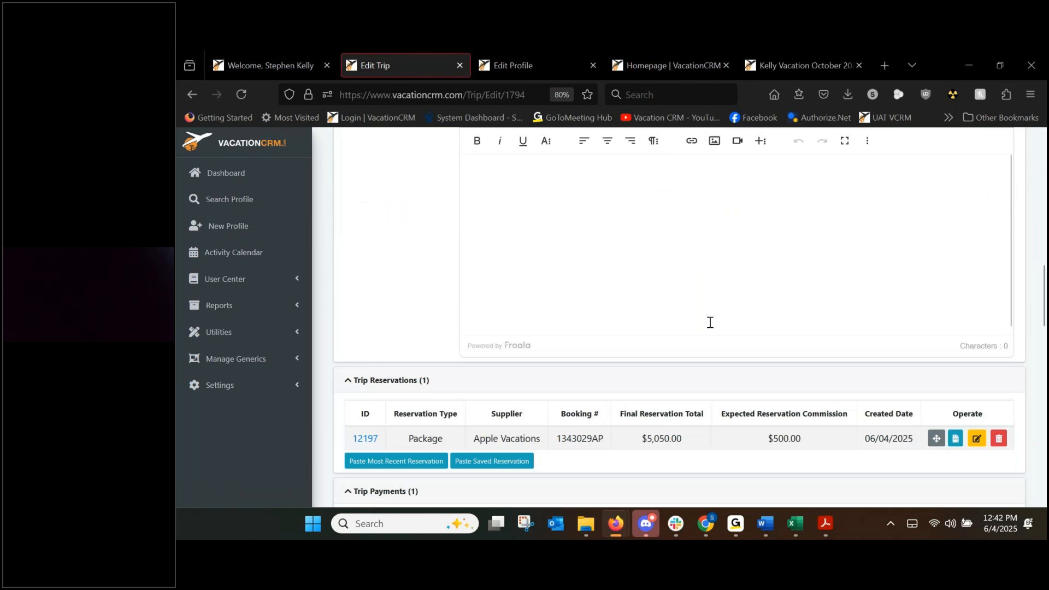
scroll(710, 322, down, 2)
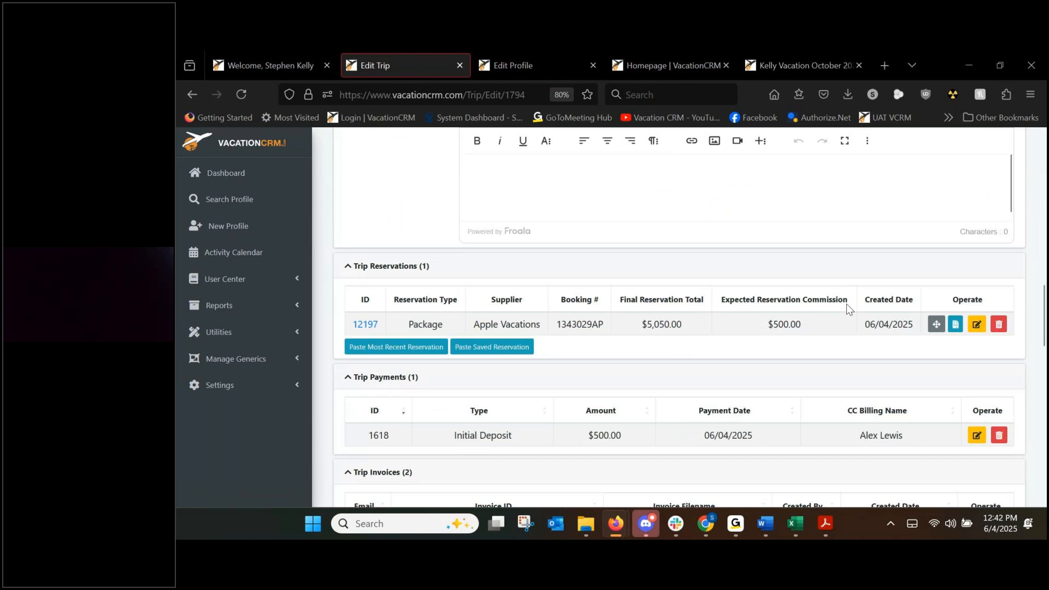
Lower the Royalton Negril hotel price to $3,600.00 and save the Apple Vacations reservation.
click(978, 326)
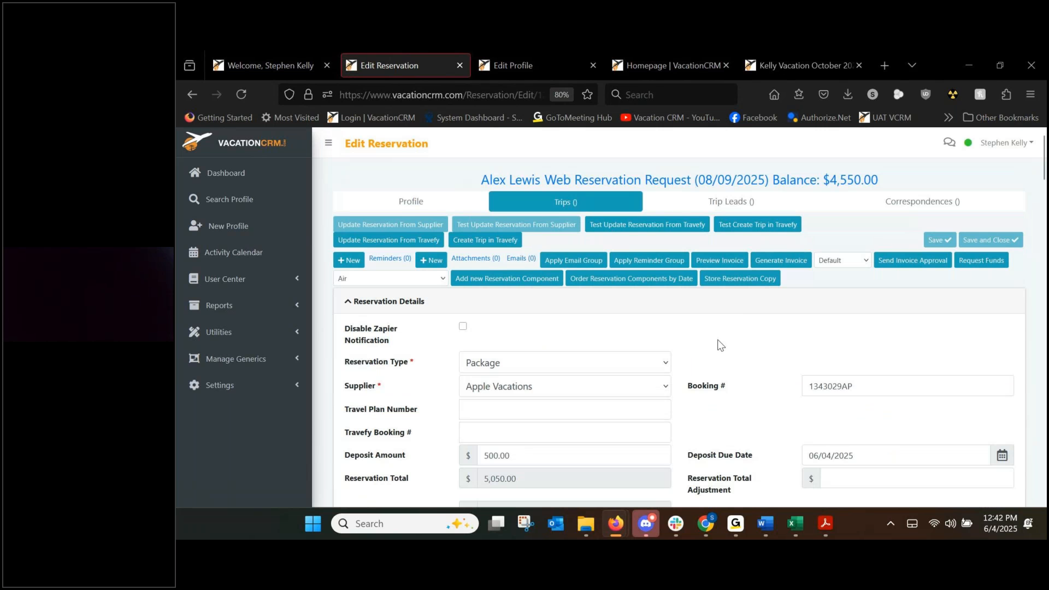
scroll(587, 375, down, 15)
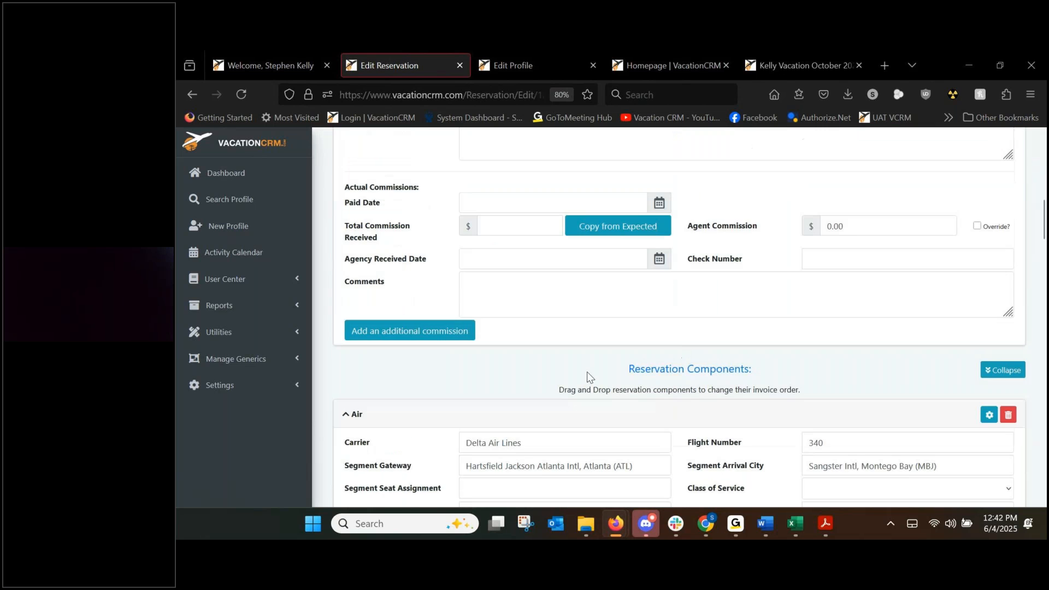
scroll(523, 381, down, 15)
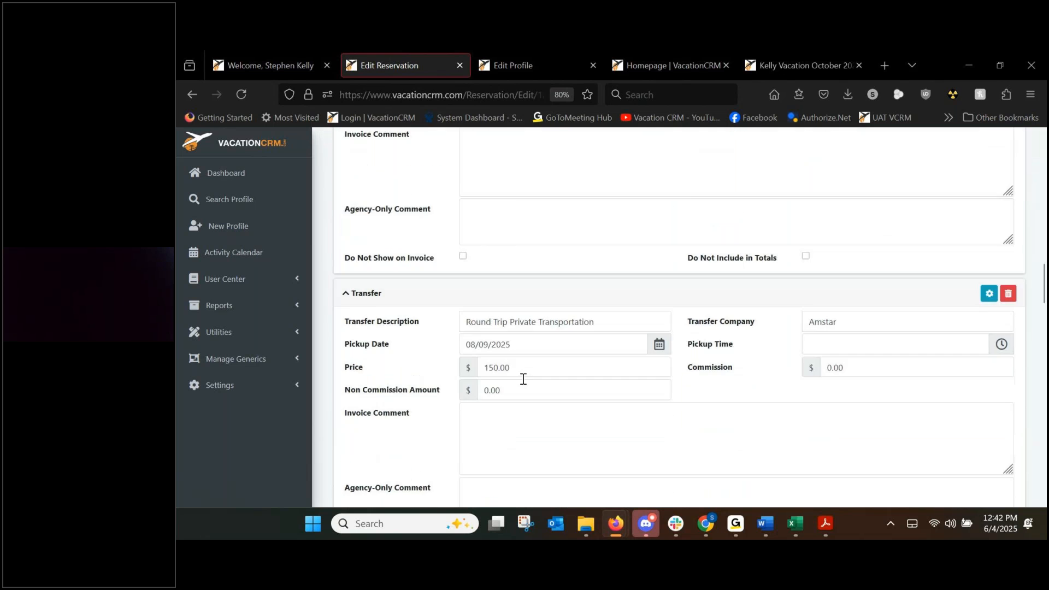
scroll(522, 382, down, 1)
click(493, 362)
key(BackSpace)
text(00.00)
click(428, 334)
scroll(440, 331, up, 6)
scroll(945, 224, up, 20)
click(945, 239)
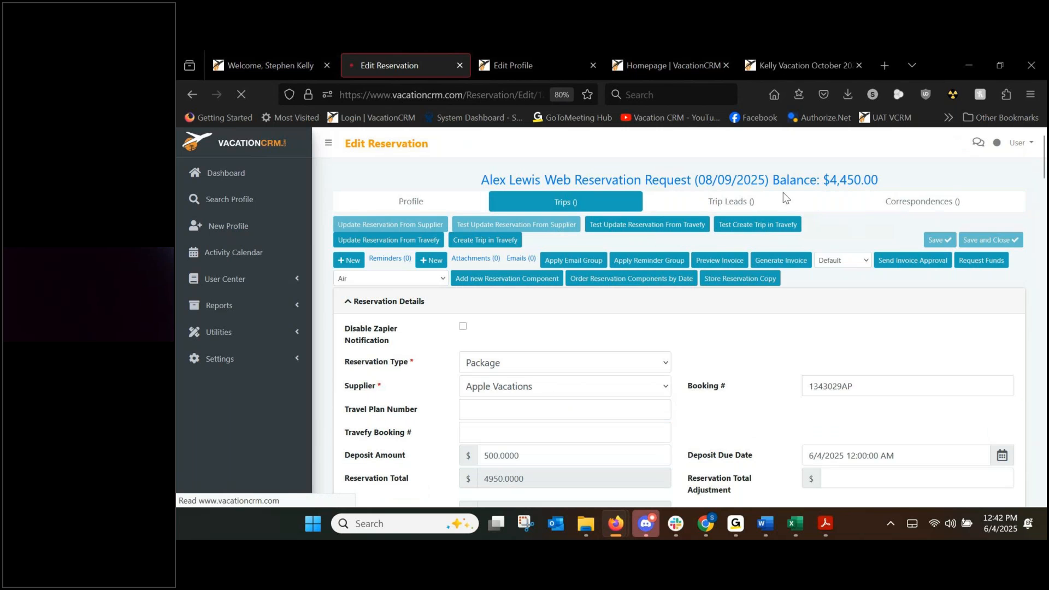
Open the reservation's trip and verify it shows Deposited, a $4,950.00 total and a $500.00 Initial Deposit.
click(656, 185)
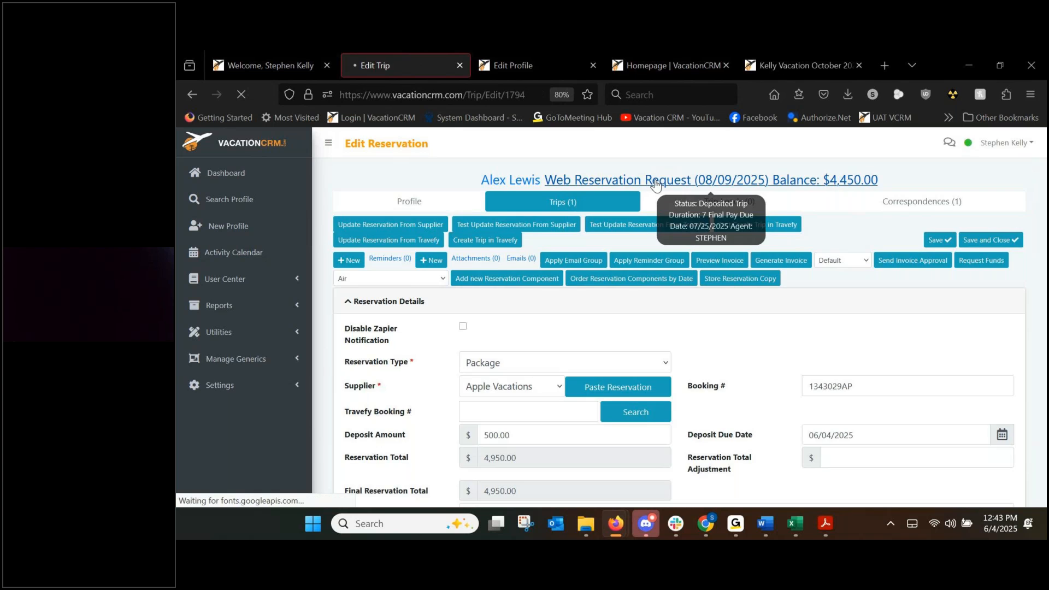
scroll(726, 366, down, 3)
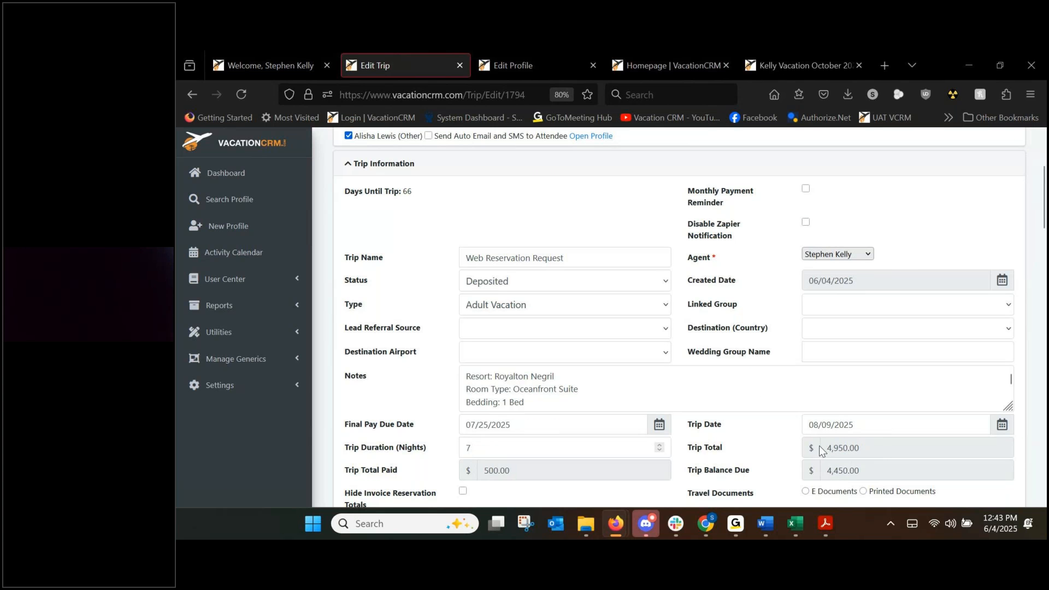
scroll(802, 440, down, 1)
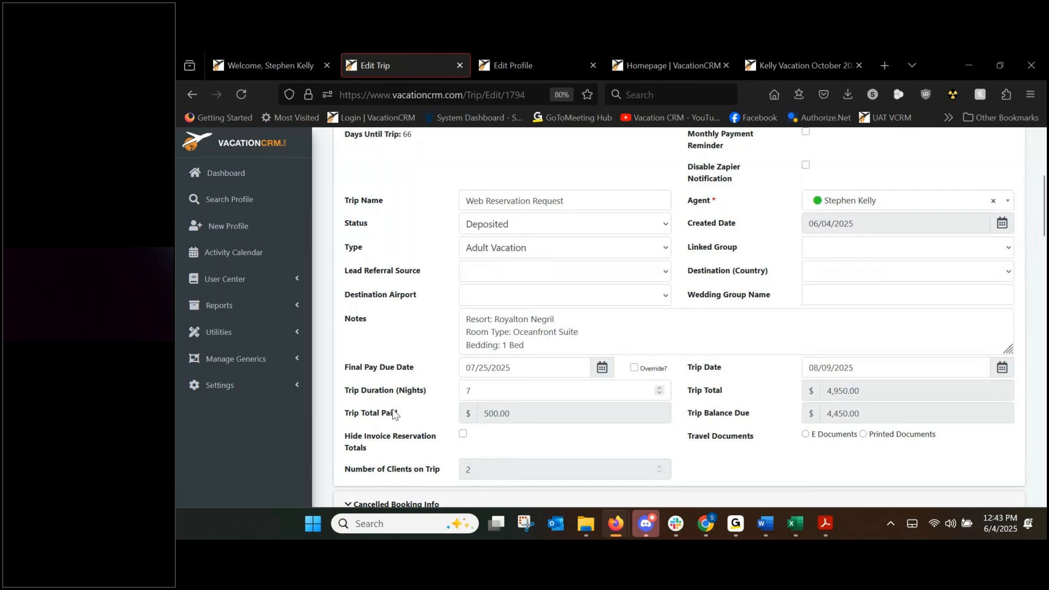
scroll(391, 410, down, 8)
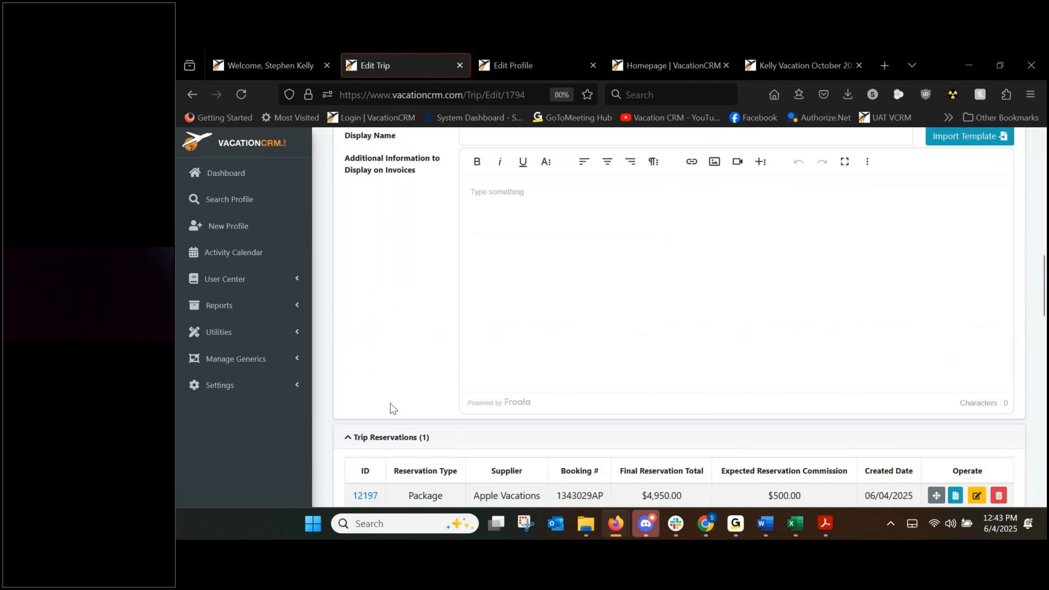
scroll(390, 405, down, 4)
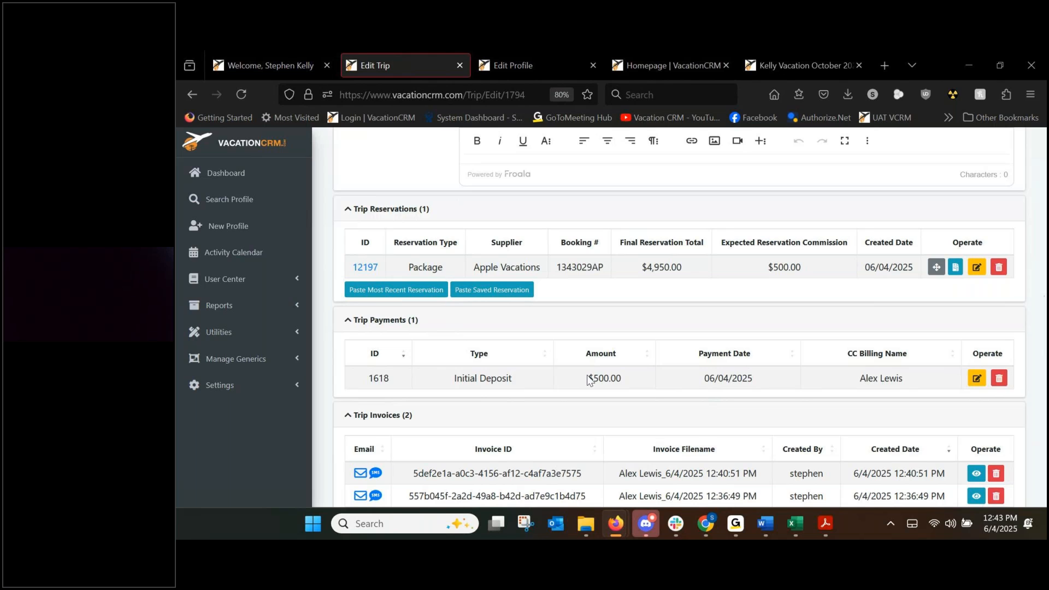
drag(587, 380, 621, 374)
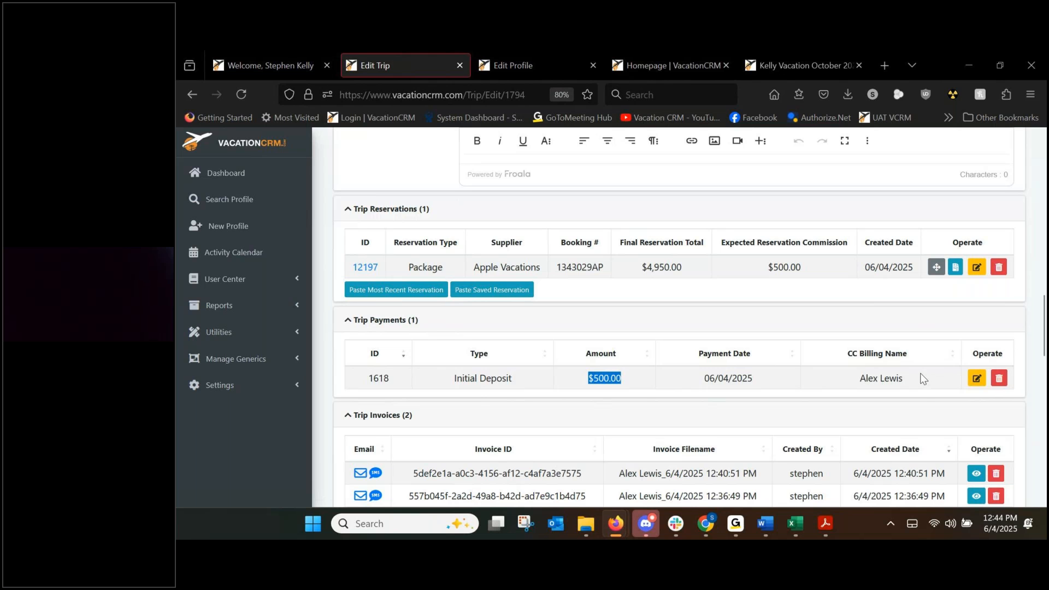
scroll(465, 336, up, 4)
scroll(465, 336, up, 10)
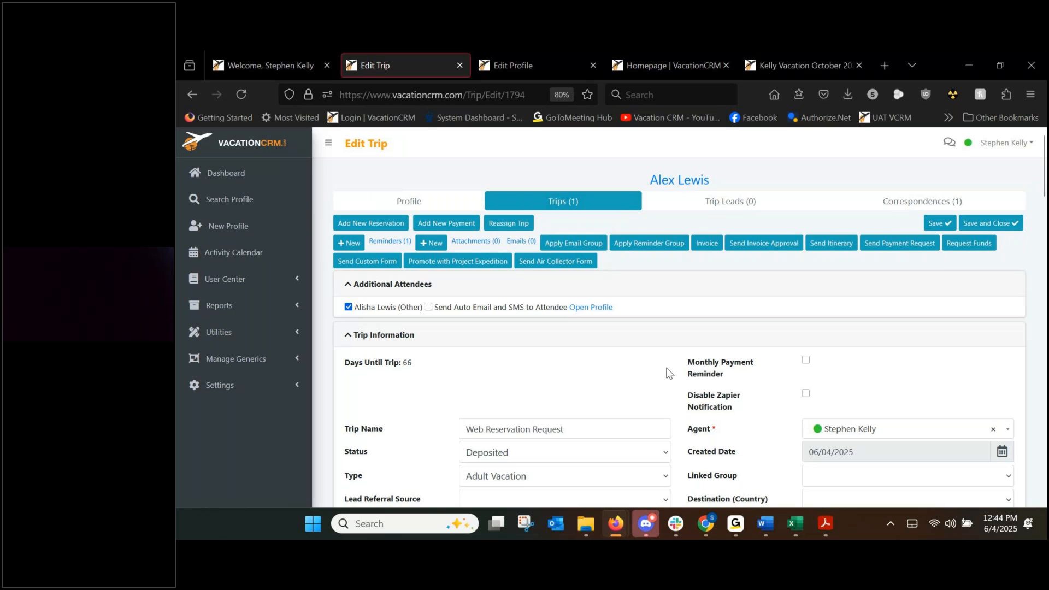
scroll(667, 371, down, 3)
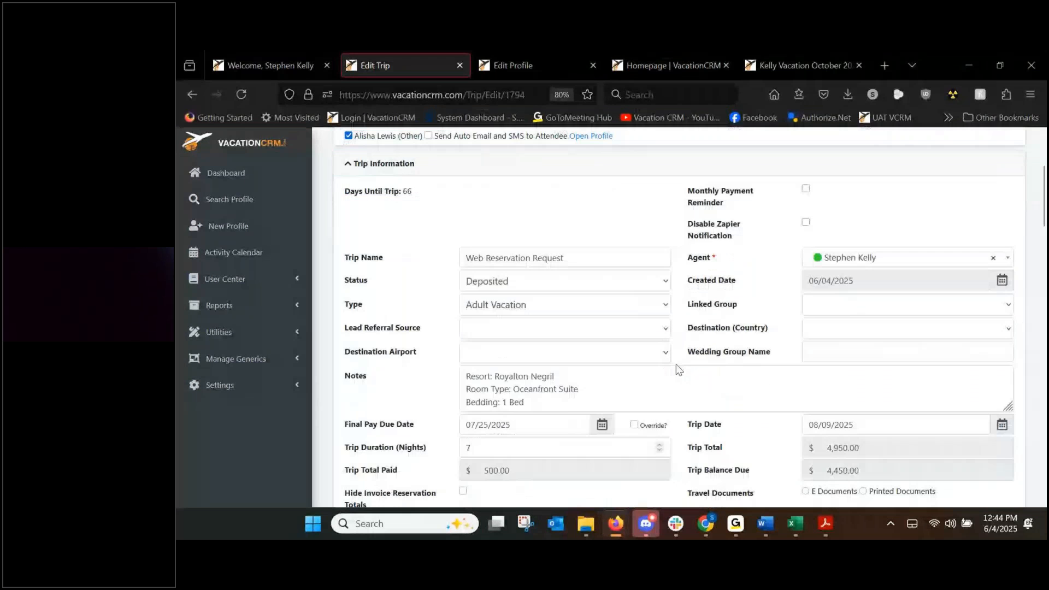
scroll(677, 366, down, 2)
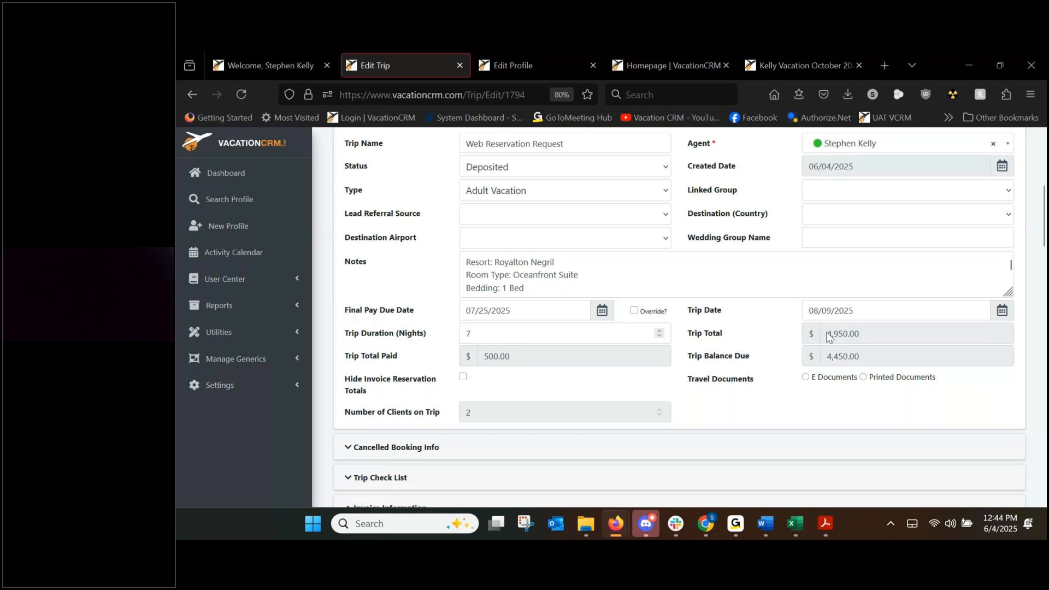
drag(484, 356, 499, 357)
scroll(774, 387, up, 5)
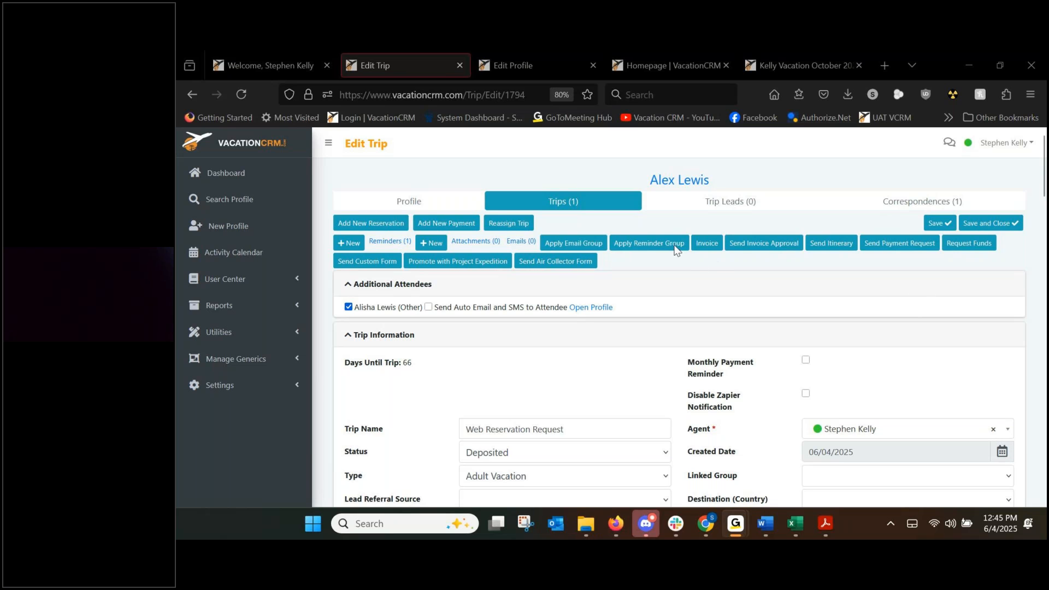
scroll(414, 374, down, 15)
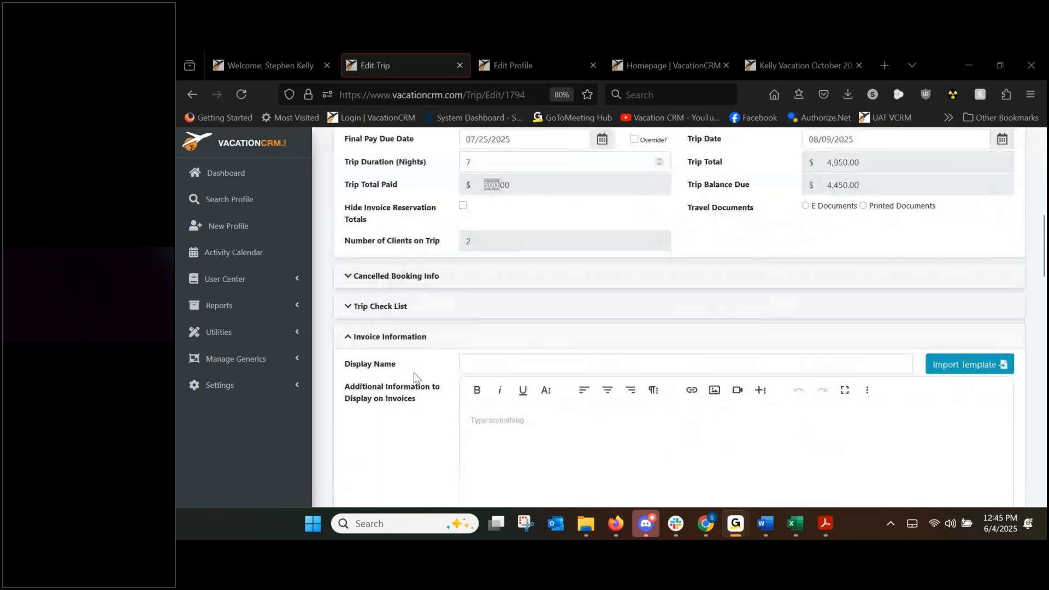
scroll(414, 377, down, 4)
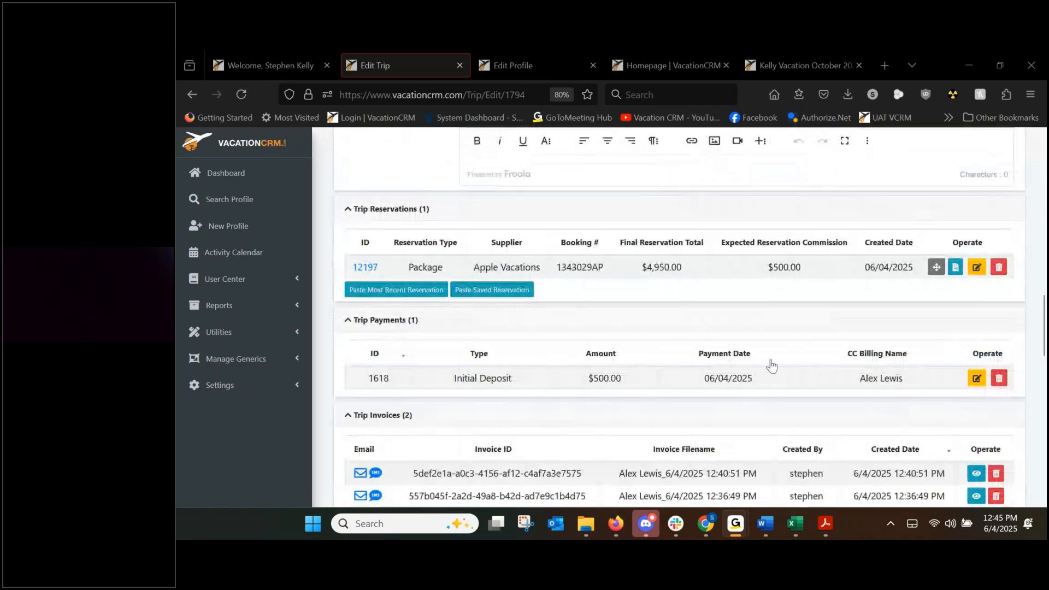
Edit the $500.00 Initial Deposit payment and start Submit Payment to Supplier, reaching the CVV field.
click(976, 378)
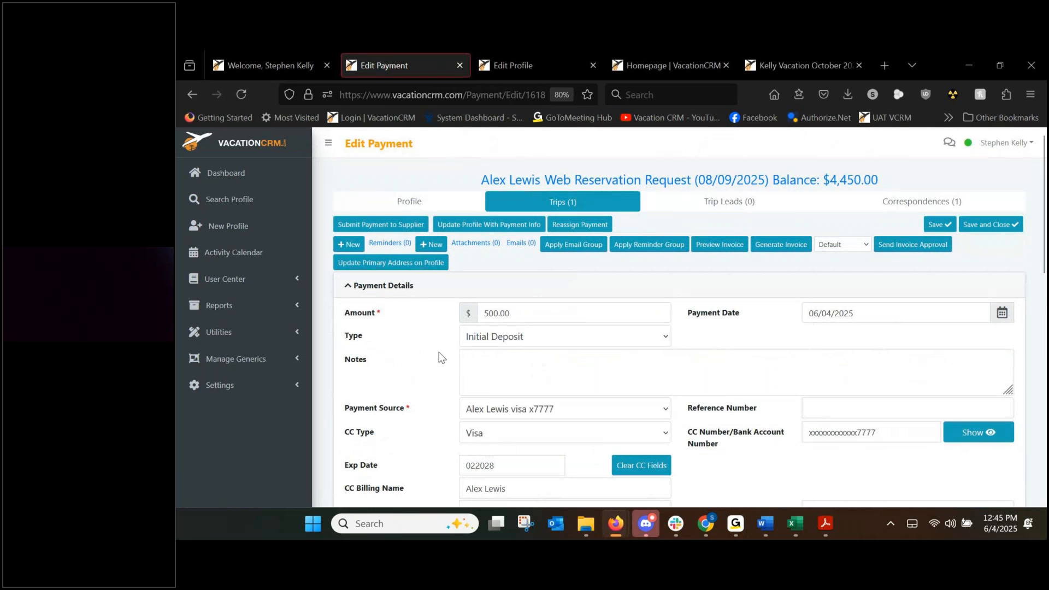
click(392, 229)
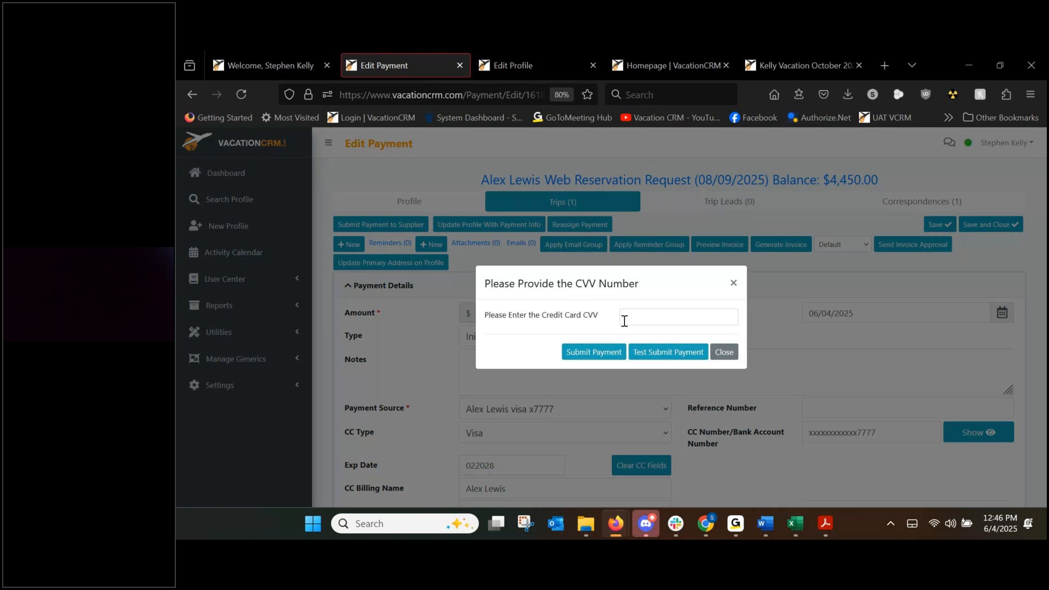
click(658, 312)
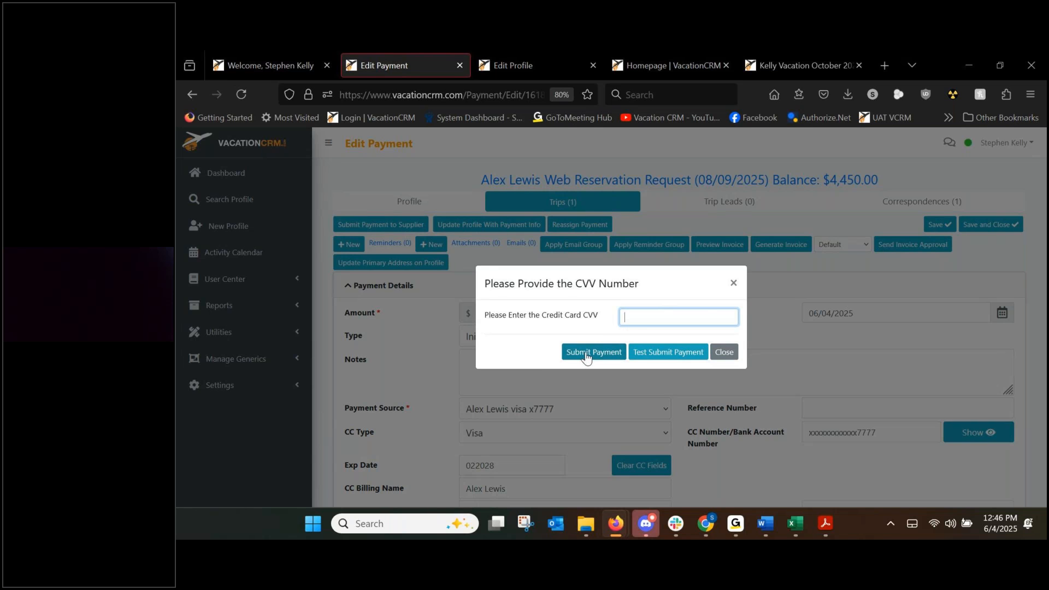
Cancel the CVV prompt without submitting, review the payment details, and go back to the trip.
click(734, 285)
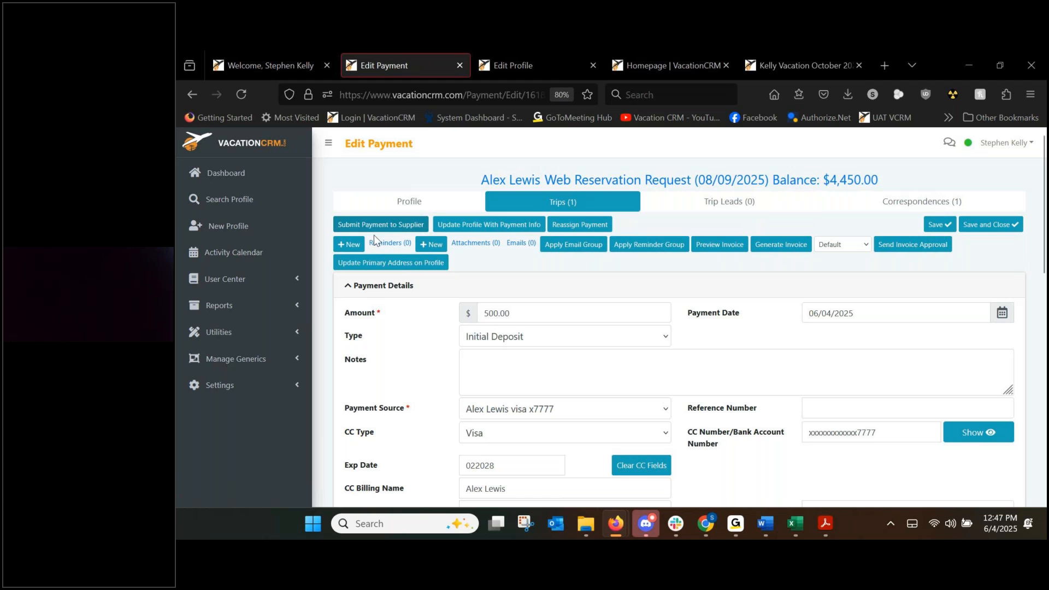
scroll(539, 288, down, 3)
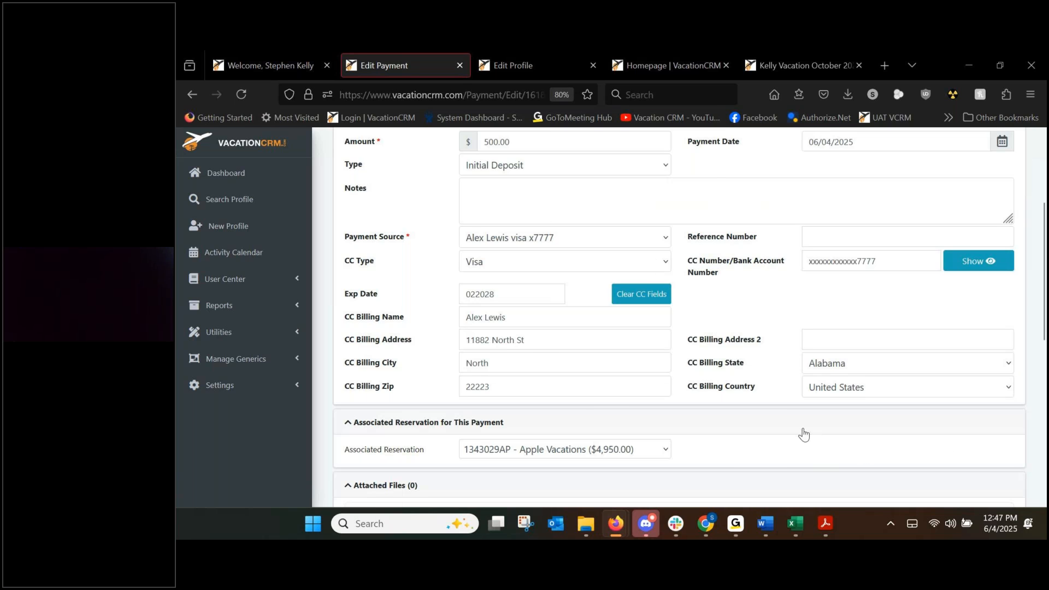
scroll(803, 433, up, 2)
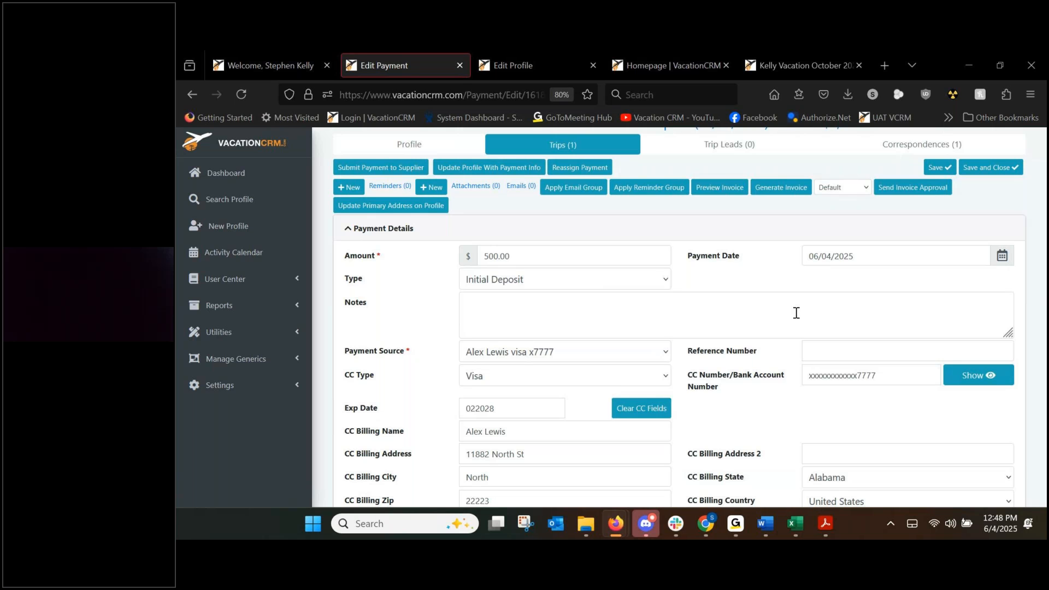
scroll(638, 347, up, 2)
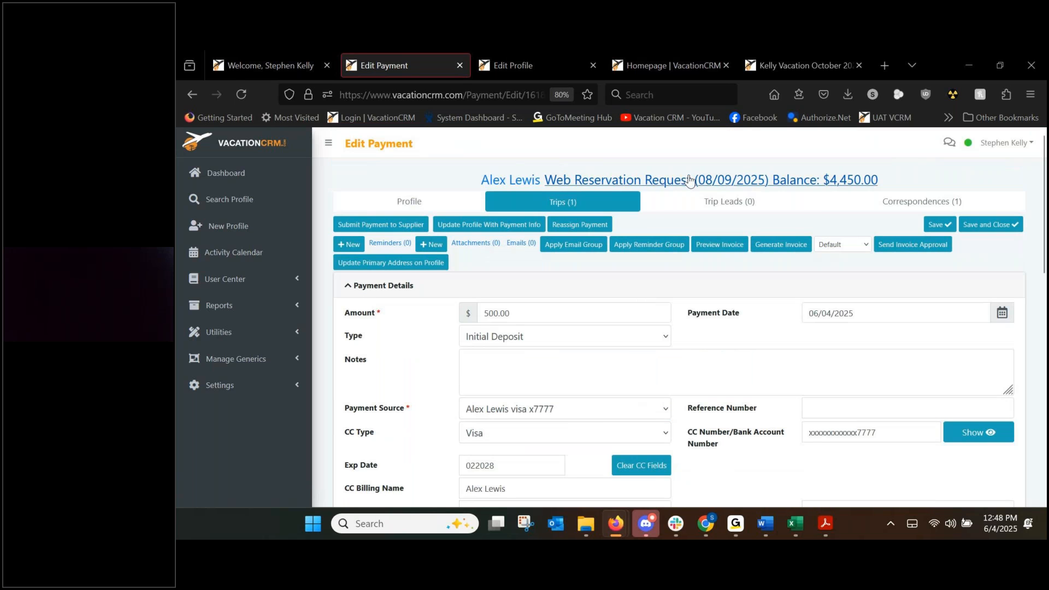
click(563, 202)
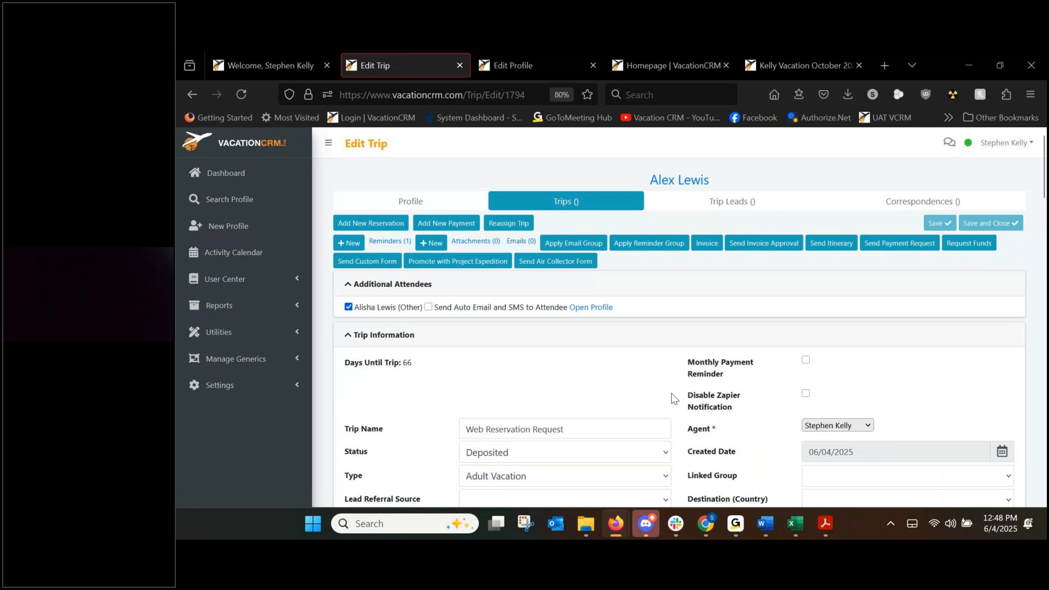
Scroll to Trip Payments to see the $500.00 Initial Deposit alongside the two invoices.
scroll(780, 333, down, 15)
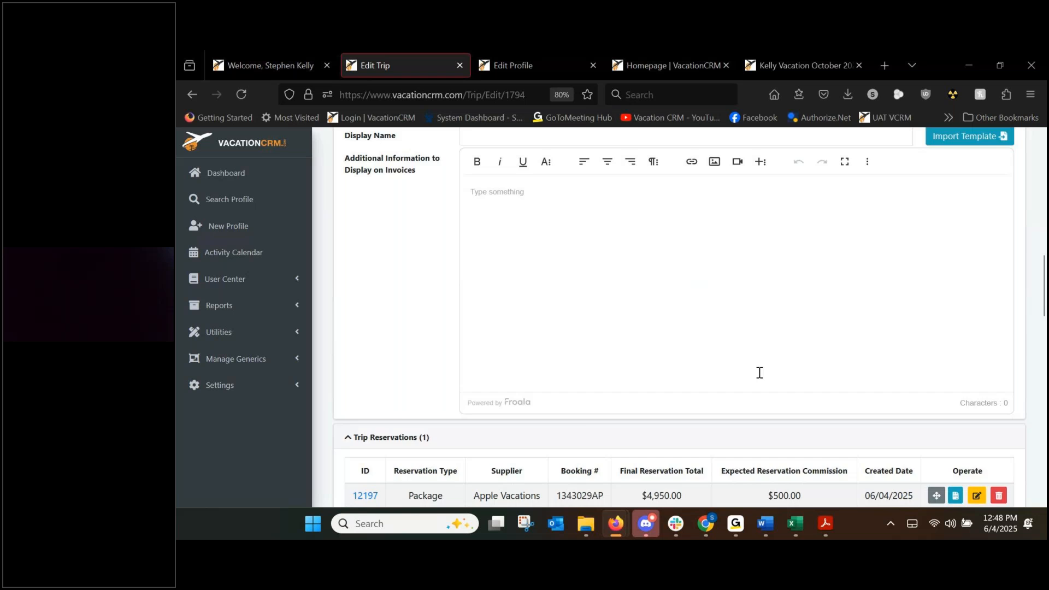
scroll(759, 378, down, 4)
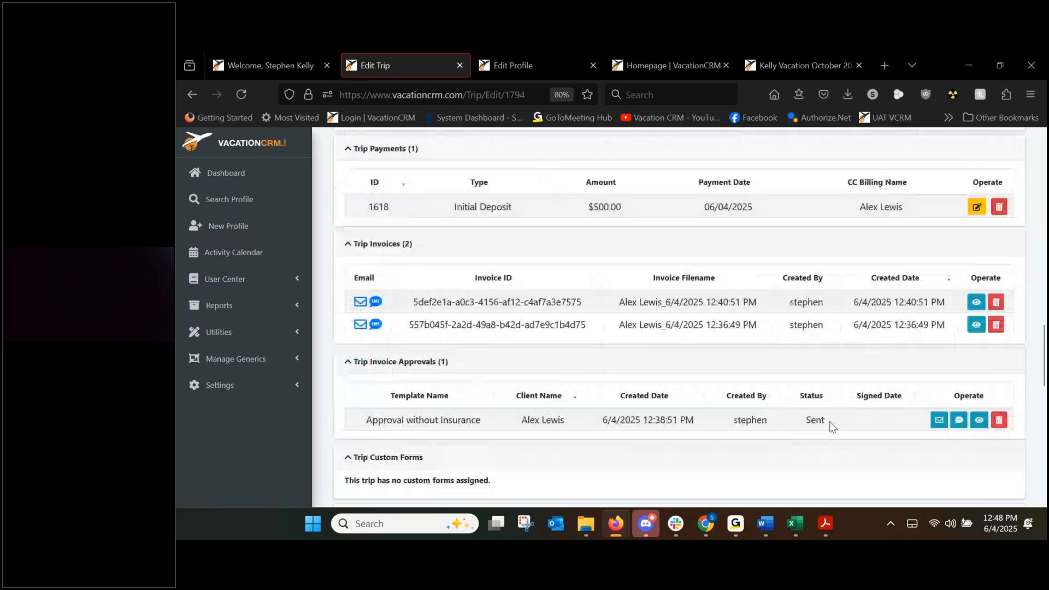